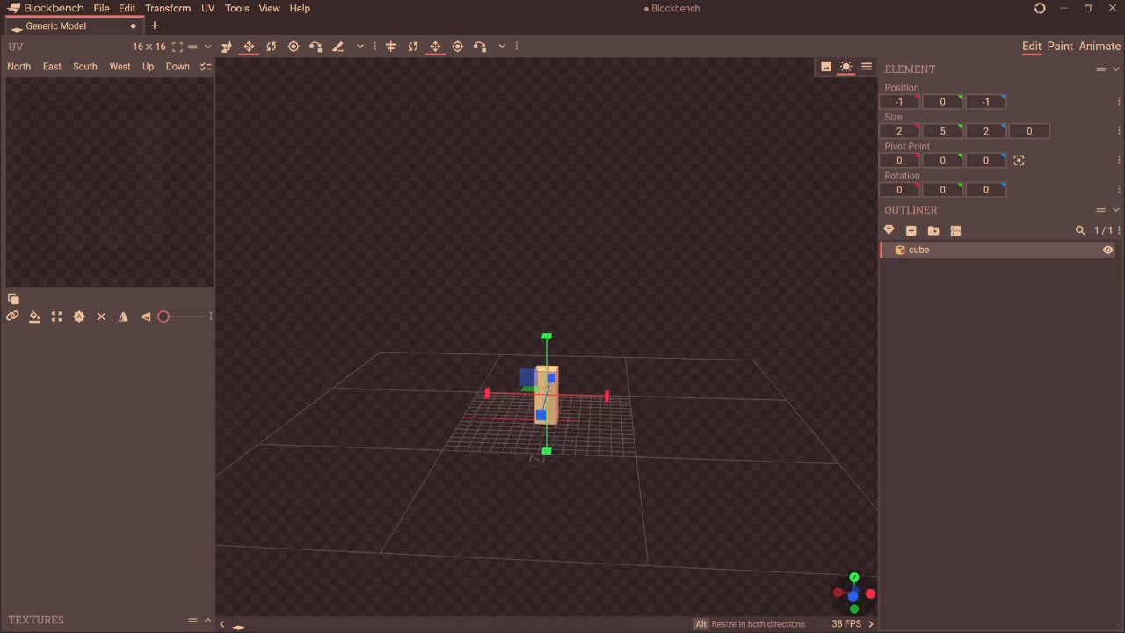
# - Resize the cube into a wide block of size 11 × 4 × 2, starting at X -6
pyautogui.moveTo(491, 397); pyautogui.dragTo(468, 396)
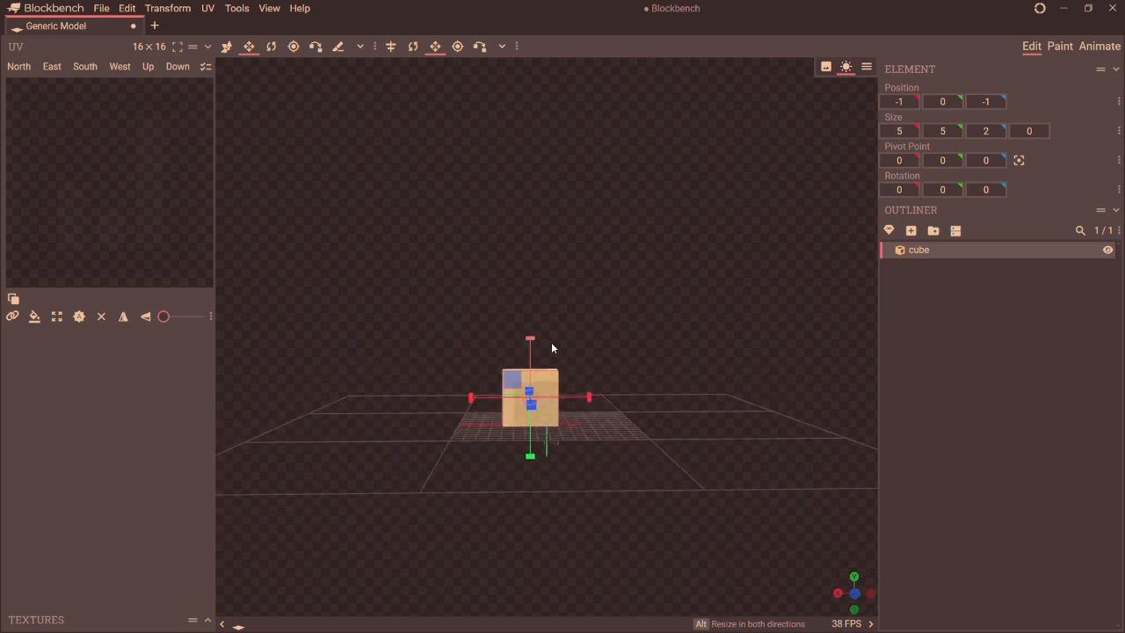
pyautogui.moveTo(532, 354); pyautogui.dragTo(535, 369)
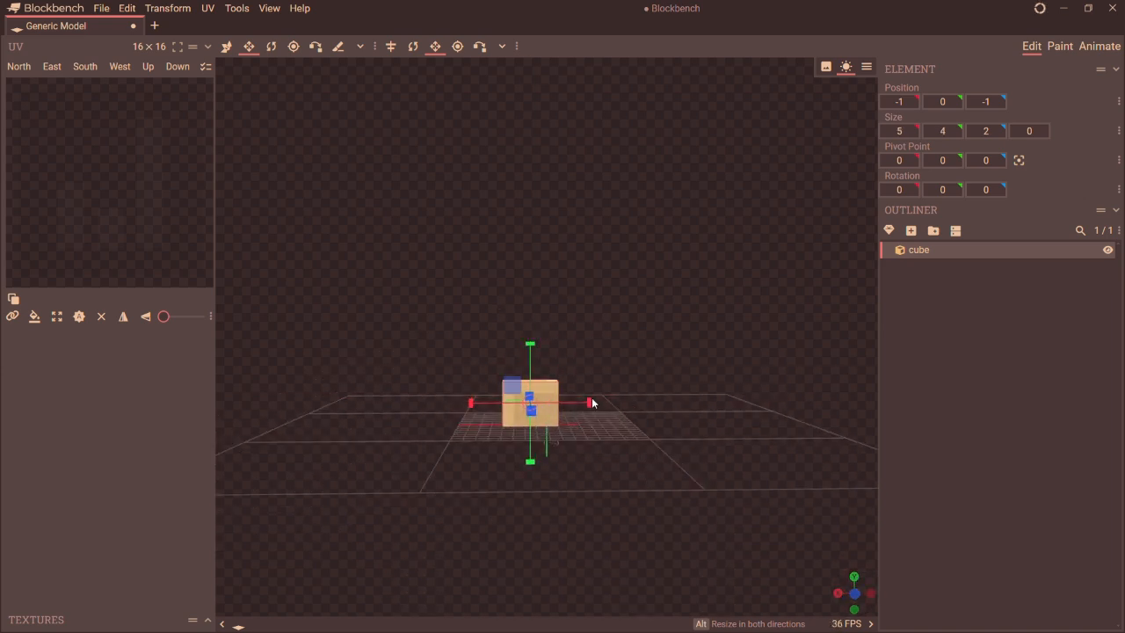
pyautogui.moveTo(589, 403); pyautogui.dragTo(650, 403)
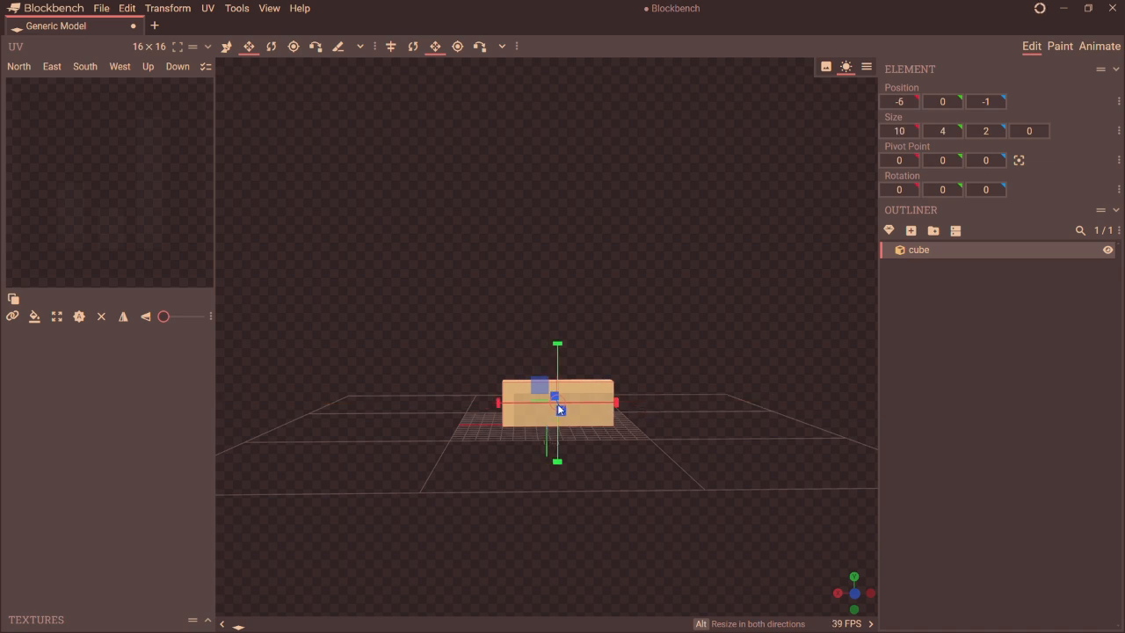
pyautogui.moveTo(503, 402); pyautogui.dragTo(492, 410)
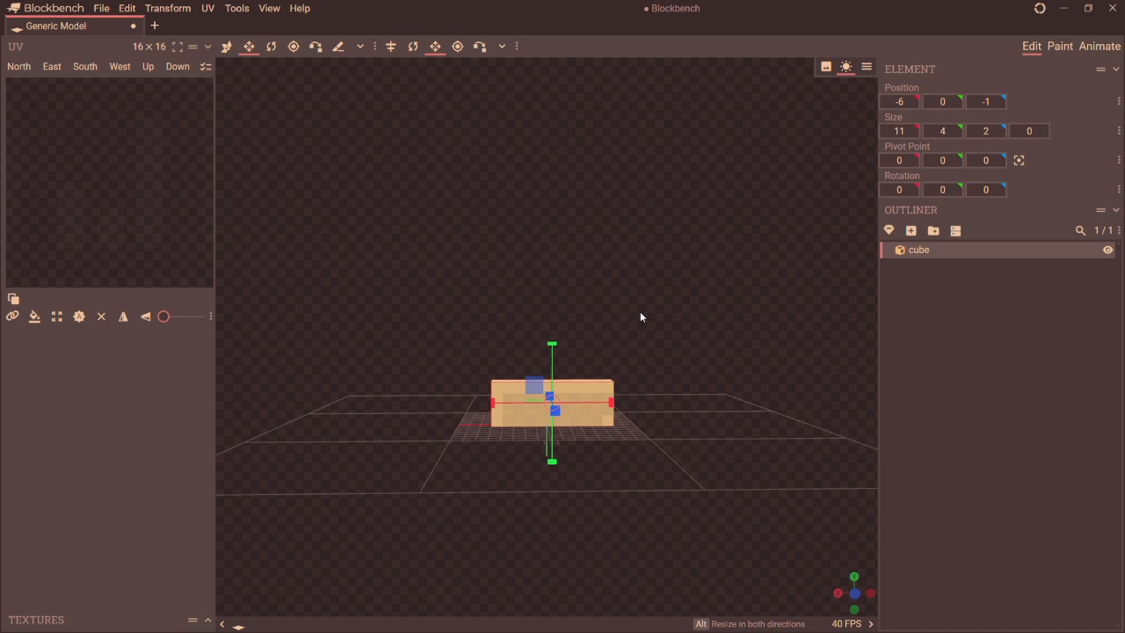
# - Add a second cube and shape it to 2 × 1 × 3 at position -1, 3, -2, near the wide block's top edge
pyautogui.click(912, 231)
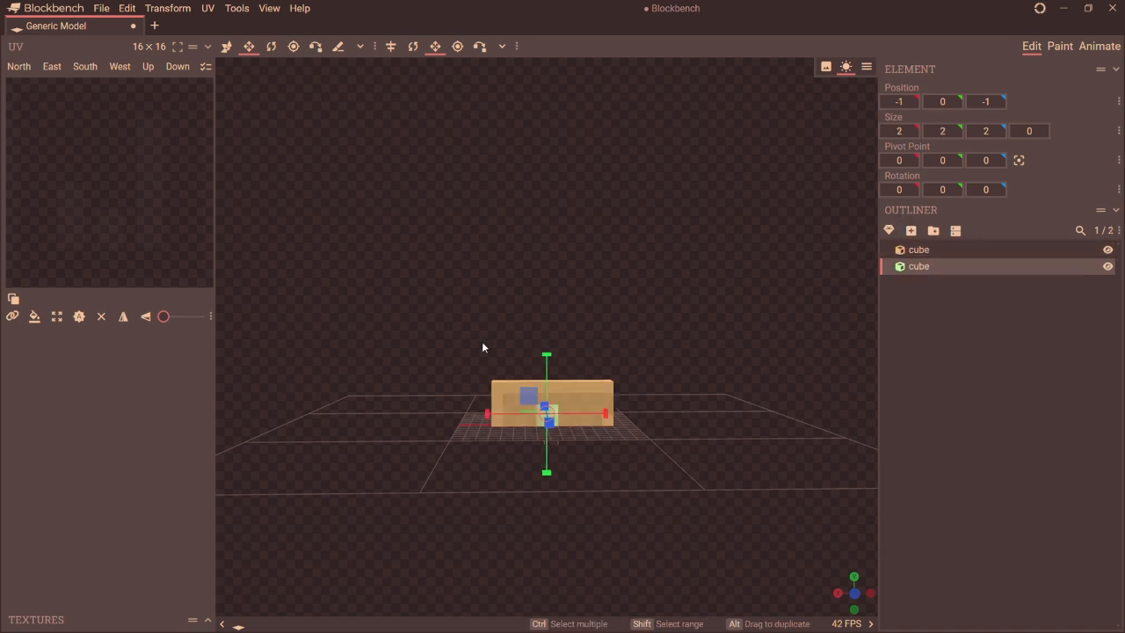
pyautogui.moveTo(550, 423); pyautogui.dragTo(552, 427)
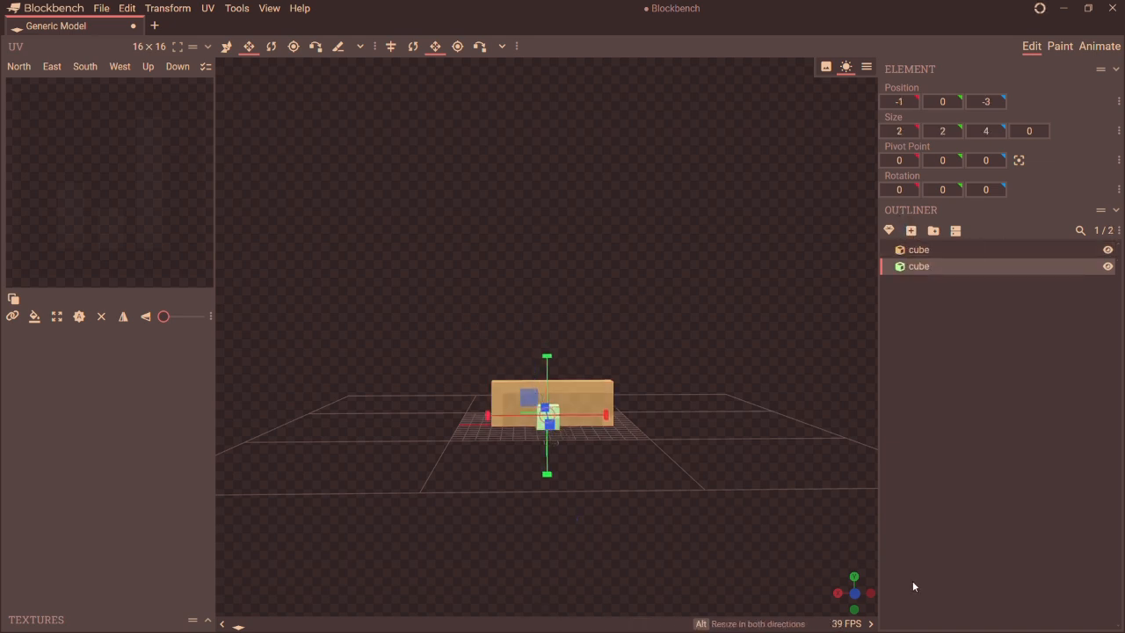
pyautogui.moveTo(868, 583); pyautogui.dragTo(503, 389)
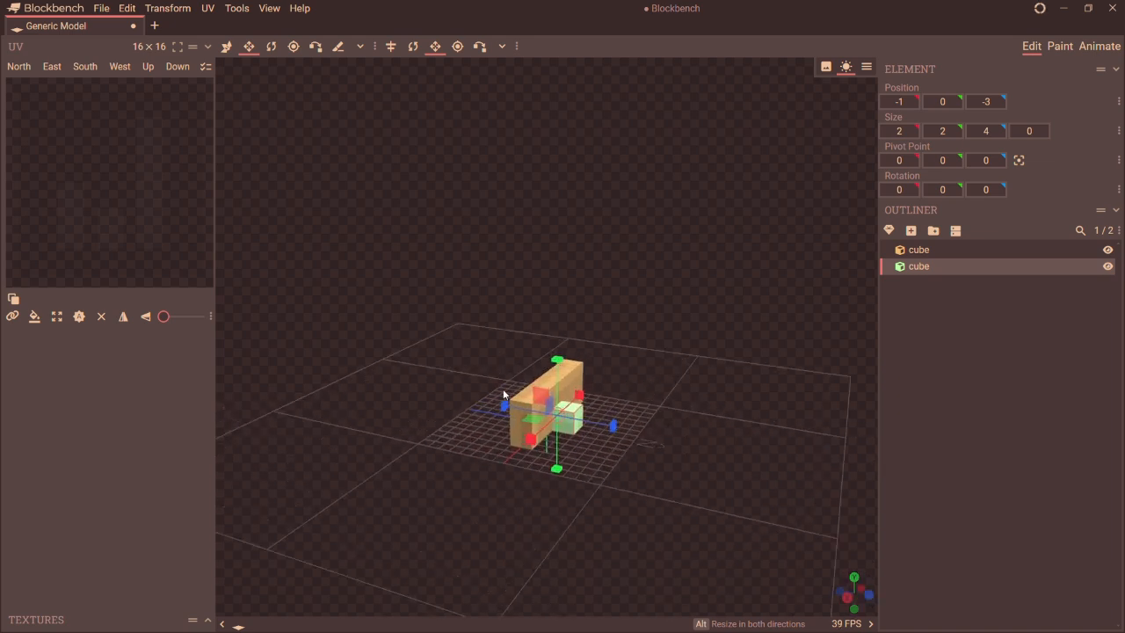
pyautogui.moveTo(610, 427); pyautogui.dragTo(587, 422)
pyautogui.moveTo(552, 374); pyautogui.dragTo(552, 423)
# - Resize the small cube to 3 × 2 × 1 at position -2, 2, -2, centred on the front of the wide block
pyautogui.click(870, 593)
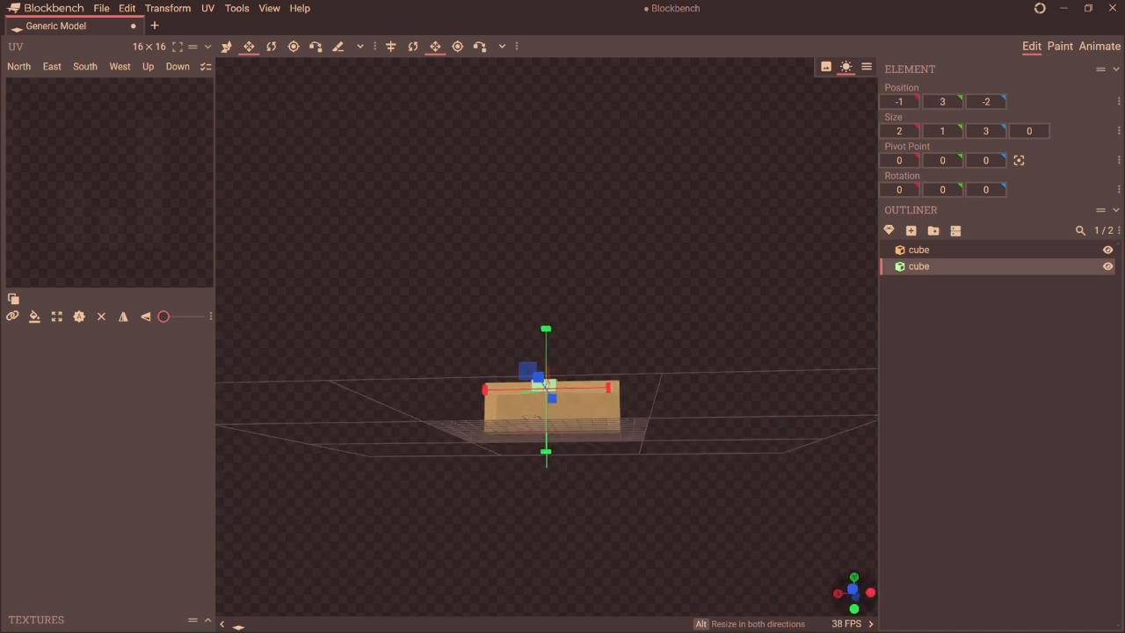
pyautogui.moveTo(613, 393); pyautogui.dragTo(617, 396)
pyautogui.click(855, 593)
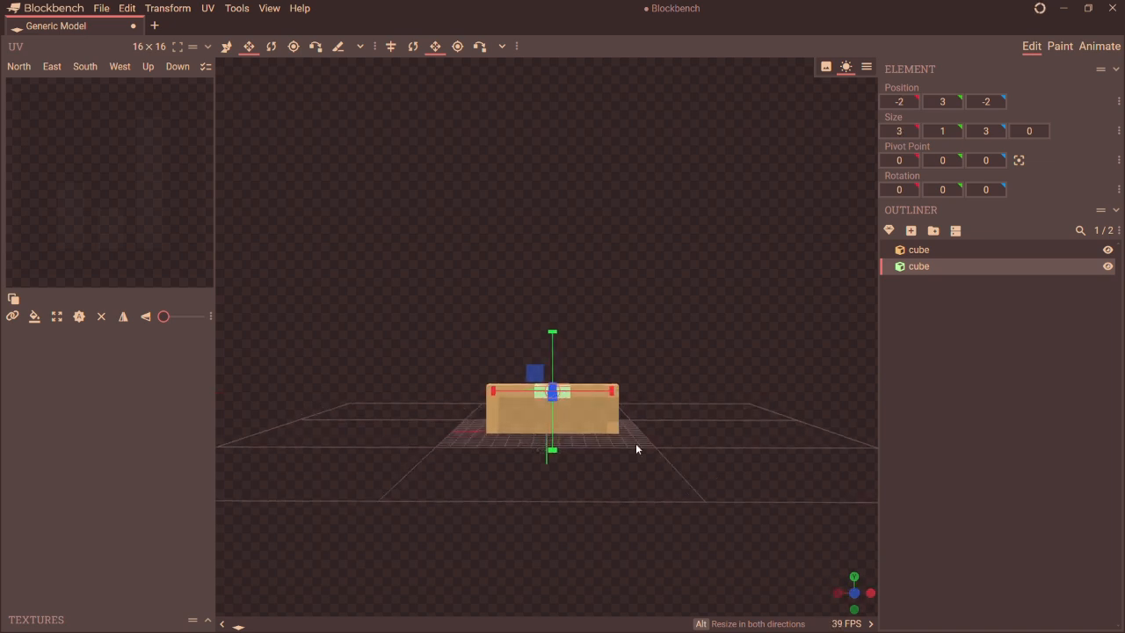
pyautogui.moveTo(552, 452); pyautogui.dragTo(553, 463)
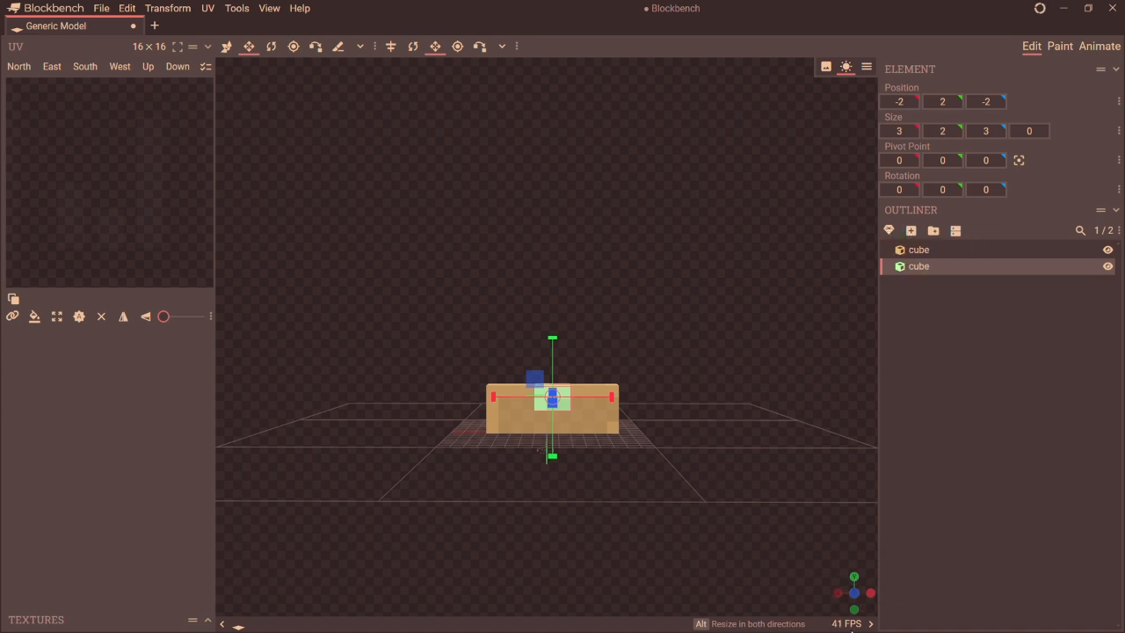
pyautogui.moveTo(853, 587); pyautogui.dragTo(842, 580)
pyautogui.moveTo(559, 387); pyautogui.dragTo(563, 395)
pyautogui.moveTo(614, 426); pyautogui.dragTo(617, 429)
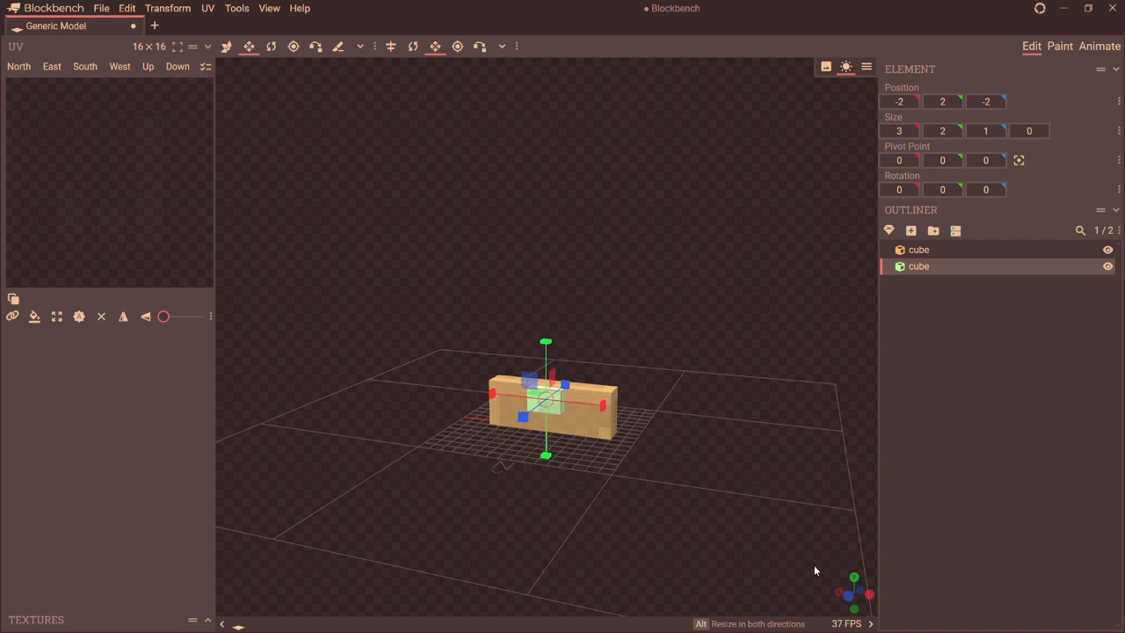
pyautogui.click(849, 596)
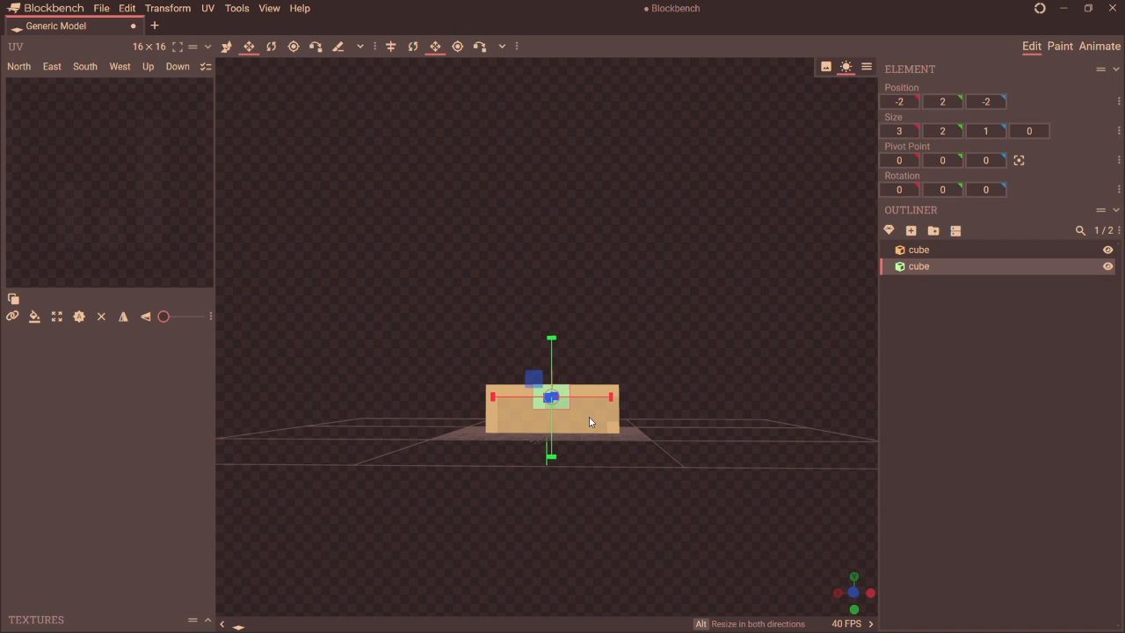
# - Add a third cube and move it to position 5, 0, 0 at the end of the wide block
pyautogui.hotkey('ctrl', 'a')
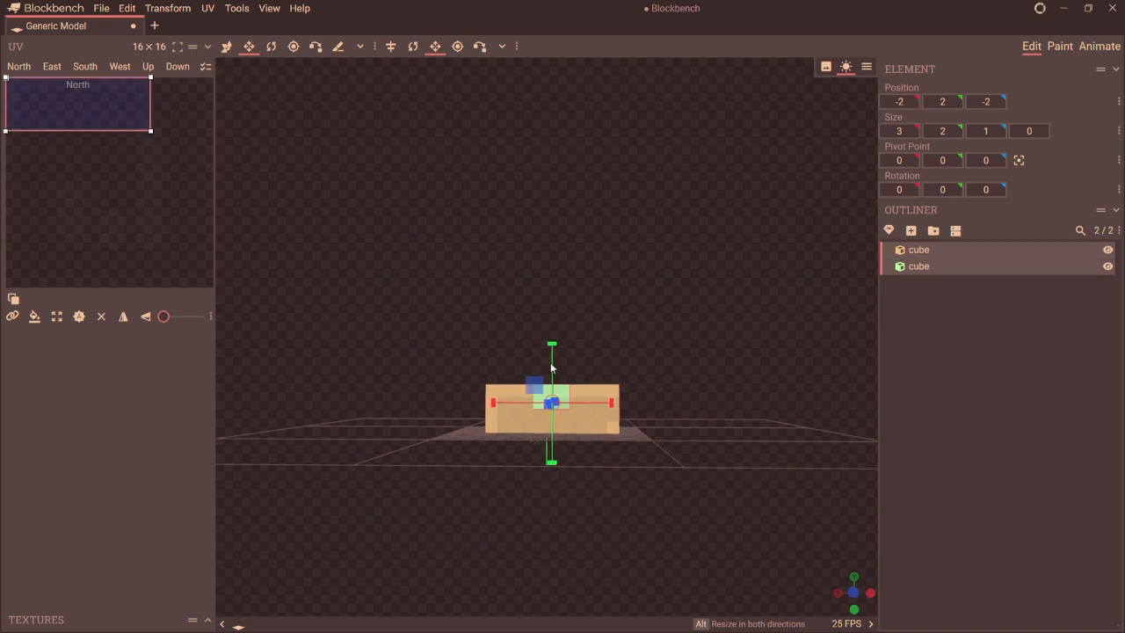
pyautogui.press('v')
pyautogui.click(911, 232)
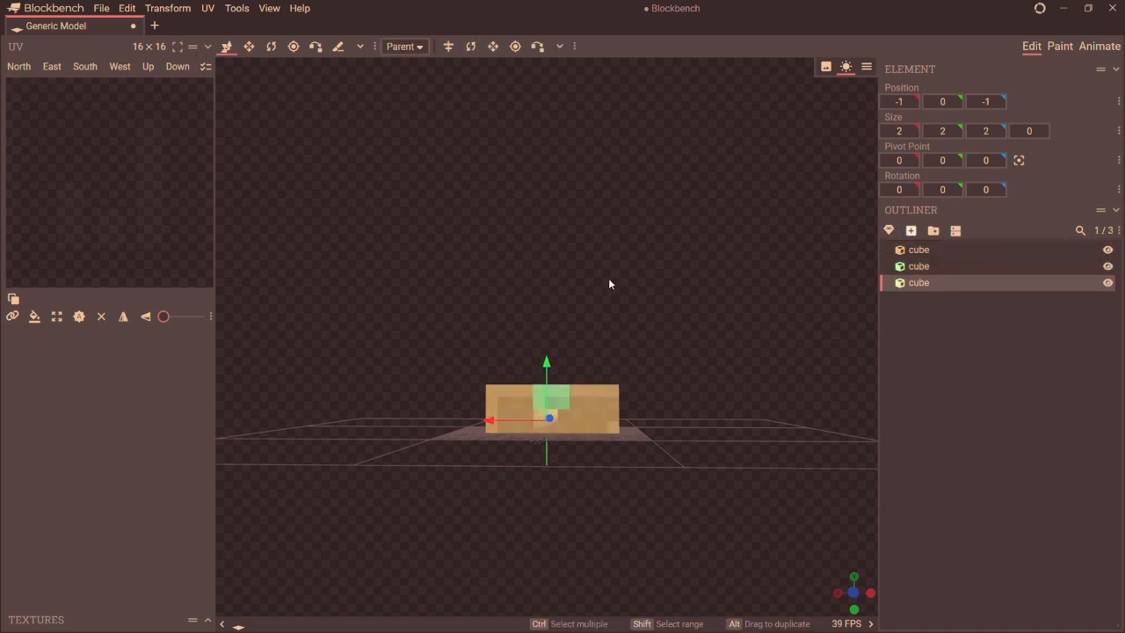
pyautogui.moveTo(492, 425); pyautogui.dragTo(447, 419)
pyautogui.moveTo(855, 598); pyautogui.dragTo(451, 450)
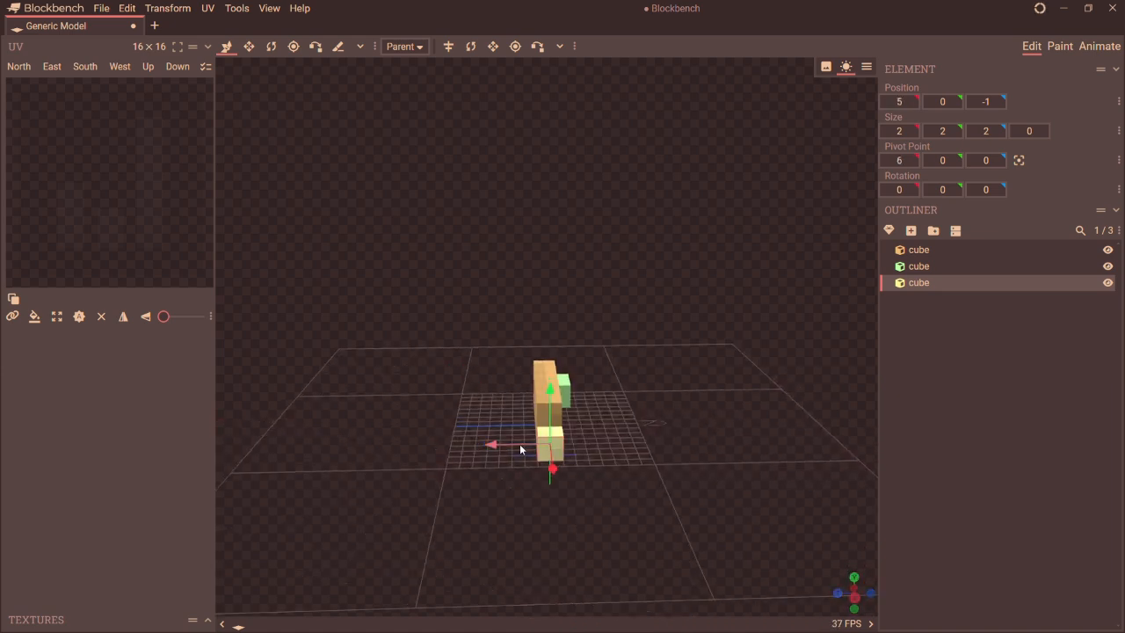
pyautogui.moveTo(520, 449); pyautogui.dragTo(509, 448)
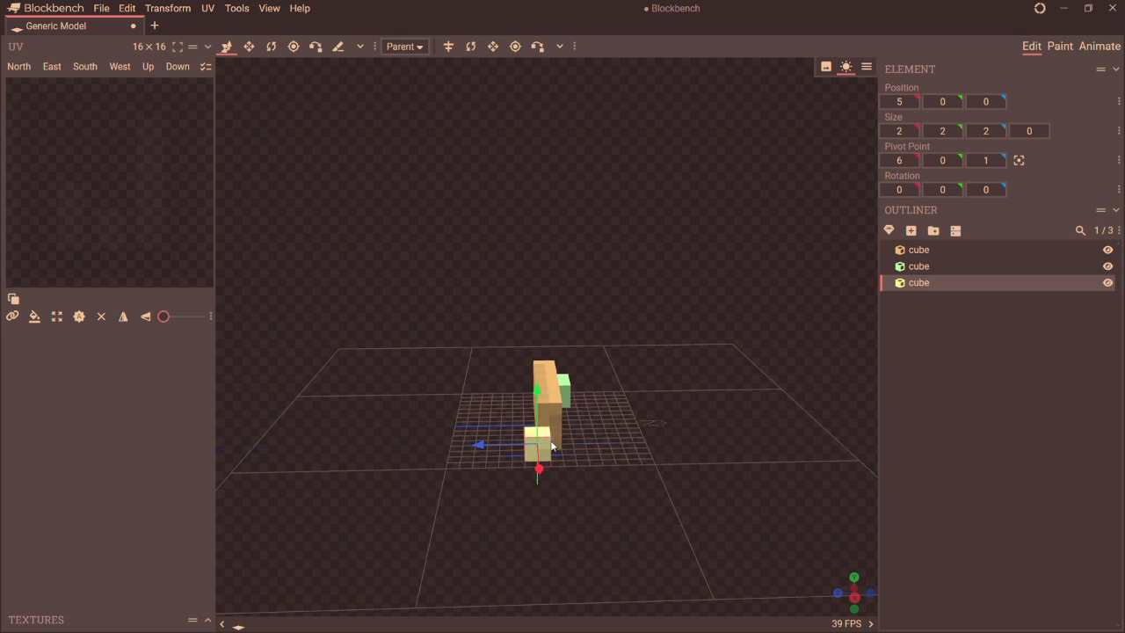
# - Resize the new end cube to 3 wide and 4 high, matching the height of the wide block
pyautogui.click(249, 46)
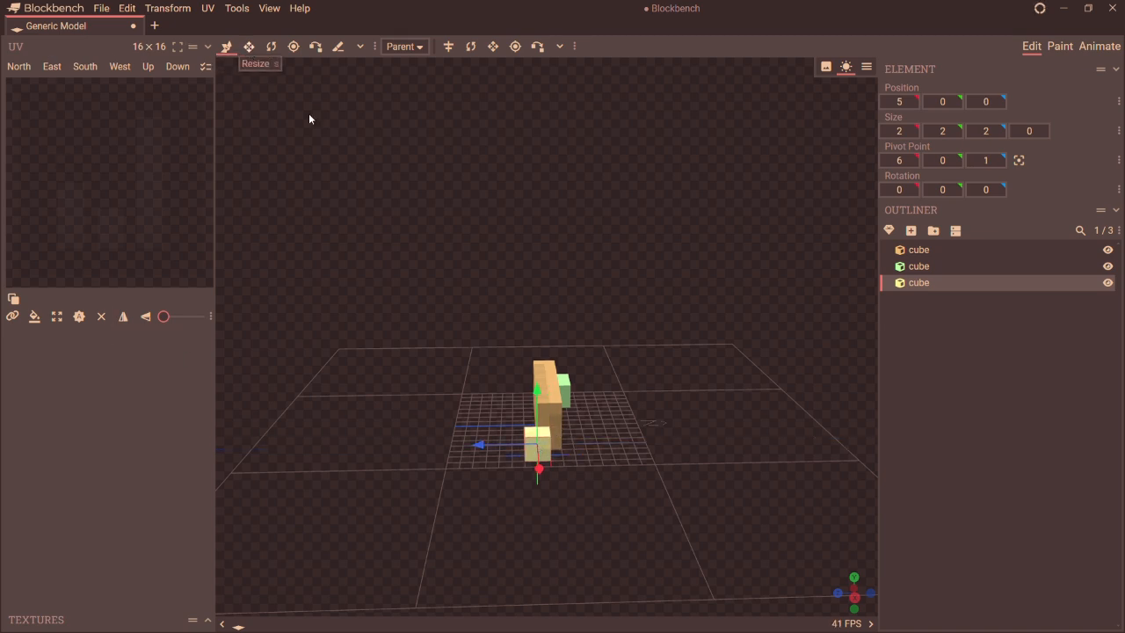
pyautogui.click(837, 594)
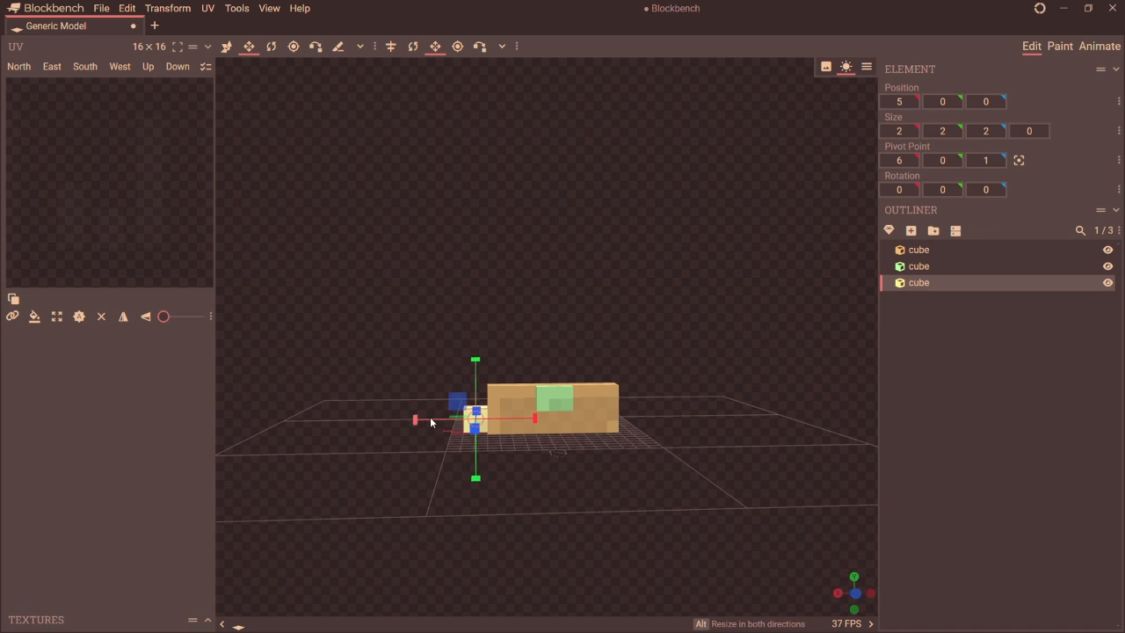
pyautogui.moveTo(431, 422); pyautogui.dragTo(420, 418)
pyautogui.moveTo(470, 371); pyautogui.dragTo(472, 359)
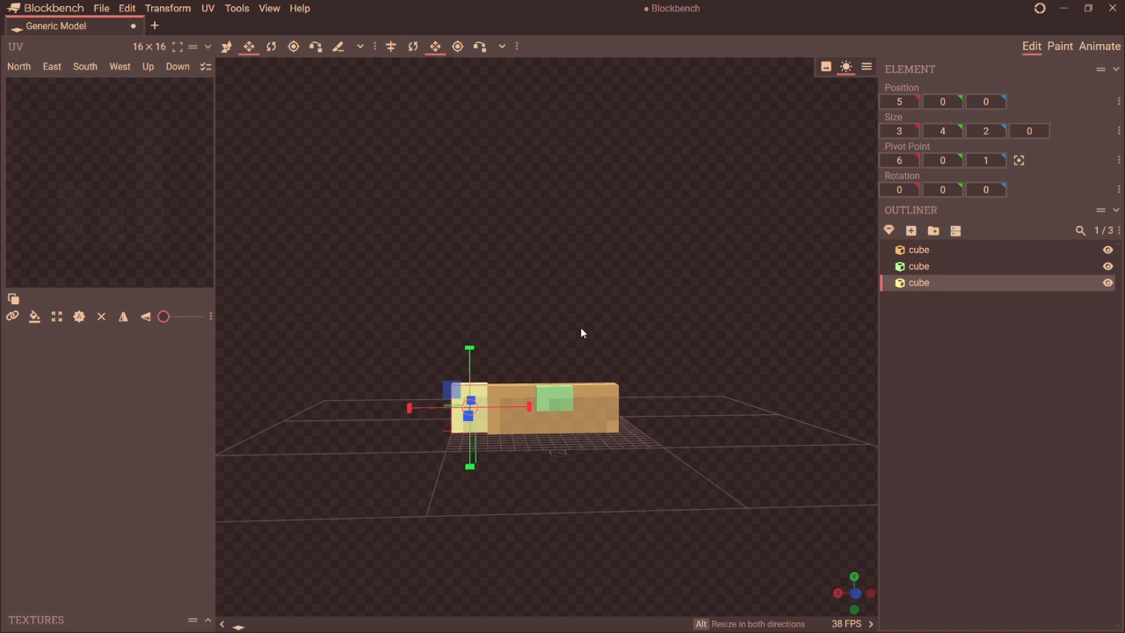
# - Duplicate the end block and move the copy to X -9 at the opposite end of the wide block
pyautogui.hotkey('ctrl', 'd')
pyautogui.press('v')
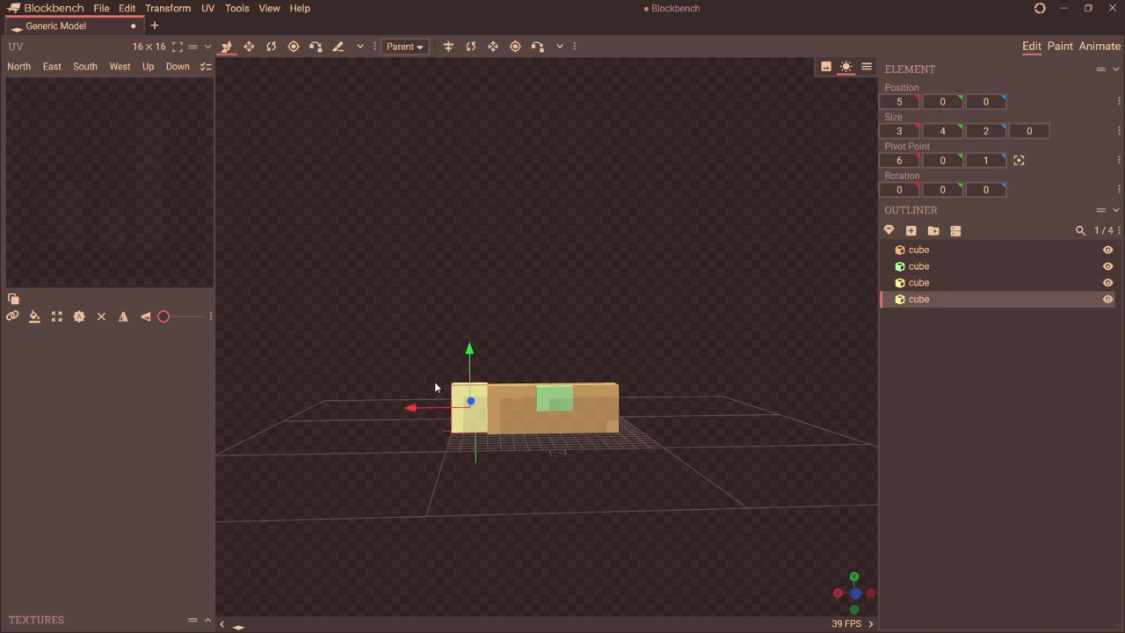
pyautogui.moveTo(442, 410); pyautogui.dragTo(598, 452)
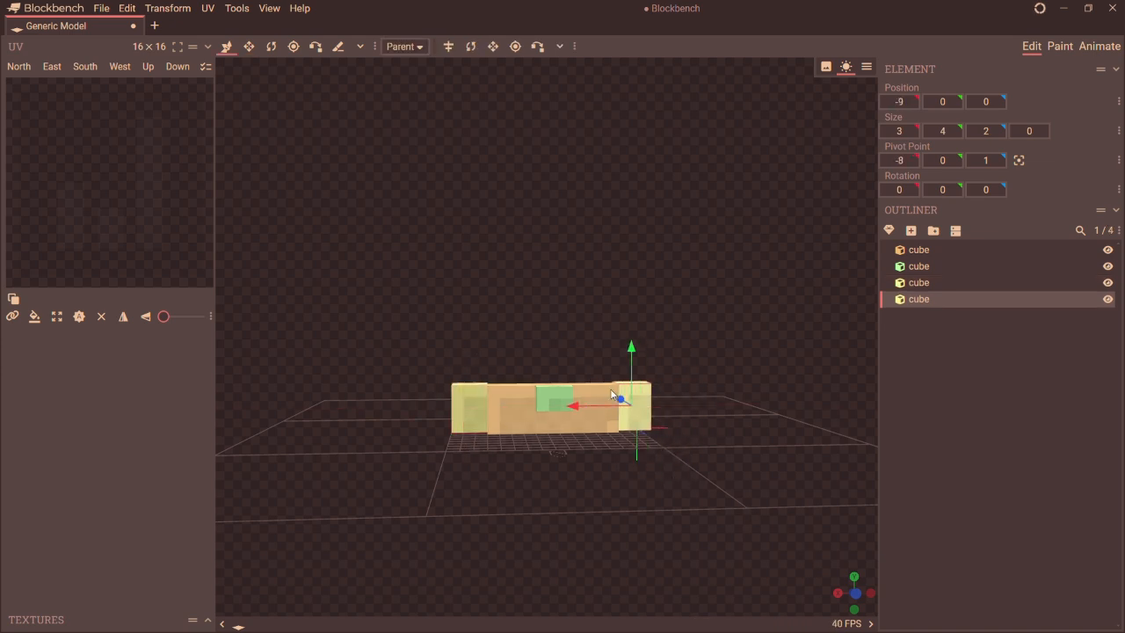
# - Duplicate the end block at X -9, raise the copy to Y 4, and resize it into a 2 × 8 × 2 pillar at X -8
pyautogui.hotkey('ctrl', 'd')
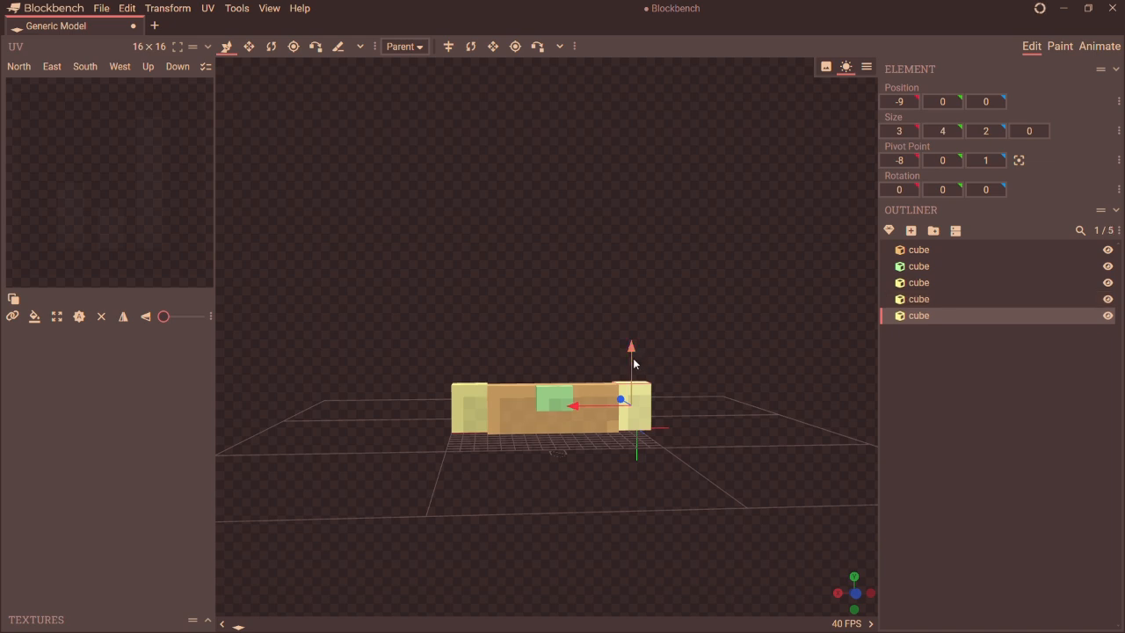
pyautogui.moveTo(634, 362); pyautogui.dragTo(631, 313)
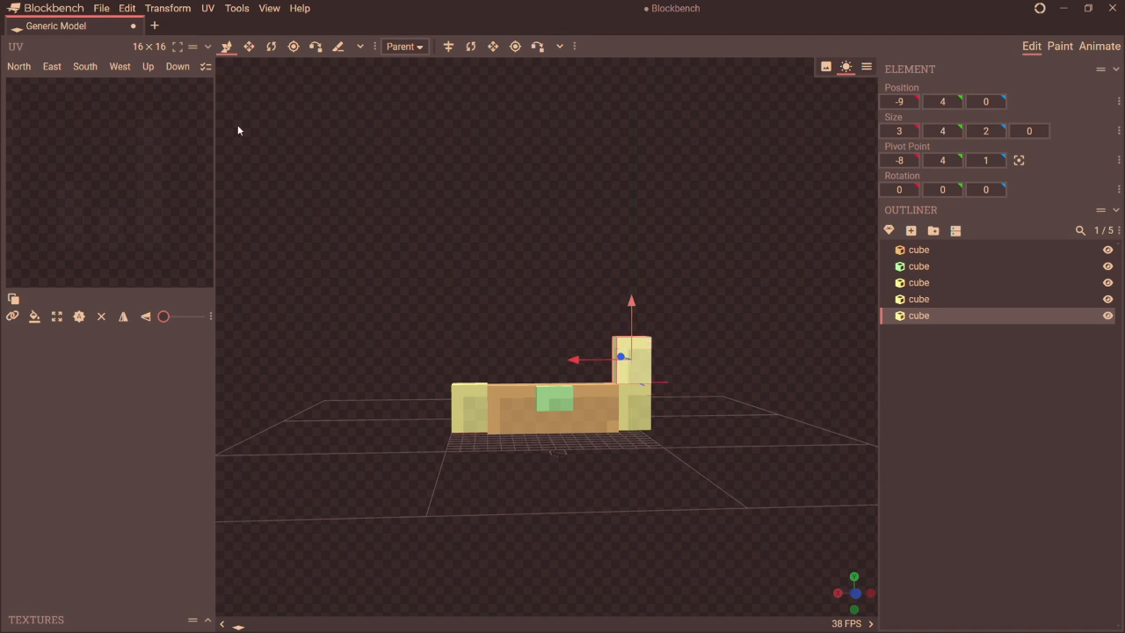
pyautogui.click(249, 47)
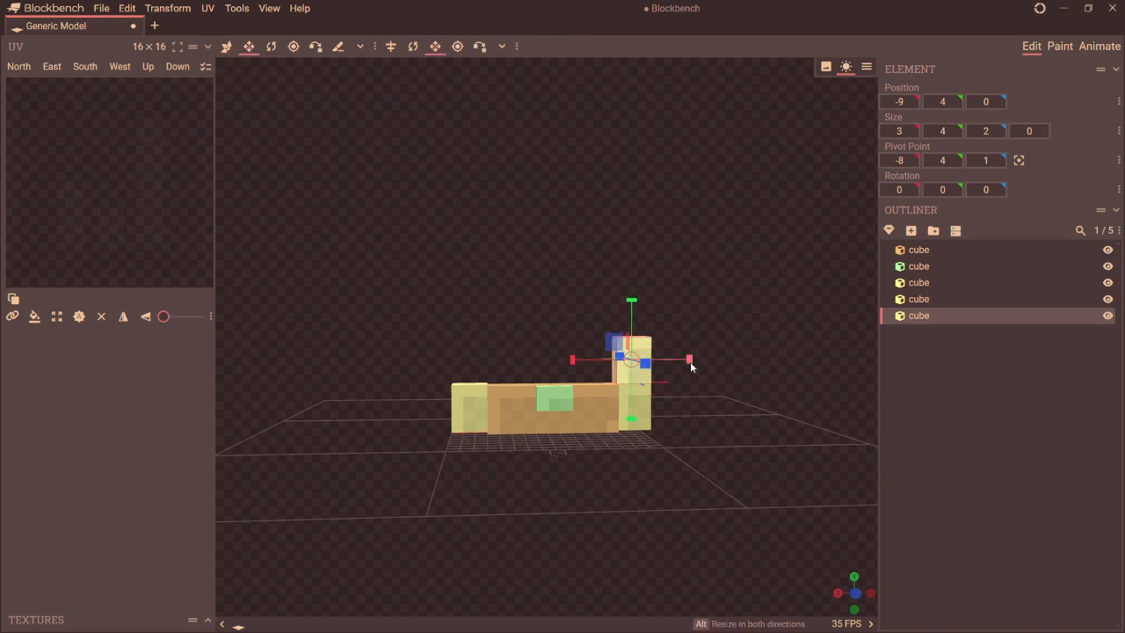
pyautogui.moveTo(691, 359); pyautogui.dragTo(684, 369)
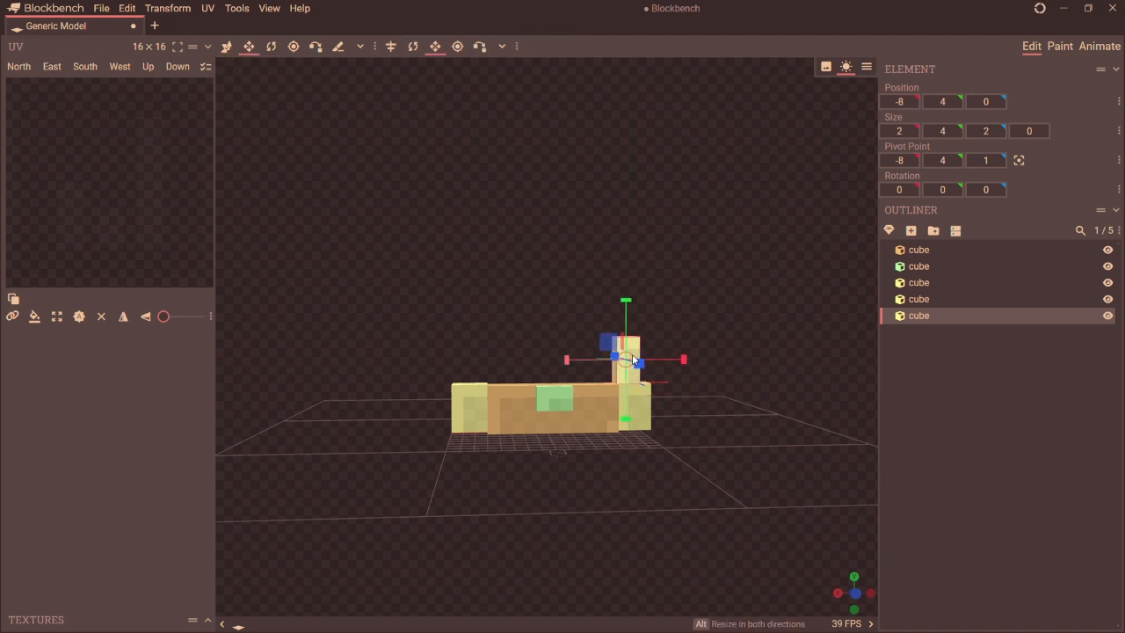
pyautogui.moveTo(629, 304); pyautogui.dragTo(630, 264)
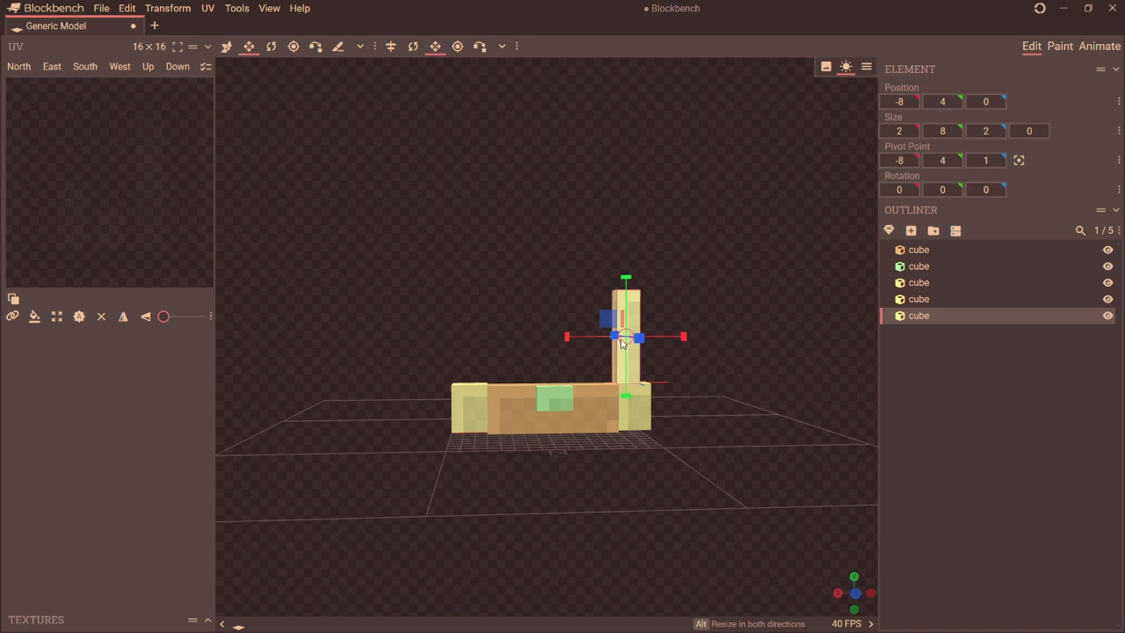
# - Duplicate the pillar to X 5 above the opposite end block, and make a 3-unit-wide middle copy at X -2
pyautogui.hotkey('ctrl', 'd')
pyautogui.press('v')
pyautogui.moveTo(581, 339)
pyautogui.mouseDown()
pyautogui.moveTo(415, 363)
pyautogui.moveTo(528, 336)
pyautogui.moveTo(597, 337)
pyautogui.mouseUp()
pyautogui.hotkey('ctrl', 'd')
pyautogui.press('s')
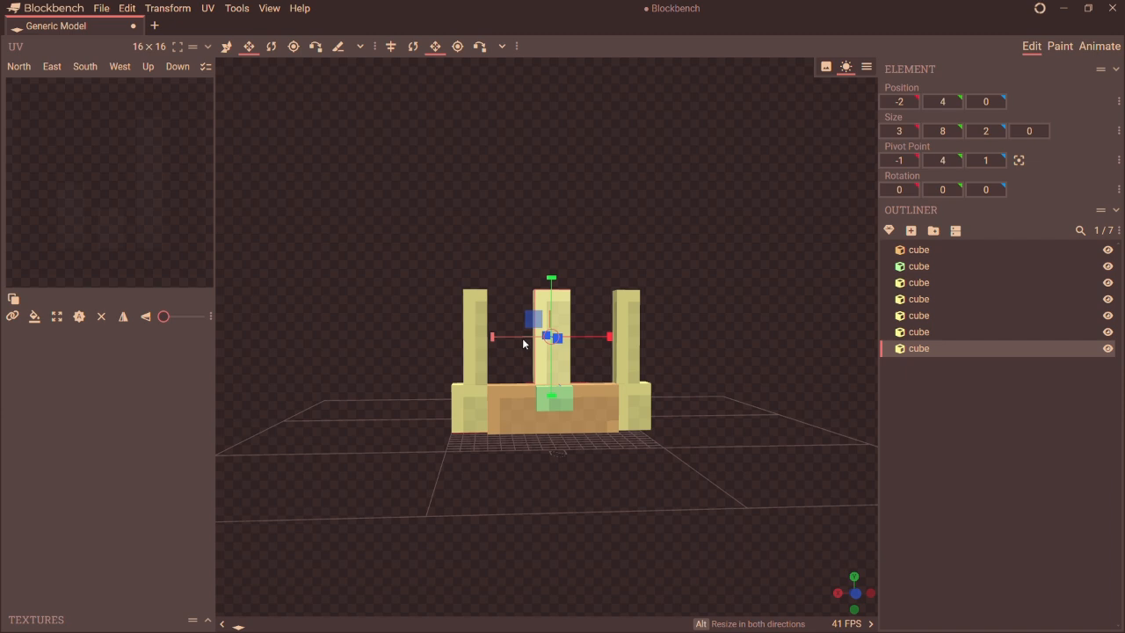
pyautogui.hotkey('ctrl', 'd')
pyautogui.moveTo(523, 344); pyautogui.dragTo(473, 347)
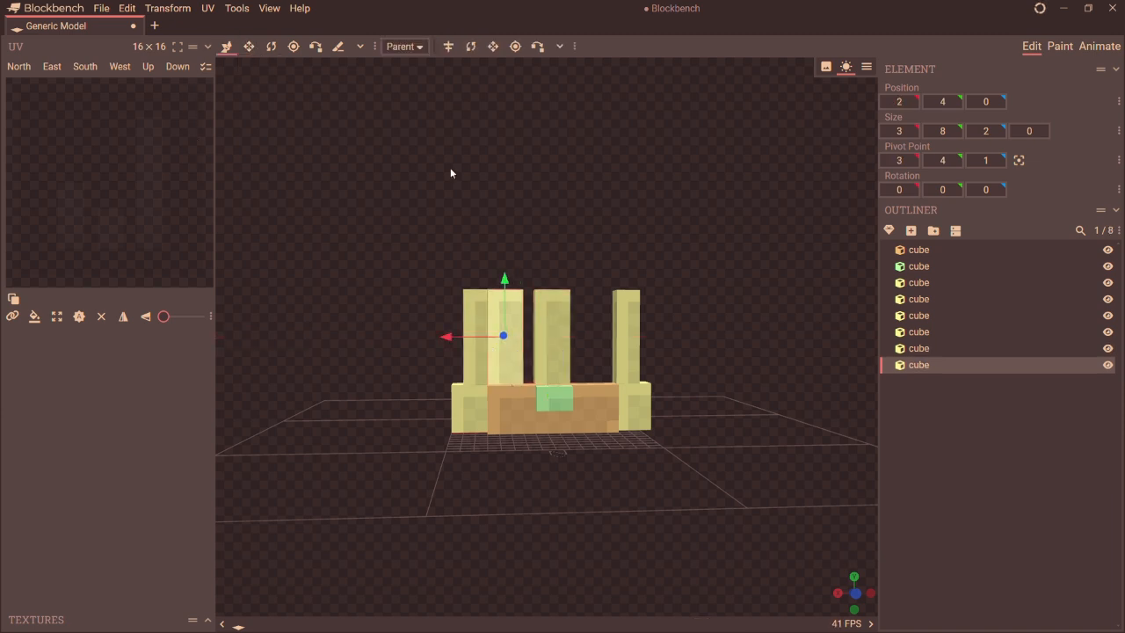
pyautogui.press('Delete')
# - Widen both outer pillars to 3 units by extending their inner sides toward the middle pillar
pyautogui.click(620, 366)
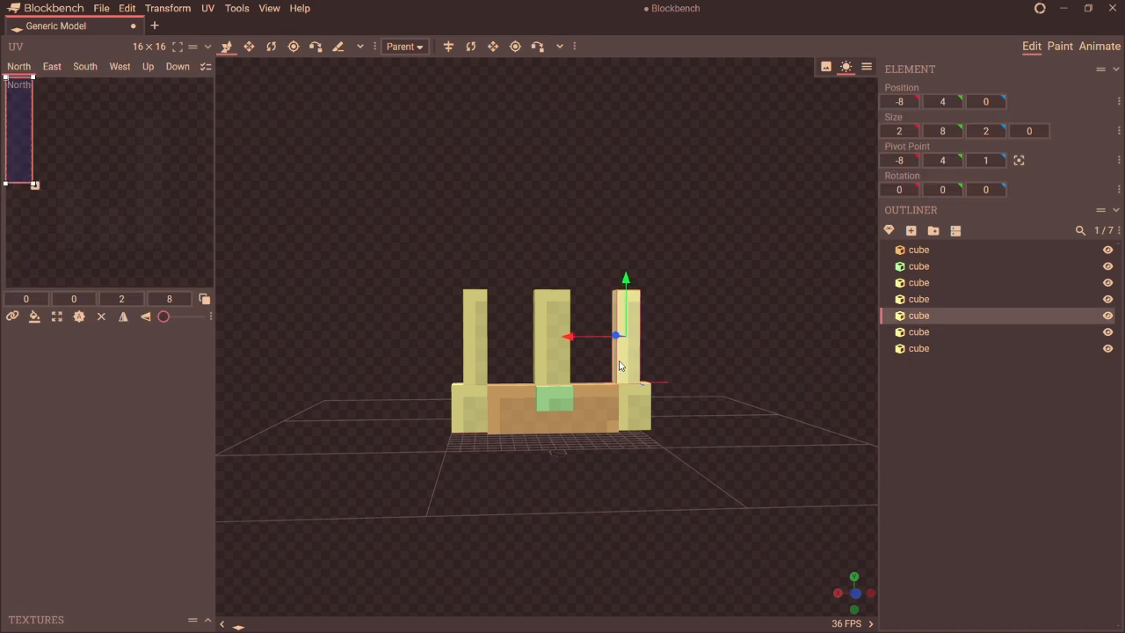
pyautogui.click(248, 46)
pyautogui.moveTo(588, 338); pyautogui.dragTo(578, 338)
pyautogui.click(476, 338)
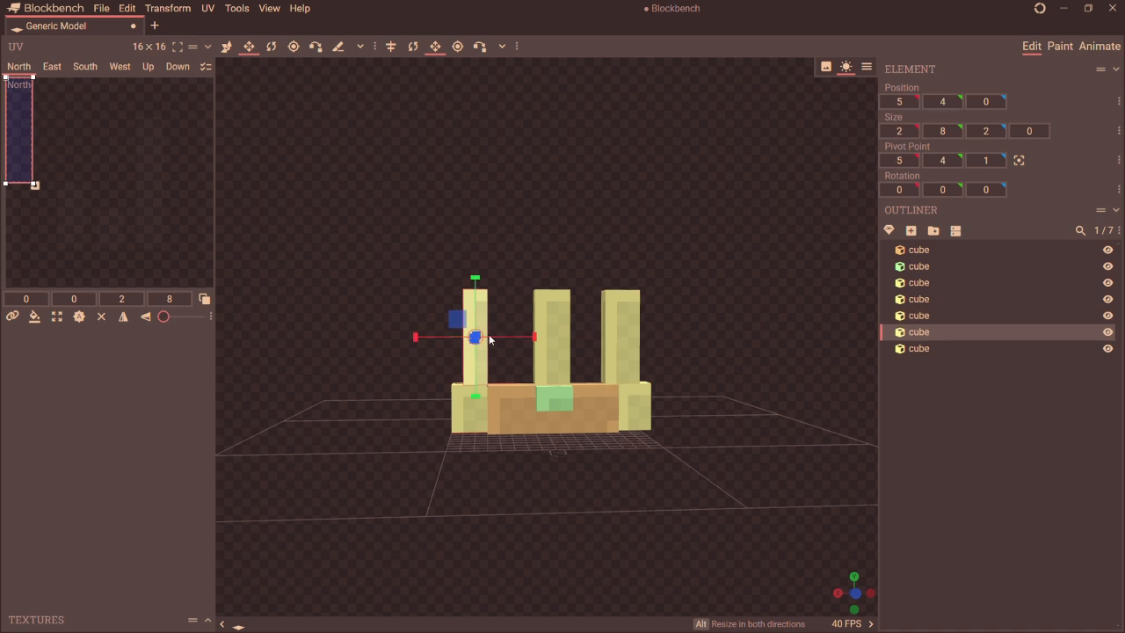
pyautogui.moveTo(510, 338); pyautogui.dragTo(524, 336)
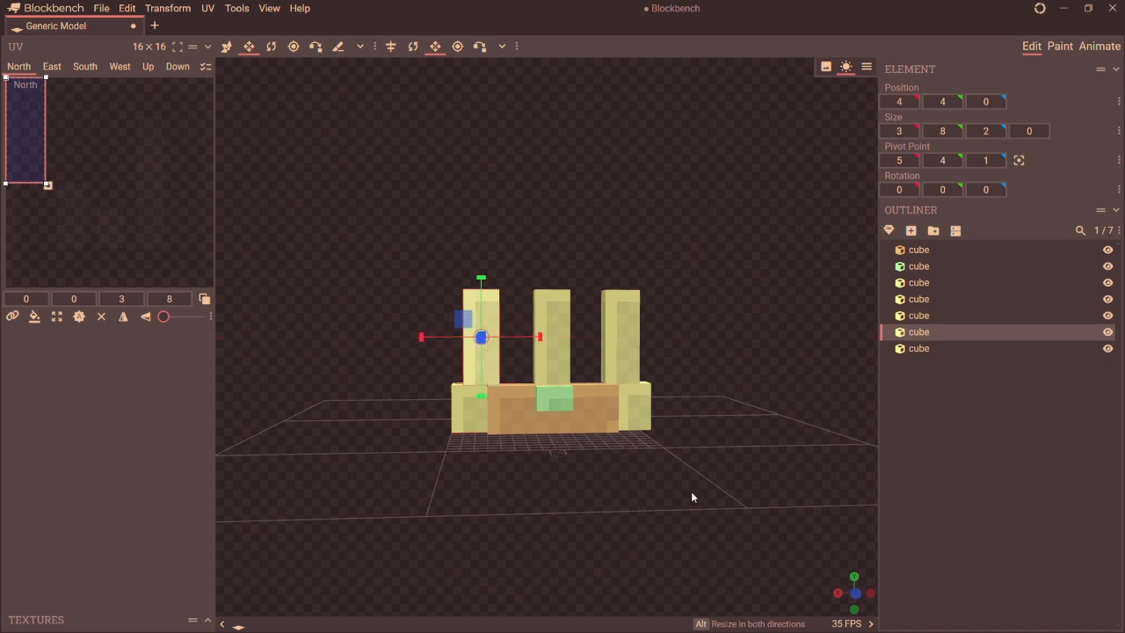
# - Duplicate the middle pillar into the gap at X 1 and raise its underside to Y 7, leaving it 5 units high
pyautogui.click(543, 366)
pyautogui.hotkey('ctrl', 'd')
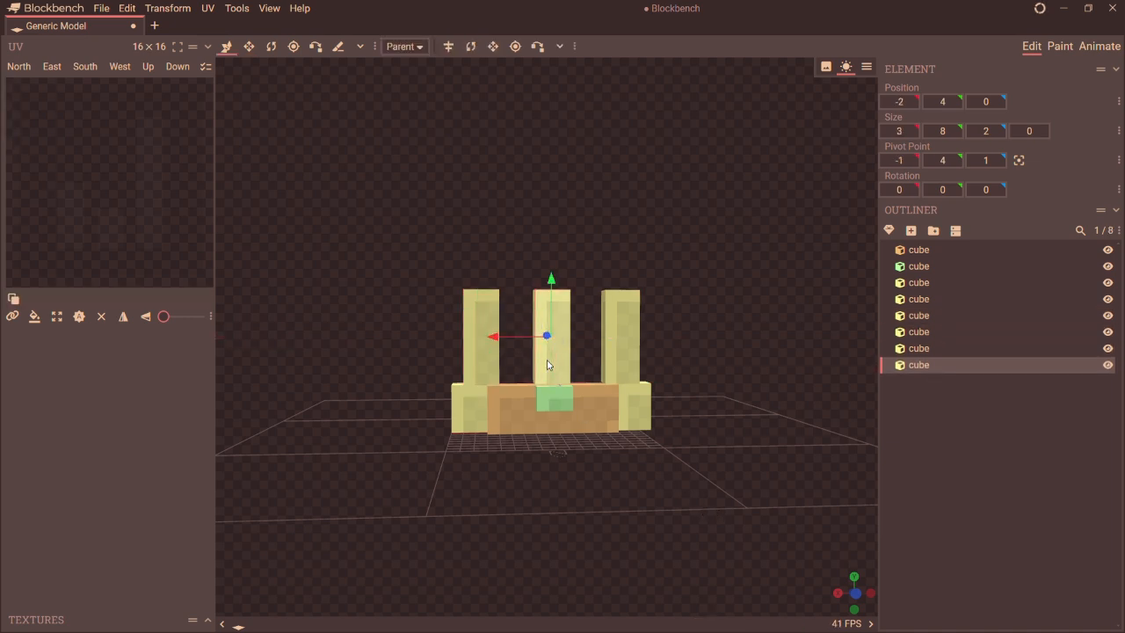
pyautogui.moveTo(506, 342); pyautogui.dragTo(470, 340)
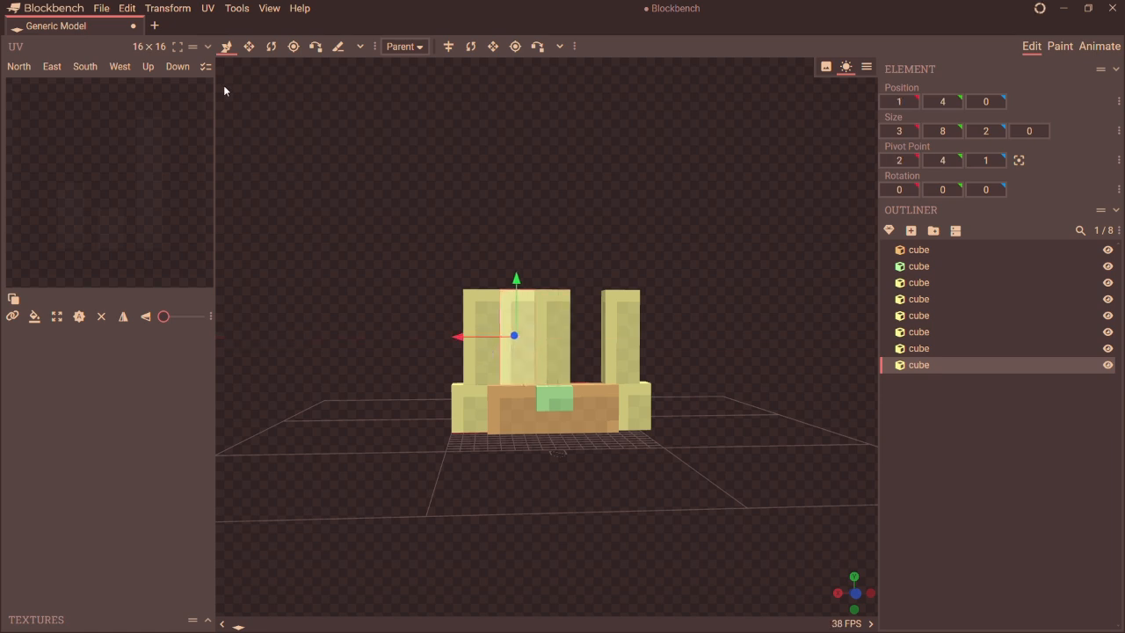
pyautogui.click(249, 47)
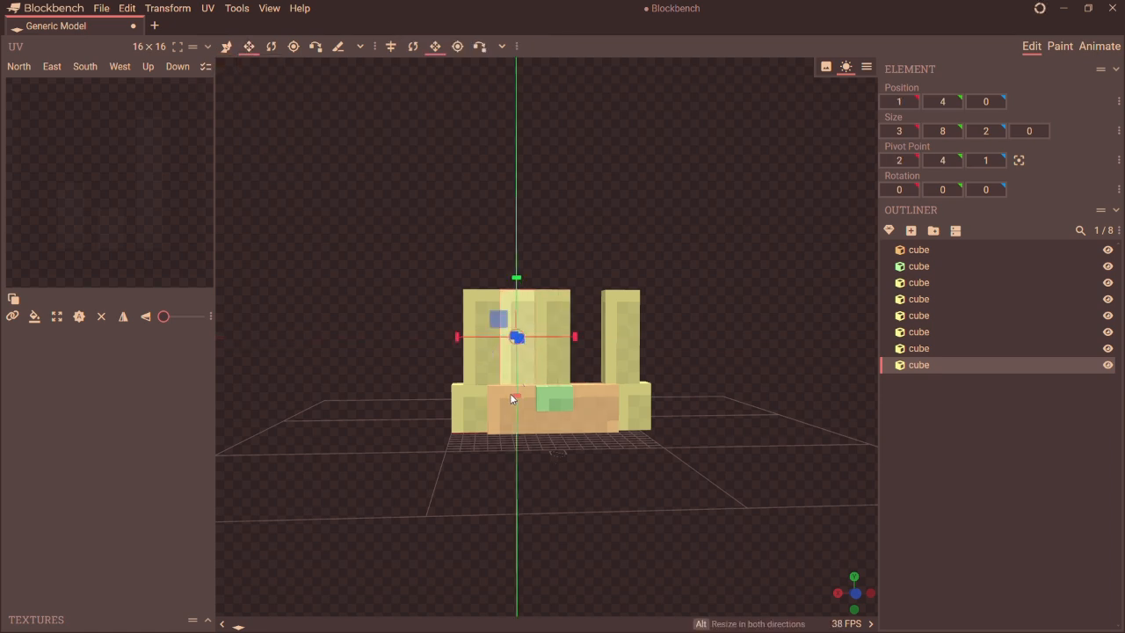
pyautogui.moveTo(511, 395); pyautogui.dragTo(506, 355)
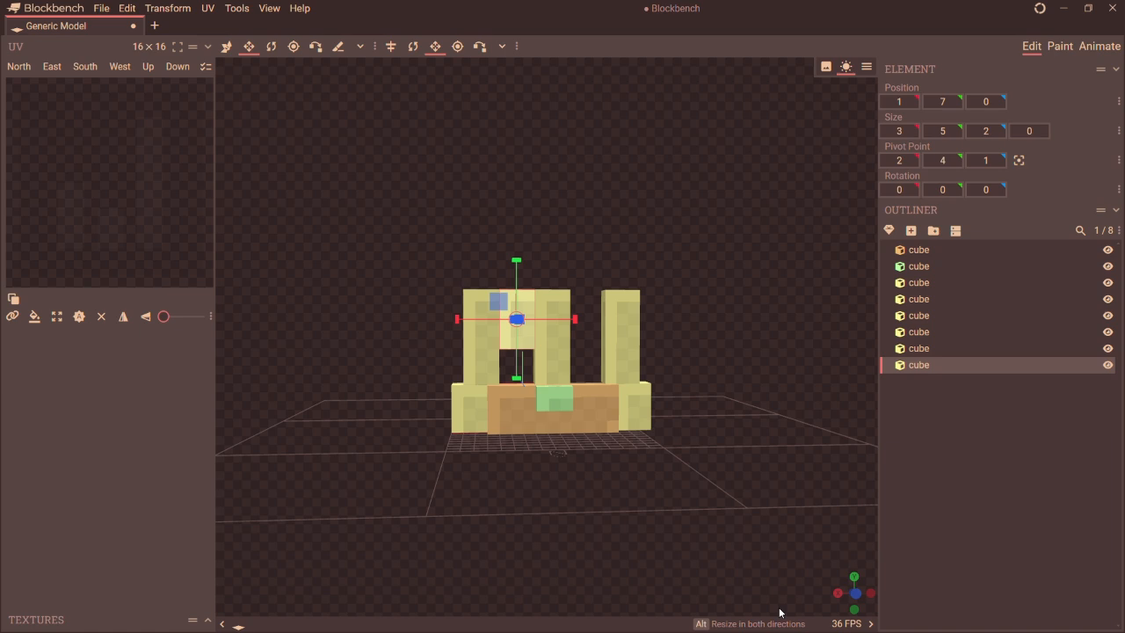
# - Duplicate the 5-unit-high cube between the pillars and place the copy in the opposite gap at X -5
pyautogui.moveTo(832, 590); pyautogui.dragTo(831, 591)
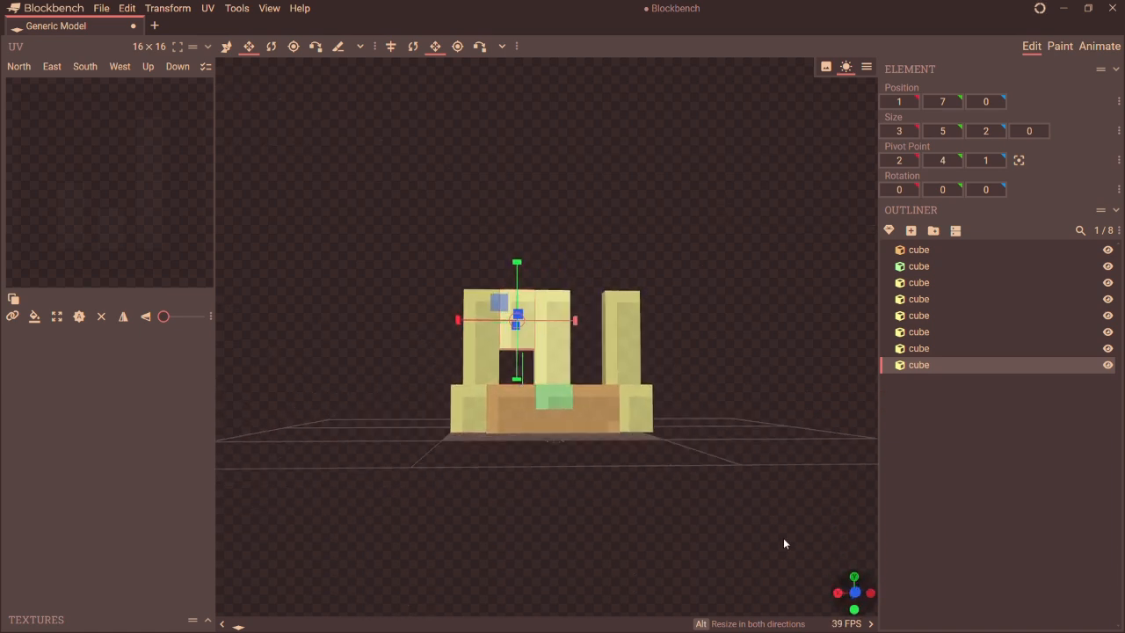
pyautogui.hotkey('ctrl', 'd')
pyautogui.moveTo(472, 321); pyautogui.dragTo(547, 326)
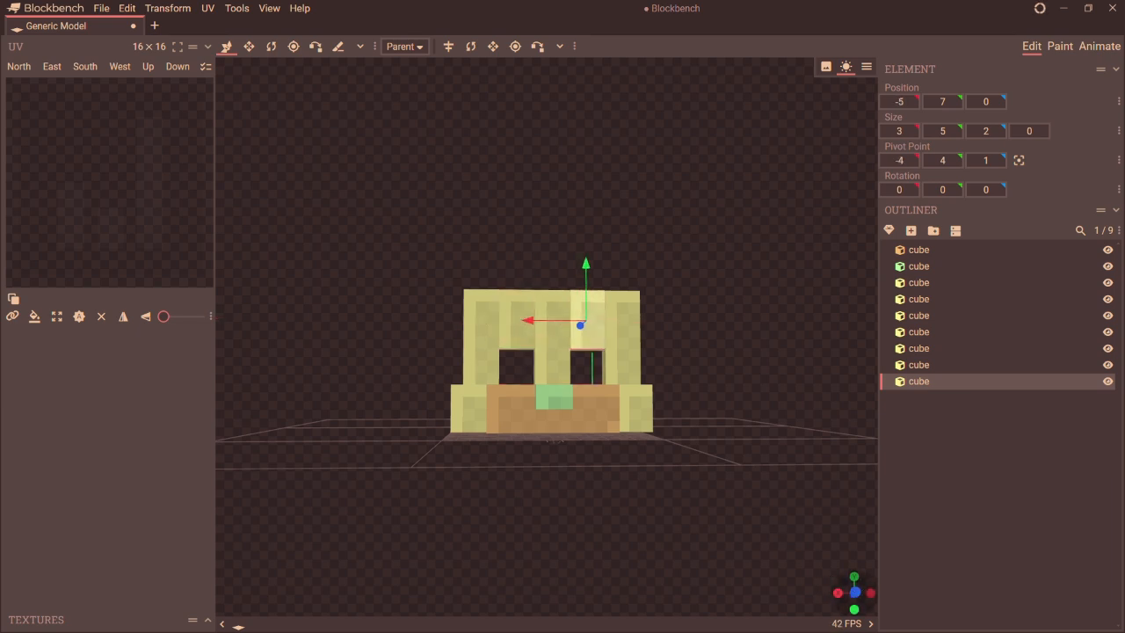
pyautogui.moveTo(841, 584); pyautogui.dragTo(841, 583)
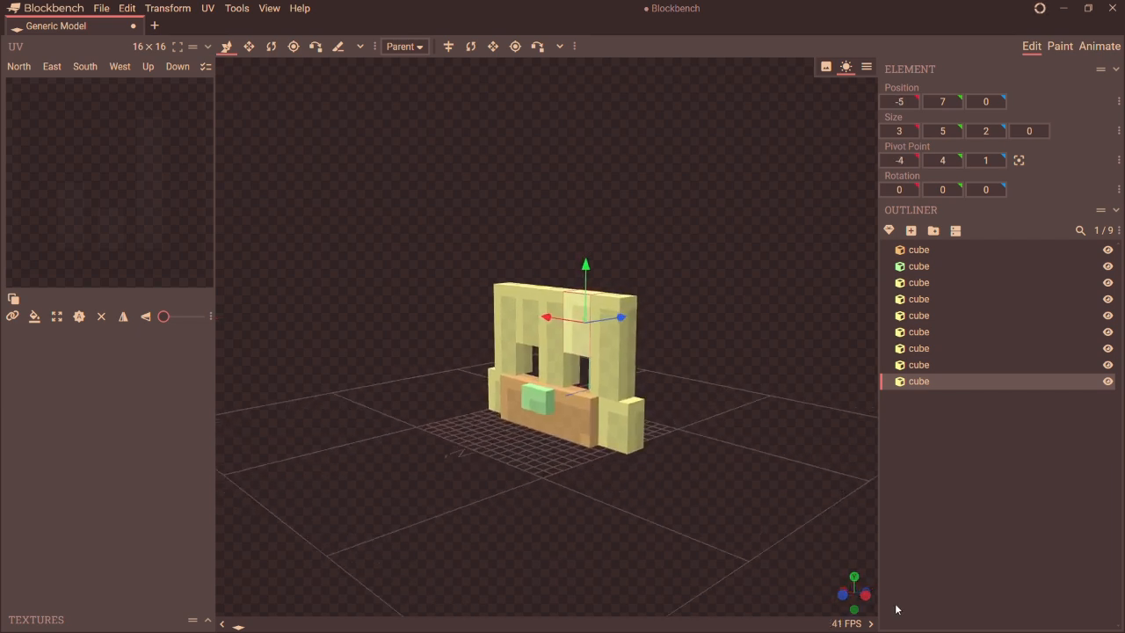
# - Select both end blocks, the three pillars and the two short upper cubes, and trim their depth from the back to 1 unit
pyautogui.moveTo(848, 603); pyautogui.dragTo(847, 603)
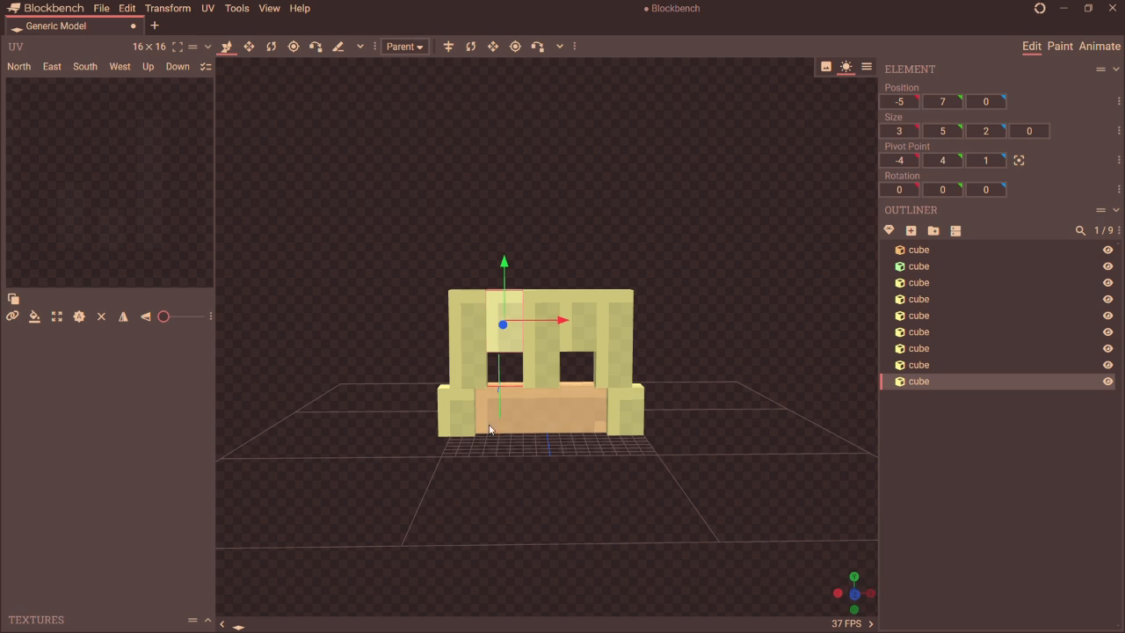
pyautogui.click(455, 414)
pyautogui.keyDown('shift'); pyautogui.click(479, 327); pyautogui.keyUp('shift')
pyautogui.keyDown('shift'); pyautogui.click(528, 328); pyautogui.keyUp('shift')
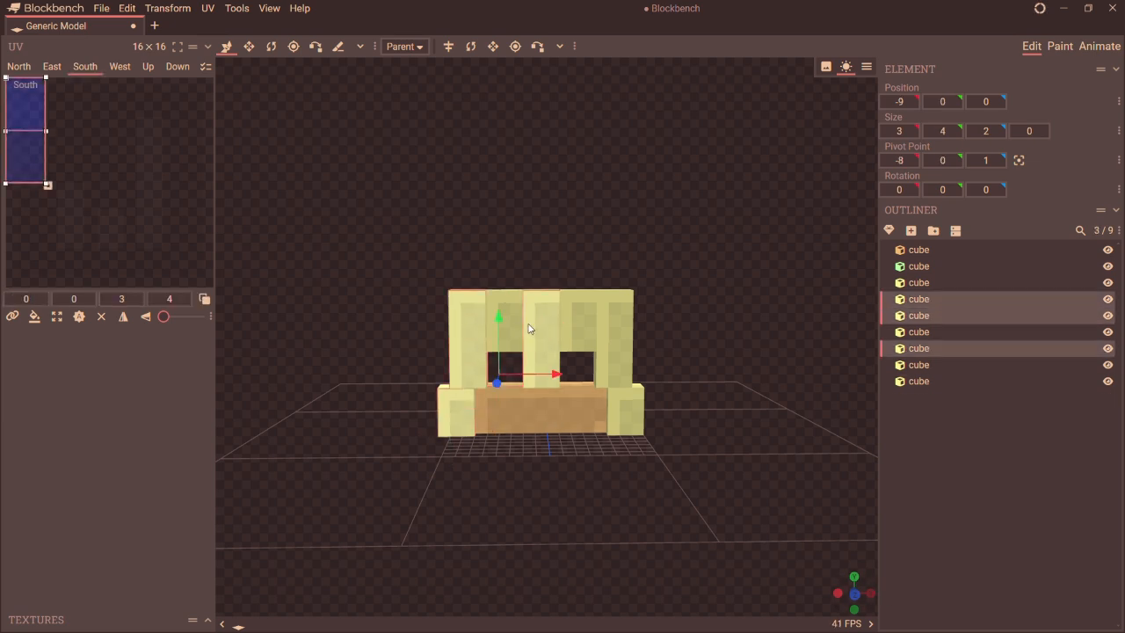
pyautogui.keyDown('shift'); pyautogui.click(522, 322); pyautogui.keyUp('shift')
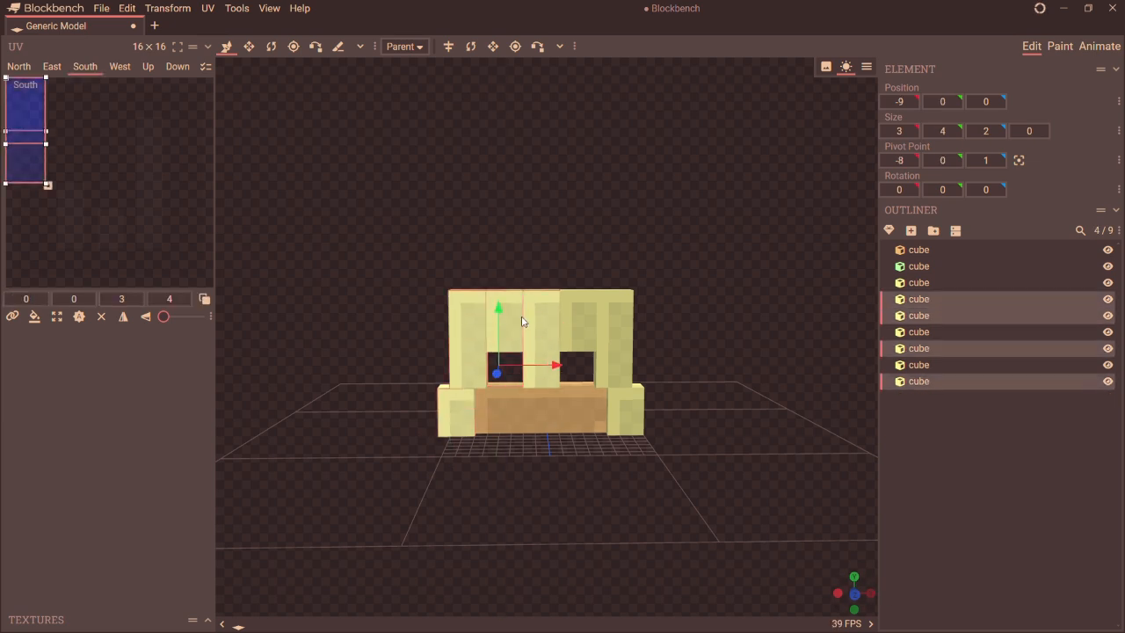
pyautogui.keyDown('shift'); pyautogui.click(584, 316); pyautogui.keyUp('shift')
pyautogui.keyDown('shift'); pyautogui.click(620, 330); pyautogui.keyUp('shift')
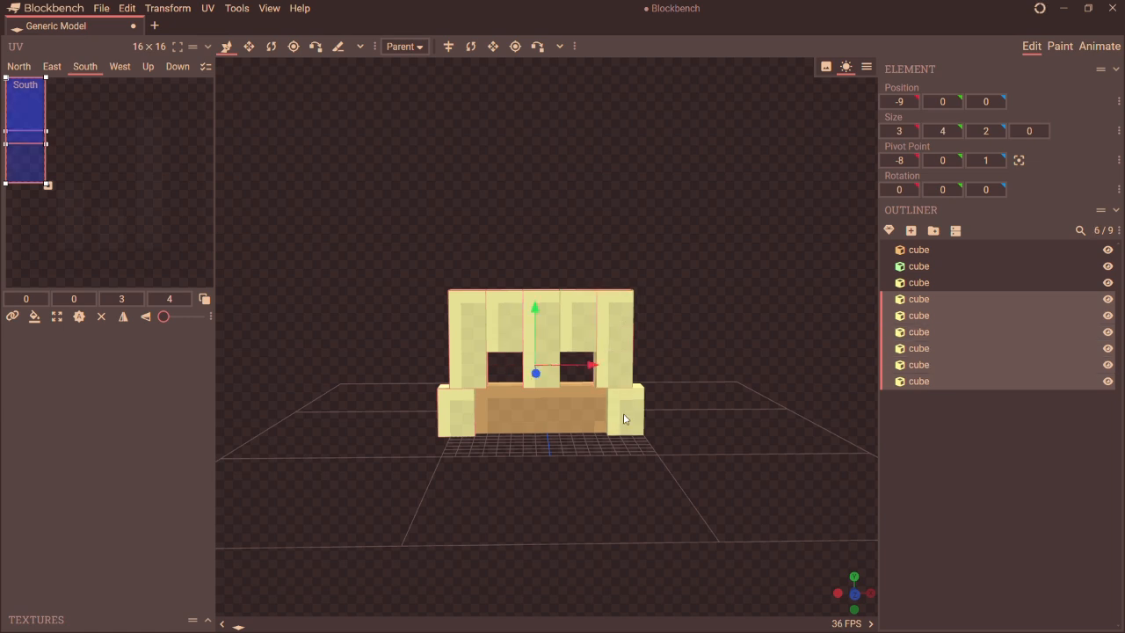
pyautogui.keyDown('shift'); pyautogui.click(627, 415); pyautogui.keyUp('shift')
pyautogui.click(251, 48)
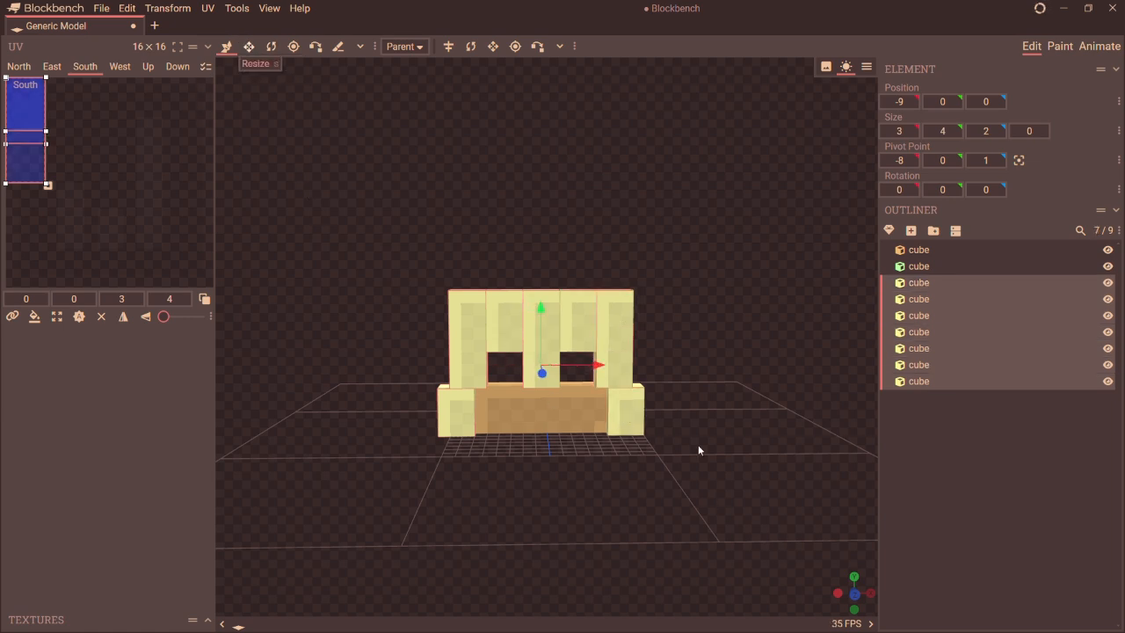
pyautogui.moveTo(844, 592)
pyautogui.mouseDown()
pyautogui.moveTo(897, 595)
pyautogui.moveTo(831, 593)
pyautogui.mouseUp()
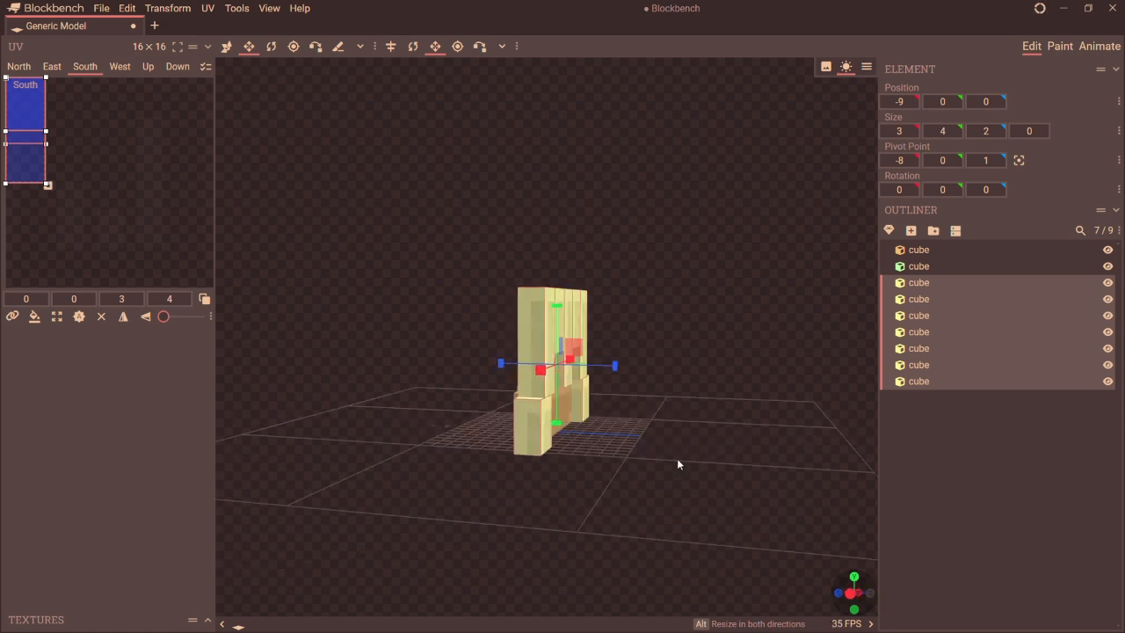
pyautogui.moveTo(603, 365); pyautogui.dragTo(590, 370)
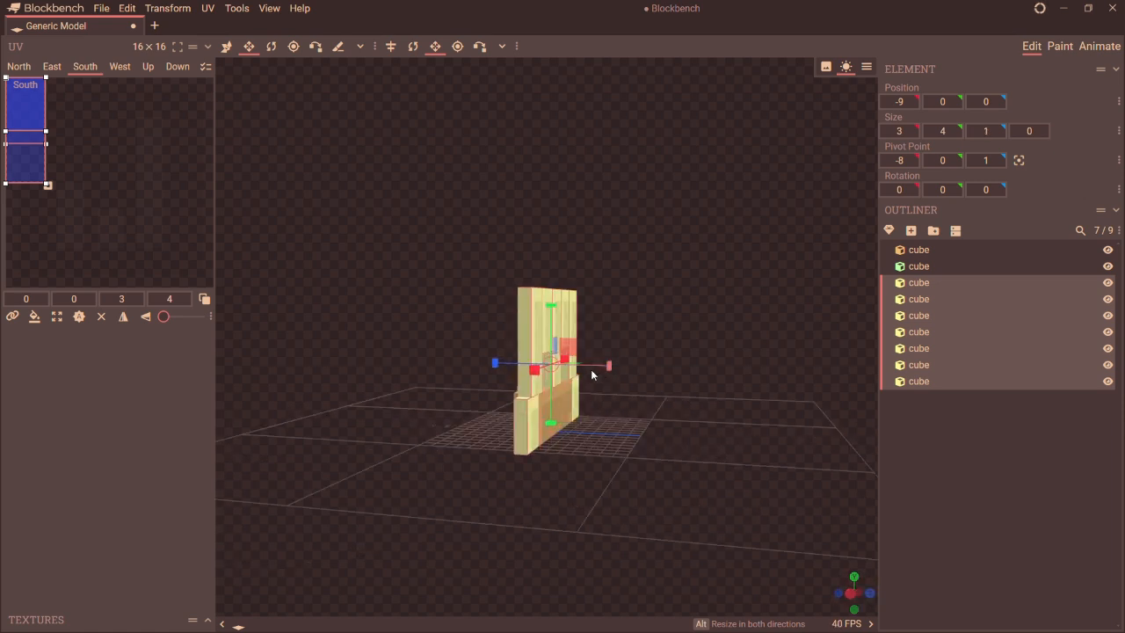
# - Add a new cube behind the wall at Z 1 and resize it to 17 × 4 × 2, starting at X -9
pyautogui.click(911, 230)
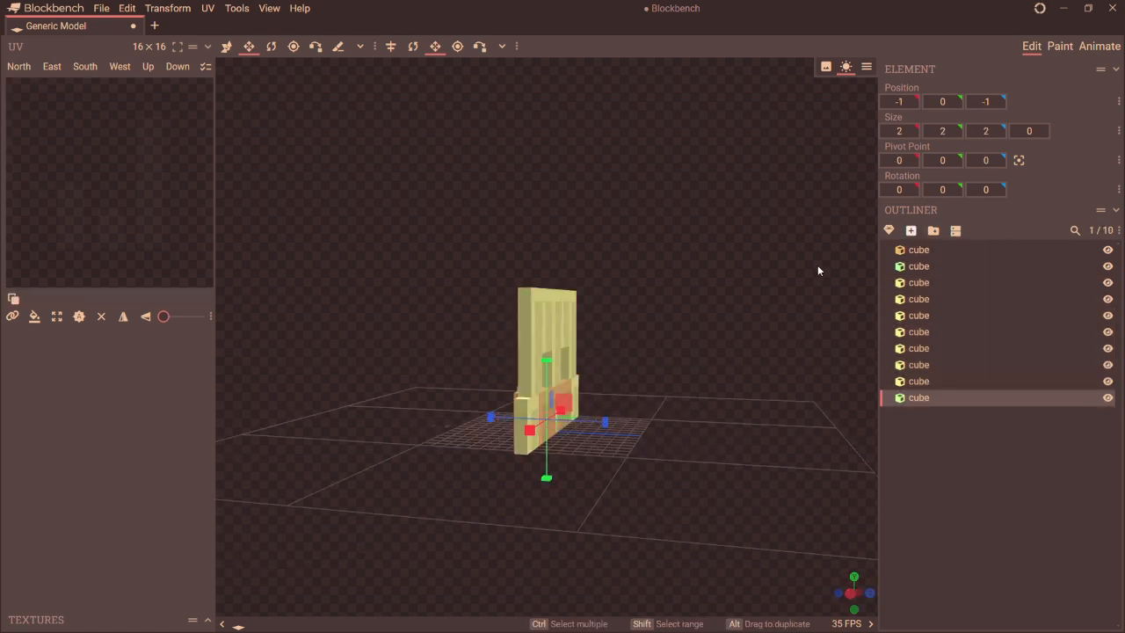
pyautogui.click(227, 46)
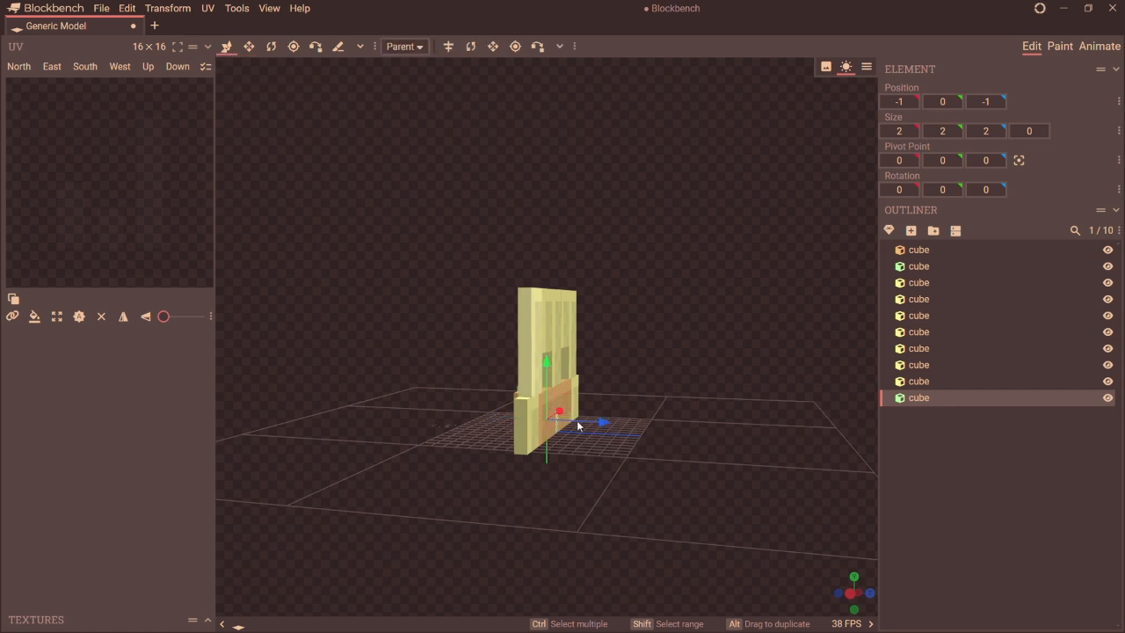
pyautogui.moveTo(581, 426); pyautogui.dragTo(604, 433)
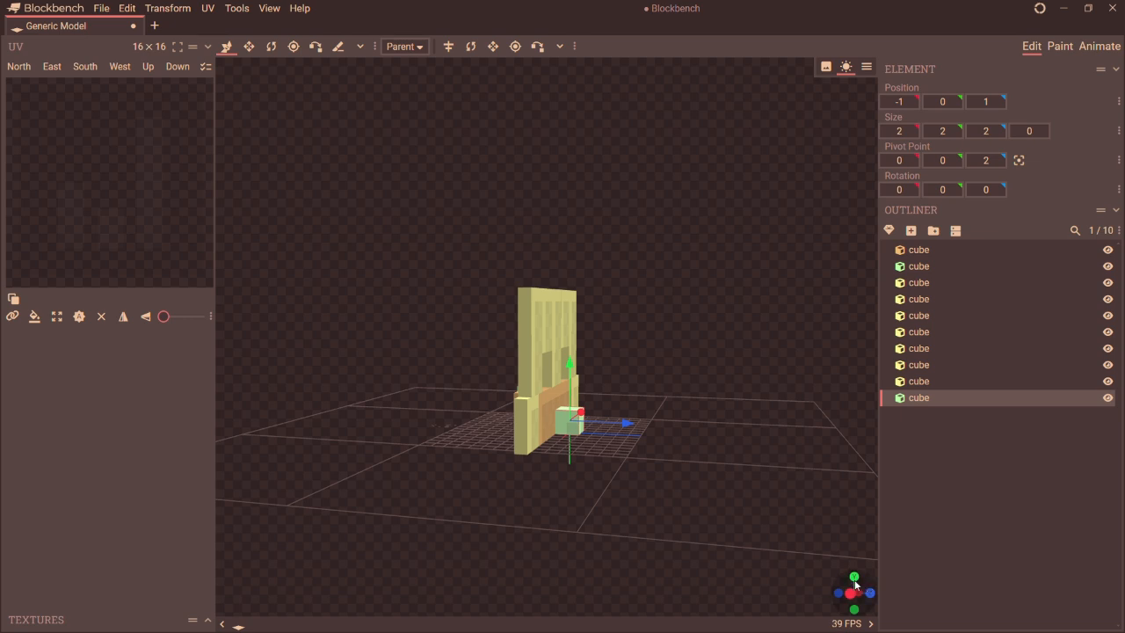
pyautogui.moveTo(849, 586); pyautogui.dragTo(791, 589)
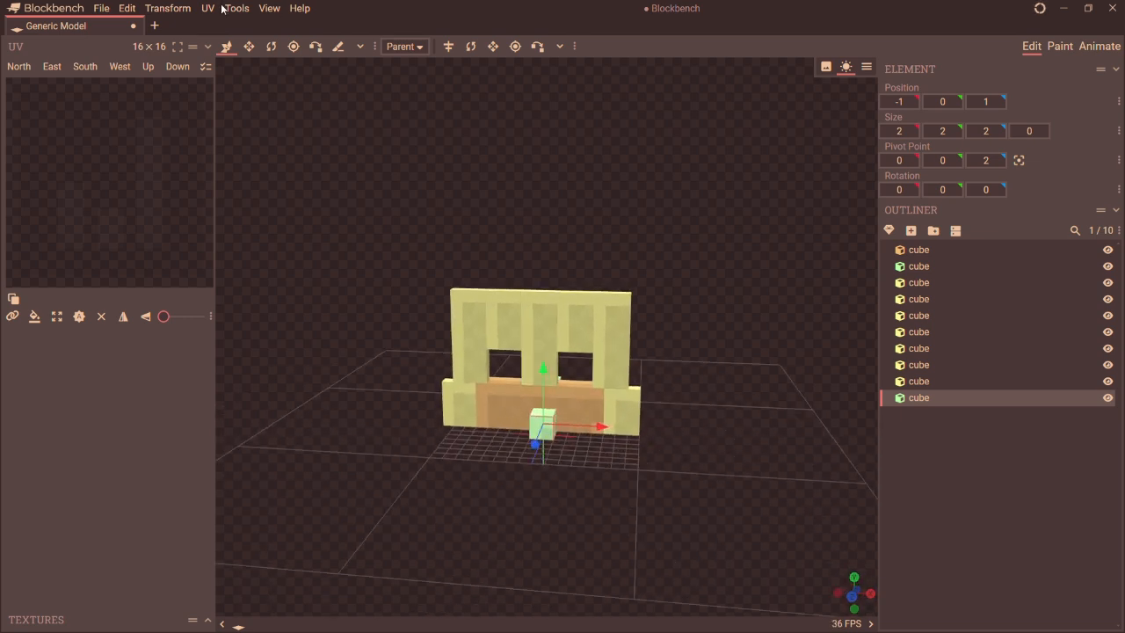
pyautogui.click(250, 47)
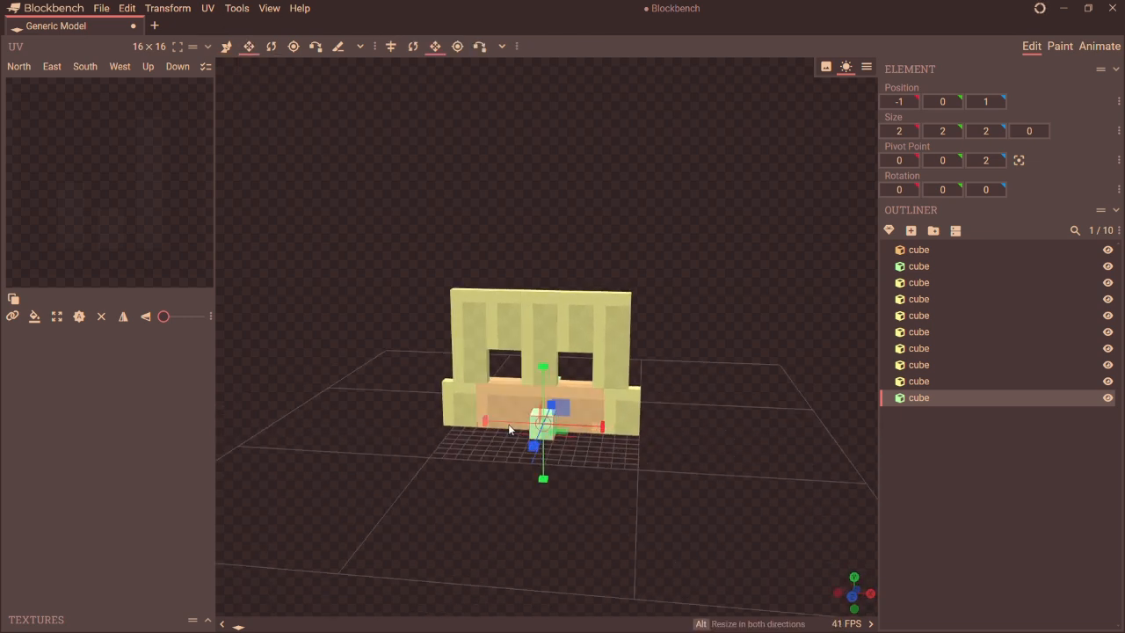
pyautogui.moveTo(511, 426); pyautogui.dragTo(417, 425)
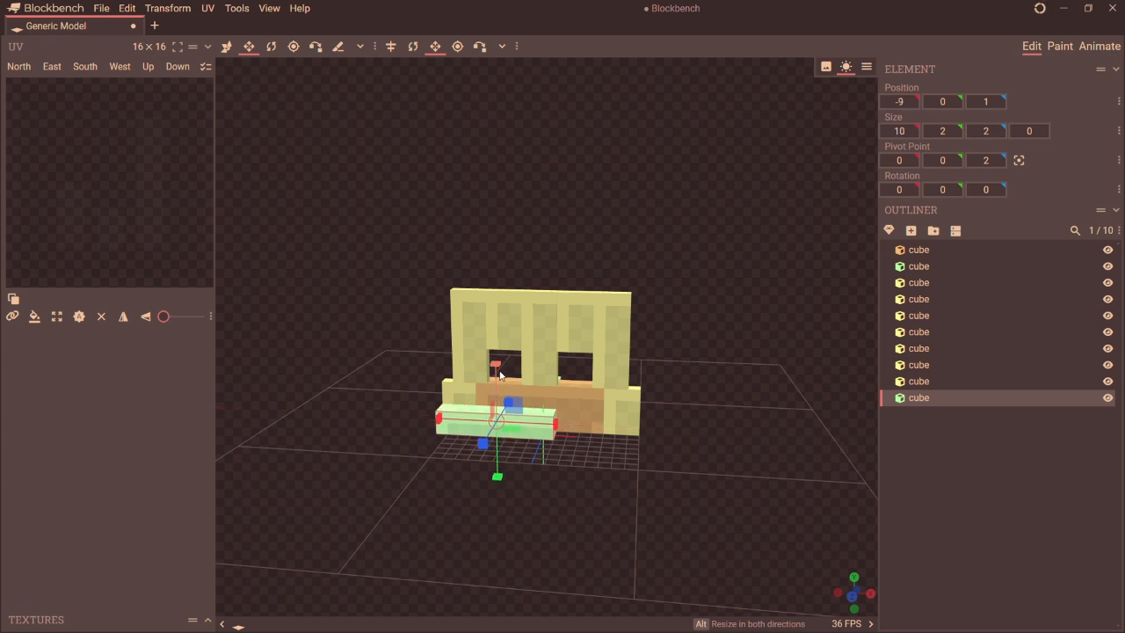
pyautogui.moveTo(500, 359); pyautogui.dragTo(500, 337)
pyautogui.moveTo(551, 414); pyautogui.dragTo(636, 429)
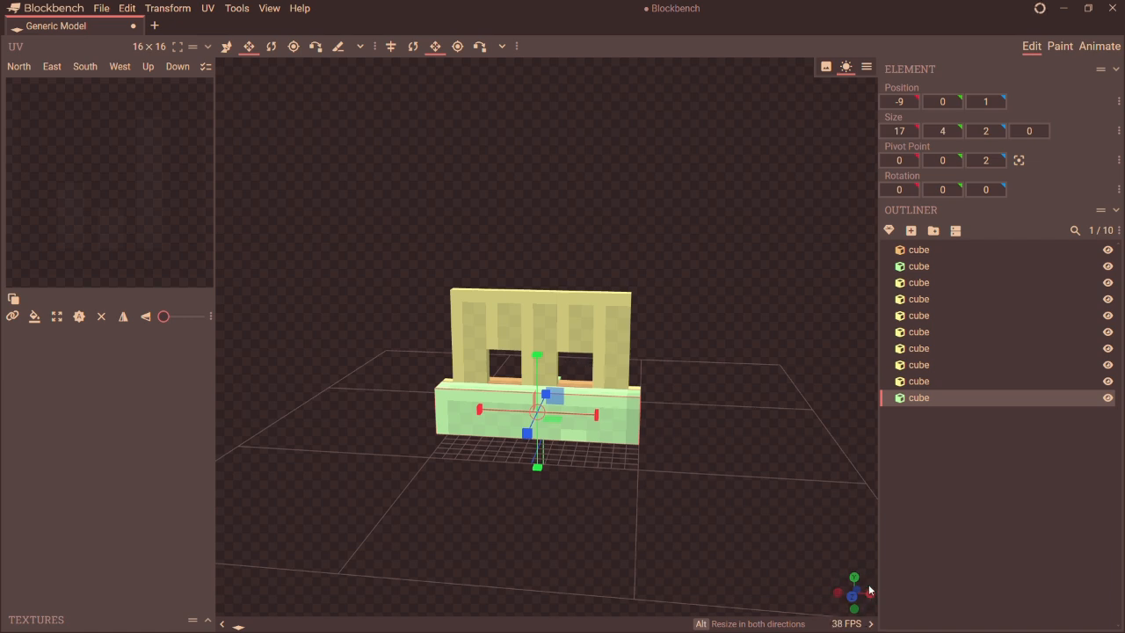
# - Extend the new rear block backward to a depth of 9 units
pyautogui.moveTo(870, 591); pyautogui.dragTo(888, 589)
pyautogui.click(837, 584)
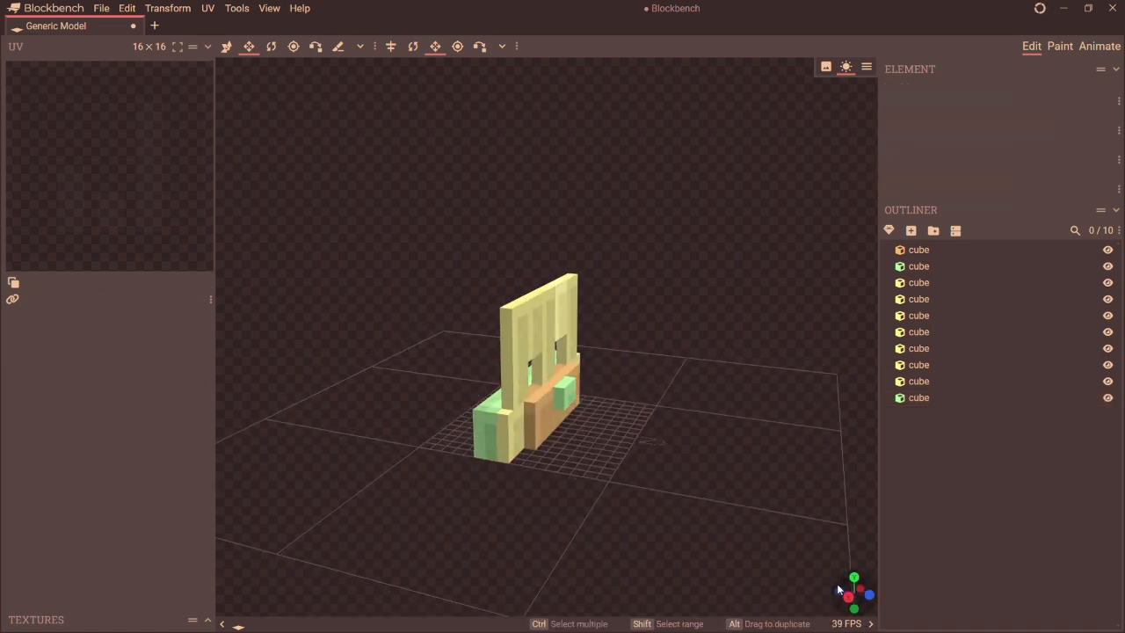
pyautogui.click(509, 426)
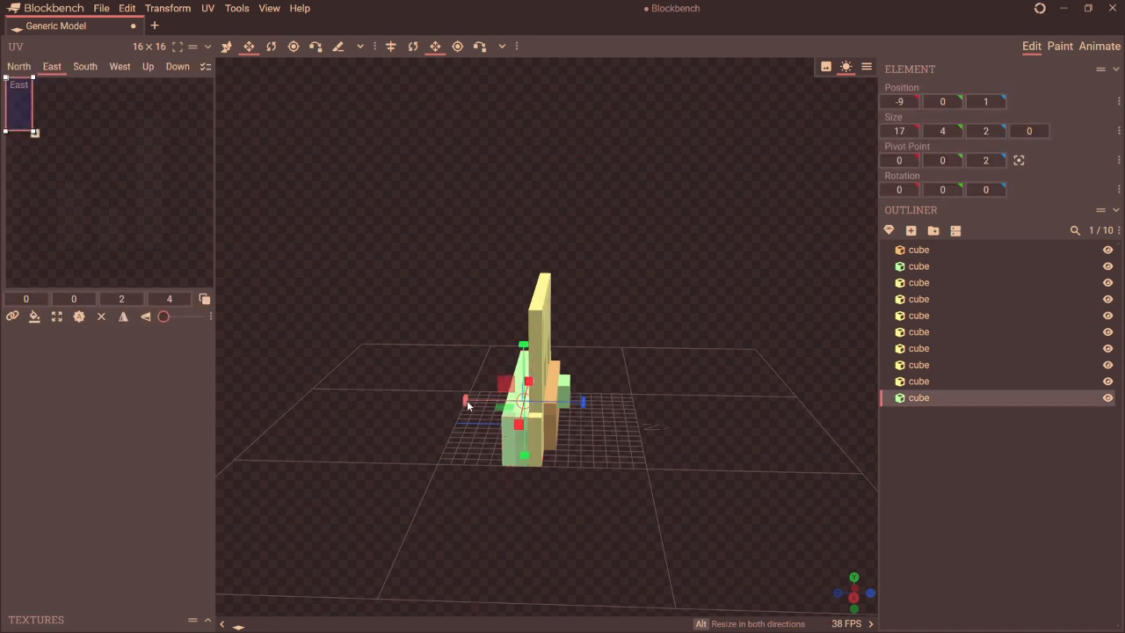
pyautogui.moveTo(466, 401); pyautogui.dragTo(393, 400)
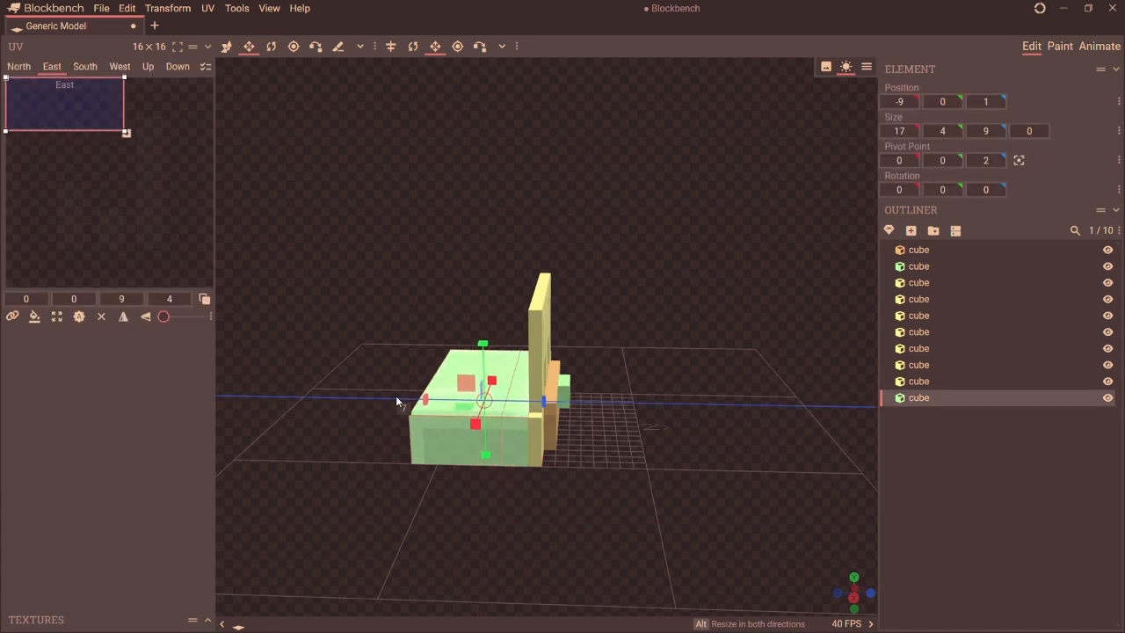
# - Duplicate the 17-unit-wide rear block and raise the copy to Y 4
pyautogui.press('v')
pyautogui.hotkey('ctrl', 'd')
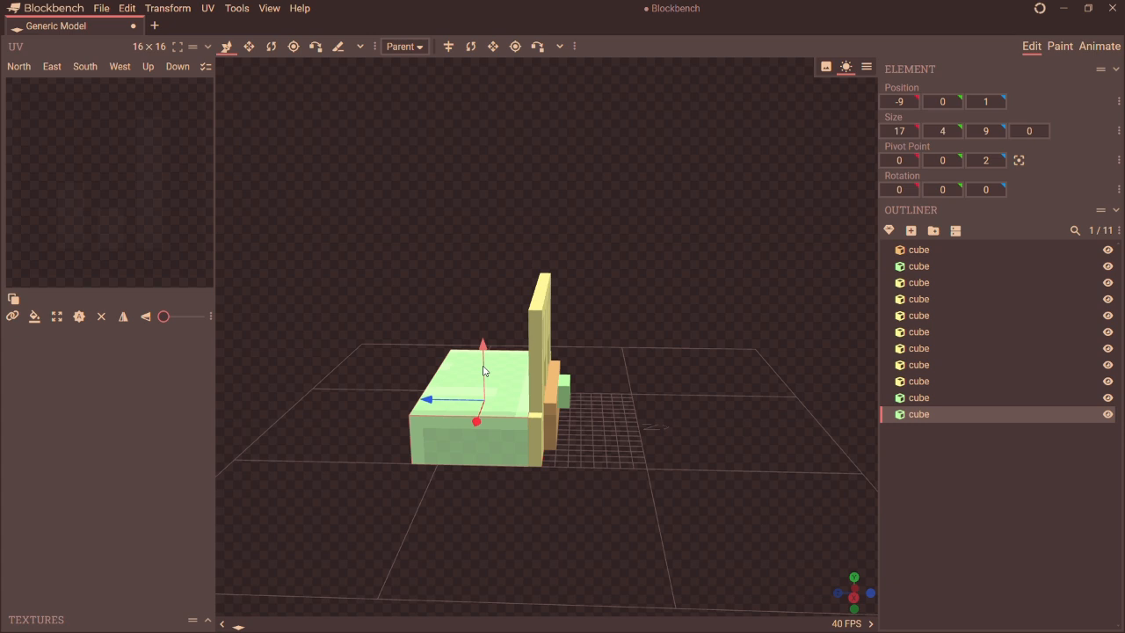
pyautogui.moveTo(483, 371); pyautogui.dragTo(475, 324)
# - Narrow the upper rear block from both sides to 15 units at X -8 and make it 8 units high
pyautogui.click(249, 45)
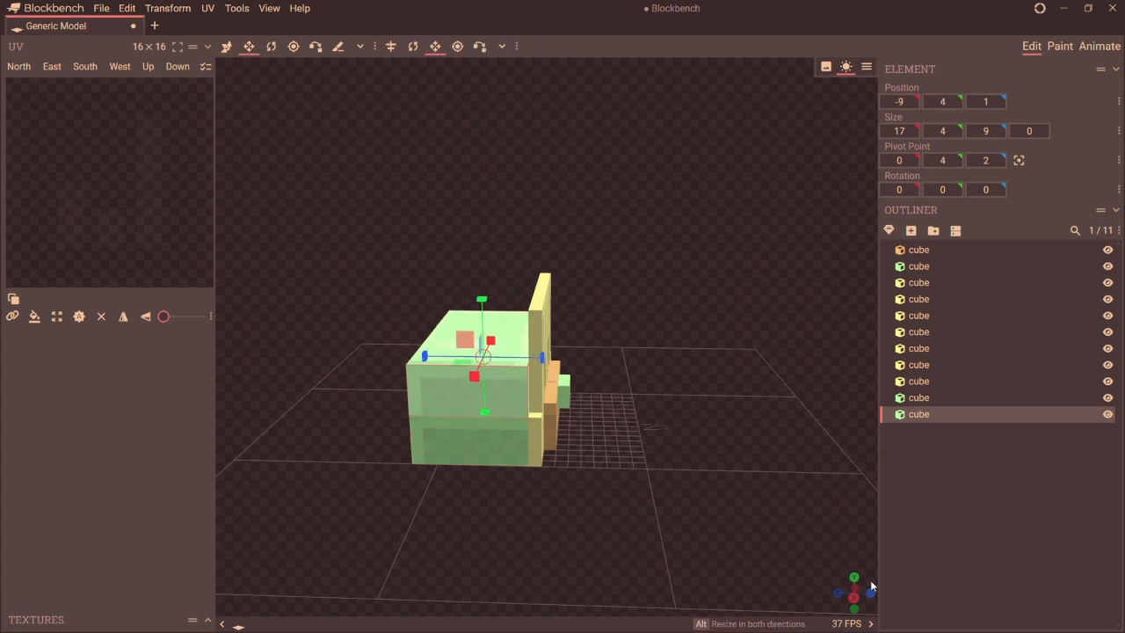
pyautogui.click(870, 592)
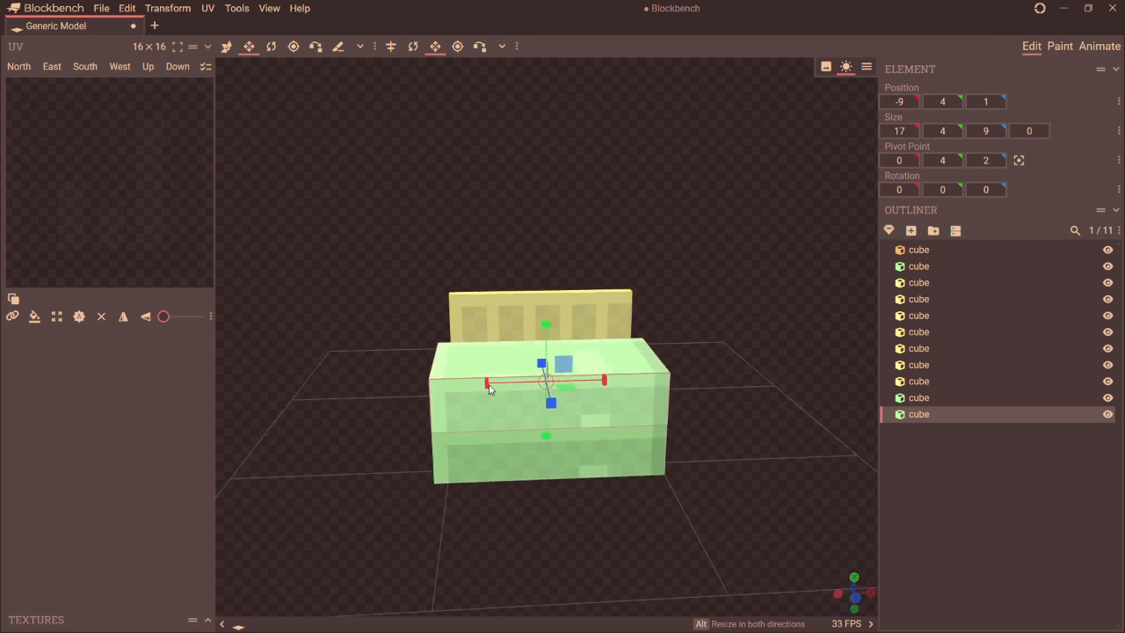
pyautogui.moveTo(490, 390)
pyautogui.mouseDown()
pyautogui.moveTo(515, 397)
pyautogui.moveTo(506, 386)
pyautogui.mouseUp()
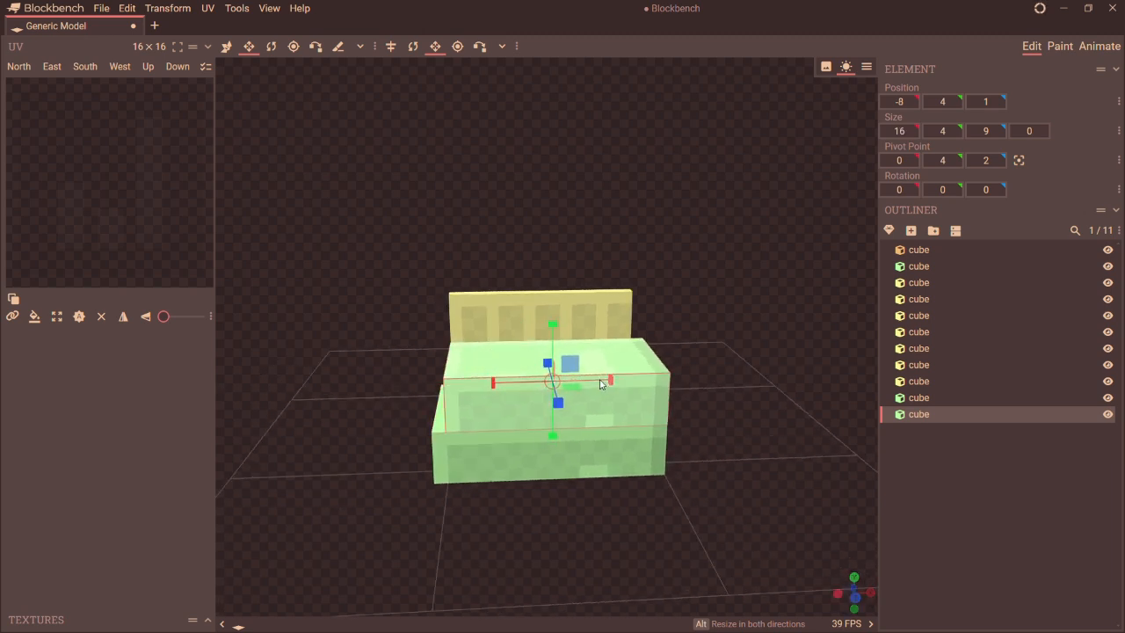
pyautogui.moveTo(601, 384); pyautogui.dragTo(596, 384)
pyautogui.moveTo(549, 324); pyautogui.dragTo(552, 283)
# - Extend both rear blocks one unit further back, giving the upper one a depth of 10 units
pyautogui.moveTo(841, 594); pyautogui.dragTo(436, 367)
pyautogui.click(463, 417)
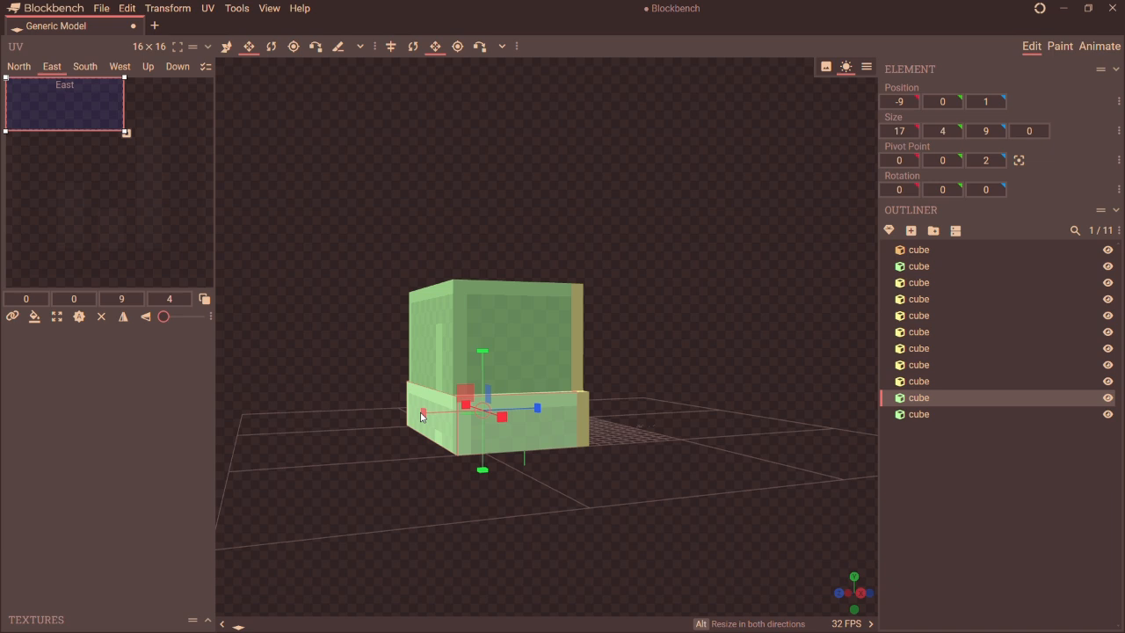
pyautogui.moveTo(424, 412); pyautogui.dragTo(414, 418)
pyautogui.click(415, 353)
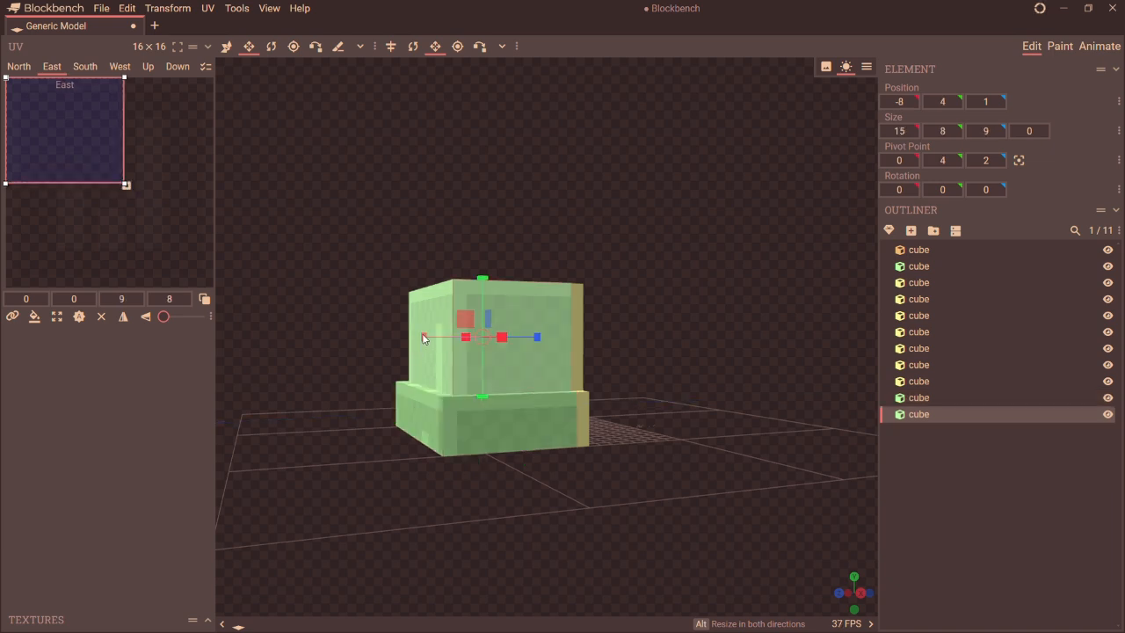
pyautogui.moveTo(423, 338); pyautogui.dragTo(418, 345)
# - Select all the cubes and raise the whole model 11 units, placing the upper rear block at Y 15
pyautogui.moveTo(851, 585)
pyautogui.mouseDown()
pyautogui.moveTo(818, 585)
pyautogui.moveTo(879, 582)
pyautogui.moveTo(845, 580)
pyautogui.mouseUp()
pyautogui.moveTo(849, 587)
pyautogui.mouseDown()
pyautogui.moveTo(861, 598)
pyautogui.moveTo(858, 579)
pyautogui.mouseUp()
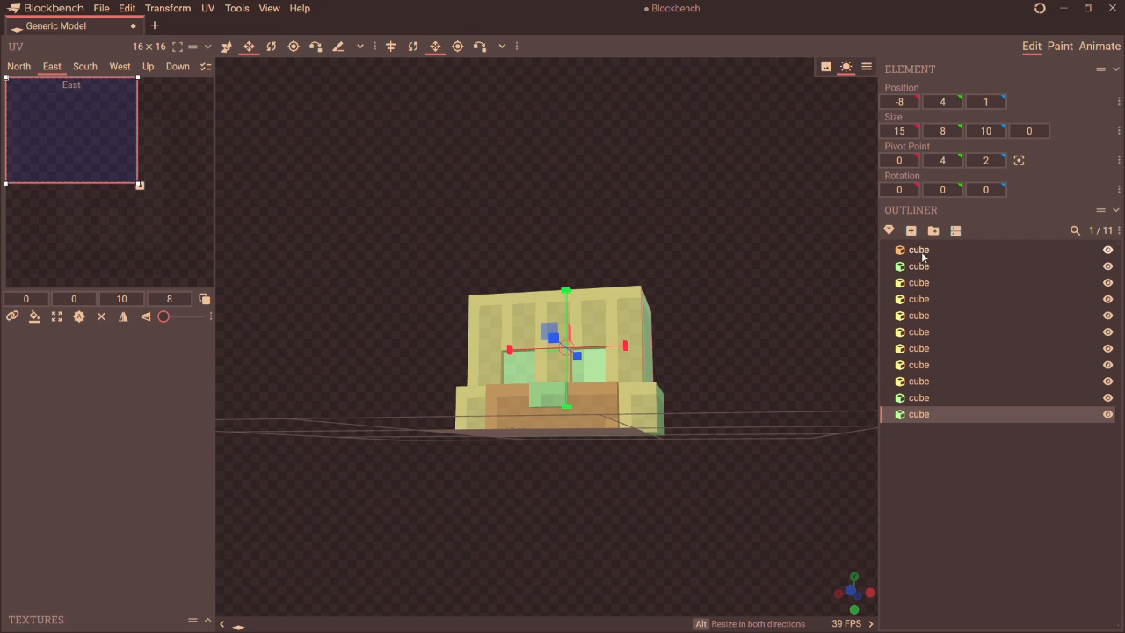
pyautogui.keyDown('shift'); pyautogui.click(921, 252); pyautogui.keyUp('shift')
pyautogui.click(928, 417)
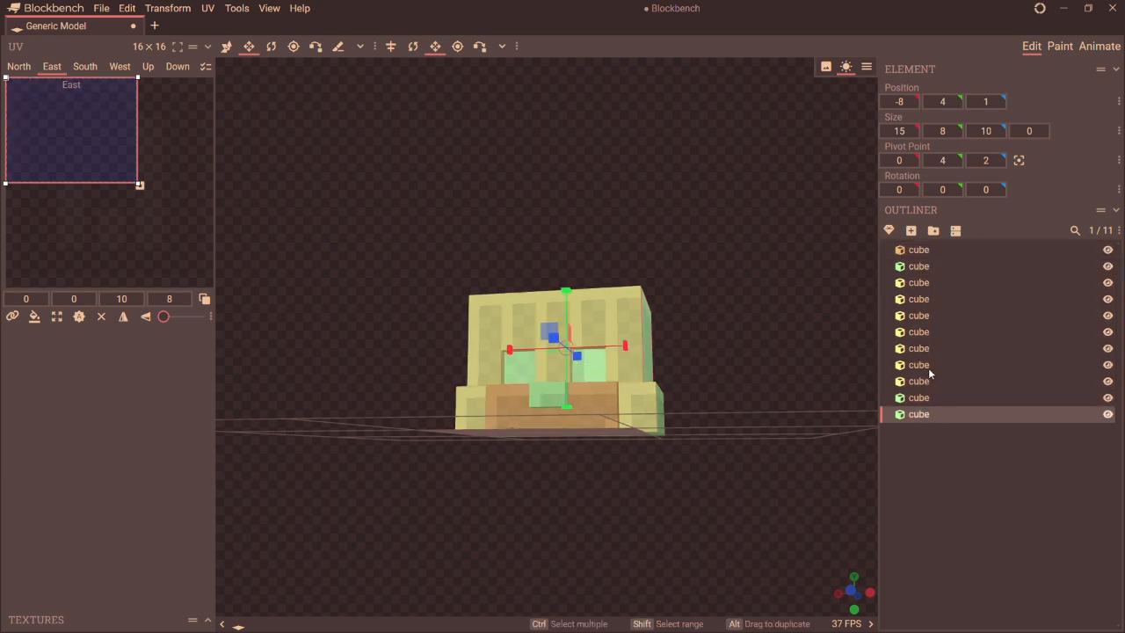
pyautogui.click(924, 252)
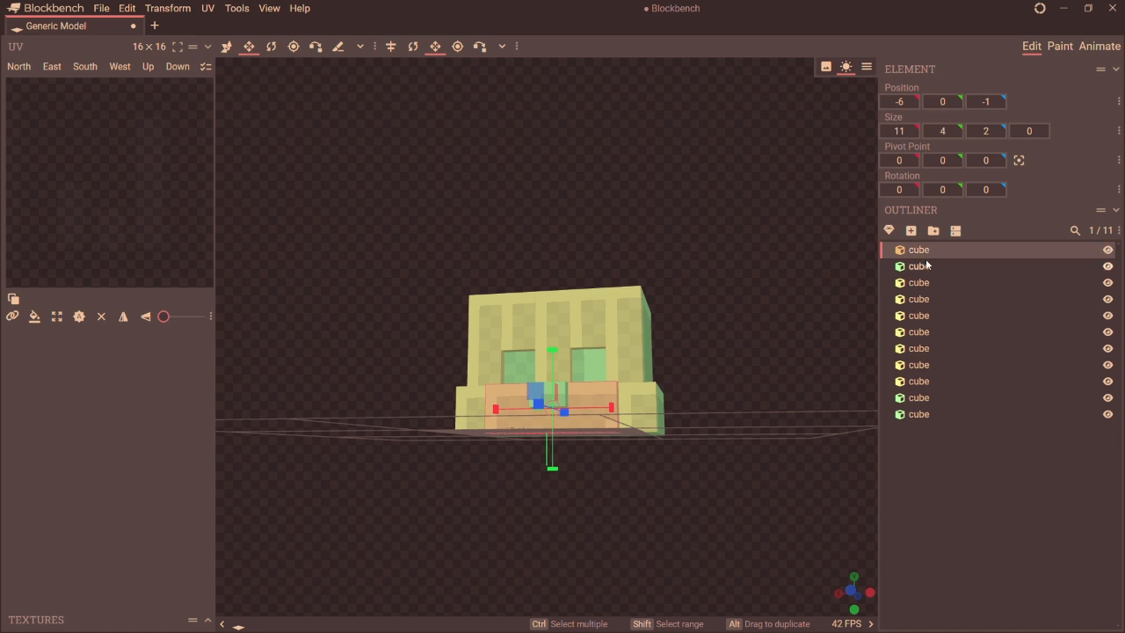
pyautogui.keyDown('shift'); pyautogui.click(920, 414); pyautogui.keyUp('shift')
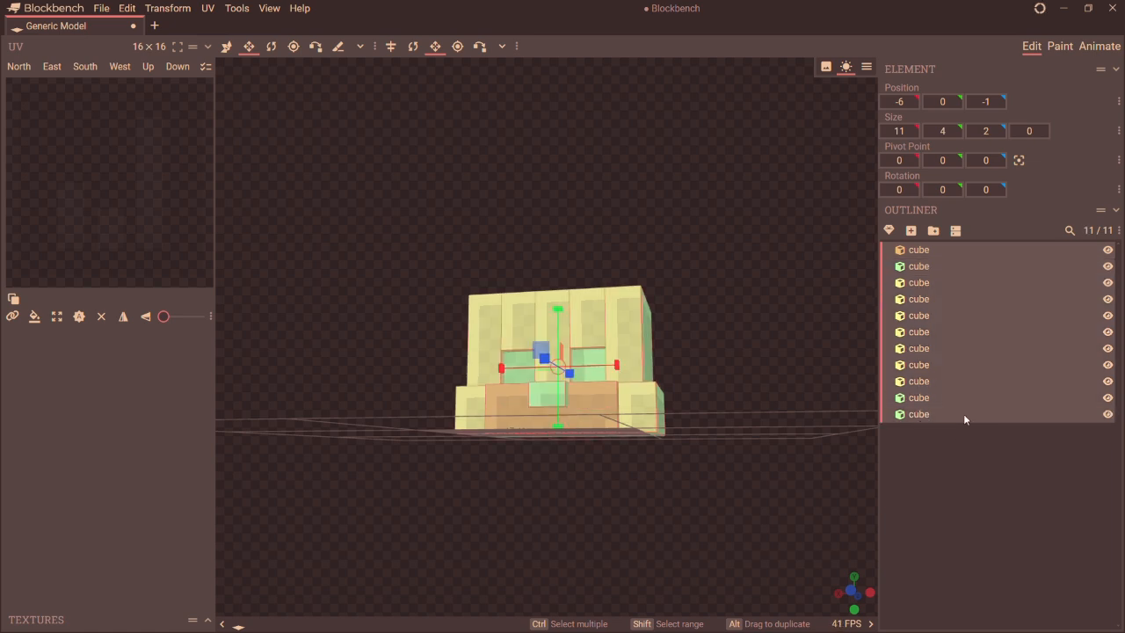
pyautogui.click(228, 49)
pyautogui.moveTo(555, 347); pyautogui.dragTo(550, 264)
pyautogui.click(920, 414)
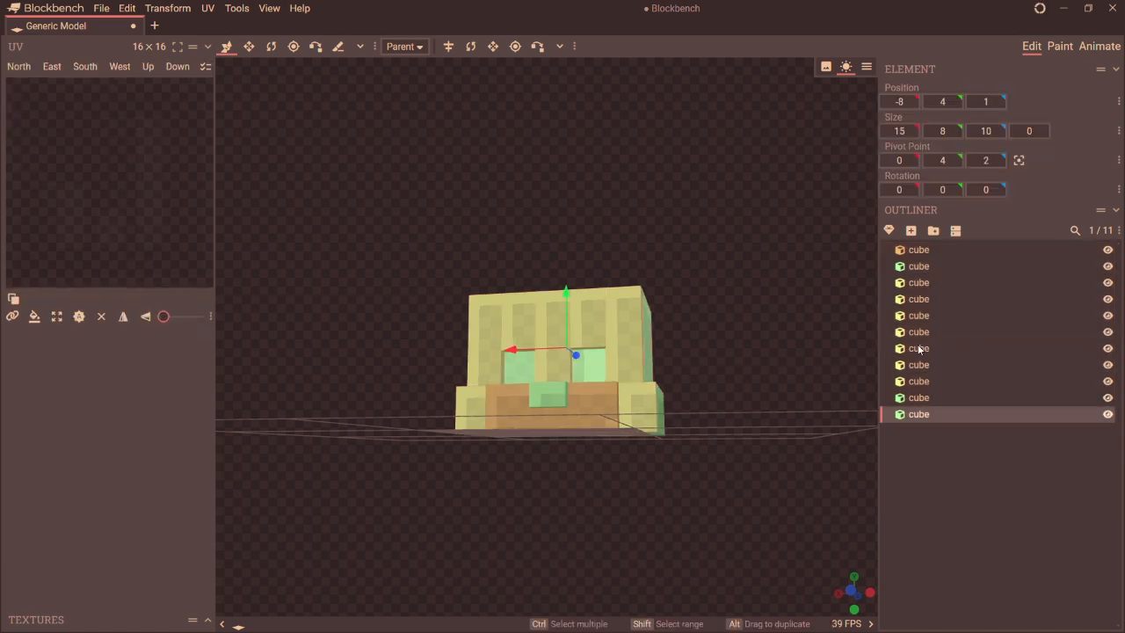
pyautogui.keyDown('shift'); pyautogui.click(912, 250); pyautogui.keyUp('shift')
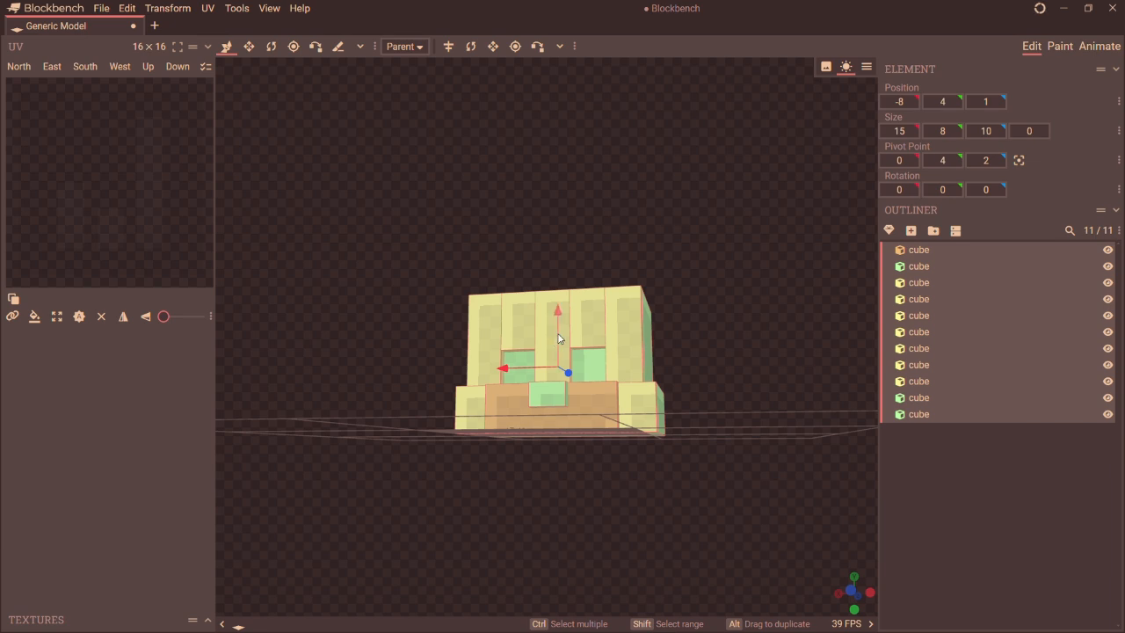
pyautogui.moveTo(558, 339); pyautogui.dragTo(572, 218)
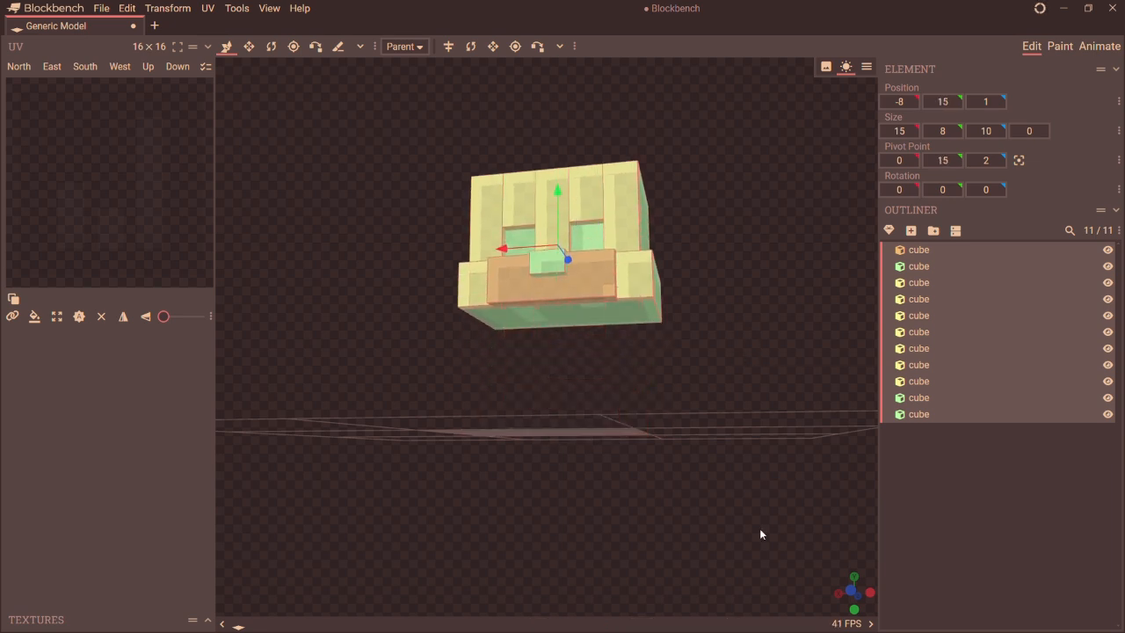
# - Add a new cube and place it beneath the front of the raised model at Y 9, Z 0
pyautogui.click(852, 592)
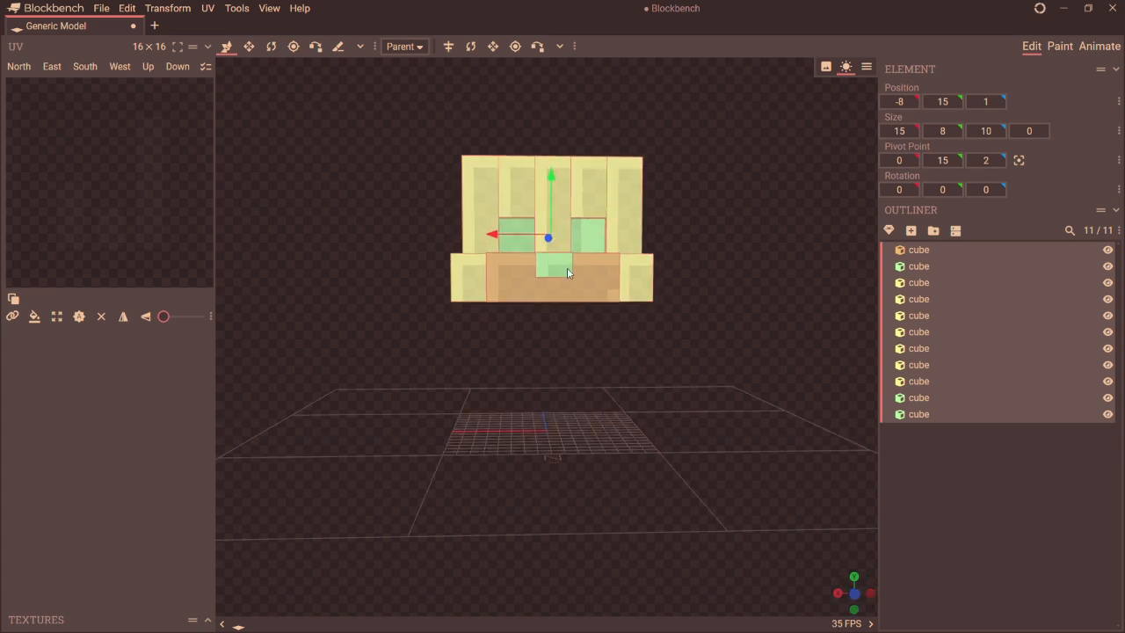
pyautogui.click(517, 202)
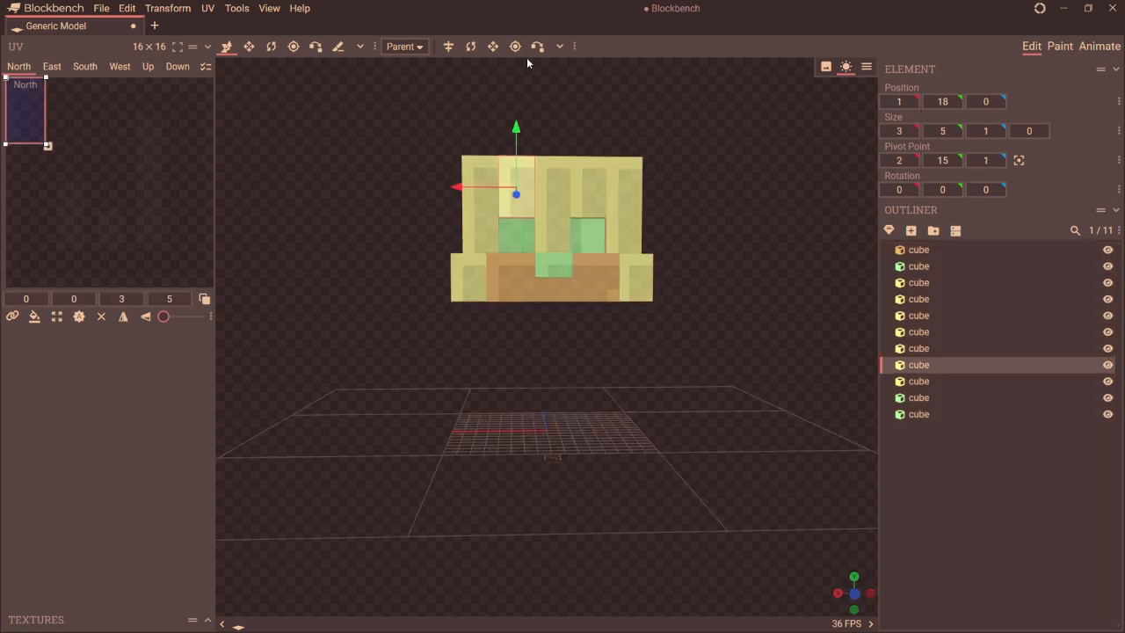
pyautogui.click(911, 230)
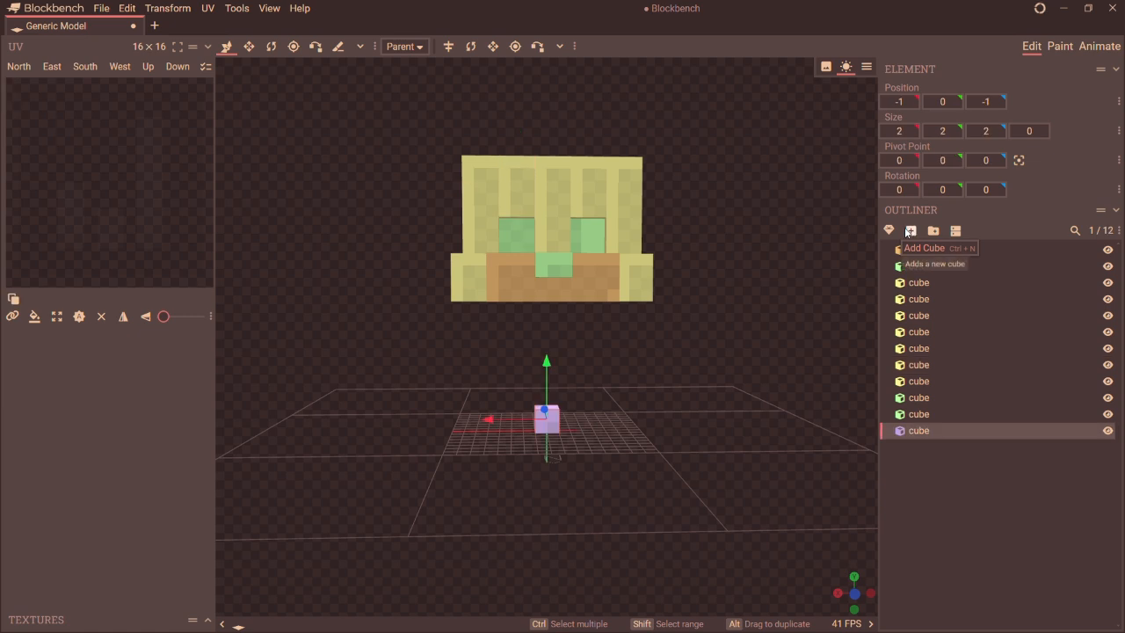
pyautogui.click(250, 46)
pyautogui.click(854, 577)
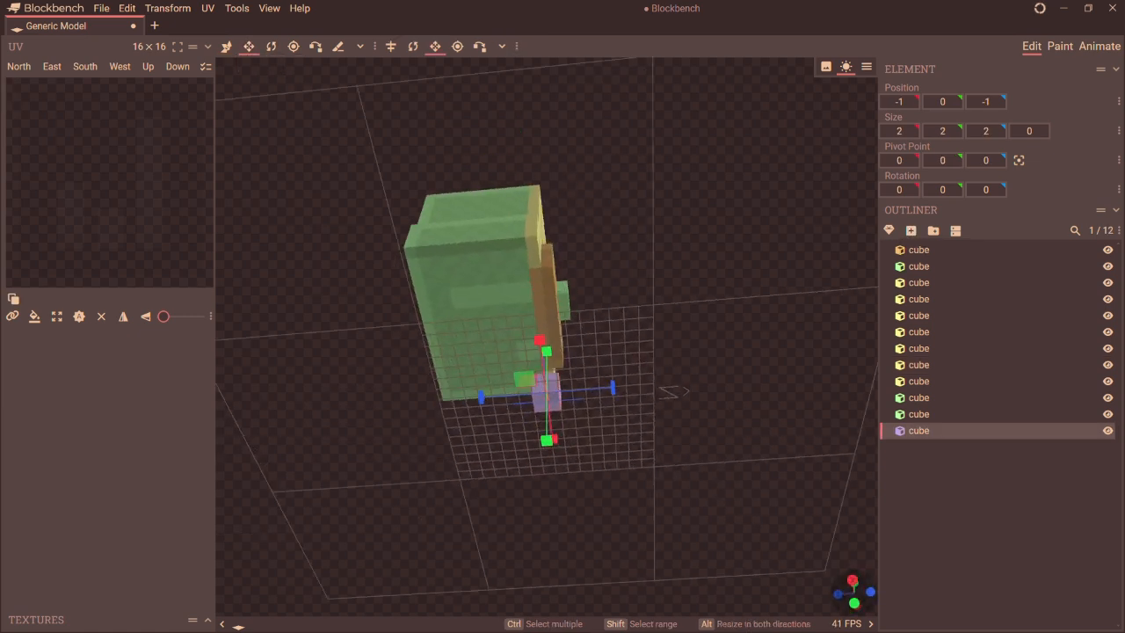
pyautogui.click(226, 46)
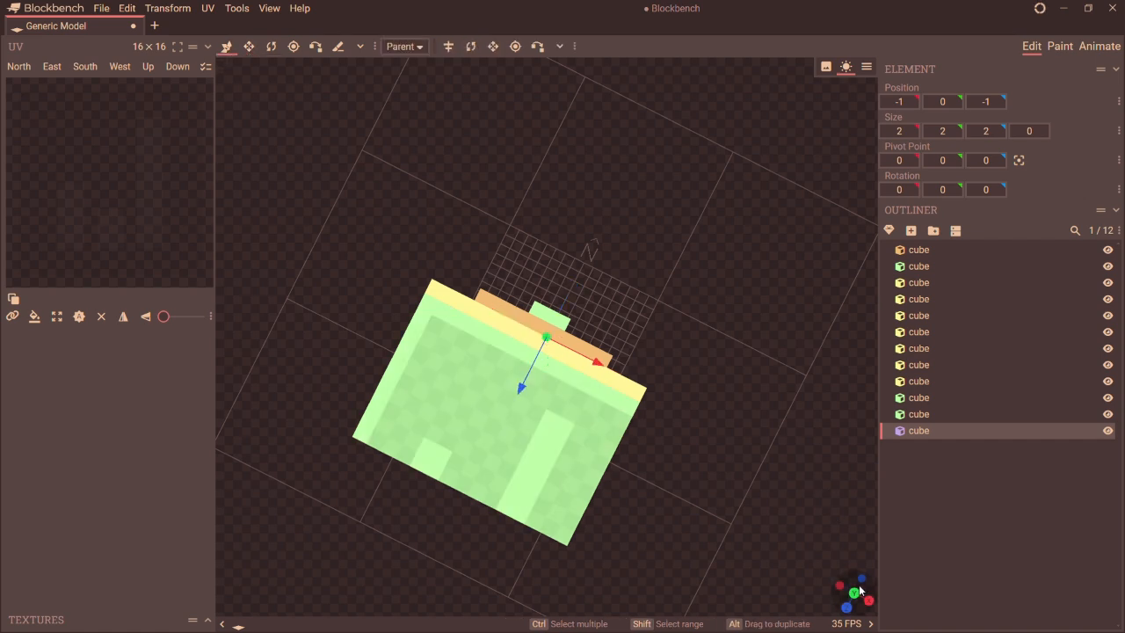
pyautogui.click(867, 600)
pyautogui.moveTo(543, 368); pyautogui.dragTo(540, 282)
pyautogui.moveTo(519, 324)
pyautogui.mouseDown()
pyautogui.moveTo(489, 321)
pyautogui.moveTo(502, 316)
pyautogui.mouseUp()
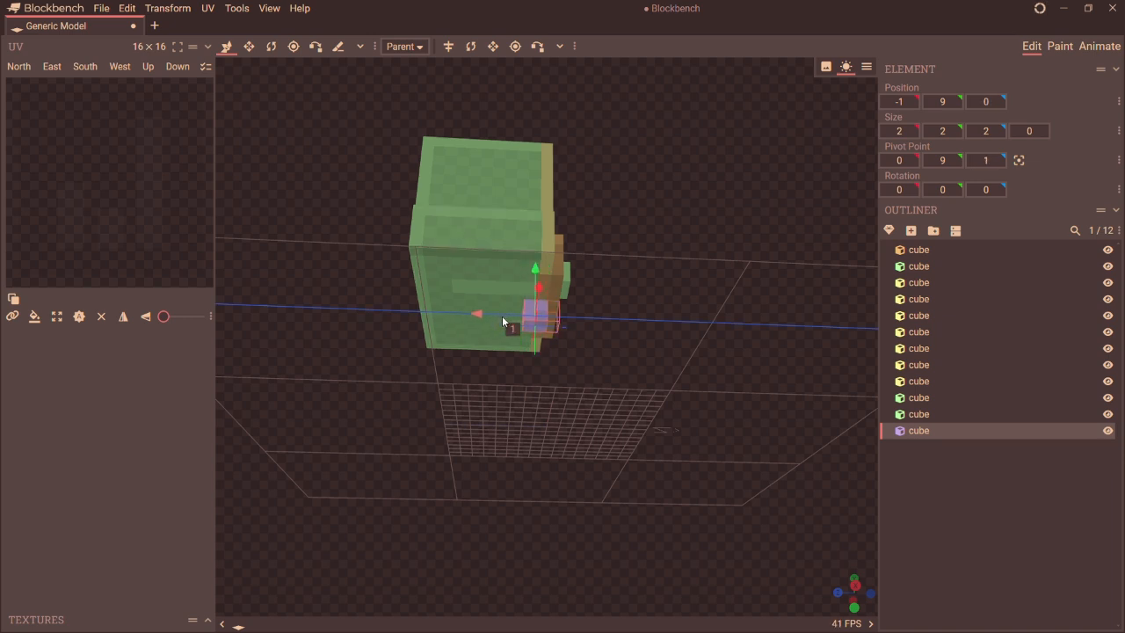
# - Resize the new cube beneath the model to 11 × 2 × 11 units, extending it backward and sideways to start at X -6
pyautogui.click(250, 47)
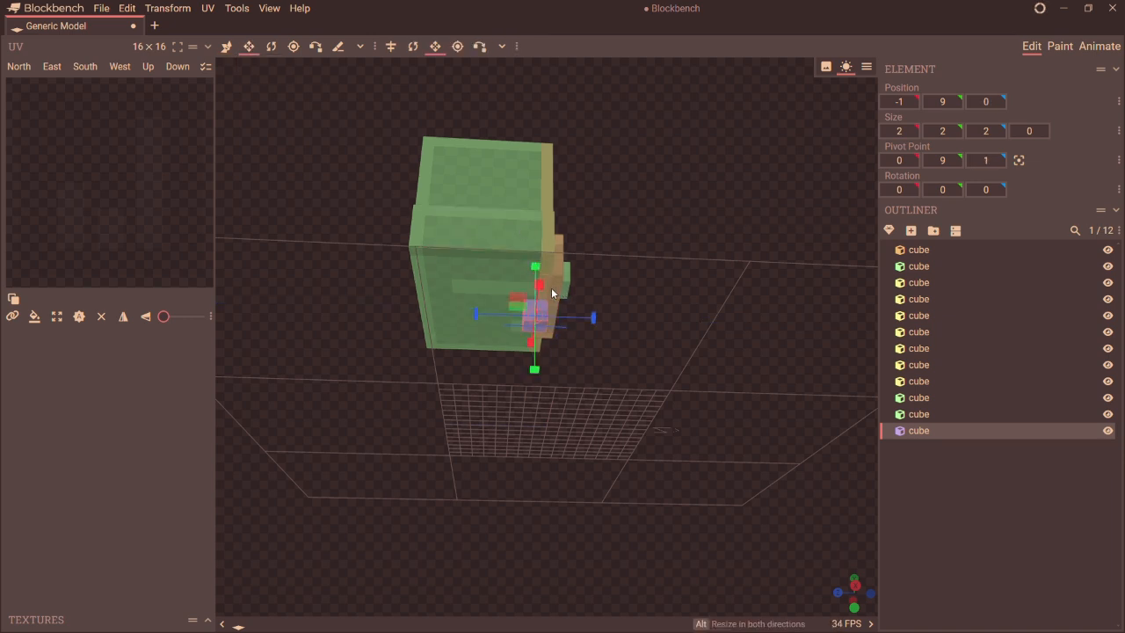
pyautogui.moveTo(486, 314); pyautogui.dragTo(380, 327)
pyautogui.moveTo(488, 283); pyautogui.dragTo(481, 255)
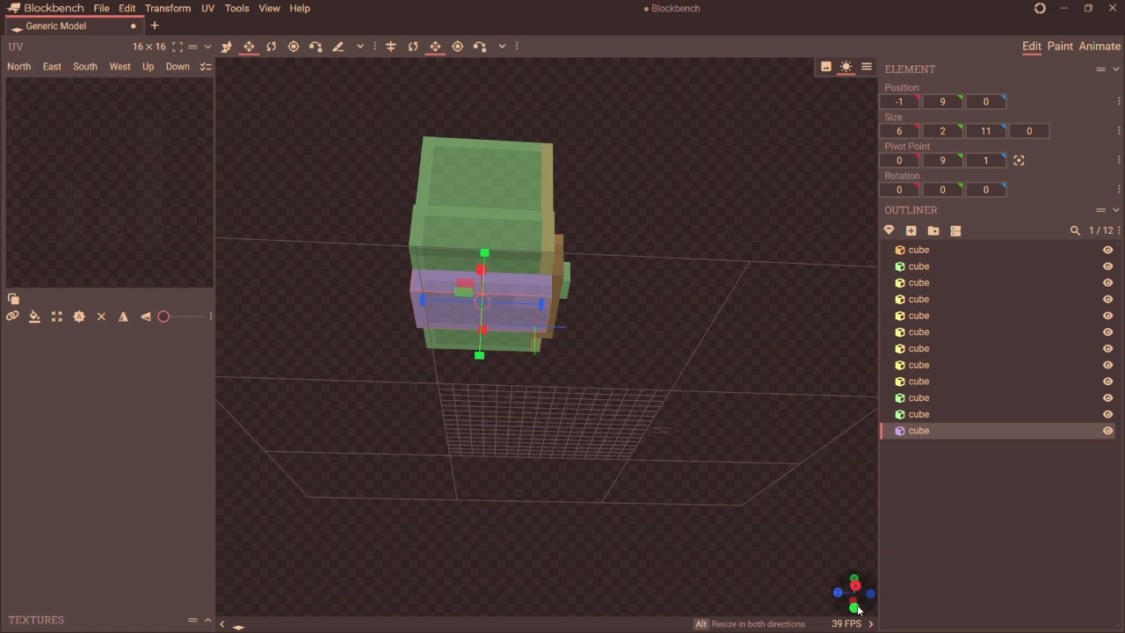
pyautogui.moveTo(859, 609); pyautogui.dragTo(613, 317)
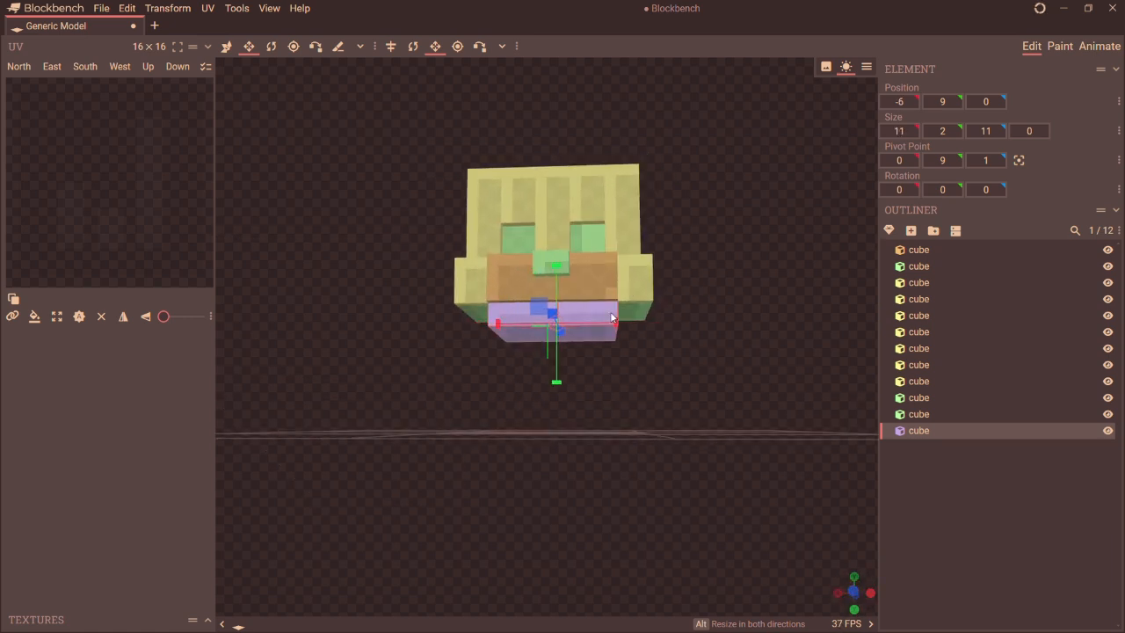
# - Rotate the flat block beneath the model to -50 degrees around the X axis
pyautogui.click(271, 46)
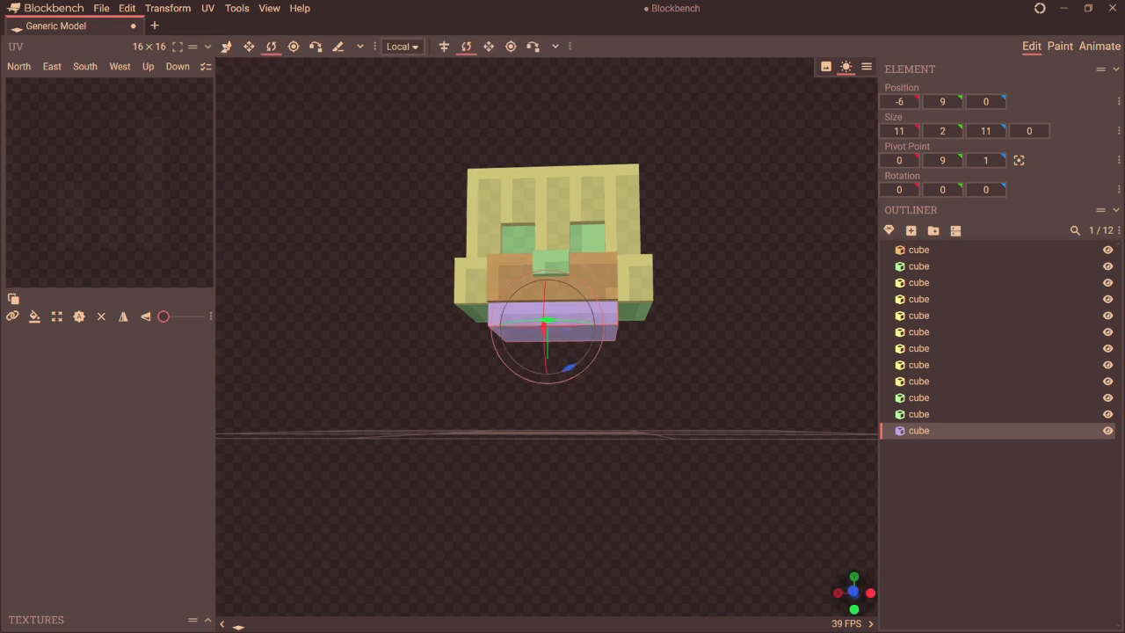
pyautogui.click(856, 592)
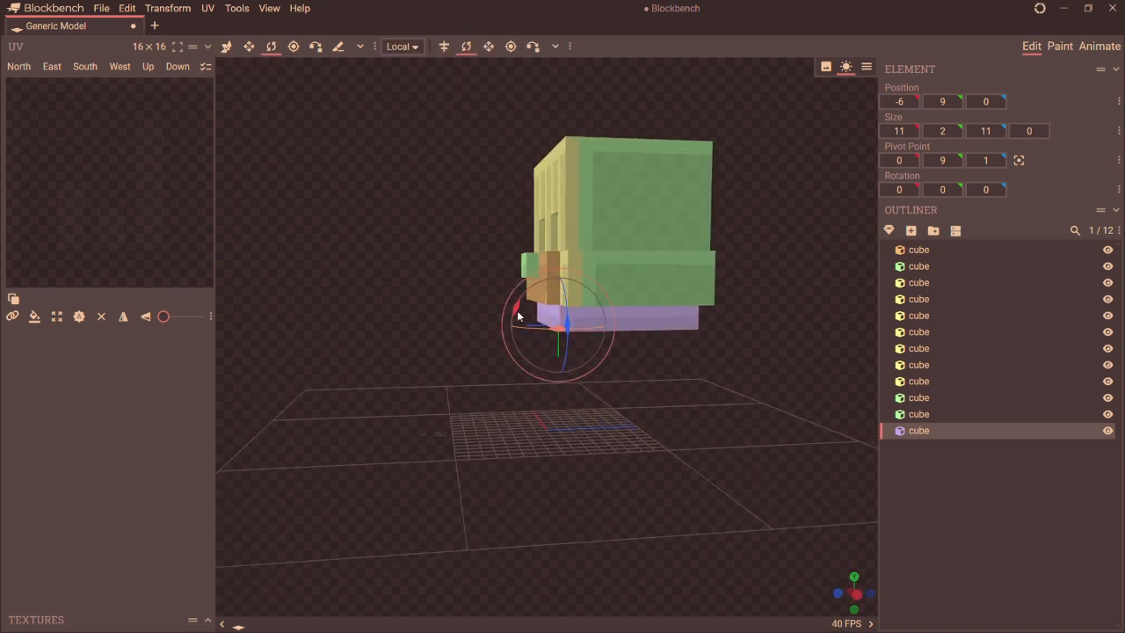
pyautogui.moveTo(518, 316); pyautogui.dragTo(520, 353)
pyautogui.moveTo(855, 596); pyautogui.dragTo(1042, 607)
# - Move the tilted block down and back to Y 2, Z 8, below the model's rear edge
pyautogui.click(226, 45)
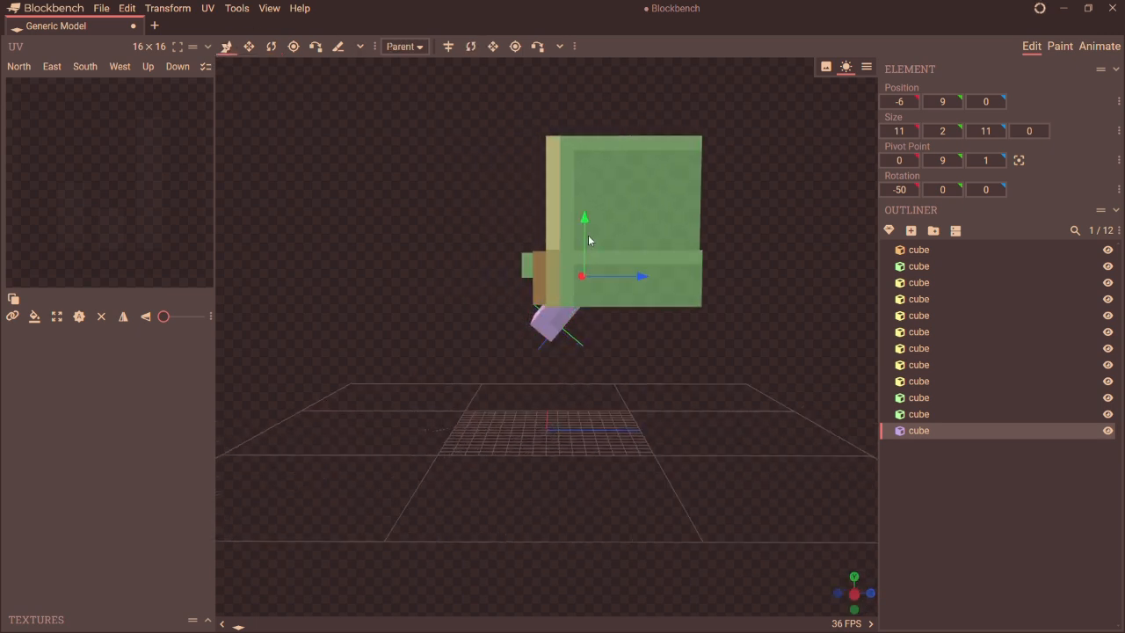
pyautogui.moveTo(590, 261); pyautogui.dragTo(724, 376)
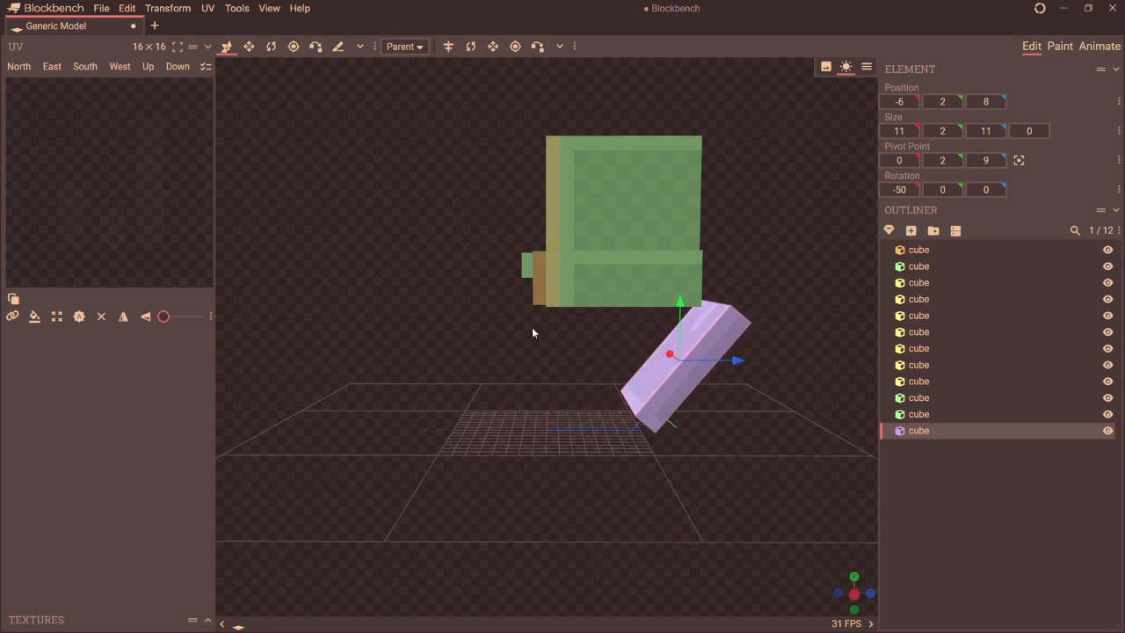
pyautogui.click(871, 593)
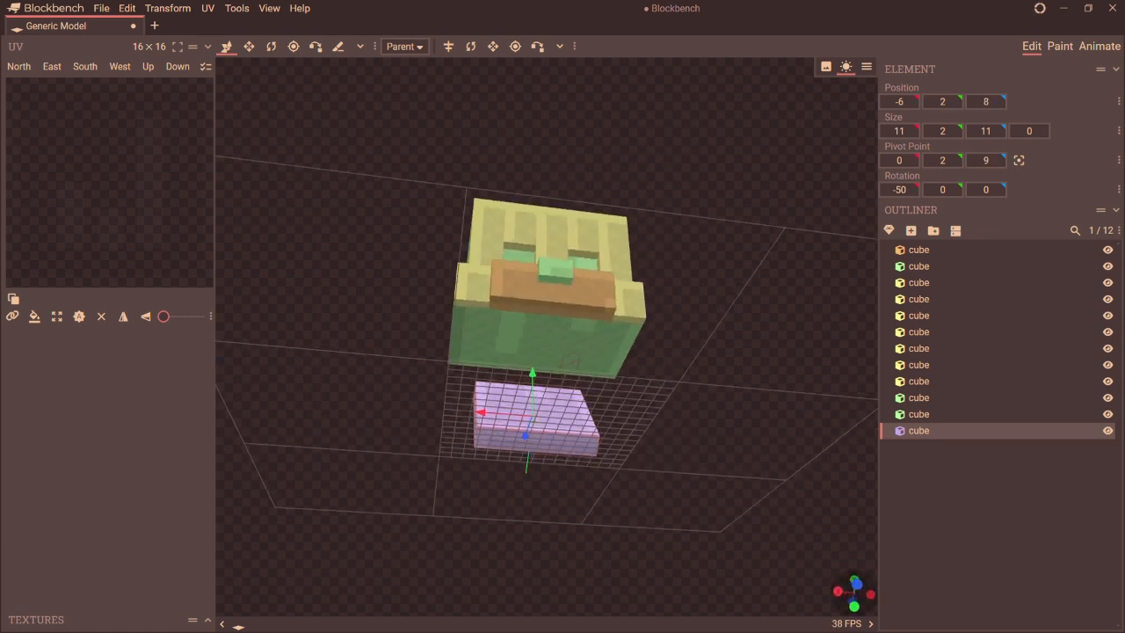
pyautogui.moveTo(547, 474); pyautogui.dragTo(542, 331)
pyautogui.click(870, 593)
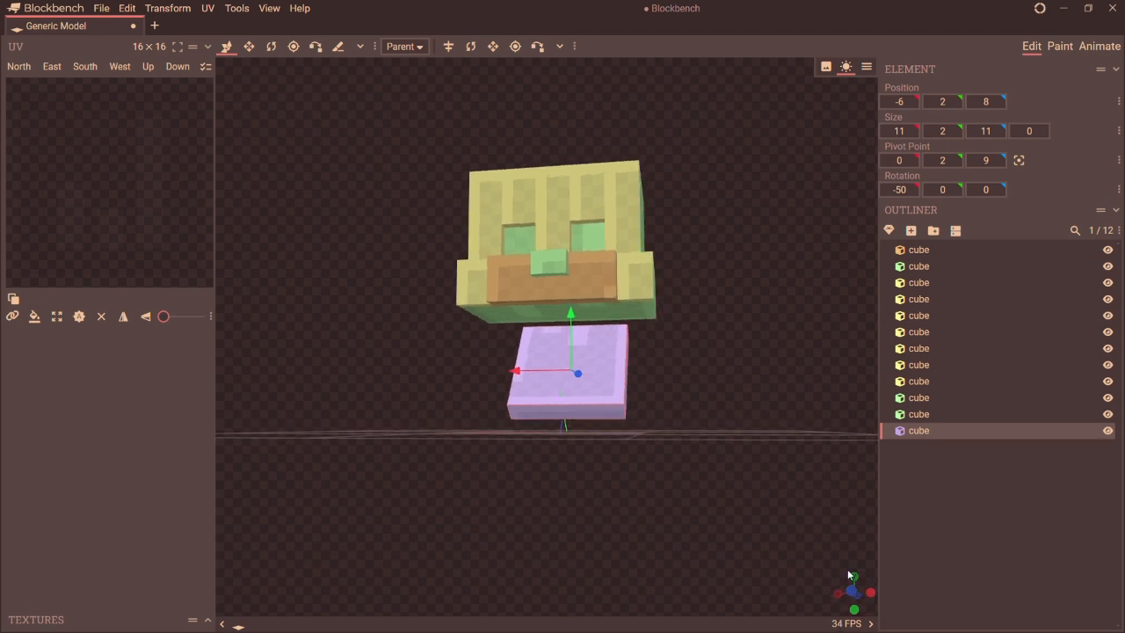
pyautogui.moveTo(853, 591); pyautogui.dragTo(849, 614)
# - Add another cube and move it to the model's upper side corner at X 6, Y 23, Z 3
pyautogui.click(911, 230)
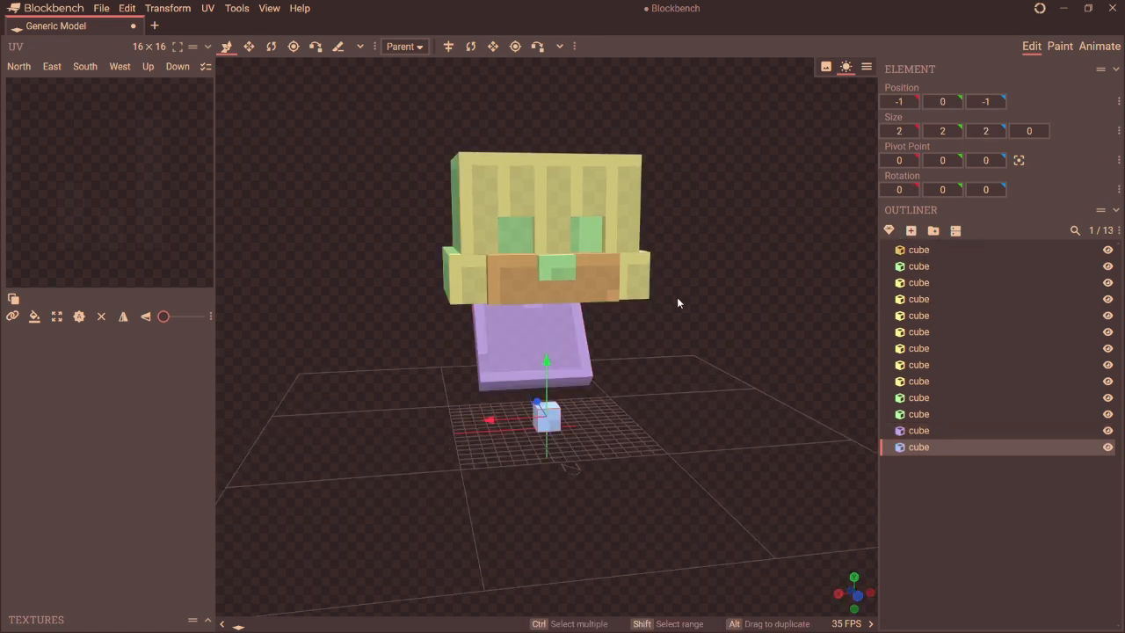
pyautogui.moveTo(550, 400); pyautogui.dragTo(575, 116)
pyautogui.moveTo(498, 139); pyautogui.dragTo(411, 146)
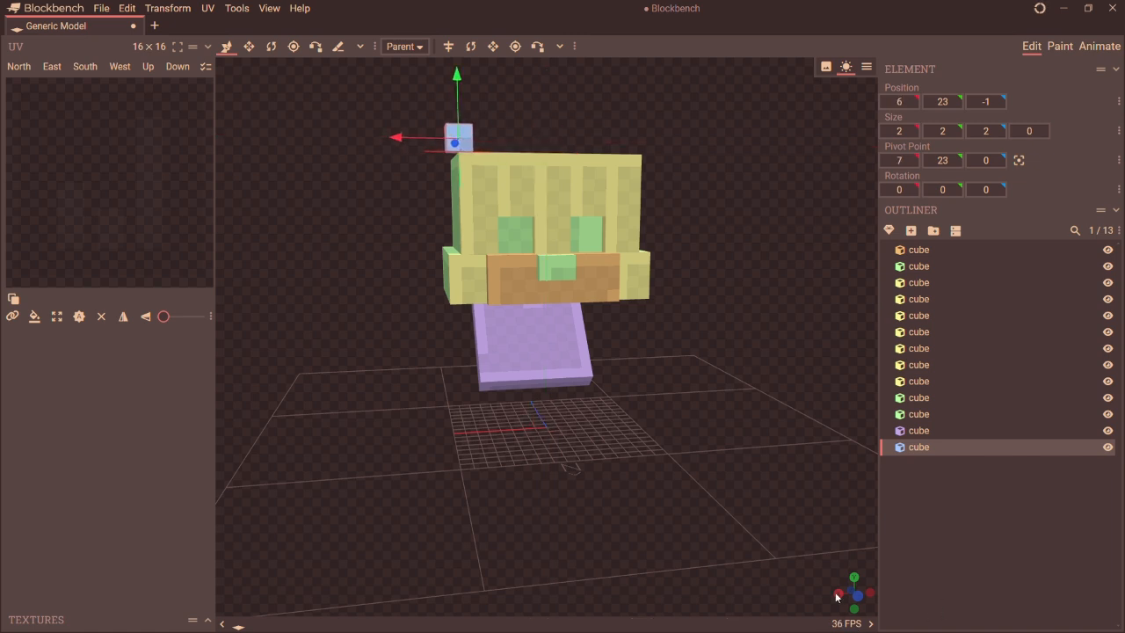
pyautogui.moveTo(837, 598); pyautogui.dragTo(556, 310)
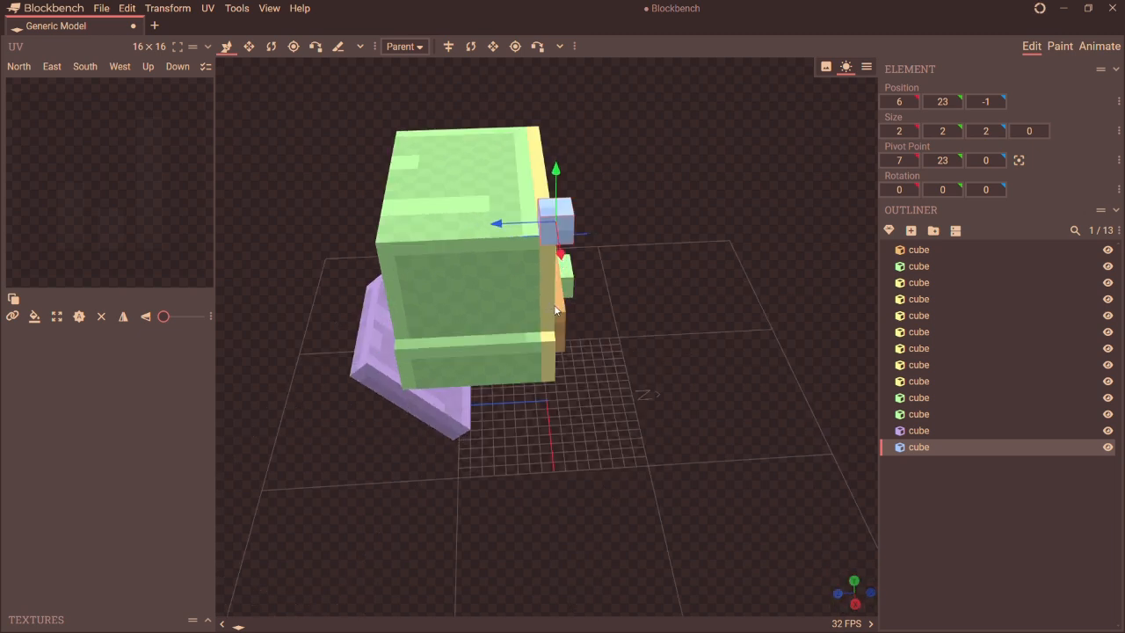
pyautogui.moveTo(486, 224); pyautogui.dragTo(437, 260)
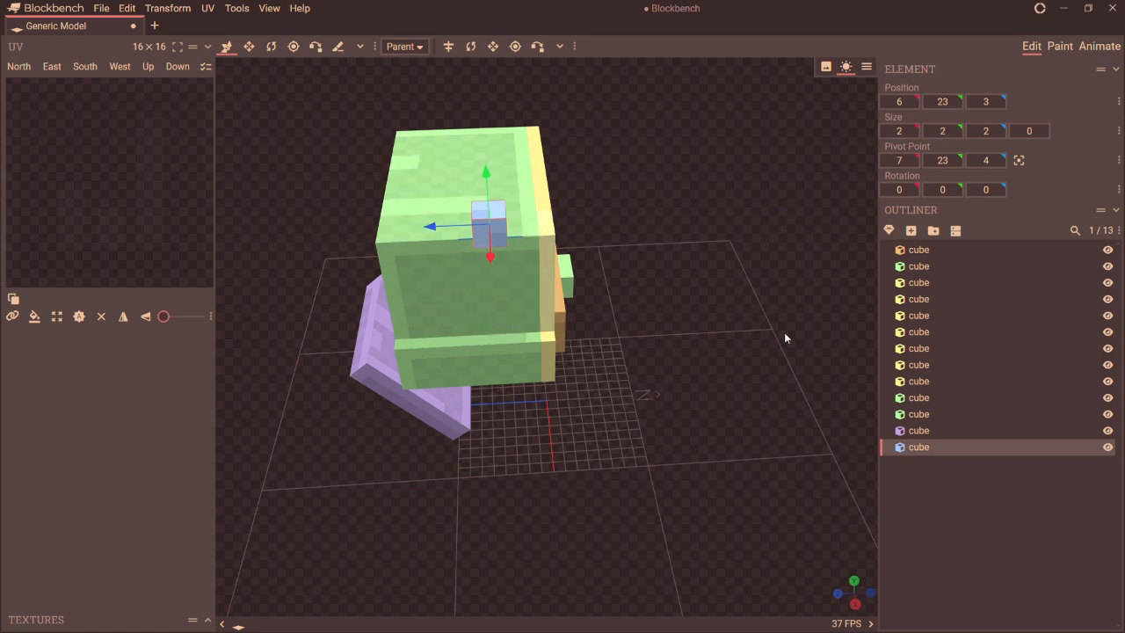
# - Resize the corner cube to 3 × 3 × 3 units, extending its underside down to Y 22
pyautogui.click(867, 592)
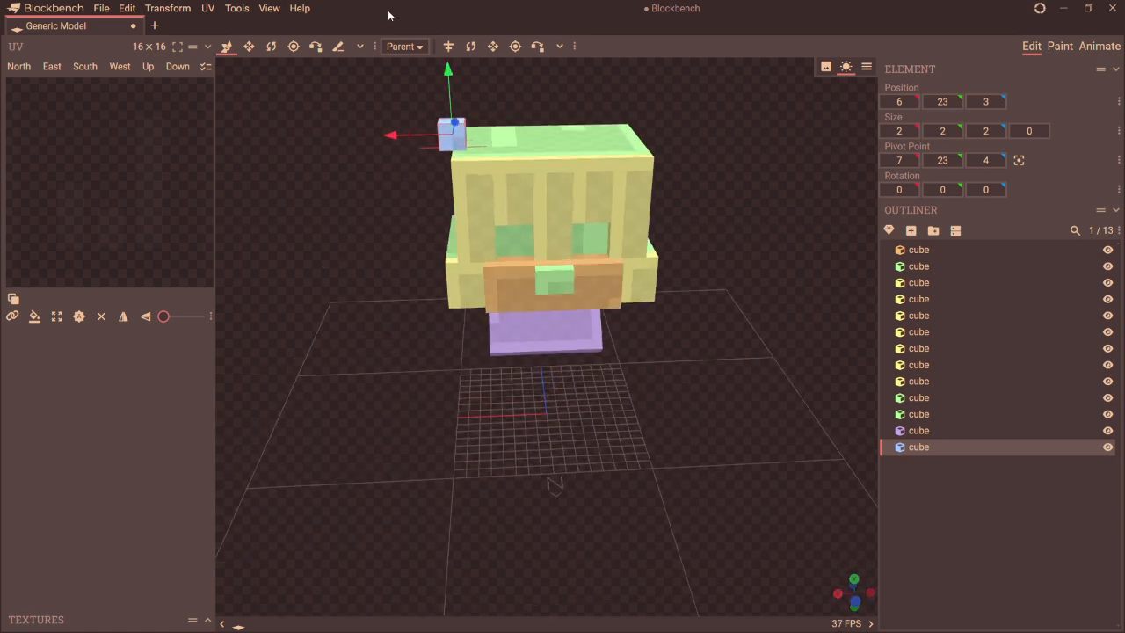
pyautogui.press('s')
pyautogui.moveTo(440, 116); pyautogui.dragTo(397, 121)
pyautogui.moveTo(443, 184); pyautogui.dragTo(445, 197)
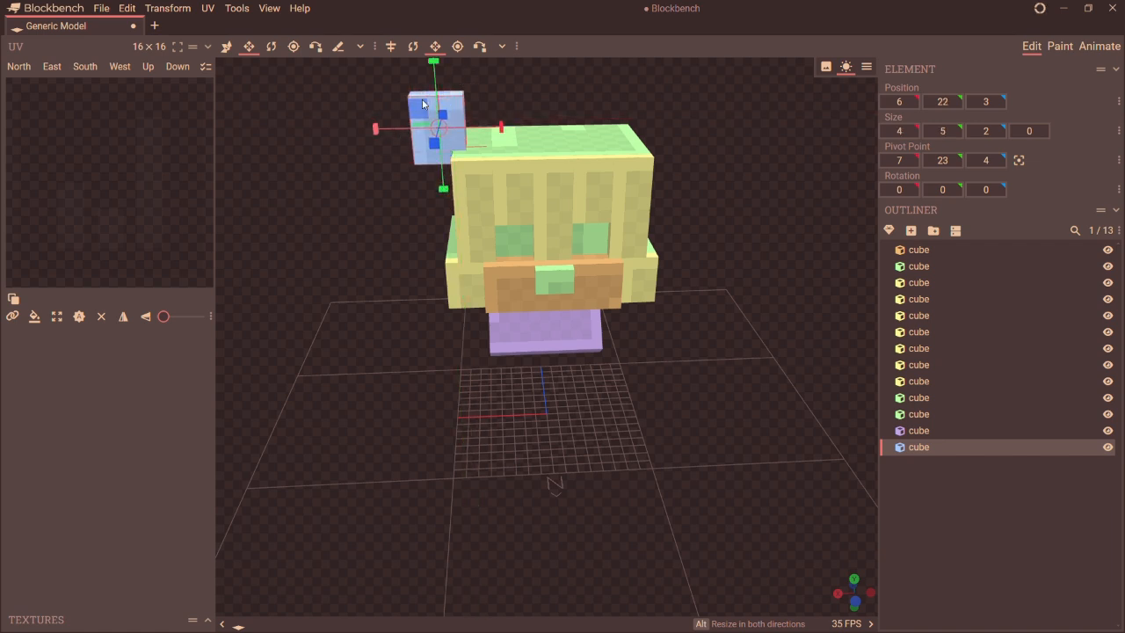
pyautogui.moveTo(436, 80); pyautogui.dragTo(440, 95)
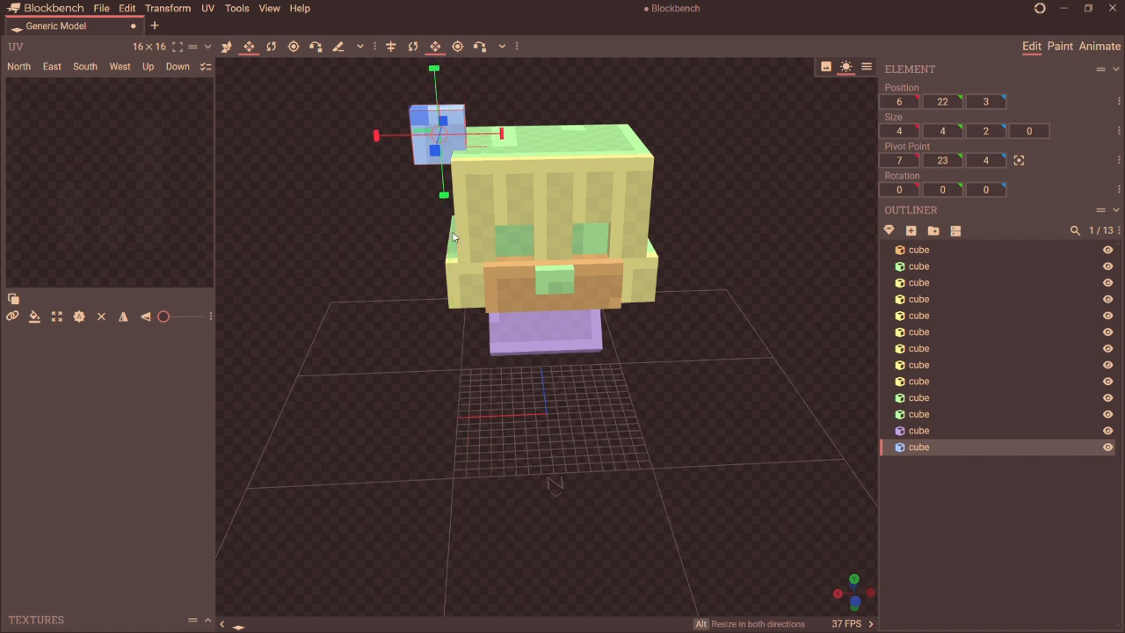
pyautogui.moveTo(392, 137); pyautogui.dragTo(403, 138)
pyautogui.moveTo(443, 71); pyautogui.dragTo(445, 102)
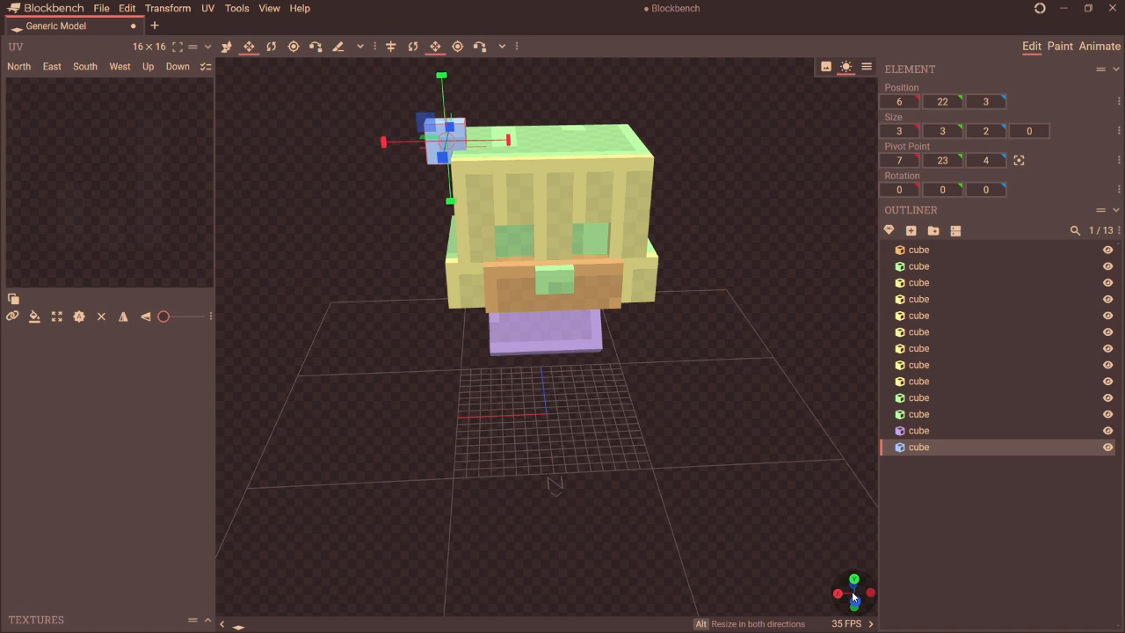
pyautogui.moveTo(858, 597); pyautogui.dragTo(902, 597)
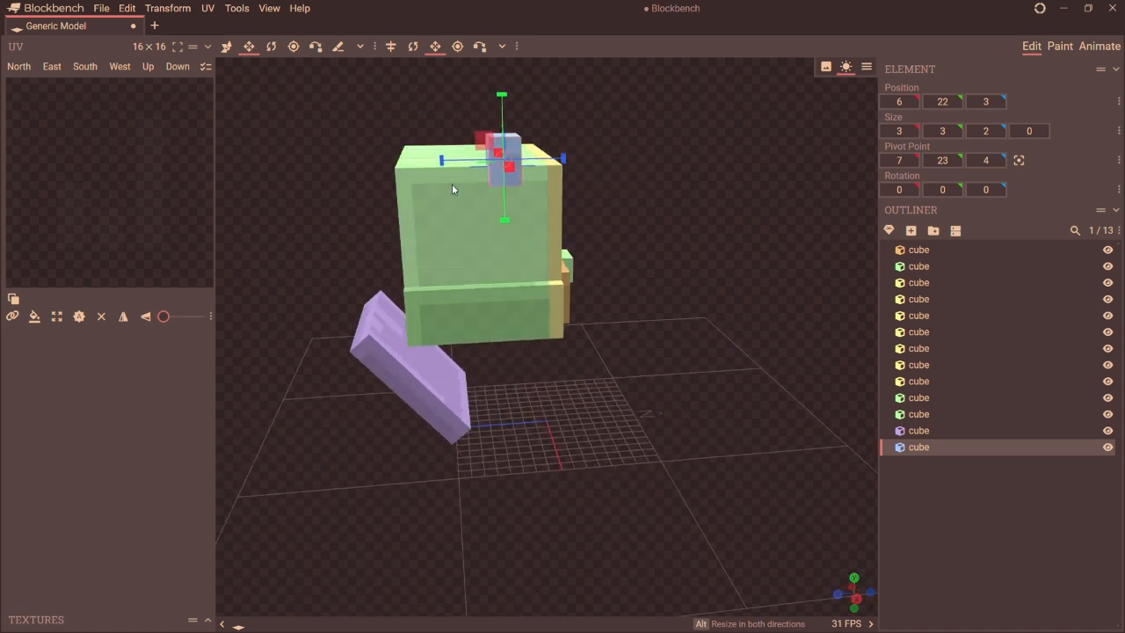
pyautogui.moveTo(450, 161); pyautogui.dragTo(435, 161)
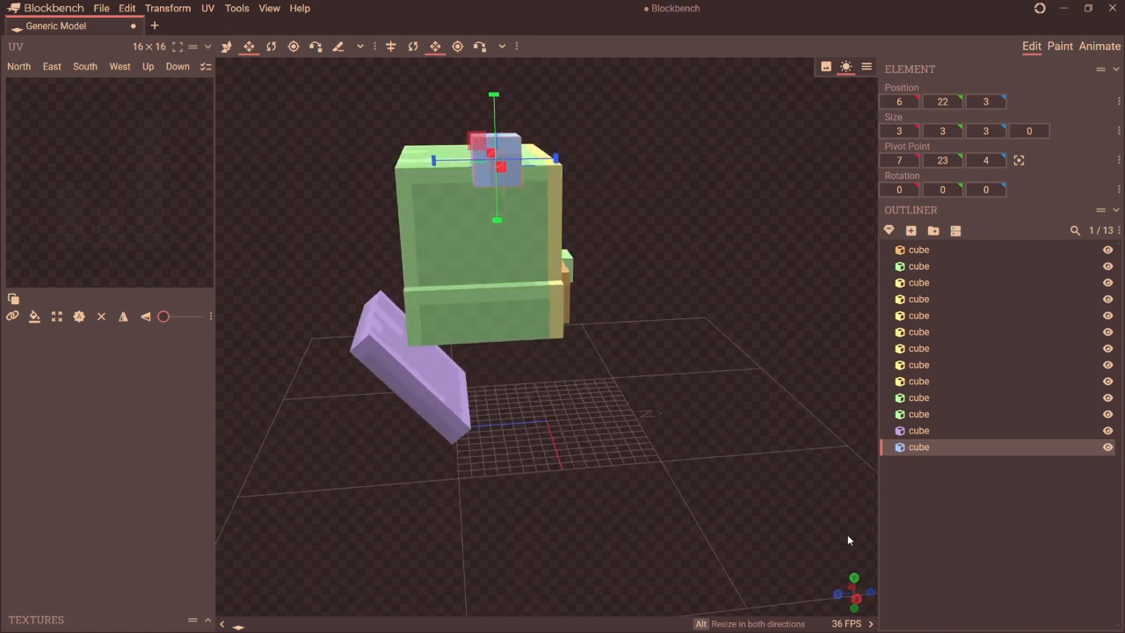
# - Duplicate the 3-unit corner cube and move the copy to the opposite upper corner at X -10
pyautogui.moveTo(865, 591); pyautogui.dragTo(839, 606)
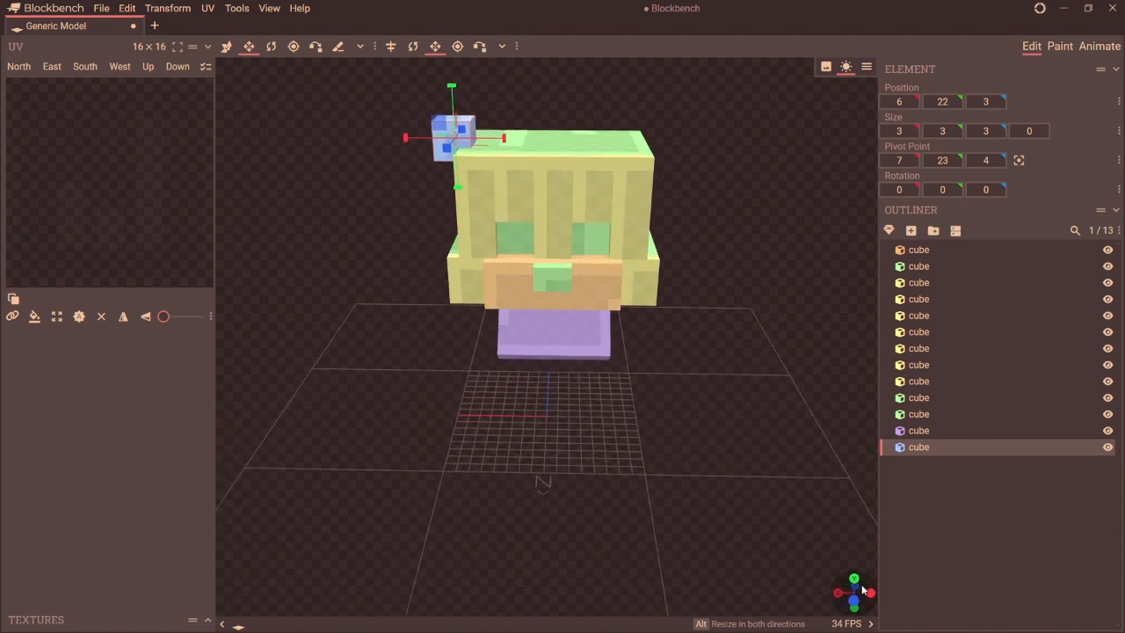
pyautogui.hotkey('ctrl', 'd')
pyautogui.press('v')
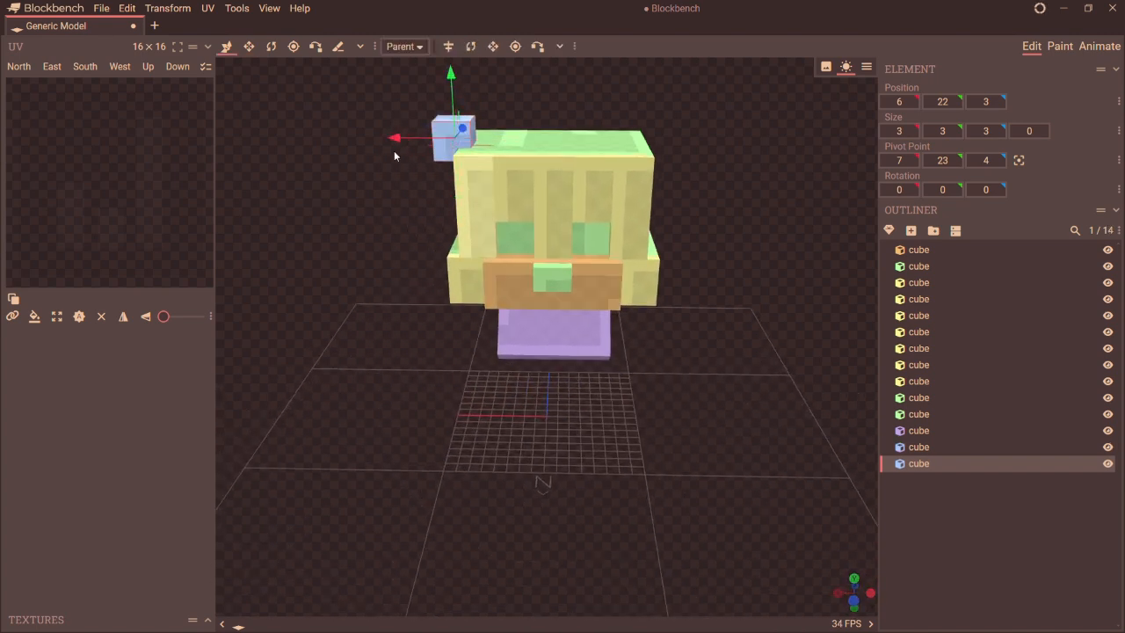
pyautogui.moveTo(393, 141); pyautogui.dragTo(595, 176)
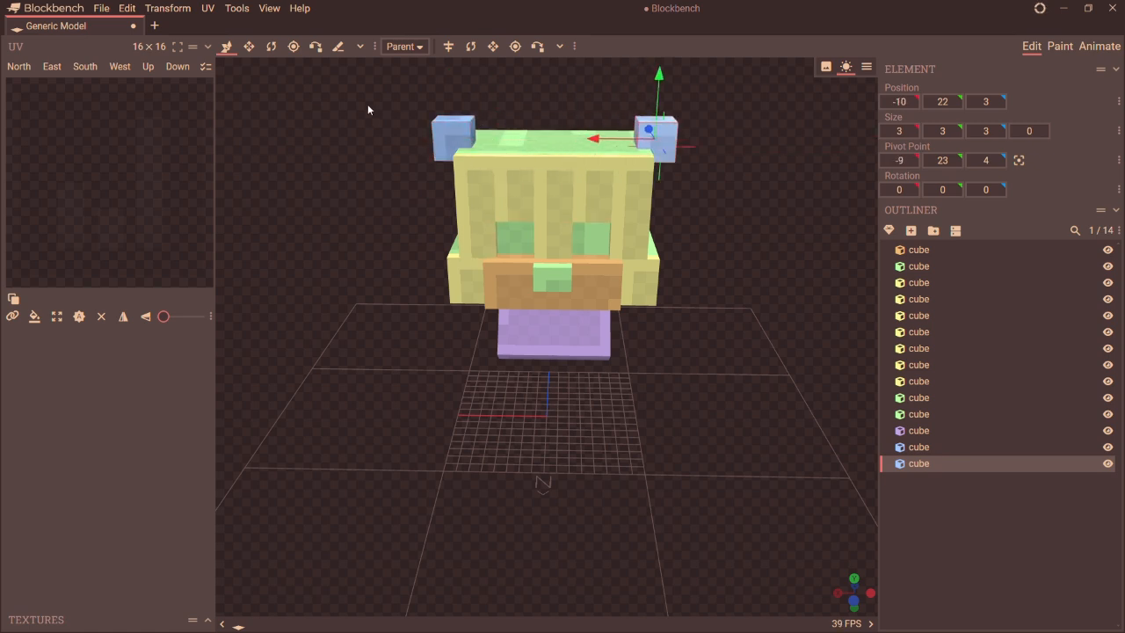
# - Add a new cube and place it on top of the model at Y 23, Z 6
pyautogui.click(911, 231)
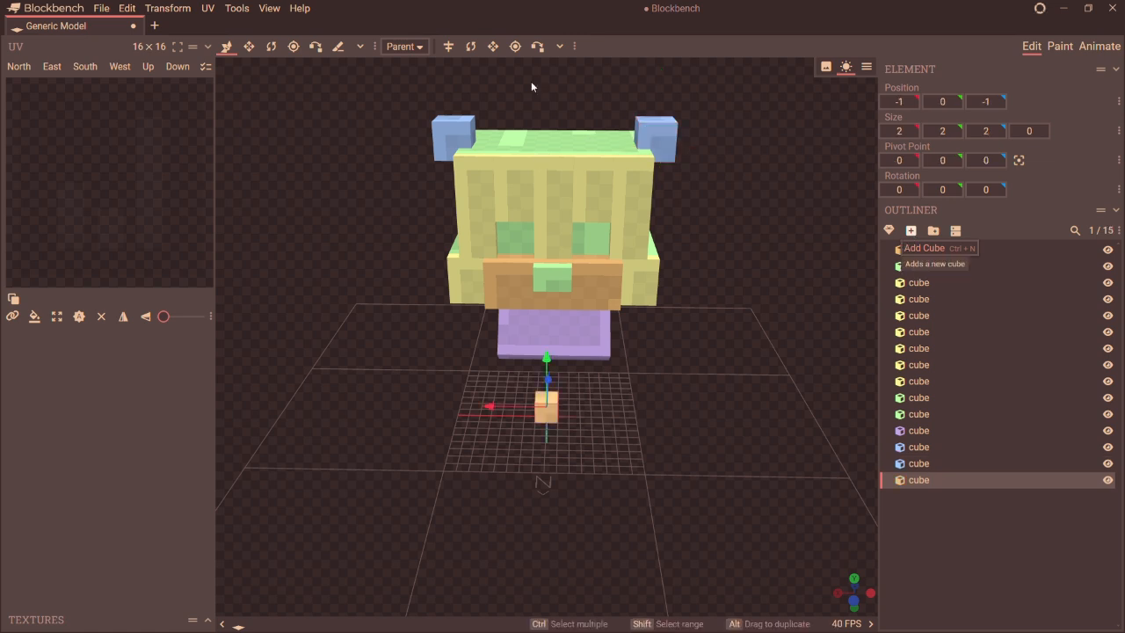
pyautogui.moveTo(547, 359); pyautogui.dragTo(546, 71)
pyautogui.moveTo(868, 602); pyautogui.dragTo(671, 217)
pyautogui.moveTo(584, 154); pyautogui.dragTo(691, 141)
# - Resize the cube on top of the model to 7 × 2 × 7 units, starting at X -4 and Z 2
pyautogui.moveTo(852, 595); pyautogui.dragTo(765, 576)
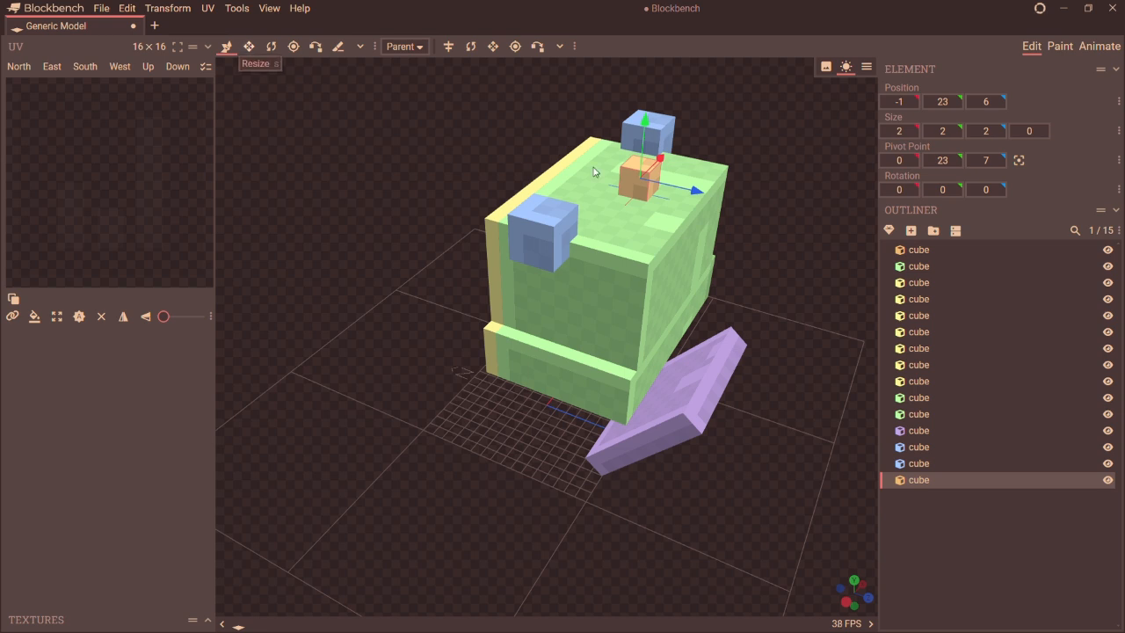
pyautogui.click(251, 49)
pyautogui.moveTo(615, 176); pyautogui.dragTo(563, 212)
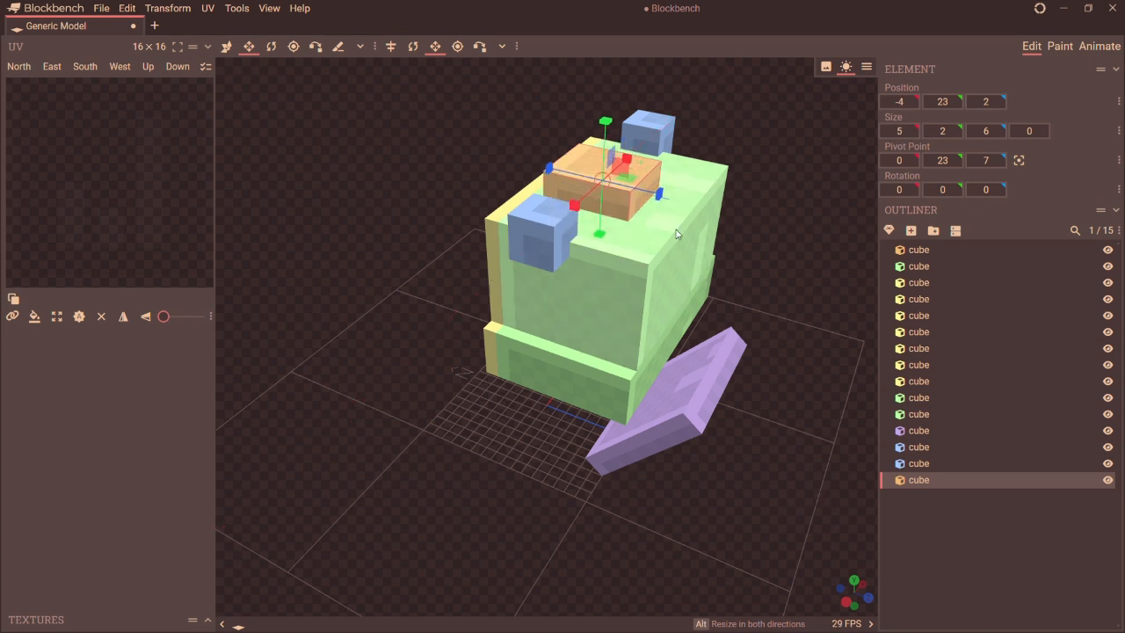
pyautogui.moveTo(660, 193)
pyautogui.mouseDown()
pyautogui.moveTo(683, 207)
pyautogui.moveTo(674, 201)
pyautogui.mouseUp()
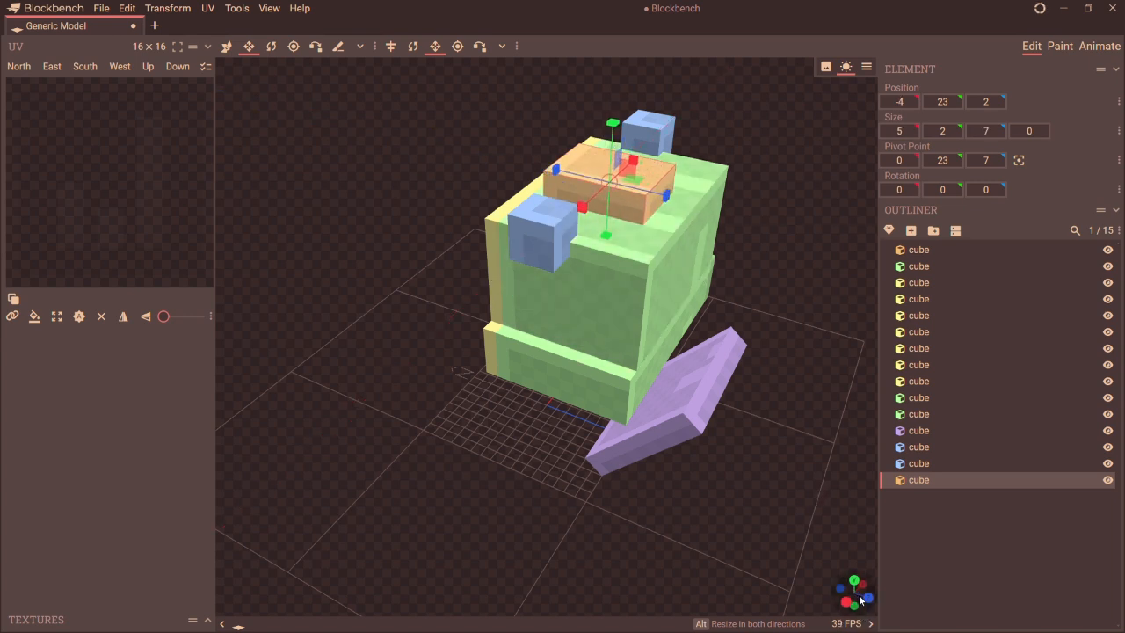
pyautogui.moveTo(860, 600); pyautogui.dragTo(756, 606)
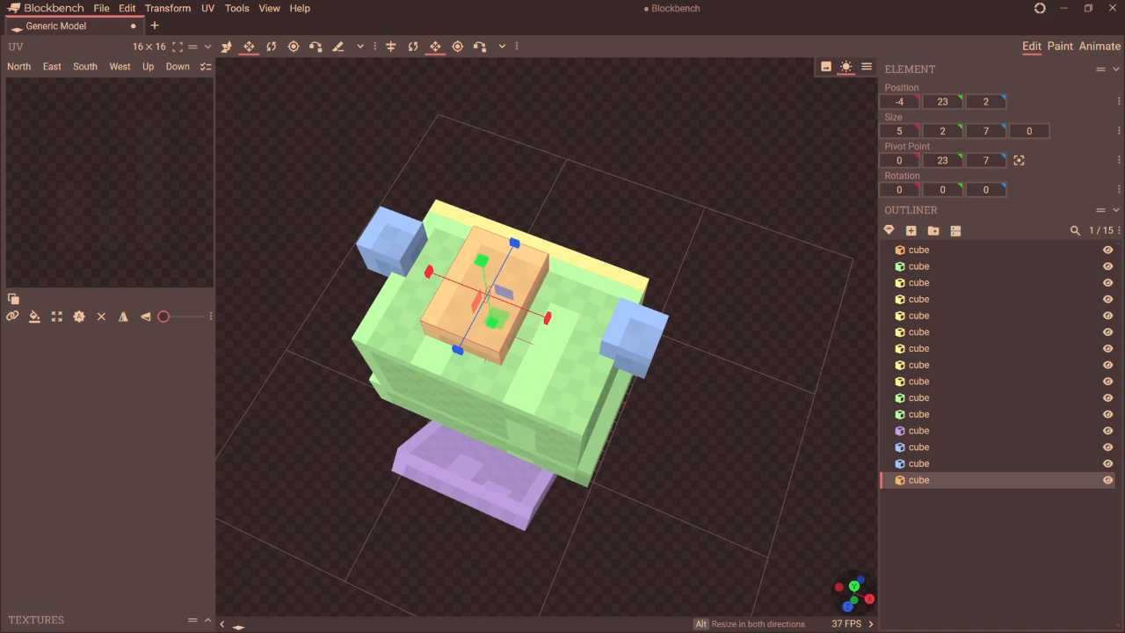
pyautogui.click(387, 299)
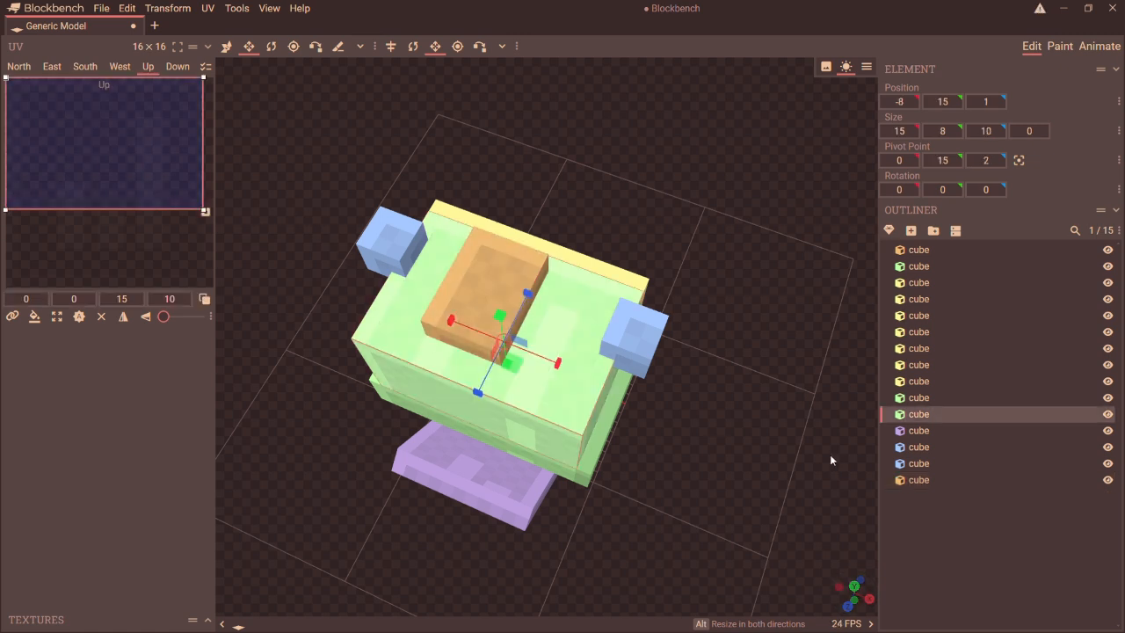
pyautogui.click(495, 282)
pyautogui.moveTo(539, 322); pyautogui.dragTo(572, 329)
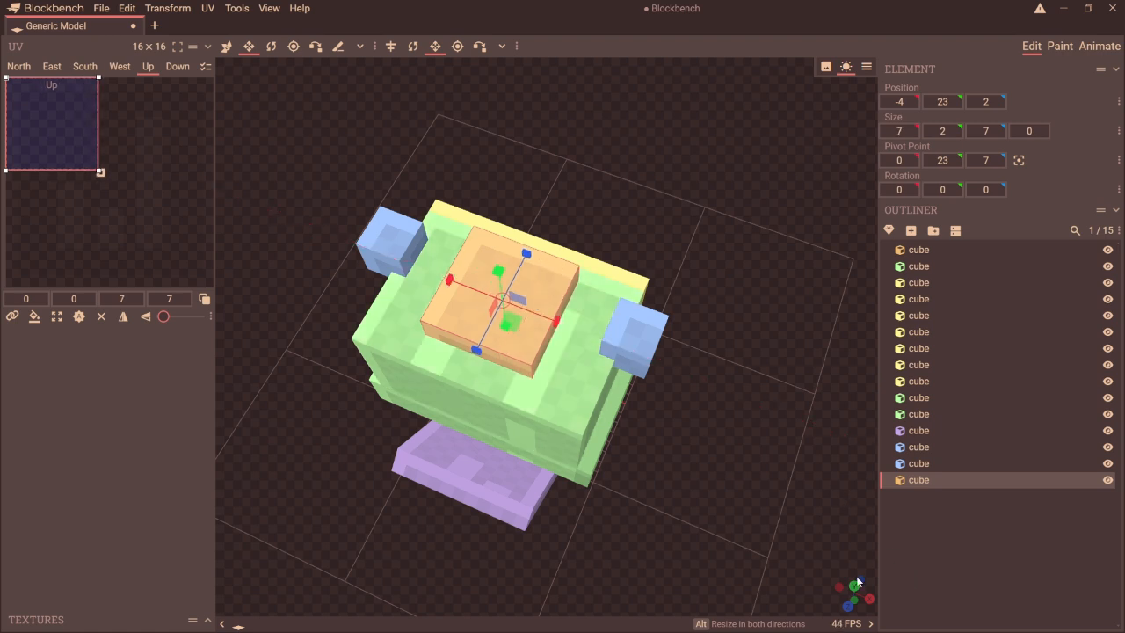
# - Widen the cube on top of the model to 9 units, starting at X -5
pyautogui.moveTo(858, 582); pyautogui.dragTo(795, 583)
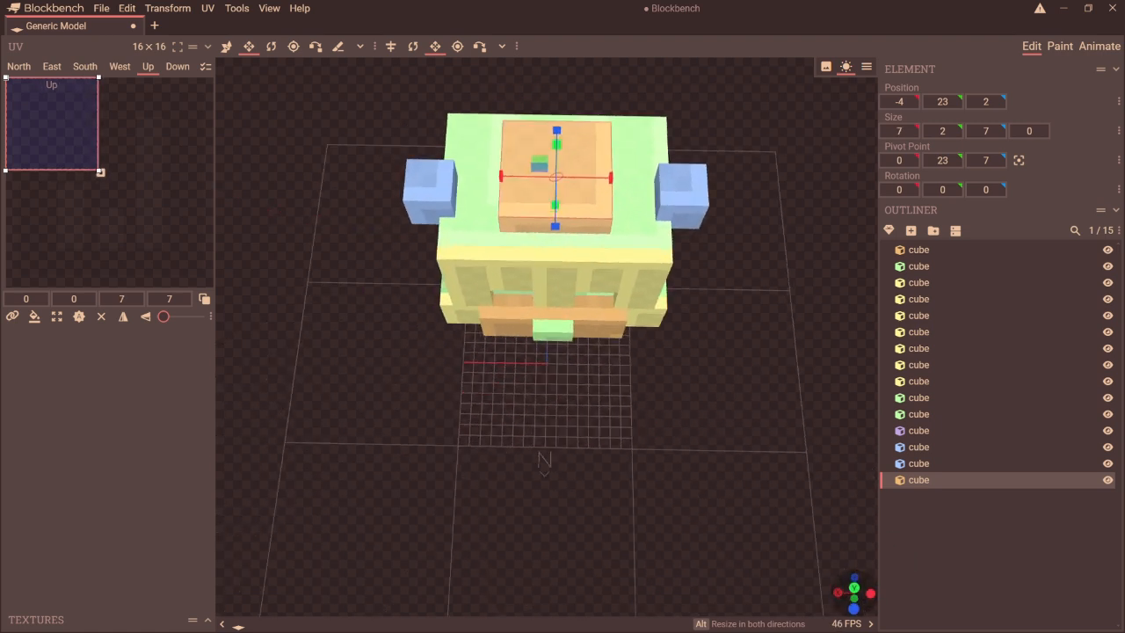
pyautogui.moveTo(747, 493); pyautogui.dragTo(688, 298)
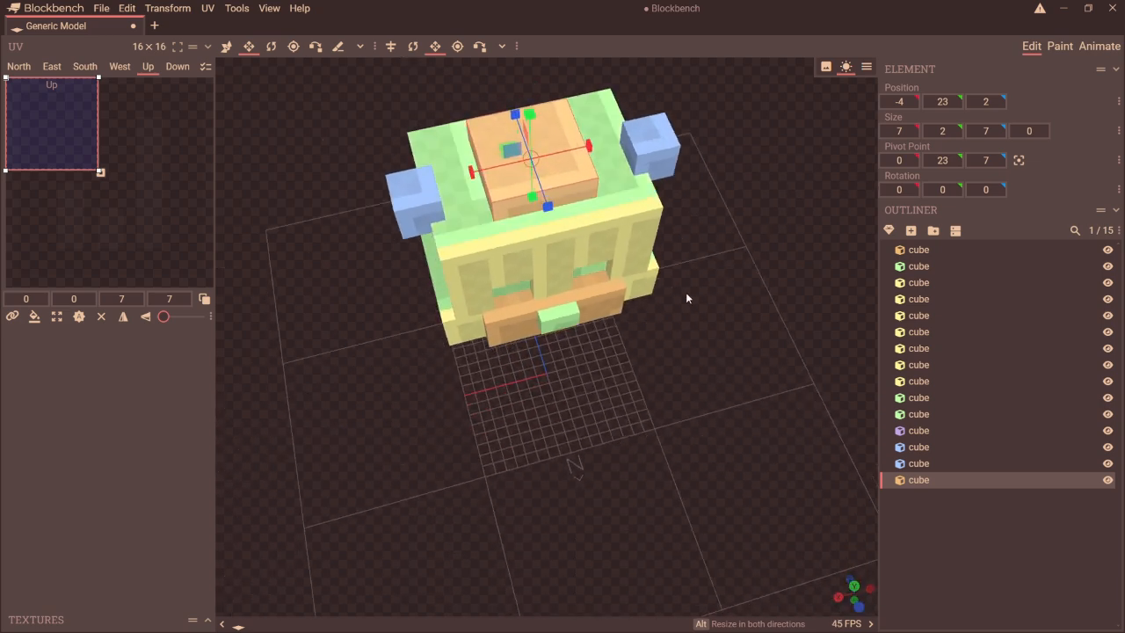
pyautogui.moveTo(472, 172); pyautogui.dragTo(466, 178)
pyautogui.moveTo(582, 148); pyautogui.dragTo(602, 154)
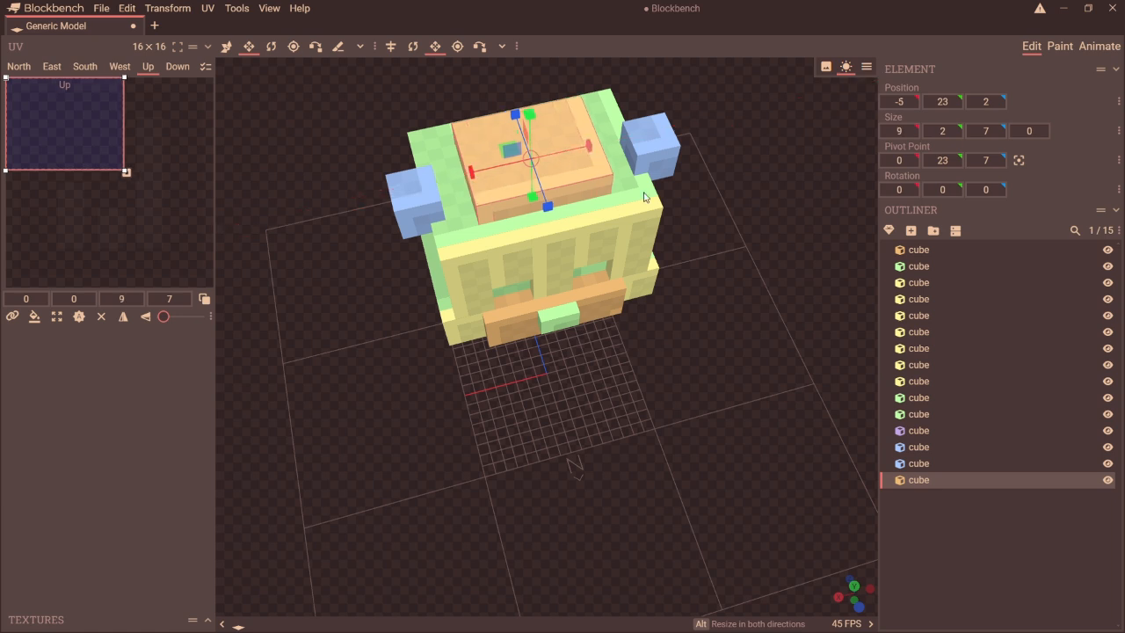
# - Duplicate the 9-unit-wide top cube and raise the copy to Y 25, directly above the original
pyautogui.moveTo(862, 587)
pyautogui.mouseDown()
pyautogui.moveTo(860, 555)
pyautogui.moveTo(863, 587)
pyautogui.mouseUp()
pyautogui.hotkey('ctrl', 'd')
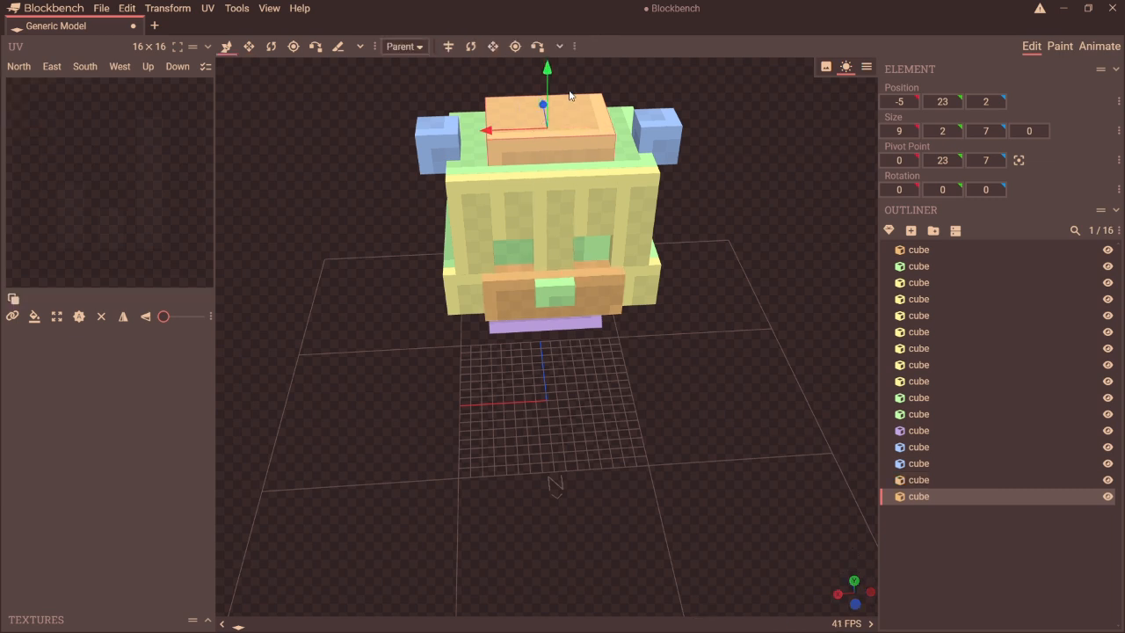
pyautogui.moveTo(548, 93); pyautogui.dragTo(532, 57)
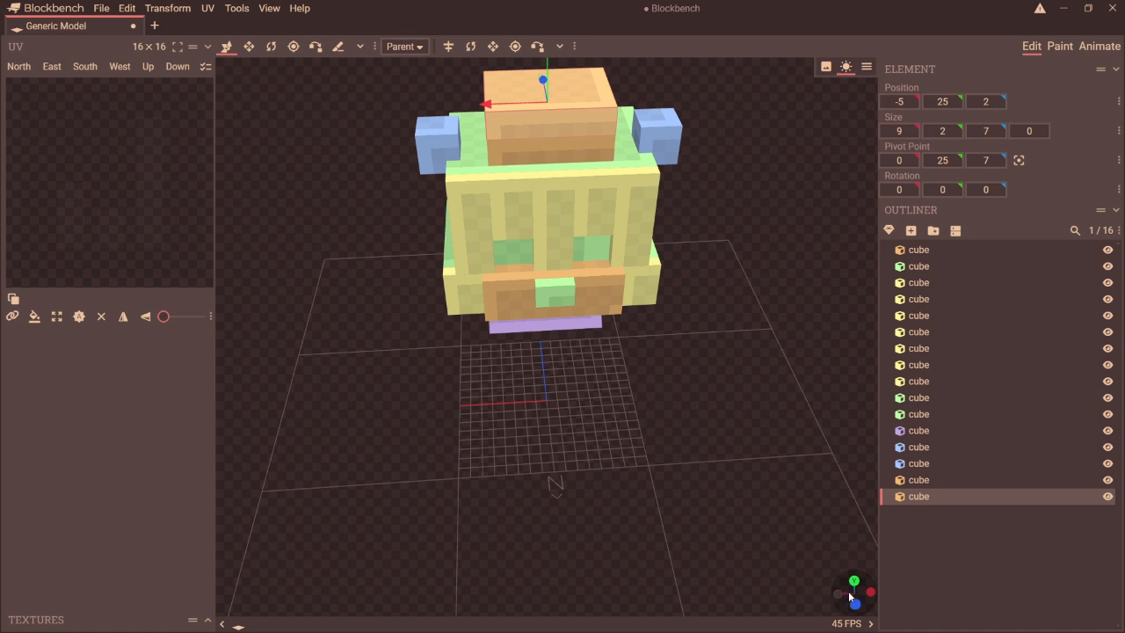
# - Resize the uppermost cube to 7 × 4 × 5 units, starting at X -4 and Z 3
pyautogui.moveTo(849, 598)
pyautogui.mouseDown()
pyautogui.moveTo(801, 522)
pyautogui.moveTo(871, 612)
pyautogui.moveTo(854, 593)
pyautogui.mouseUp()
pyautogui.scroll(-3, 532, 173)
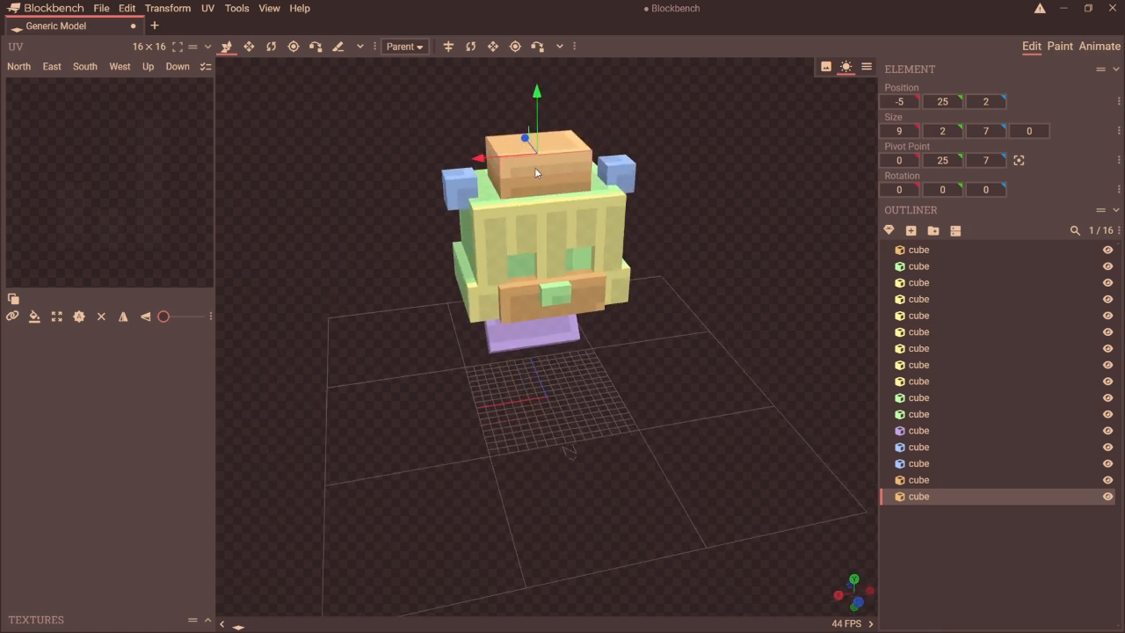
pyautogui.click(248, 49)
pyautogui.scroll(3, 468, 158)
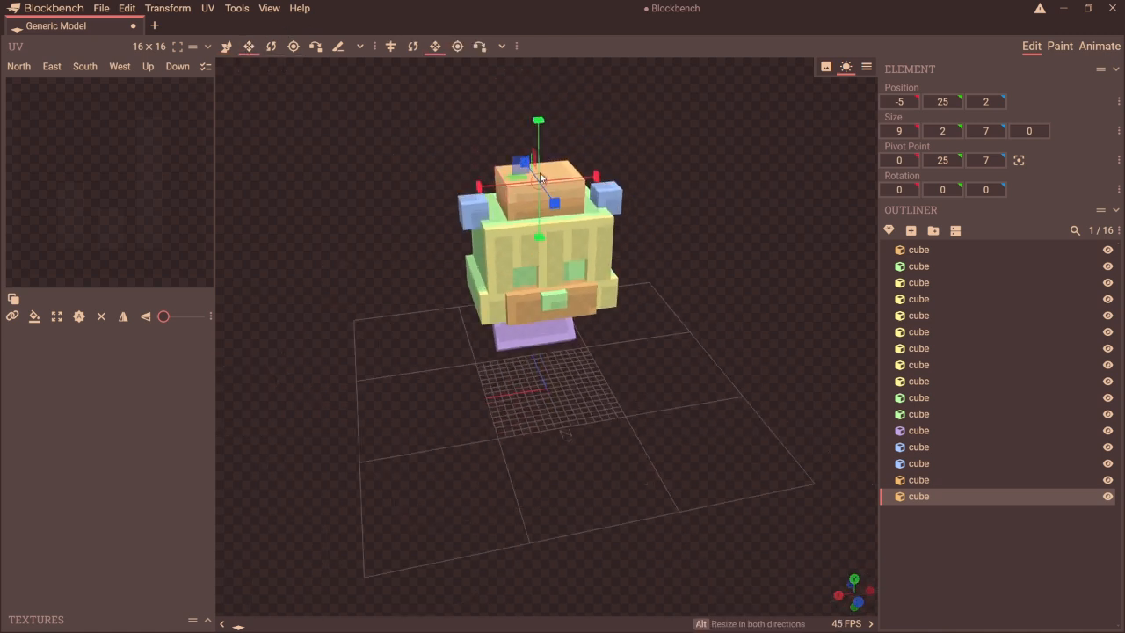
pyautogui.moveTo(486, 155); pyautogui.dragTo(570, 147)
pyautogui.moveTo(851, 594); pyautogui.dragTo(873, 577)
pyautogui.moveTo(438, 243); pyautogui.dragTo(426, 243)
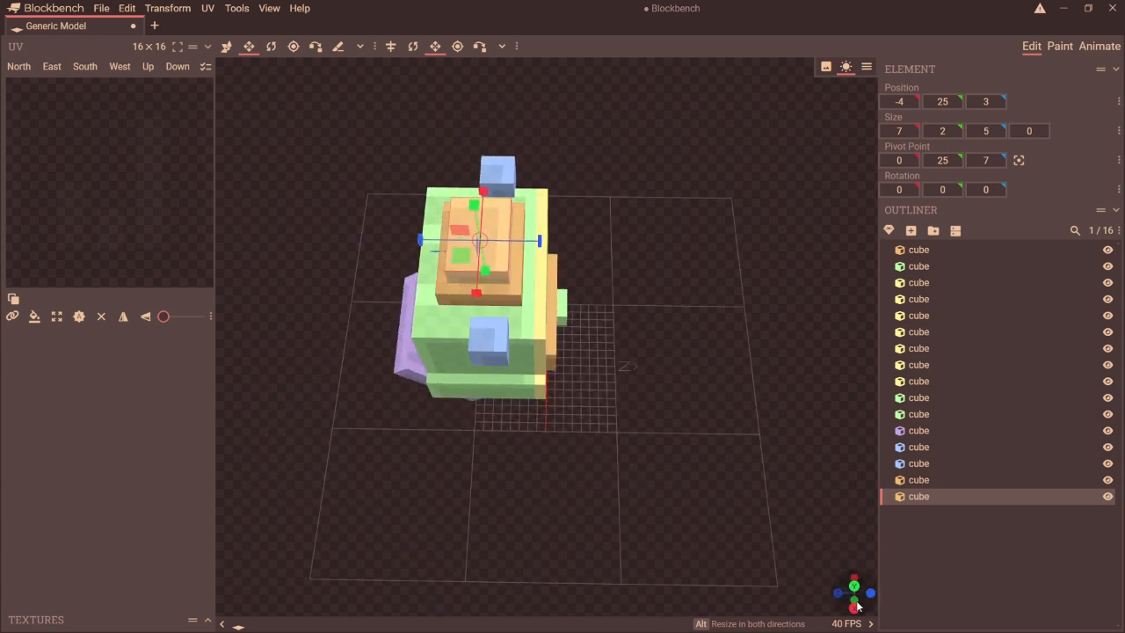
pyautogui.moveTo(857, 606); pyautogui.dragTo(819, 597)
pyautogui.moveTo(547, 115); pyautogui.dragTo(545, 77)
pyautogui.moveTo(854, 587)
pyautogui.mouseDown()
pyautogui.moveTo(837, 561)
pyautogui.moveTo(853, 581)
pyautogui.mouseUp()
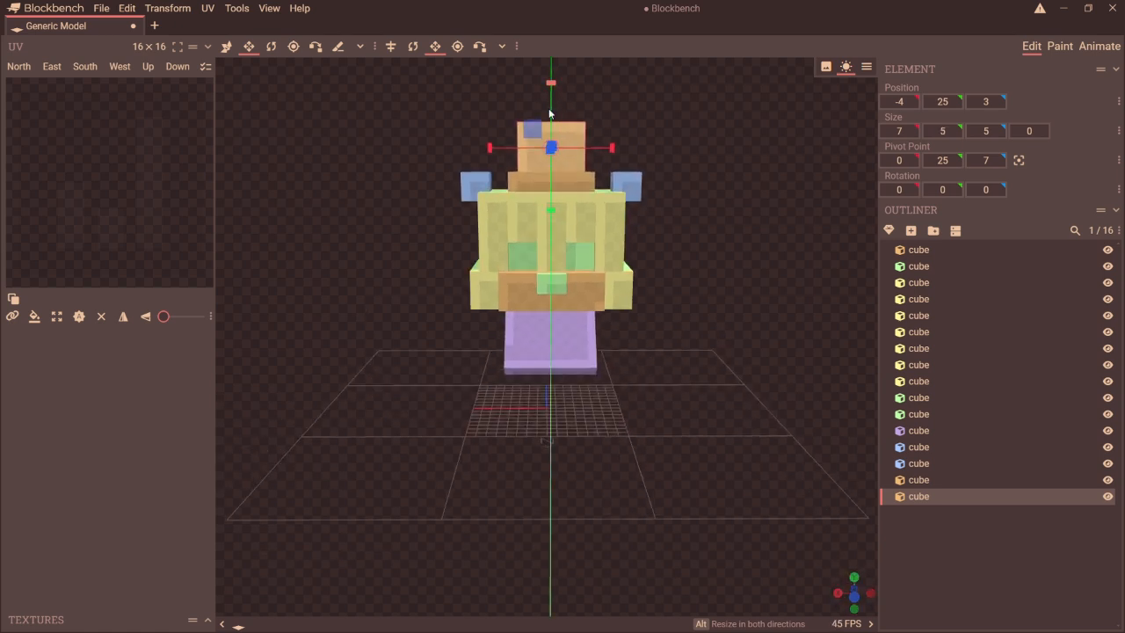
pyautogui.moveTo(549, 114); pyautogui.dragTo(550, 121)
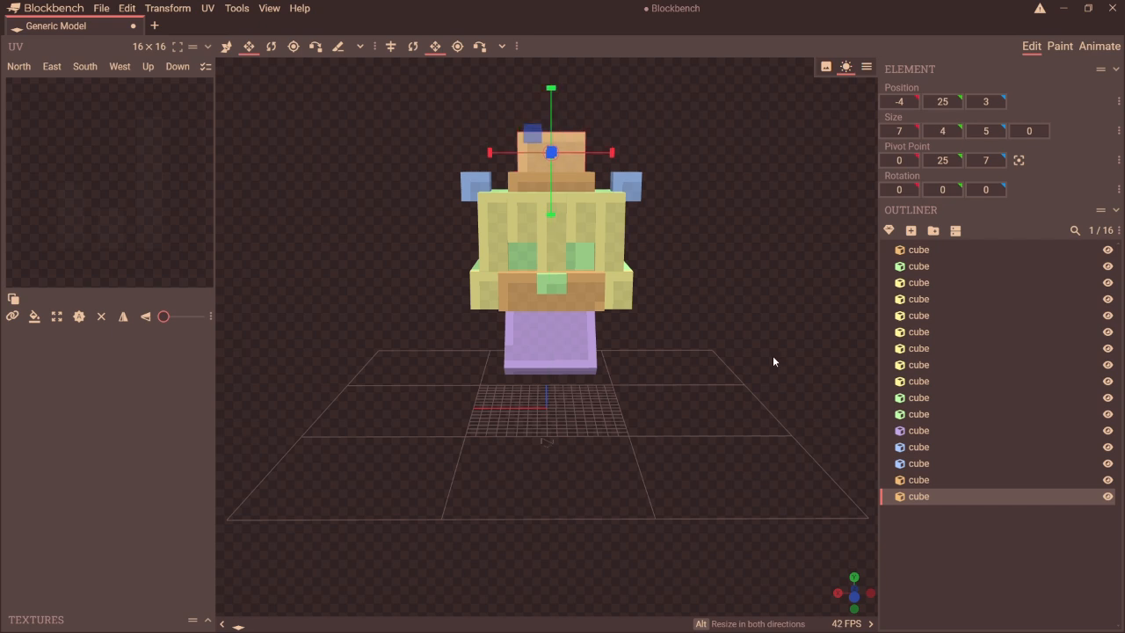
# - Add a new cube beneath the head and raise it to Y 4
pyautogui.click(918, 414)
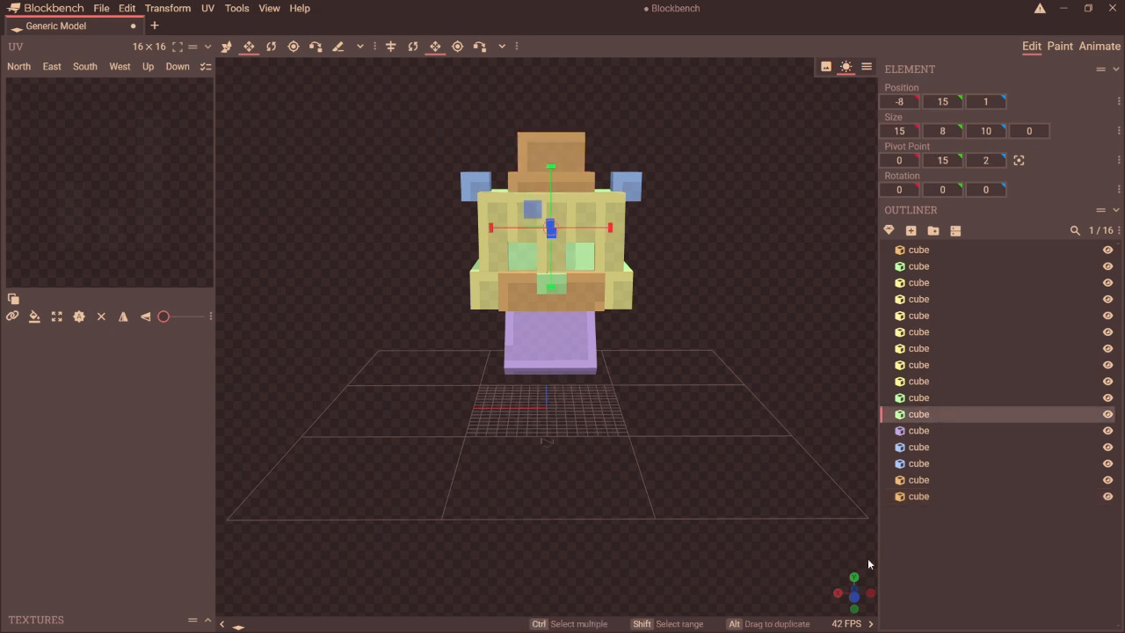
pyautogui.moveTo(857, 587); pyautogui.dragTo(872, 540)
pyautogui.click(911, 231)
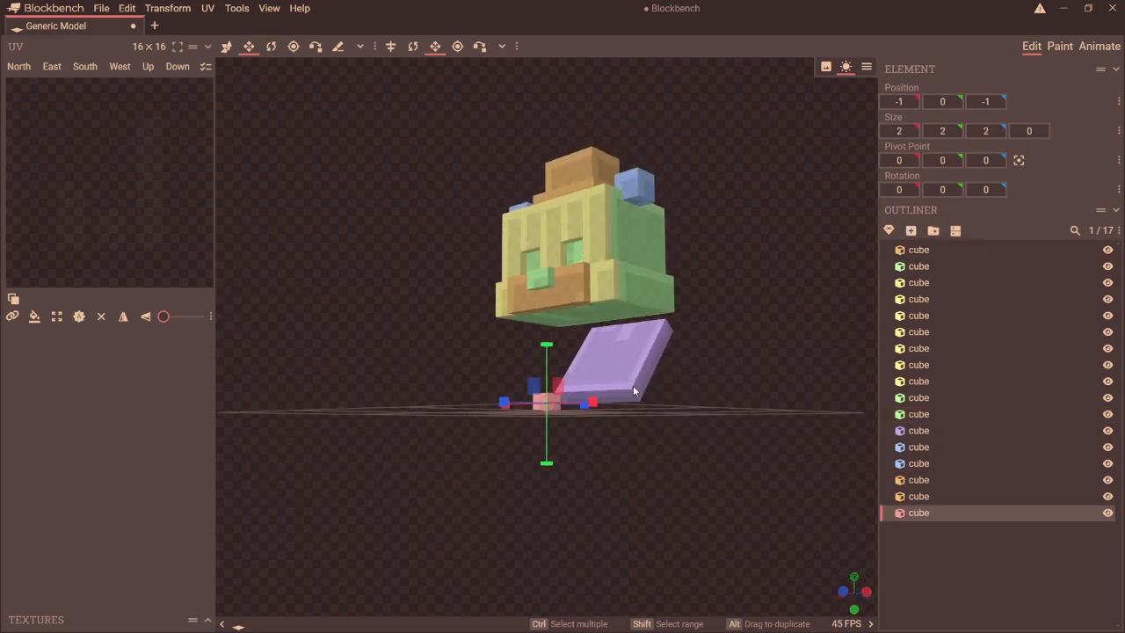
pyautogui.click(227, 46)
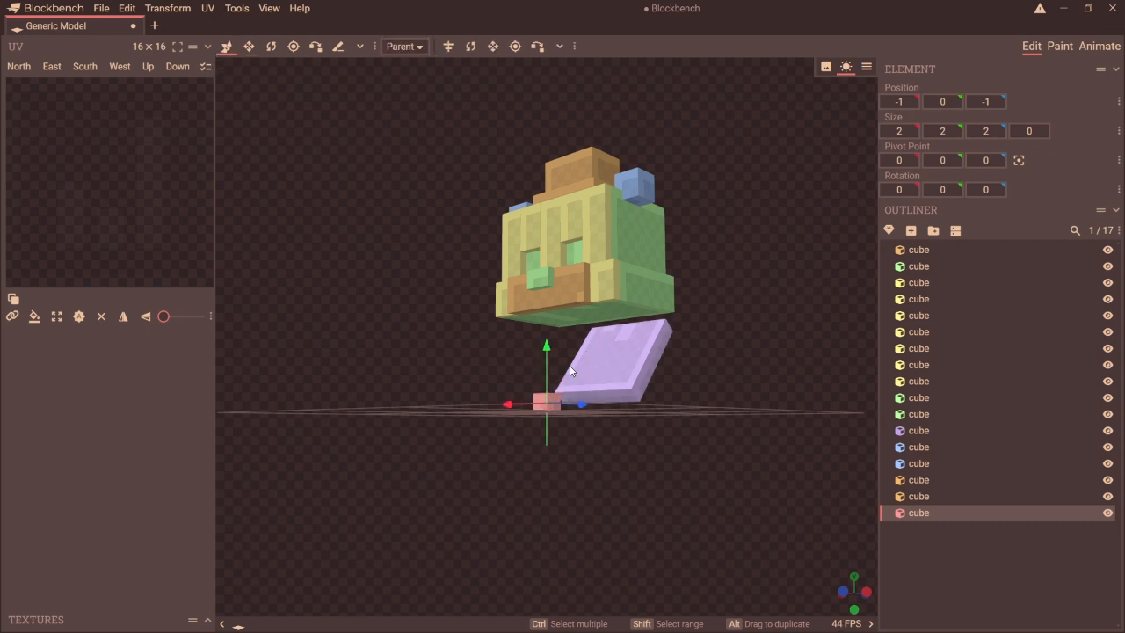
pyautogui.moveTo(546, 397); pyautogui.dragTo(520, 369)
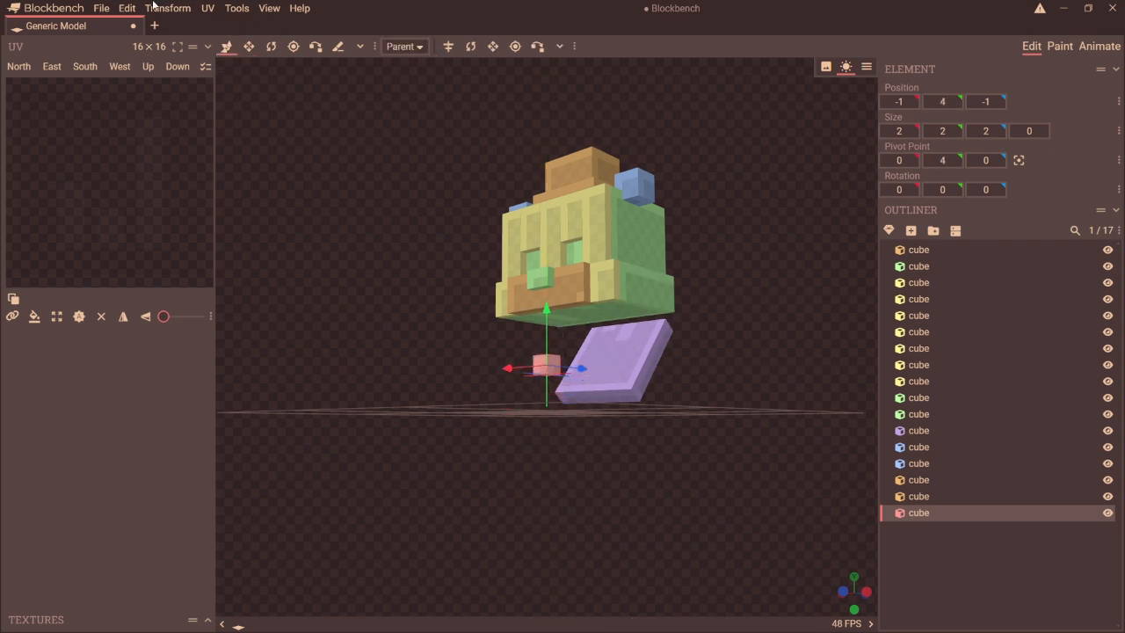
# - Resize the new cube to 3 × 6 × 2 units, extending it down to Y 0 and sideways to X -2
pyautogui.click(249, 46)
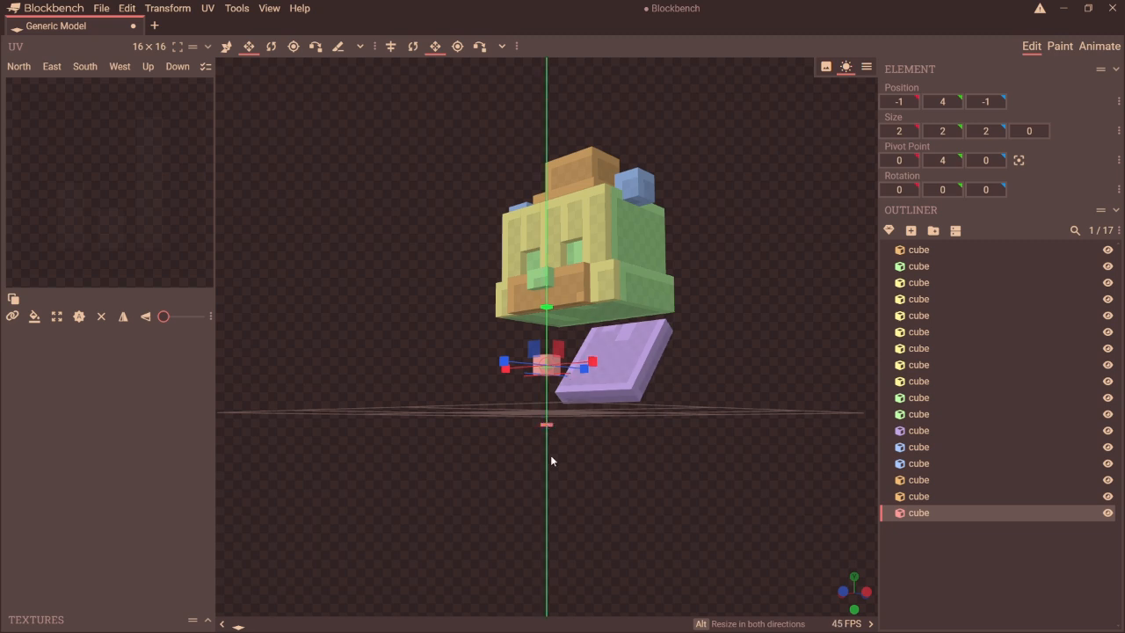
pyautogui.moveTo(550, 455)
pyautogui.mouseDown()
pyautogui.moveTo(553, 471)
pyautogui.moveTo(559, 457)
pyautogui.mouseUp()
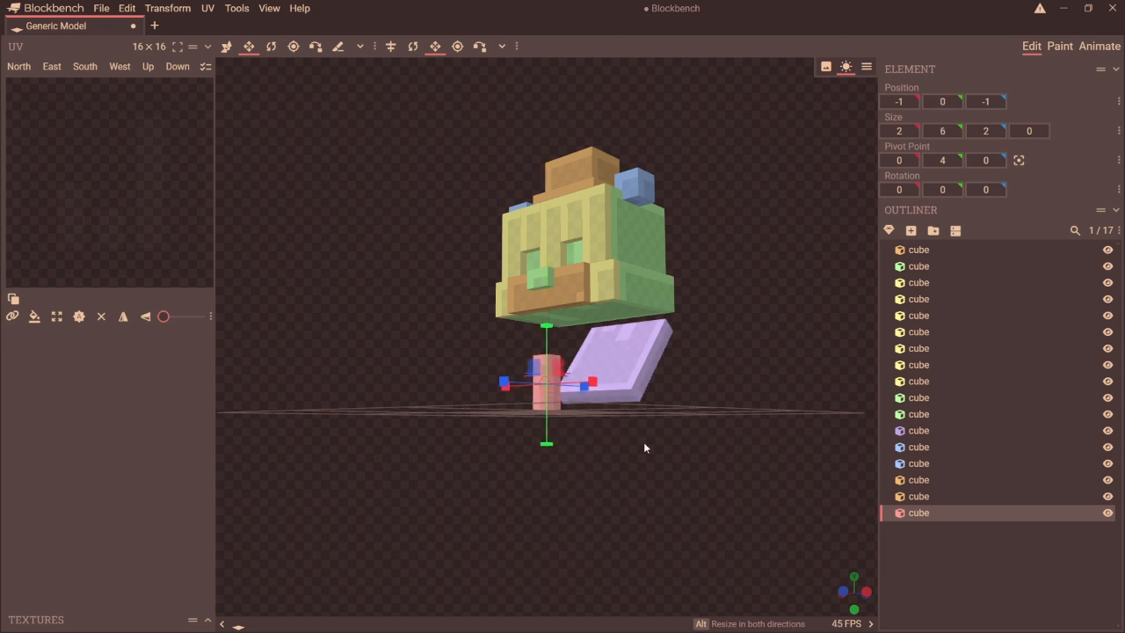
pyautogui.click(843, 591)
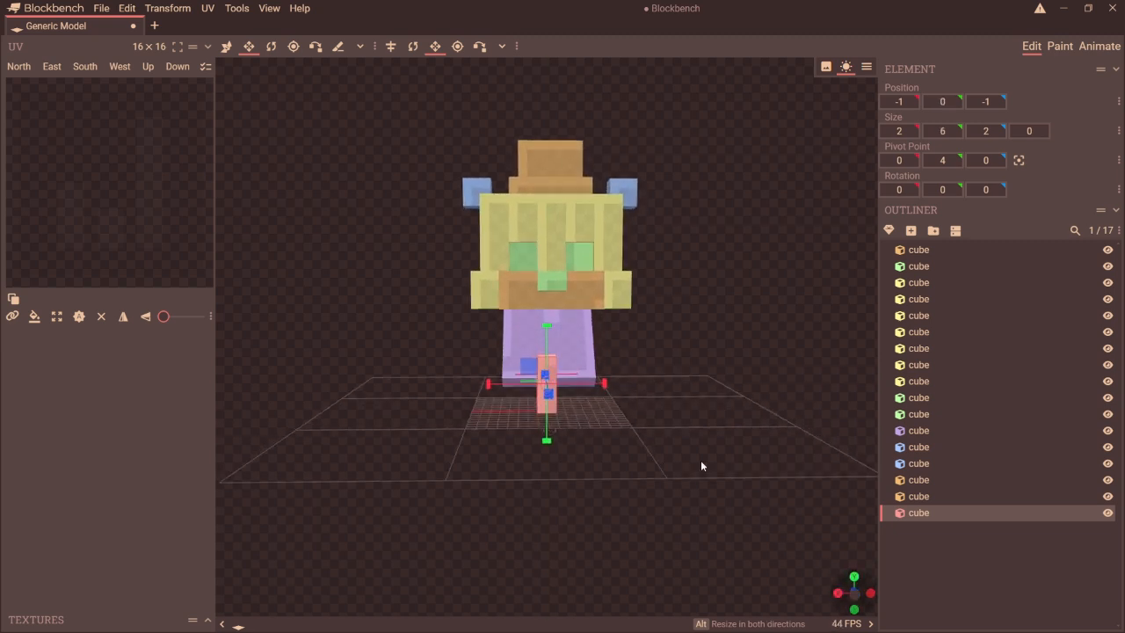
pyautogui.moveTo(605, 384); pyautogui.dragTo(612, 387)
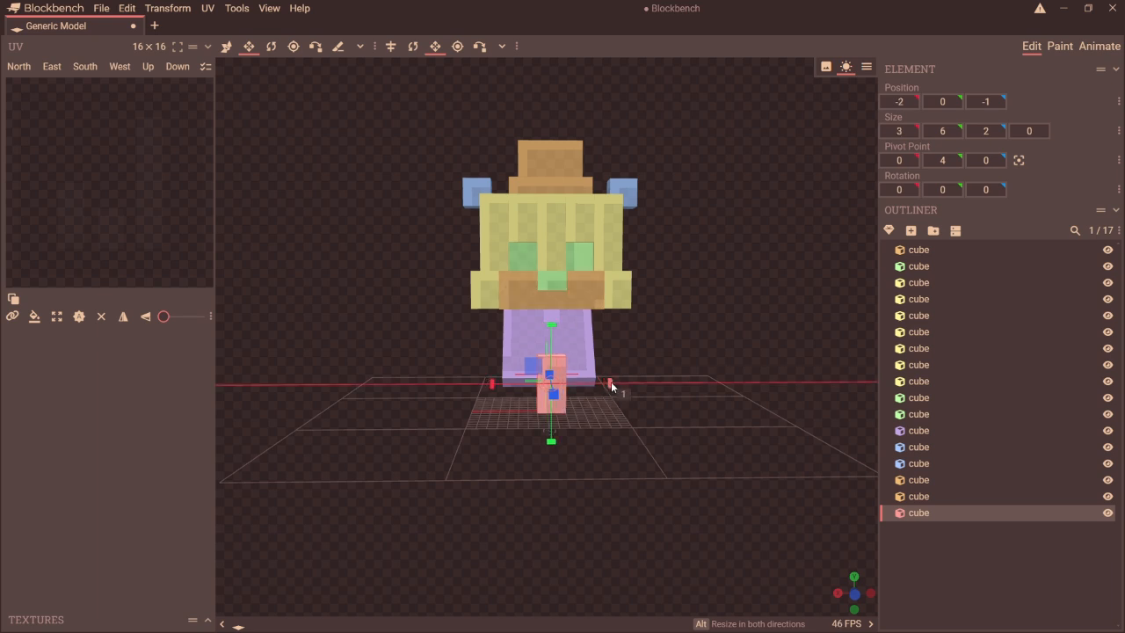
# - Rotate the 3 × 6 × 2 cube to -47.5 degrees about the X axis
pyautogui.click(840, 594)
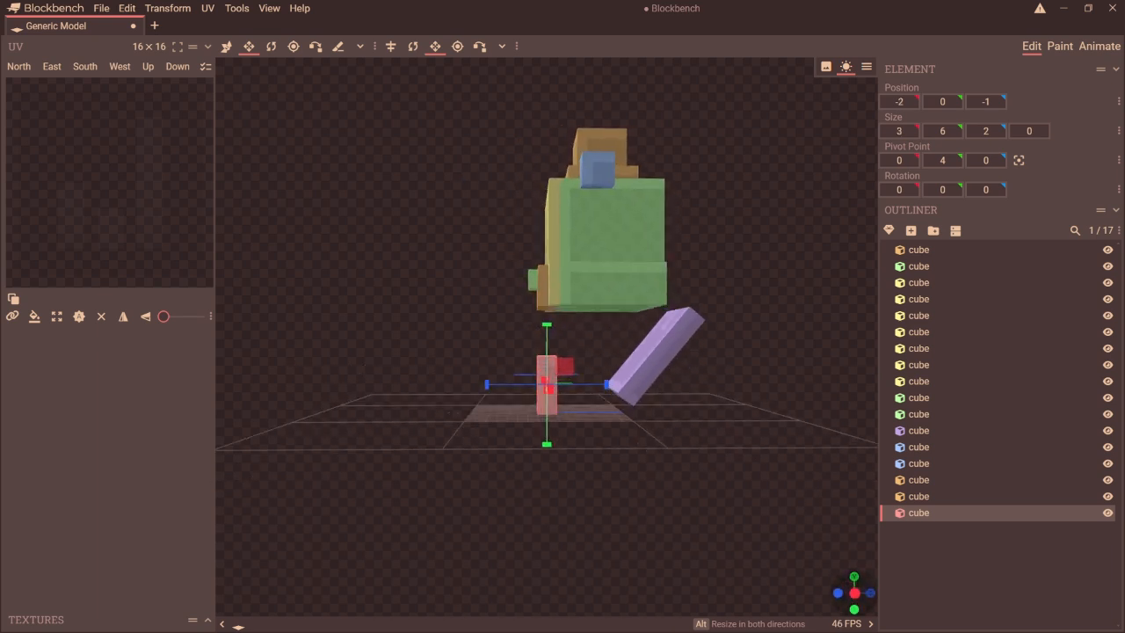
pyautogui.click(272, 46)
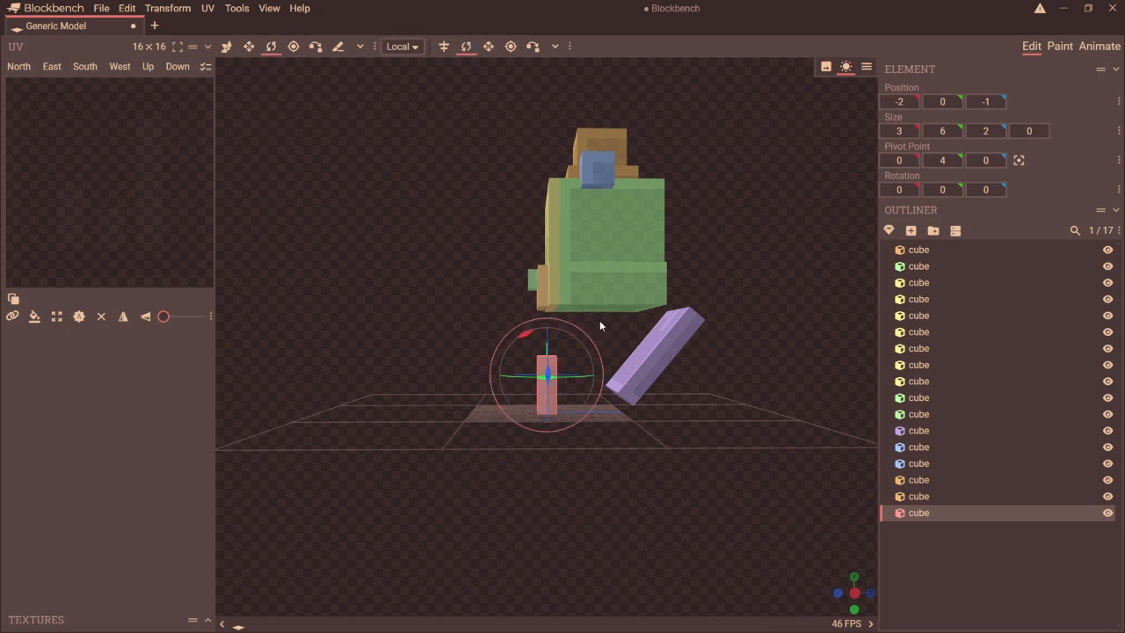
pyautogui.moveTo(513, 340); pyautogui.dragTo(503, 377)
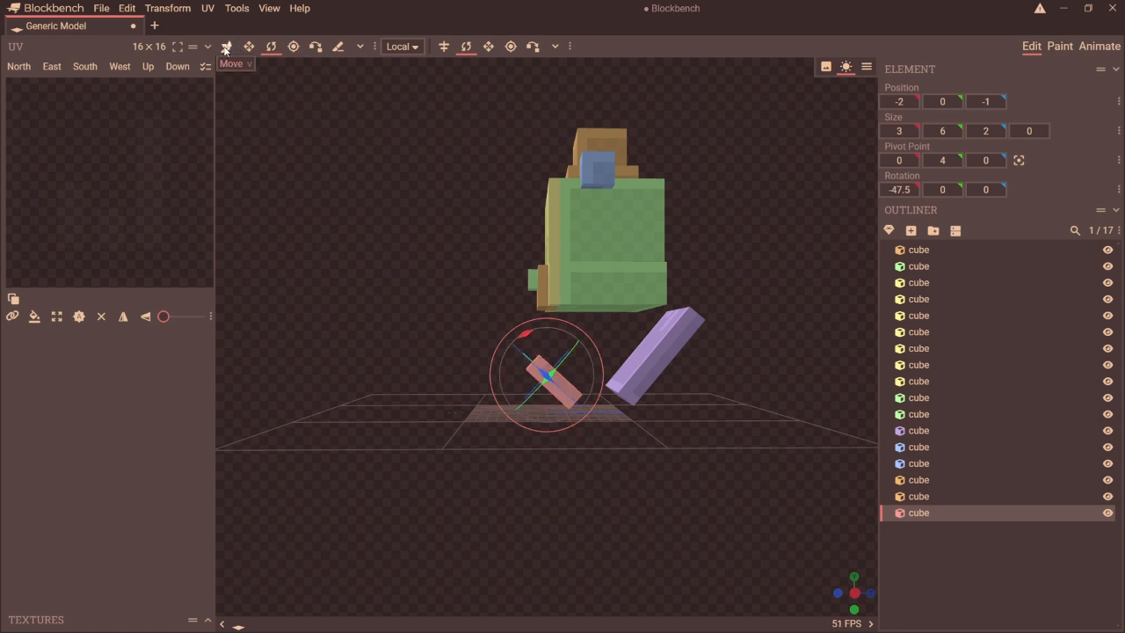
# - Move the rotated cube to Y 6, Z 9, between the underside of the head and the tilted lower block
pyautogui.click(226, 46)
pyautogui.moveTo(611, 375); pyautogui.dragTo(660, 374)
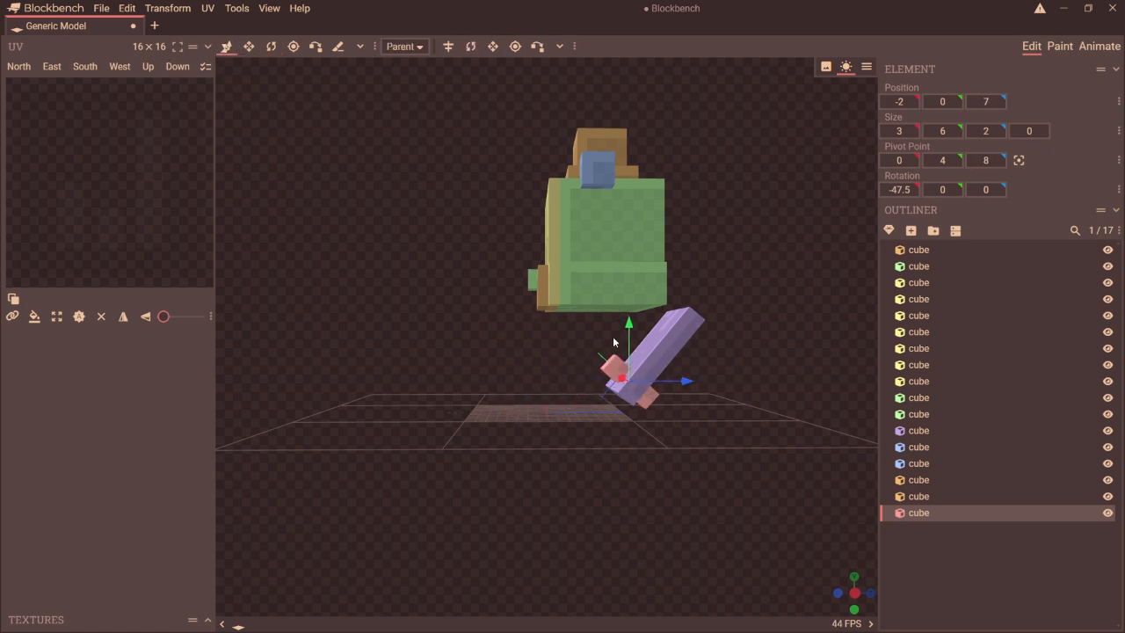
pyautogui.moveTo(630, 327); pyautogui.dragTo(655, 268)
pyautogui.click(662, 305)
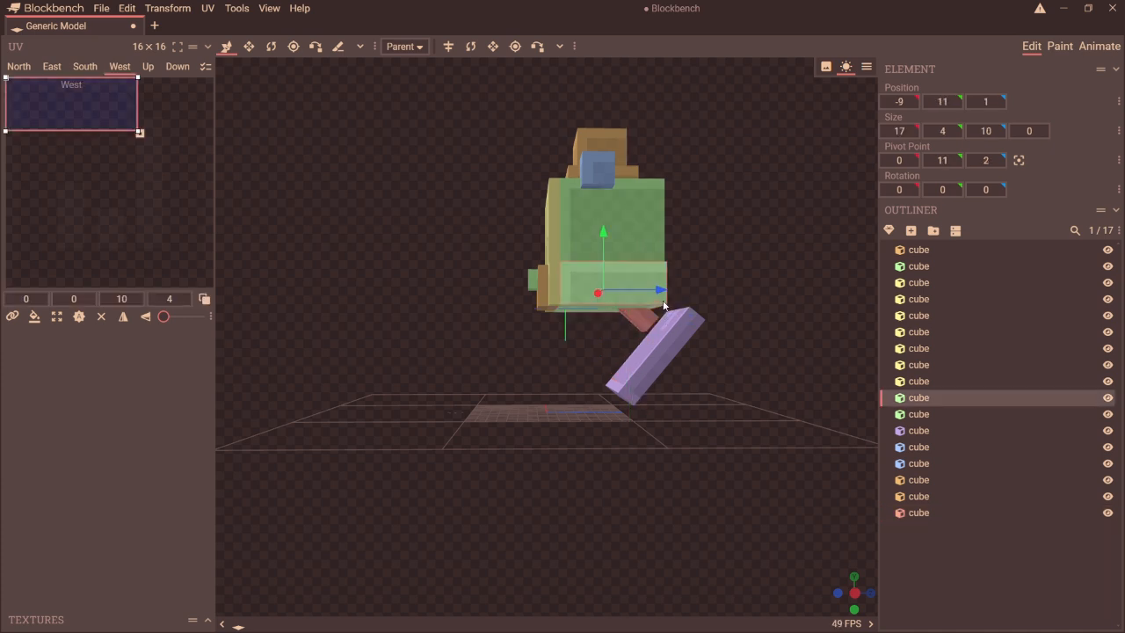
pyautogui.click(652, 323)
pyautogui.moveTo(679, 312); pyautogui.dragTo(686, 307)
pyautogui.moveTo(851, 582)
pyautogui.mouseDown()
pyautogui.moveTo(857, 591)
pyautogui.moveTo(844, 587)
pyautogui.mouseUp()
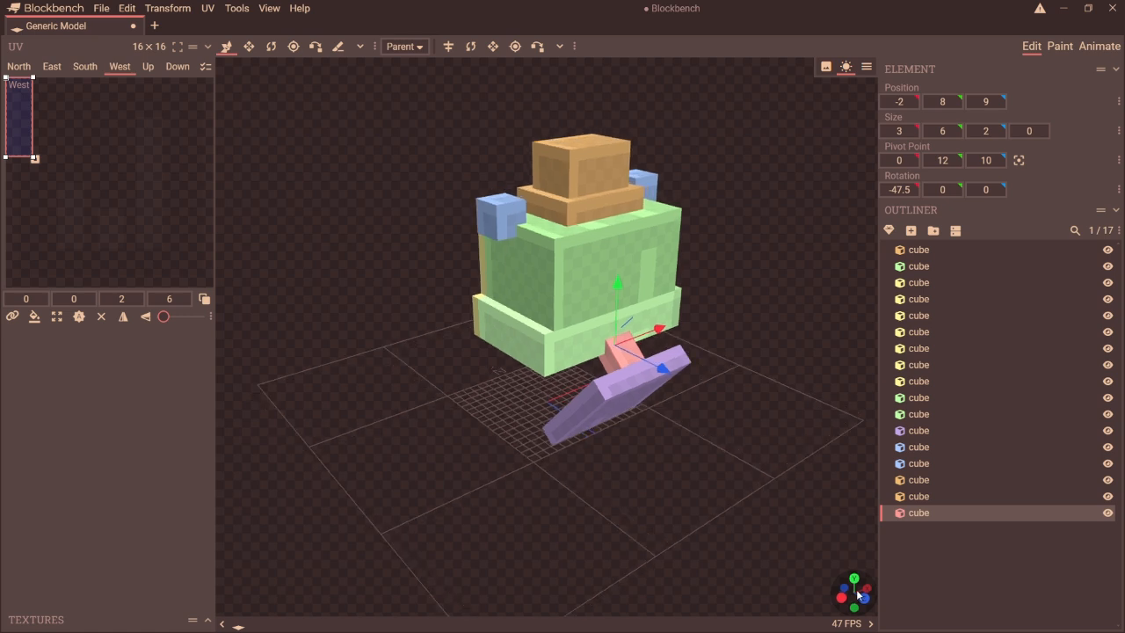
pyautogui.moveTo(613, 321); pyautogui.dragTo(607, 349)
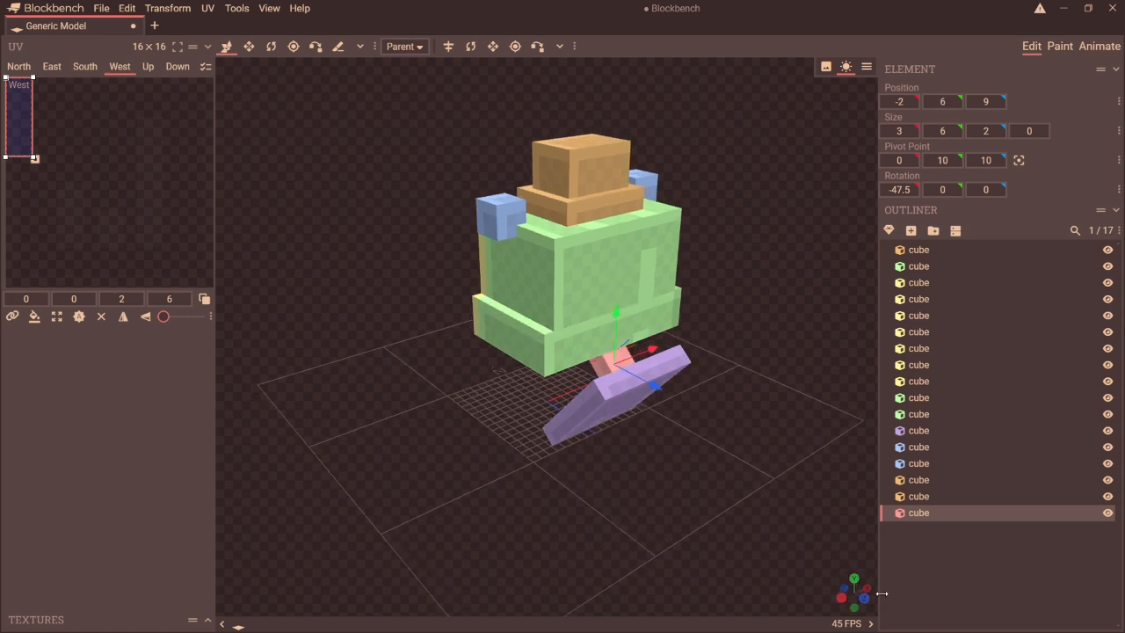
# - Lengthen the rotated cube toward the underside of the head, making it 3 × 7 × 2 units
pyautogui.moveTo(856, 593); pyautogui.dragTo(870, 576)
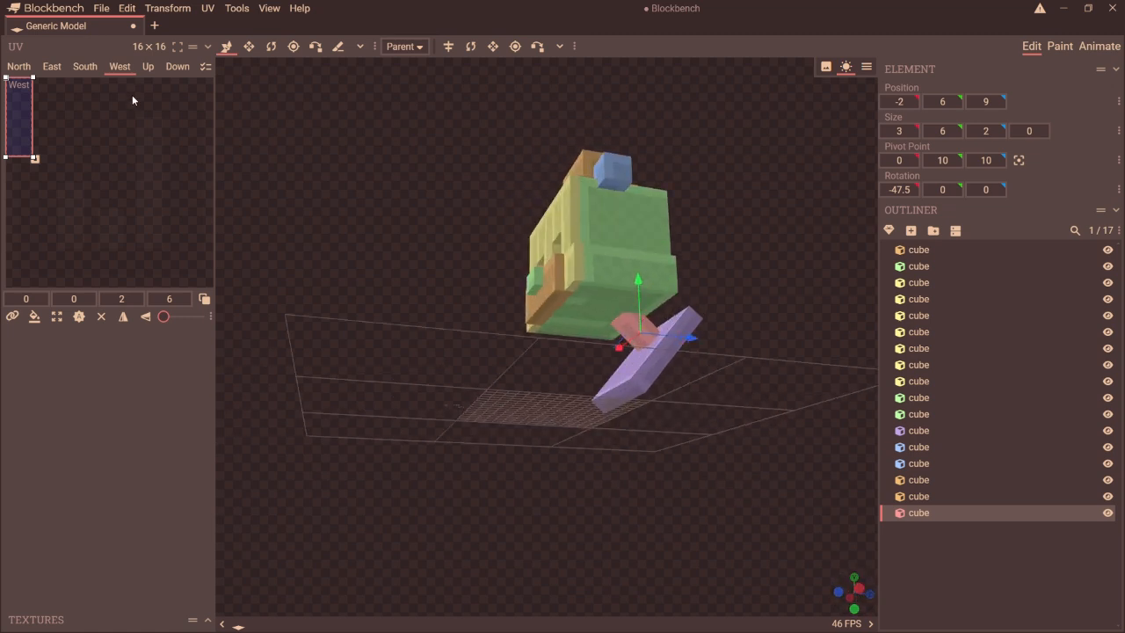
pyautogui.click(250, 48)
pyautogui.moveTo(608, 296)
pyautogui.mouseDown()
pyautogui.moveTo(587, 286)
pyautogui.moveTo(601, 307)
pyautogui.mouseUp()
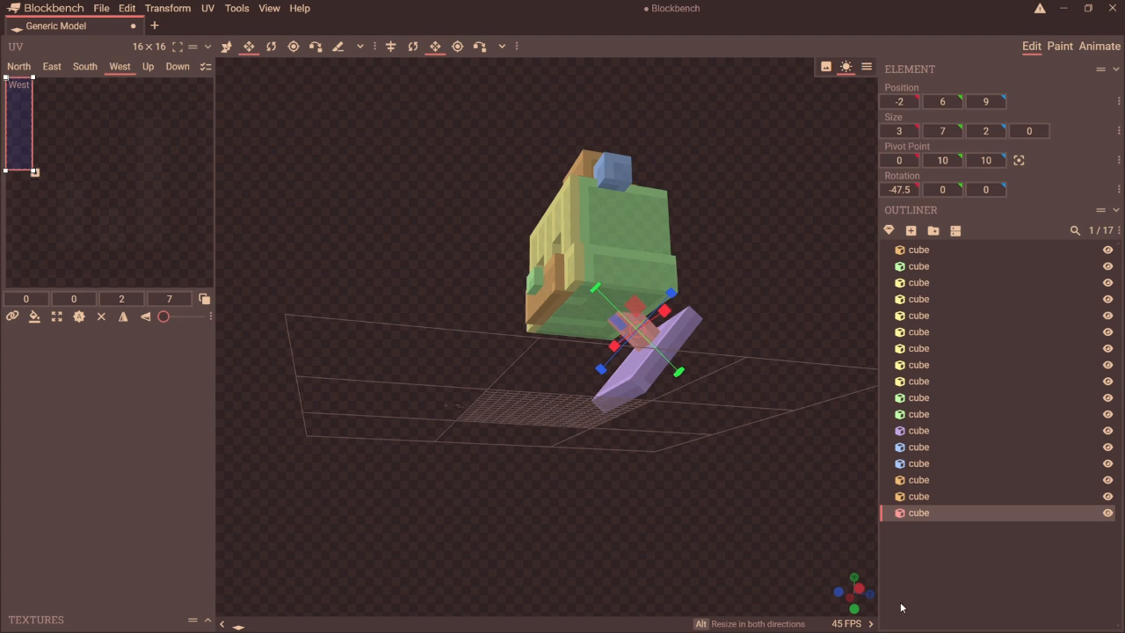
# - Duplicate the rotated cube, set the copy's X rotation to 40 degrees, and lower it to Y 3 along the tilted lower block
pyautogui.click(841, 592)
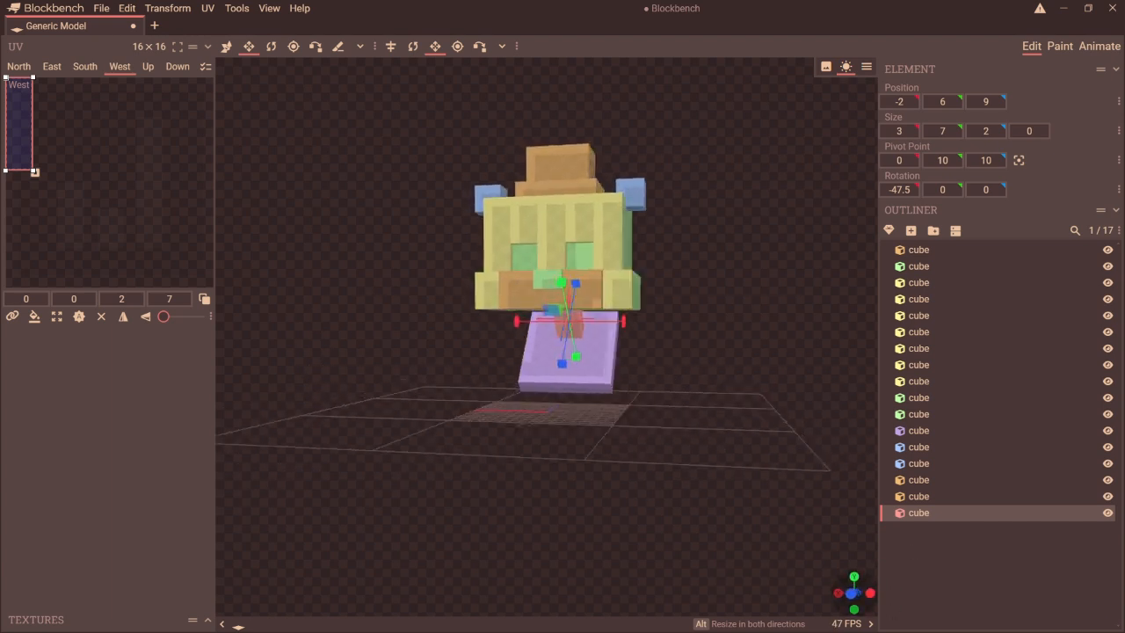
pyautogui.hotkey('ctrl', 'd')
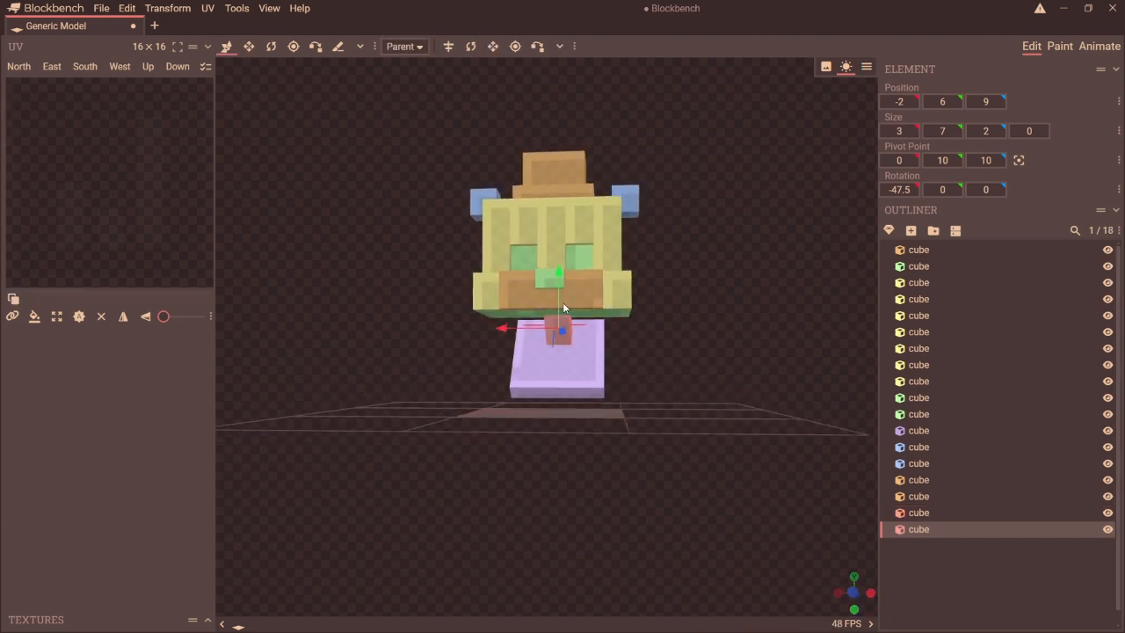
pyautogui.click(273, 47)
pyautogui.moveTo(859, 598); pyautogui.dragTo(647, 308)
pyautogui.click(228, 47)
# - Resize the duplicated cube to 3 × 5 × 1 units, starting at Y 5 and Z 10
pyautogui.click(249, 47)
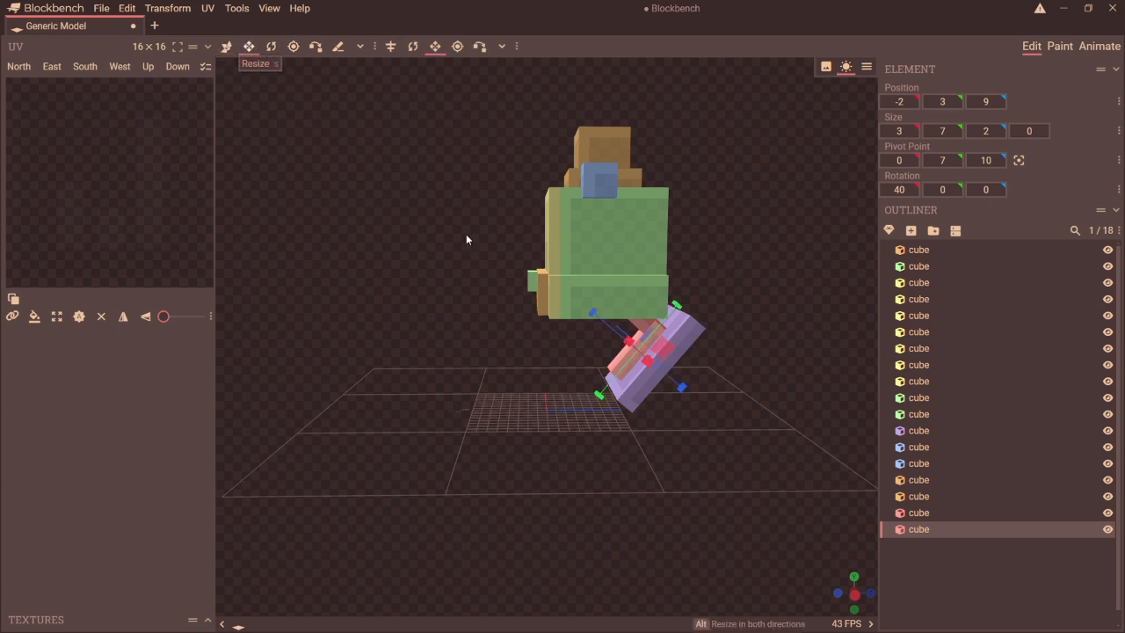
pyautogui.moveTo(598, 401); pyautogui.dragTo(616, 380)
pyautogui.moveTo(600, 305); pyautogui.dragTo(613, 312)
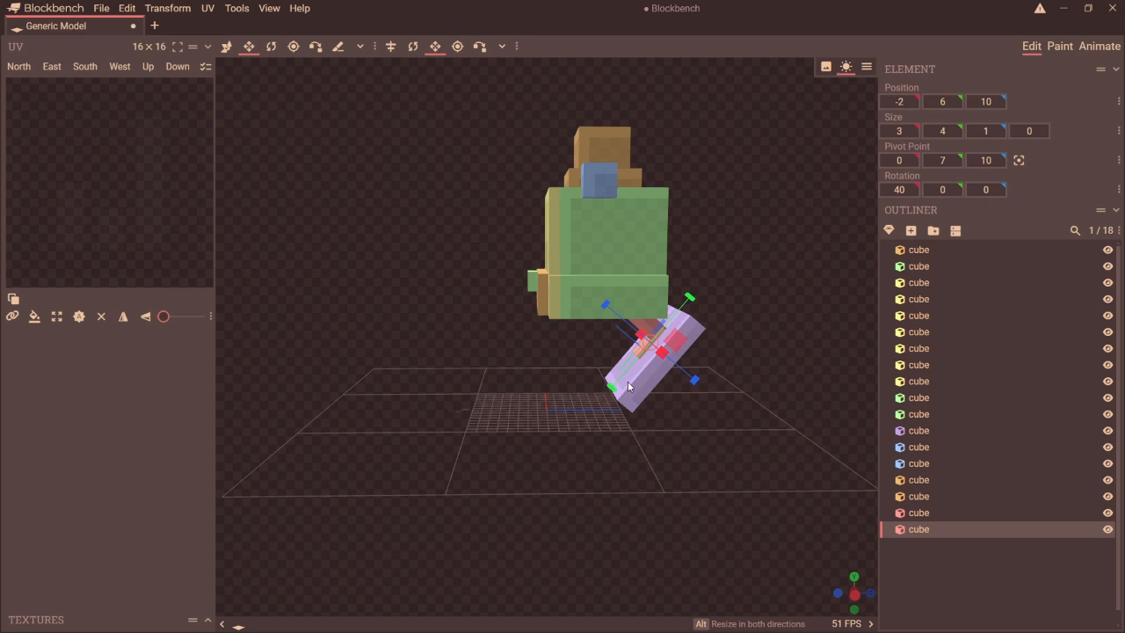
pyautogui.moveTo(617, 380); pyautogui.dragTo(614, 388)
# - Widen the cube rotated -47.5 degrees under the head to 5 units, starting at X -3
pyautogui.moveTo(854, 594); pyautogui.dragTo(782, 513)
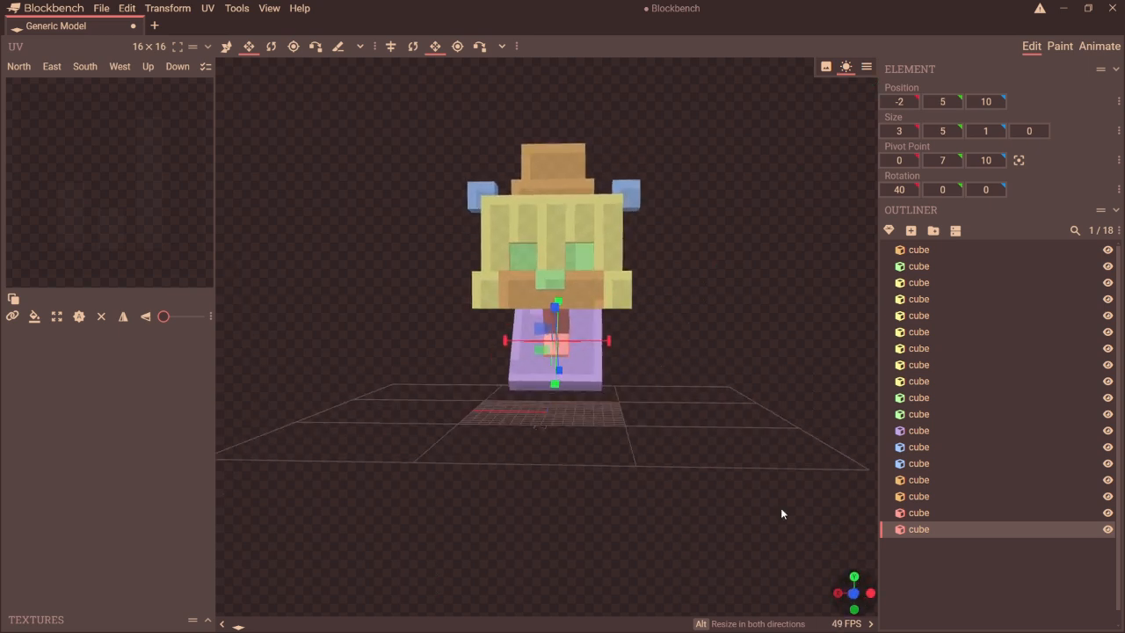
pyautogui.click(558, 314)
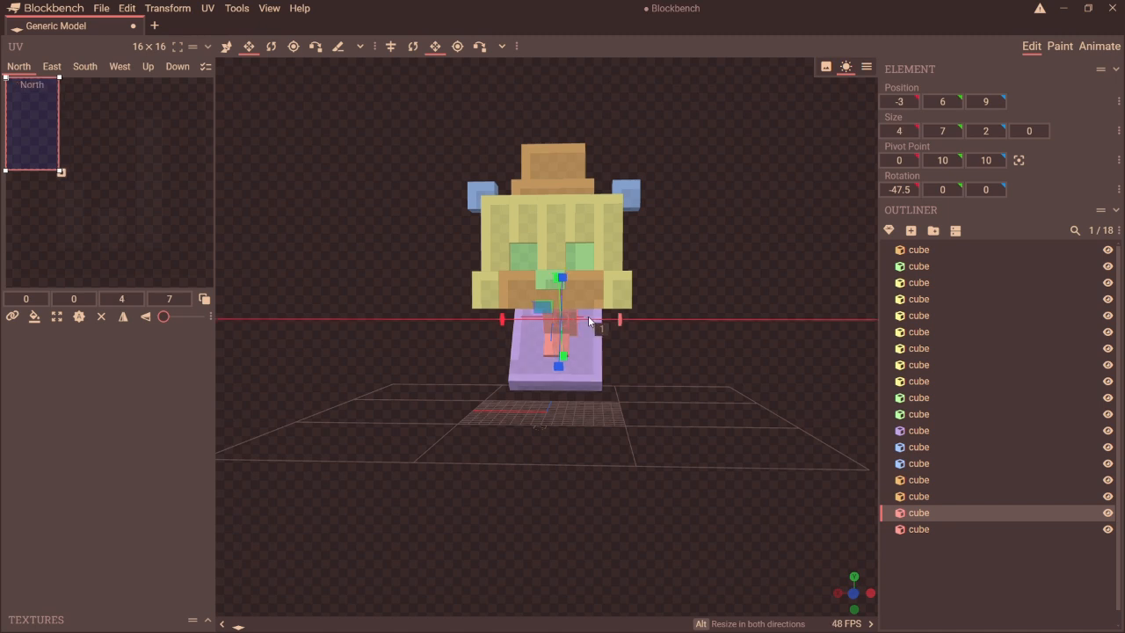
pyautogui.moveTo(505, 321); pyautogui.dragTo(497, 320)
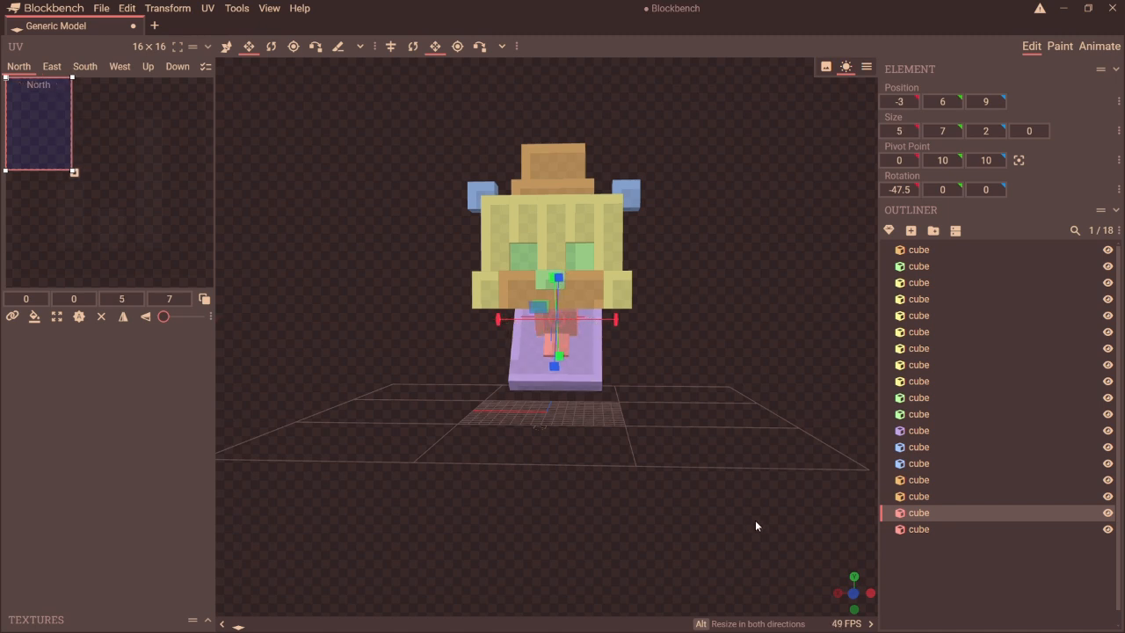
pyautogui.click(579, 354)
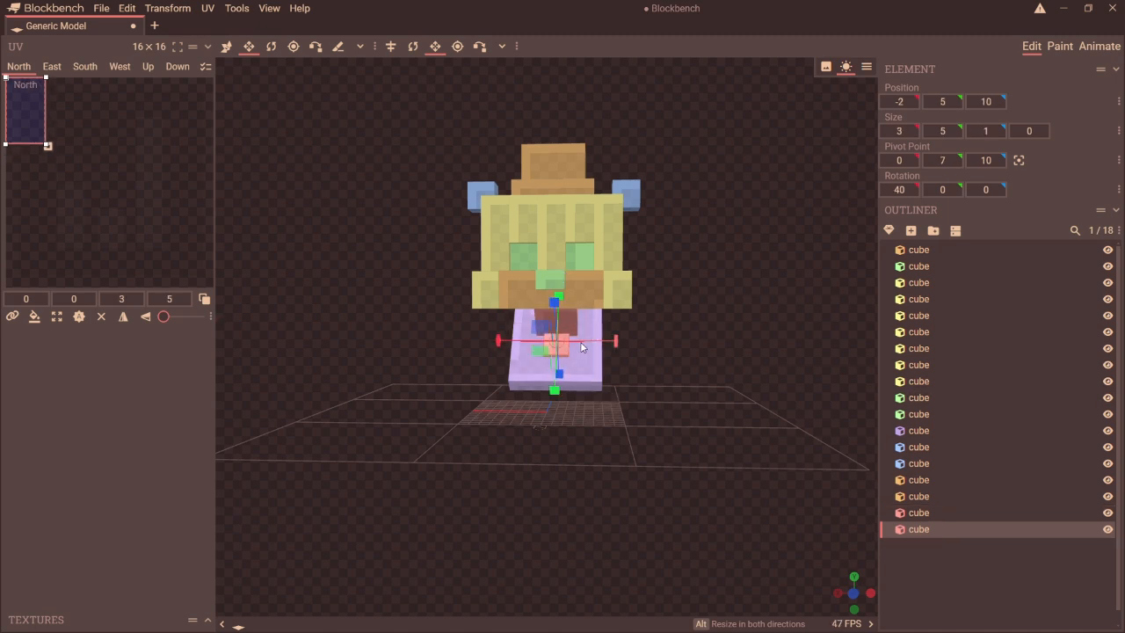
# - Lengthen the narrow cube rotated 40 degrees on the tilted lower block to 3 × 6 × 1 units, starting at Y 4
pyautogui.moveTo(590, 348); pyautogui.dragTo(556, 398)
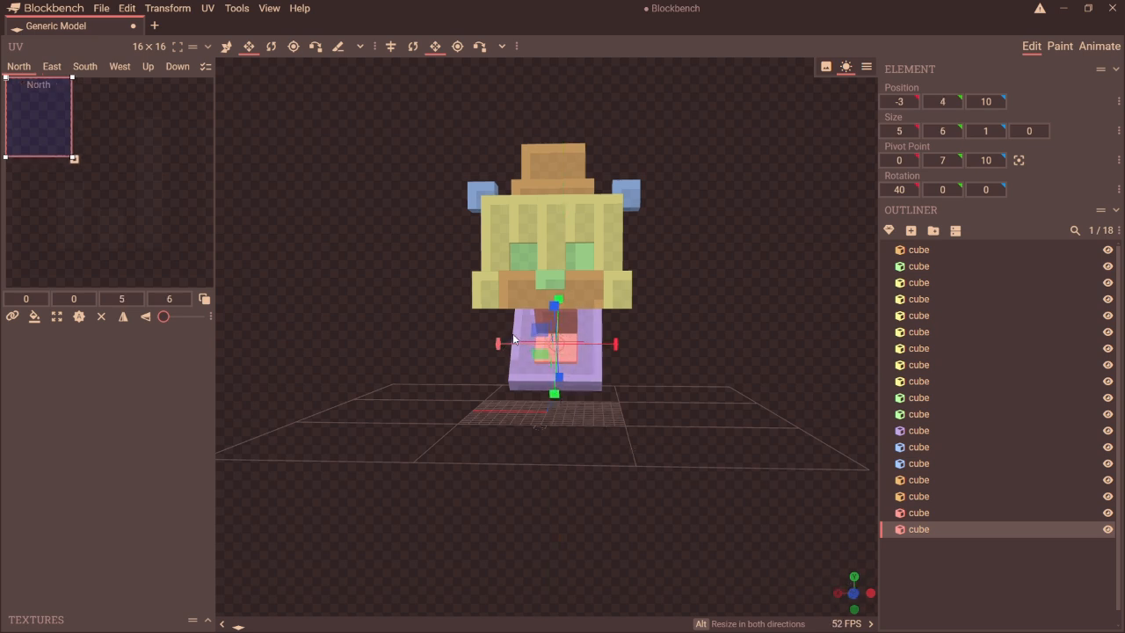
pyautogui.moveTo(514, 335); pyautogui.dragTo(548, 338)
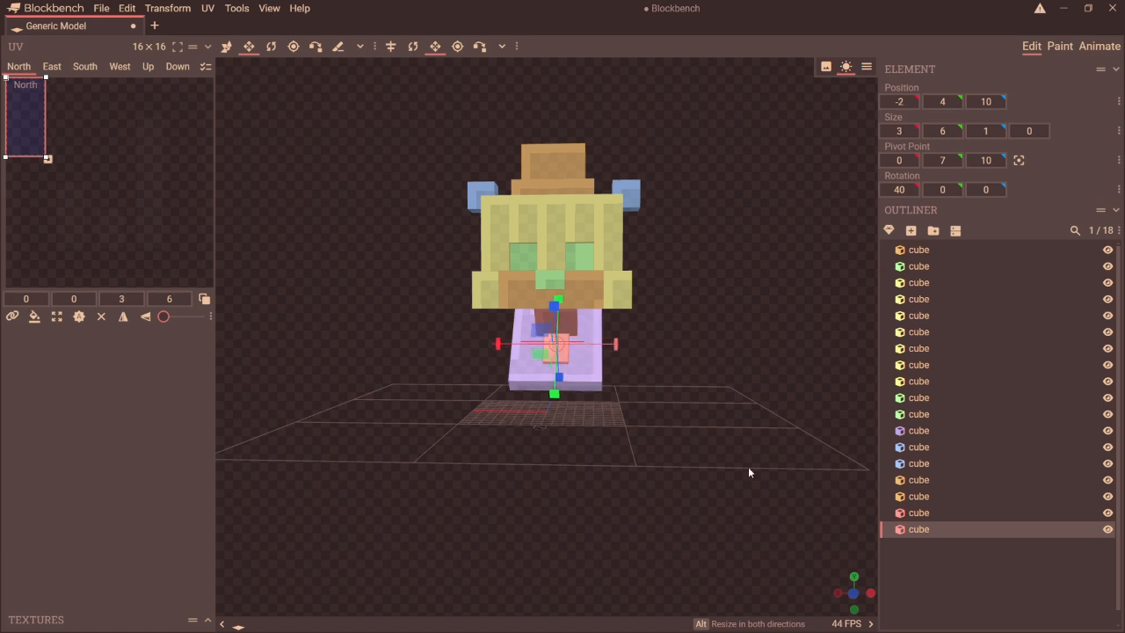
pyautogui.click(568, 314)
pyautogui.moveTo(612, 320); pyautogui.dragTo(591, 325)
pyautogui.click(868, 593)
pyautogui.moveTo(747, 352); pyautogui.dragTo(748, 377)
pyautogui.click(853, 585)
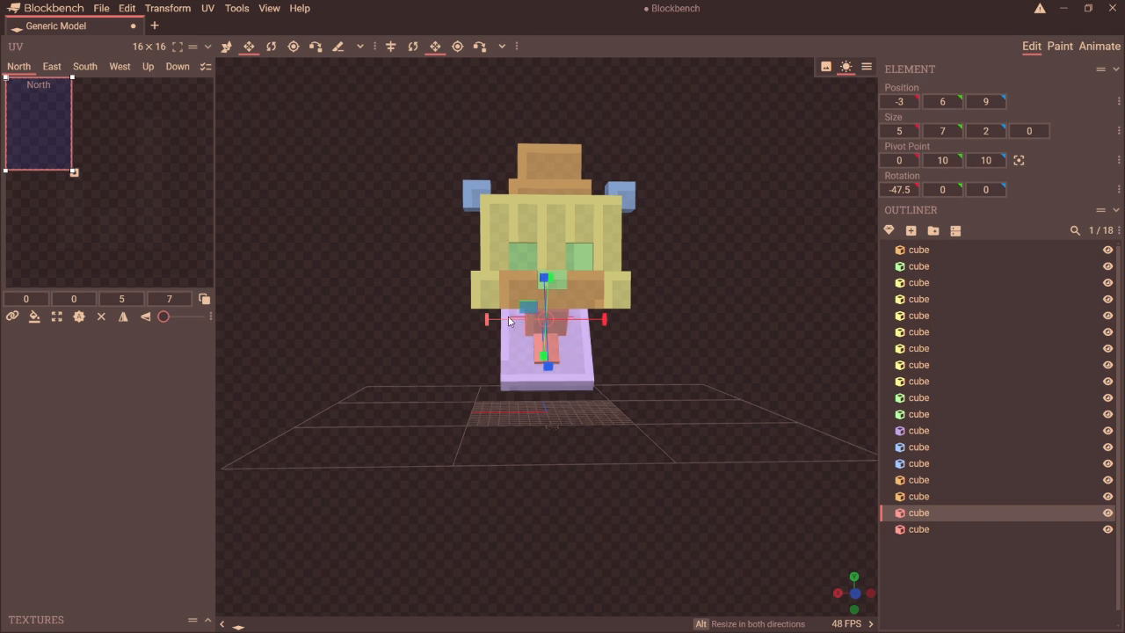
pyautogui.moveTo(584, 320); pyautogui.dragTo(489, 322)
# - Lengthen the narrow cube along the tilted lower block to 3 × 7 × 1 units, starting at X -2 and Y 3
pyautogui.click(552, 346)
pyautogui.moveTo(546, 392); pyautogui.dragTo(544, 390)
pyautogui.moveTo(506, 348); pyautogui.dragTo(500, 350)
pyautogui.moveTo(591, 351); pyautogui.dragTo(604, 350)
pyautogui.moveTo(547, 400); pyautogui.dragTo(546, 397)
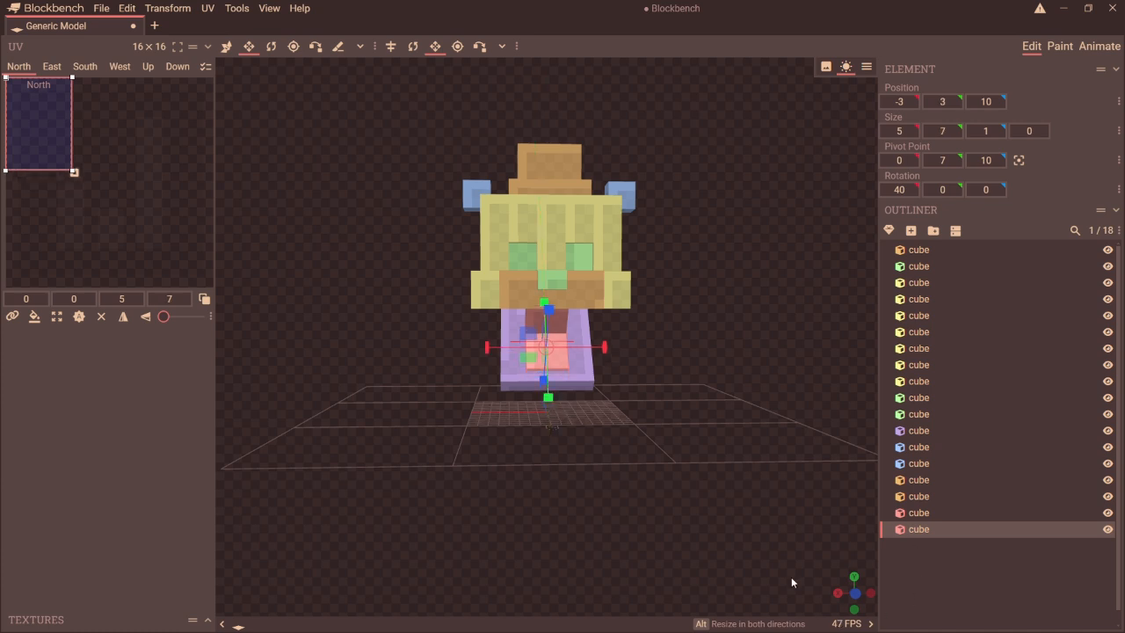
pyautogui.moveTo(490, 348)
pyautogui.mouseDown()
pyautogui.moveTo(537, 348)
pyautogui.moveTo(487, 347)
pyautogui.mouseUp()
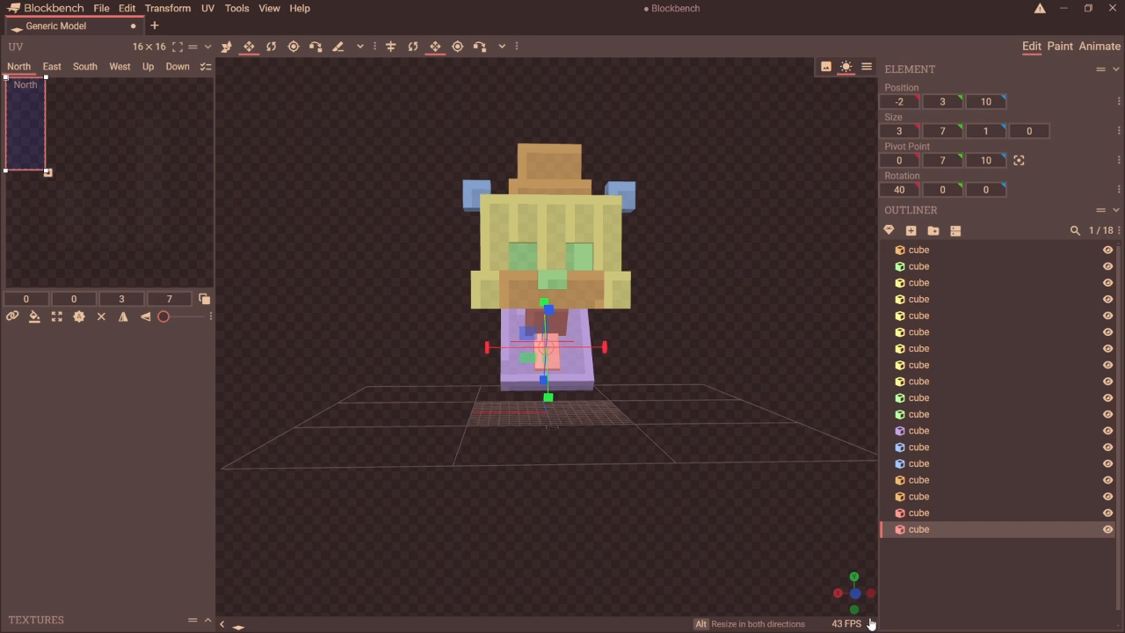
# - Add a new cube and move it to X -1, Y 3, Z 6 near the front end of the tilted lower block
pyautogui.moveTo(847, 598); pyautogui.dragTo(797, 582)
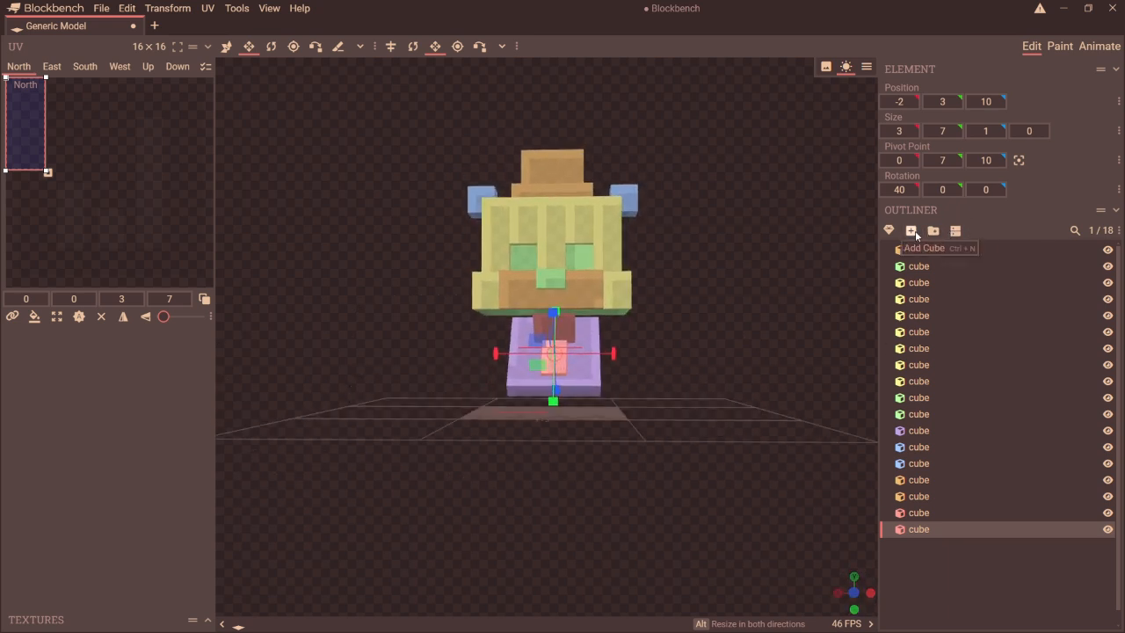
pyautogui.click(915, 231)
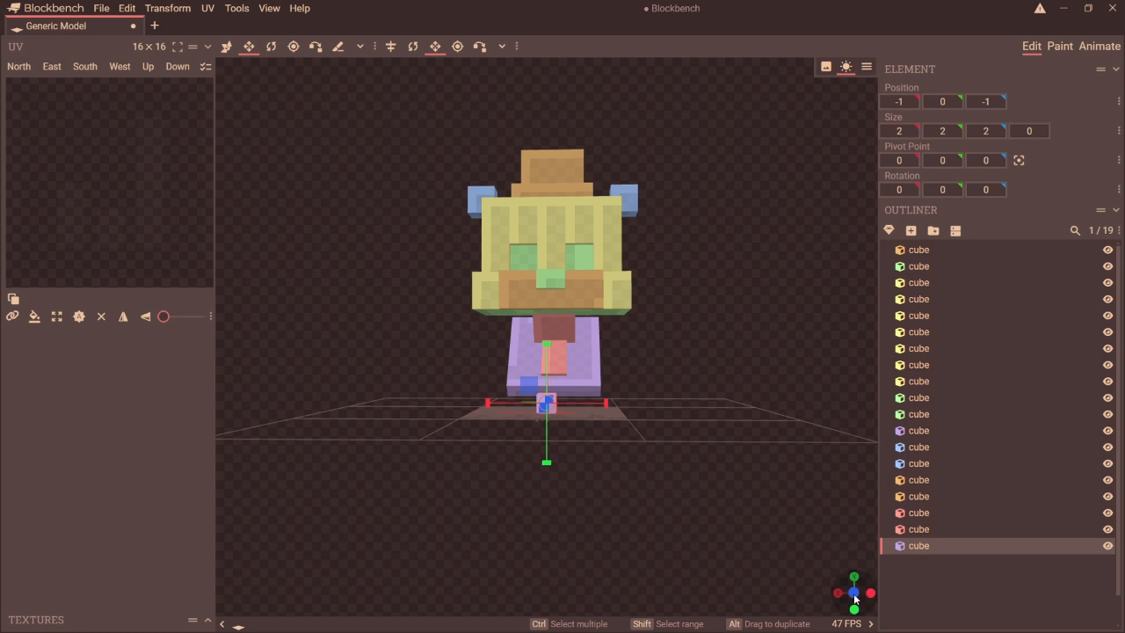
pyautogui.moveTo(856, 597); pyautogui.dragTo(503, 325)
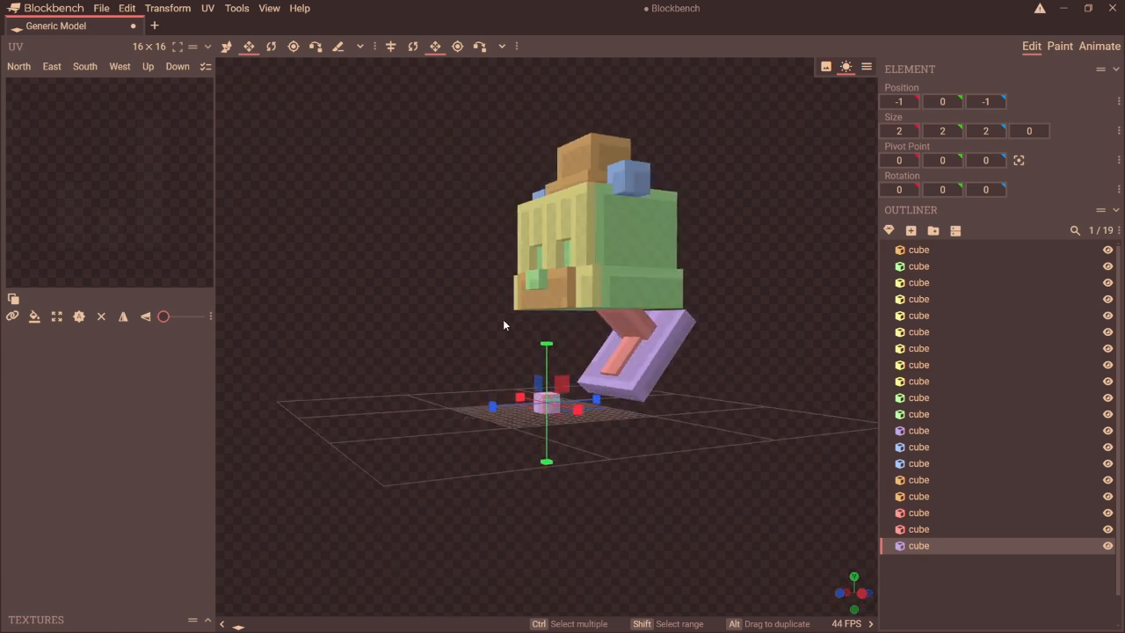
pyautogui.click(226, 47)
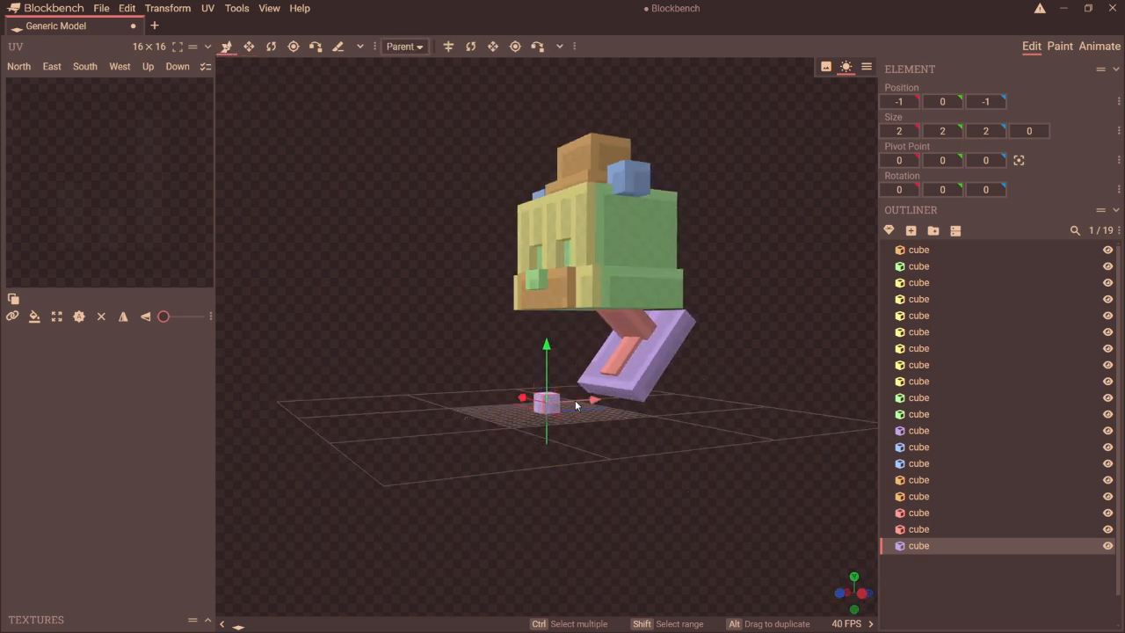
pyautogui.moveTo(626, 403); pyautogui.dragTo(712, 369)
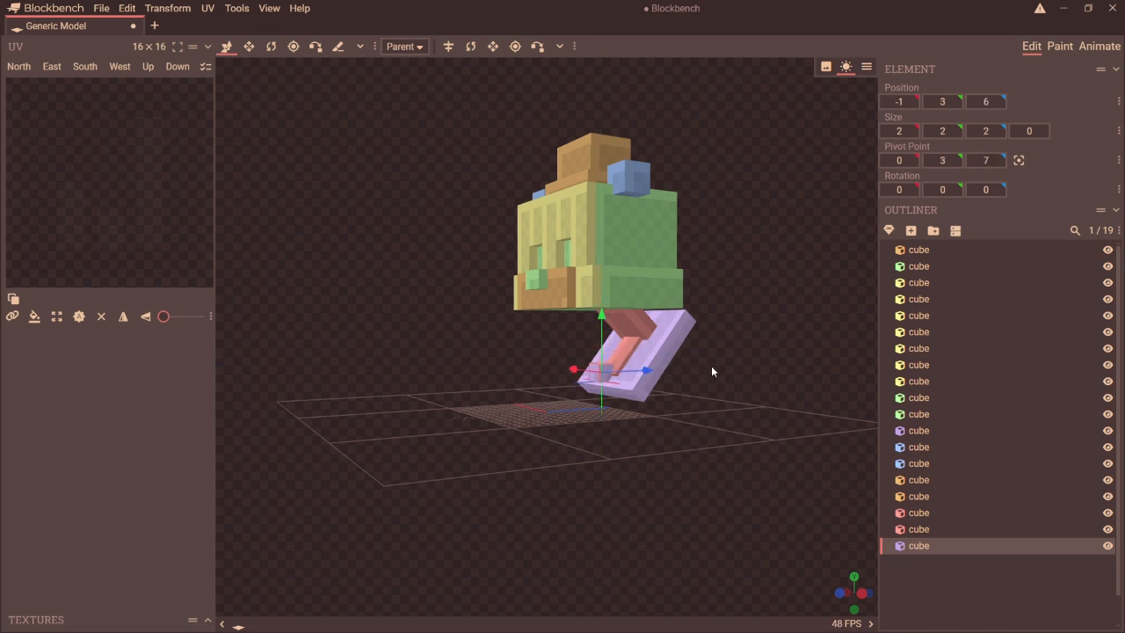
# - Set the new cube's marker color to Lime
pyautogui.rightClick(915, 545)
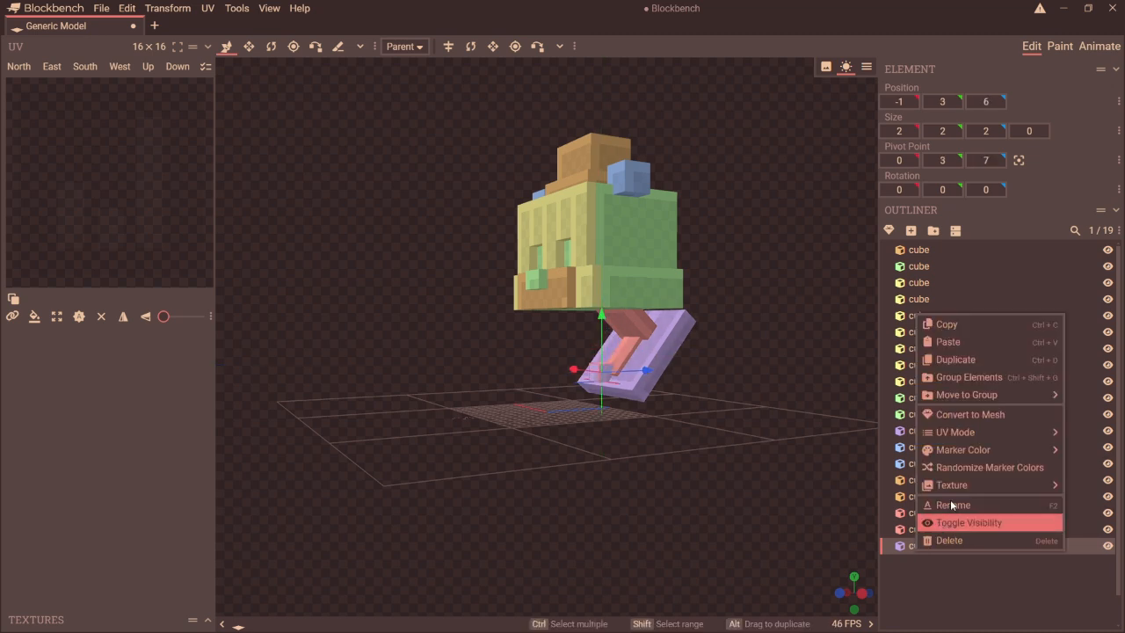
pyautogui.moveTo(963, 452)
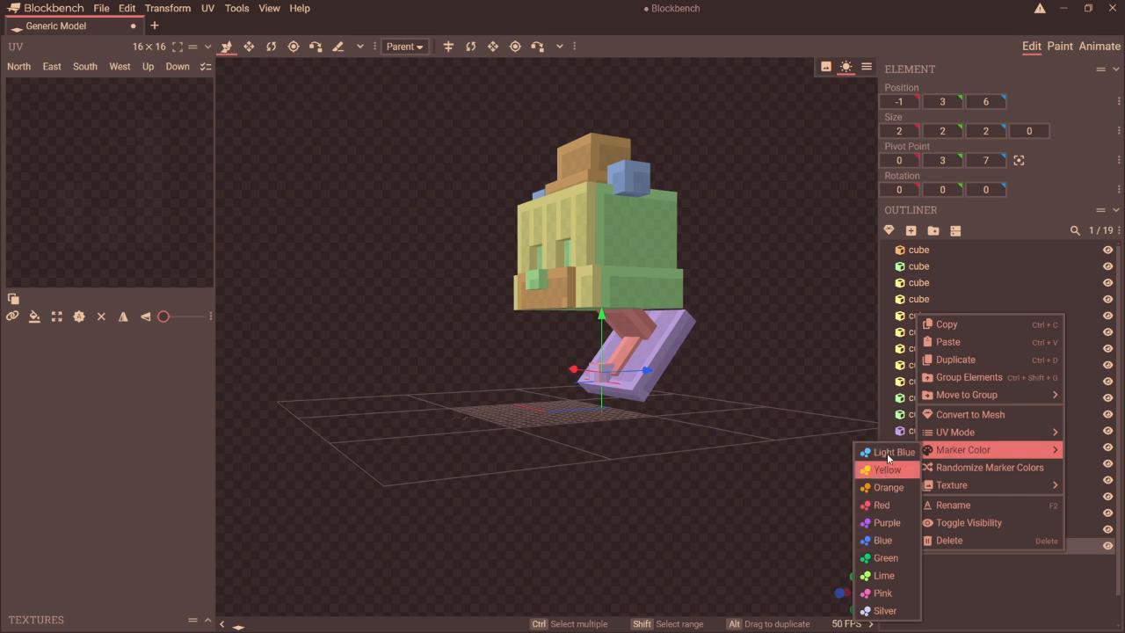
pyautogui.click(888, 574)
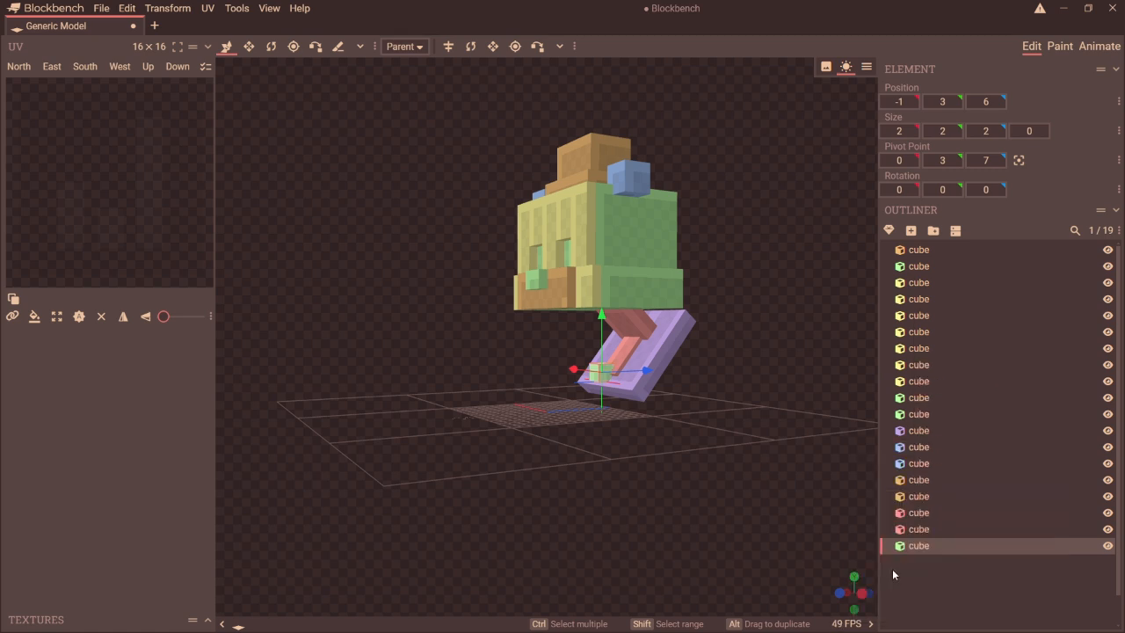
# - Resize the lime cube into a bar of 9 × 1 × 1 units across the lower block, starting at X -5
pyautogui.click(252, 48)
pyautogui.moveTo(652, 370); pyautogui.dragTo(645, 376)
pyautogui.moveTo(597, 328); pyautogui.dragTo(599, 345)
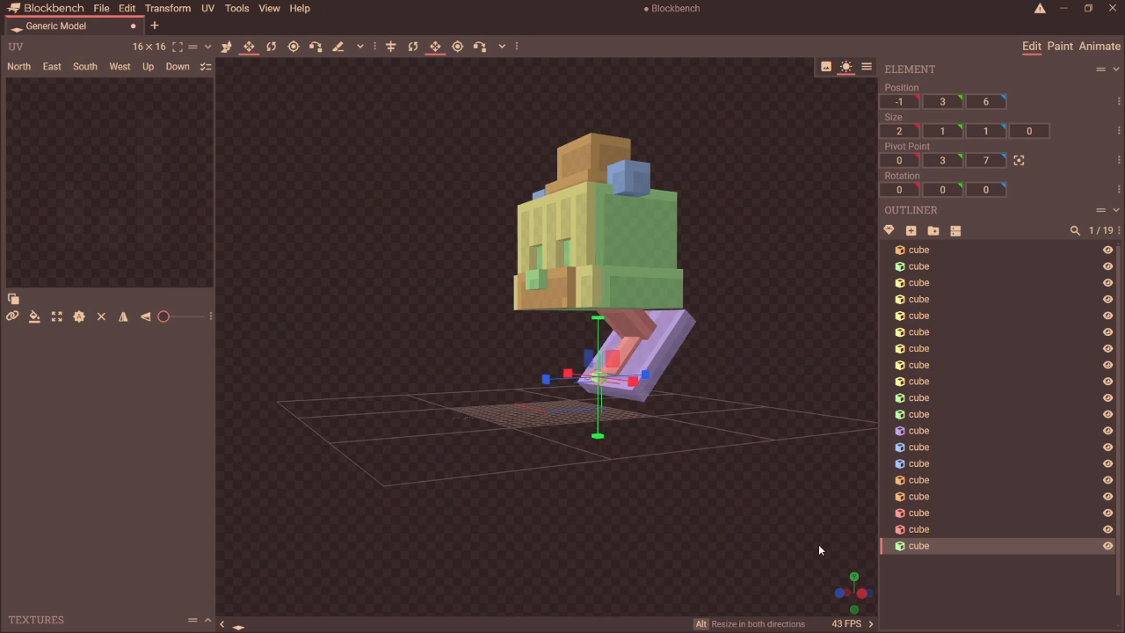
pyautogui.moveTo(703, 422); pyautogui.dragTo(593, 394)
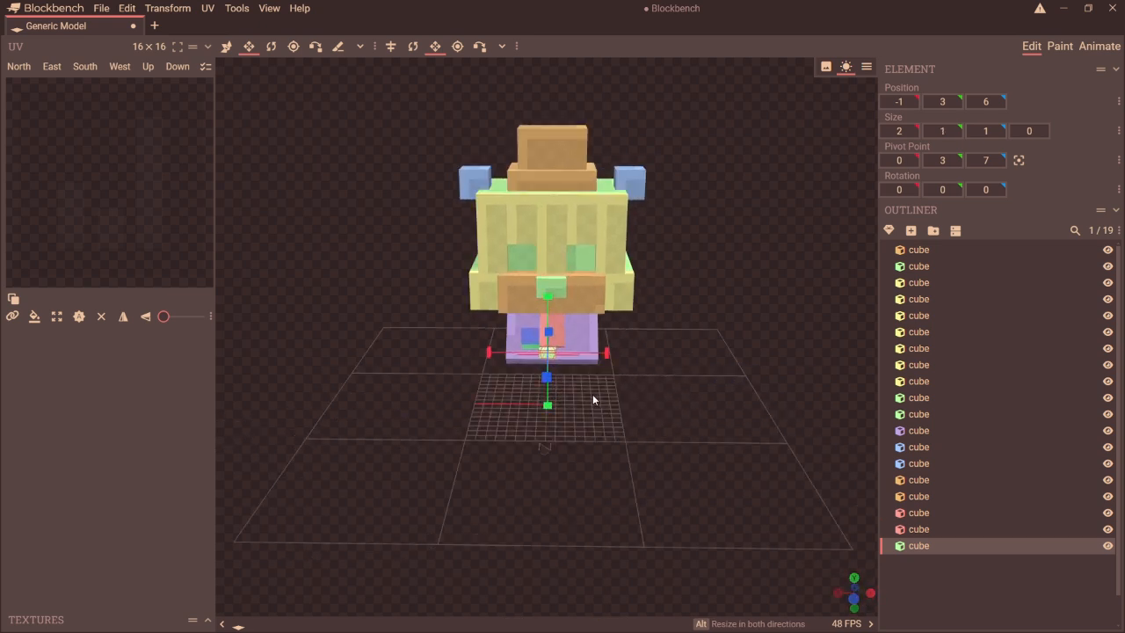
pyautogui.moveTo(607, 352); pyautogui.dragTo(623, 354)
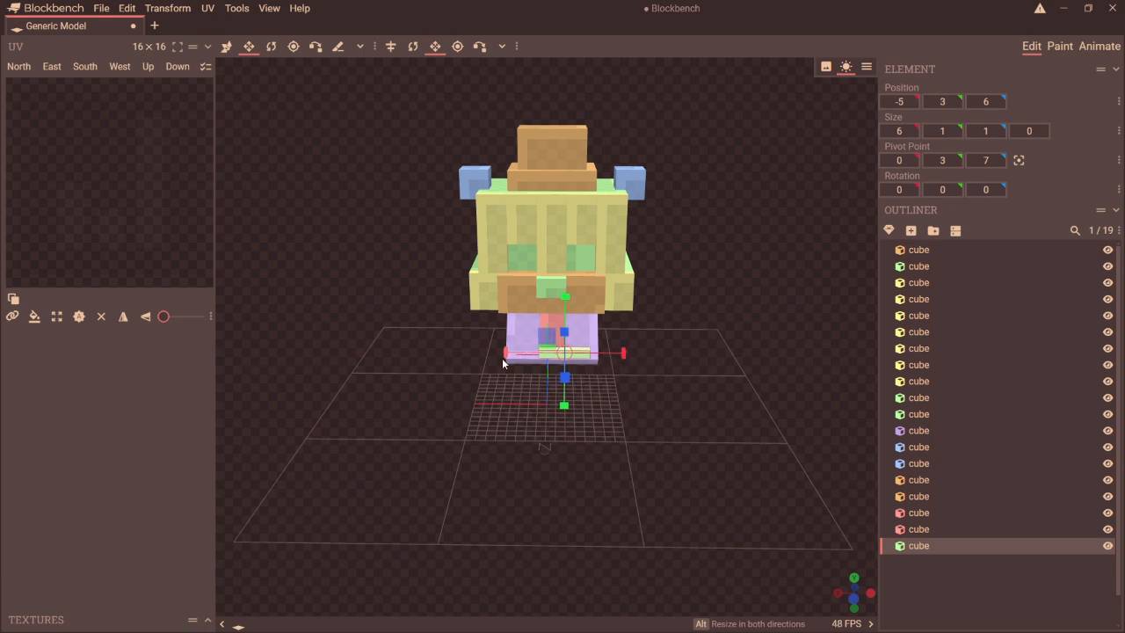
pyautogui.moveTo(498, 351); pyautogui.dragTo(483, 353)
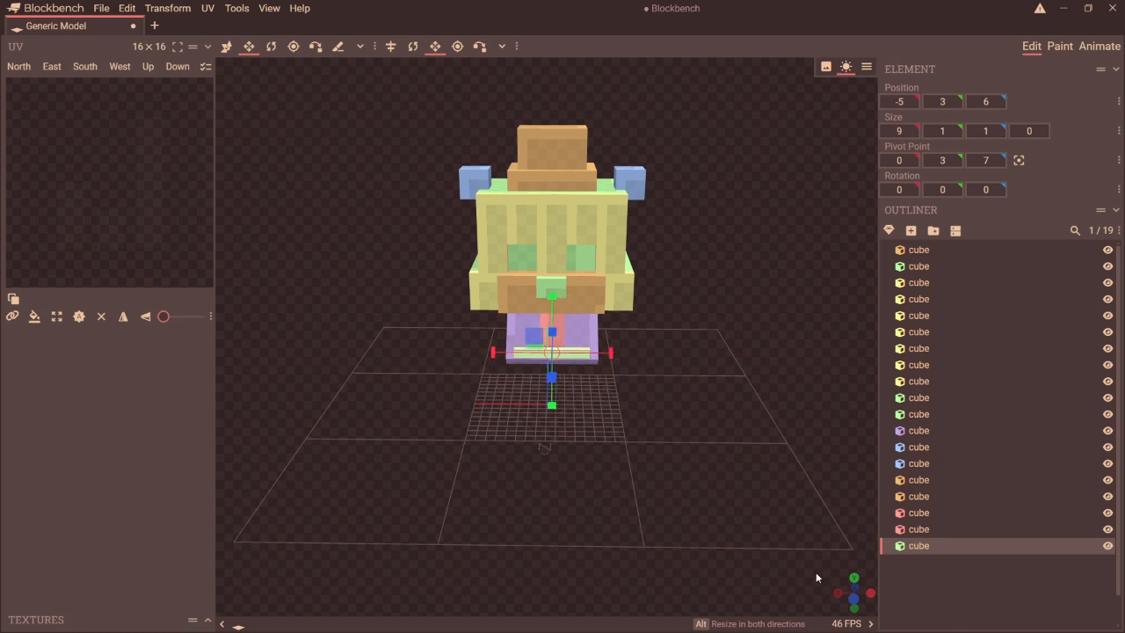
# - Rotate the lime bar to -55 degrees on X and move it onto the lower block at Y 4, Z 7
pyautogui.moveTo(658, 219); pyautogui.dragTo(519, 177)
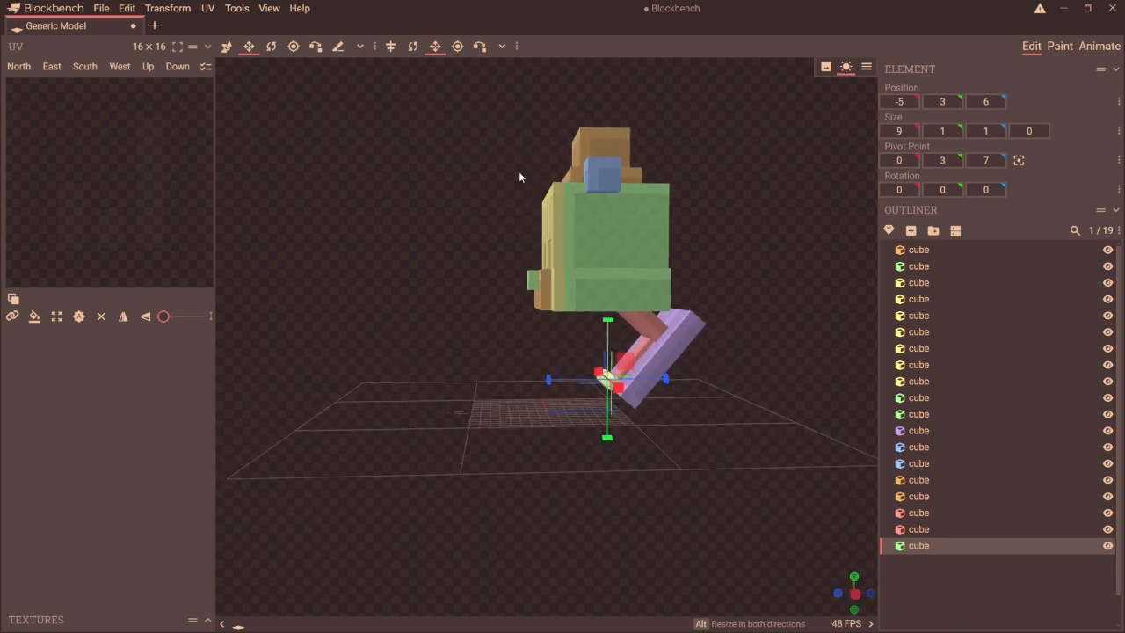
pyautogui.click(271, 46)
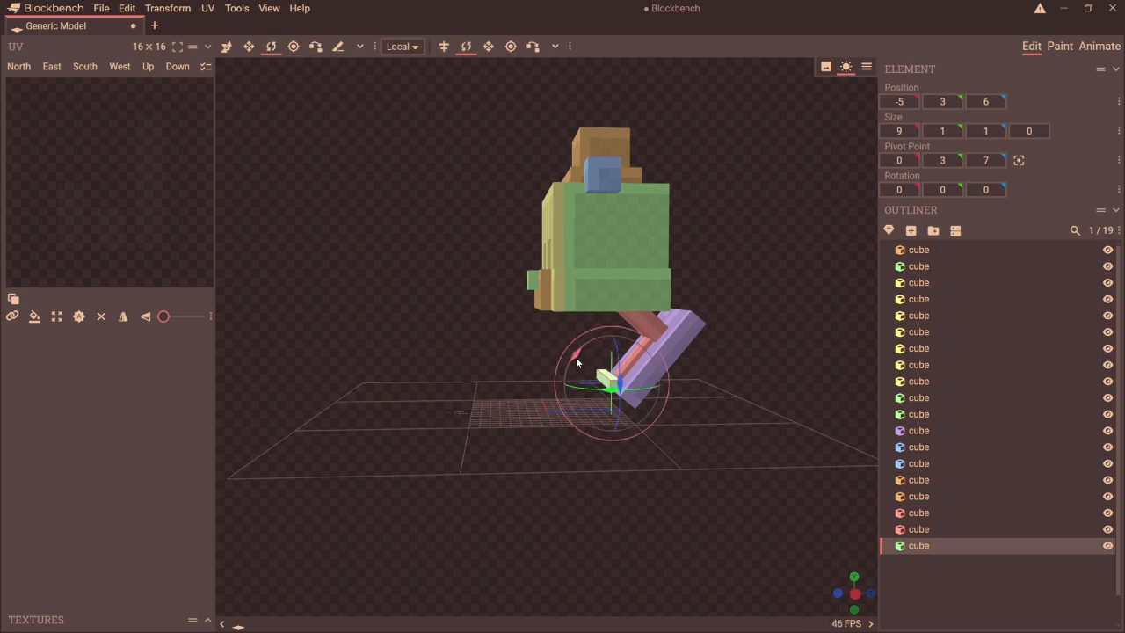
pyautogui.moveTo(541, 398); pyautogui.dragTo(539, 408)
pyautogui.click(227, 47)
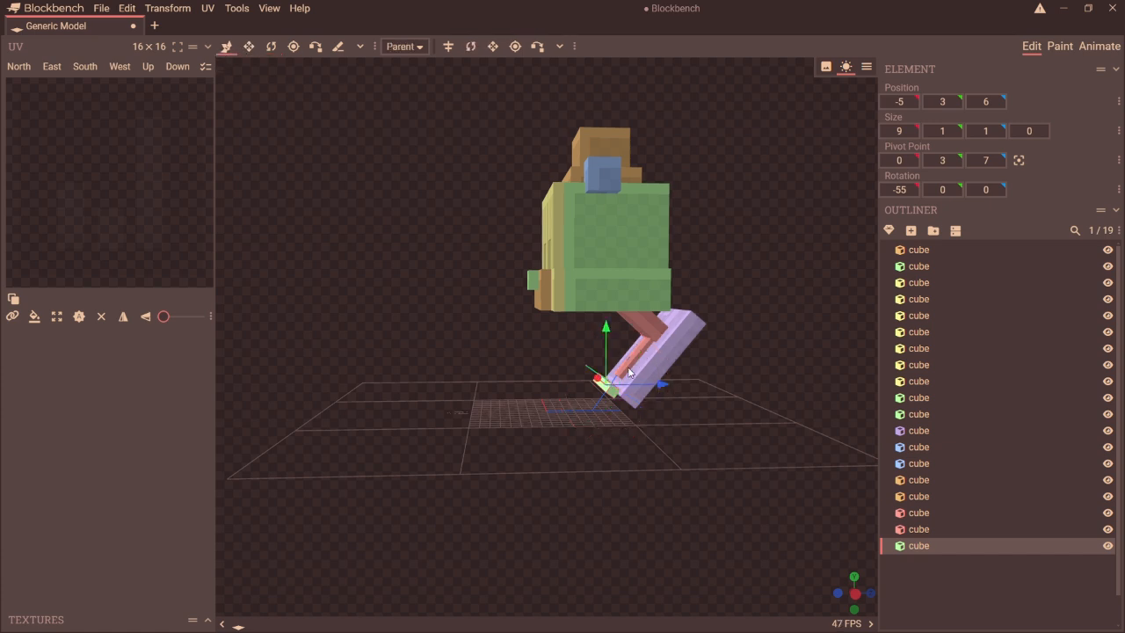
pyautogui.moveTo(644, 388); pyautogui.dragTo(660, 386)
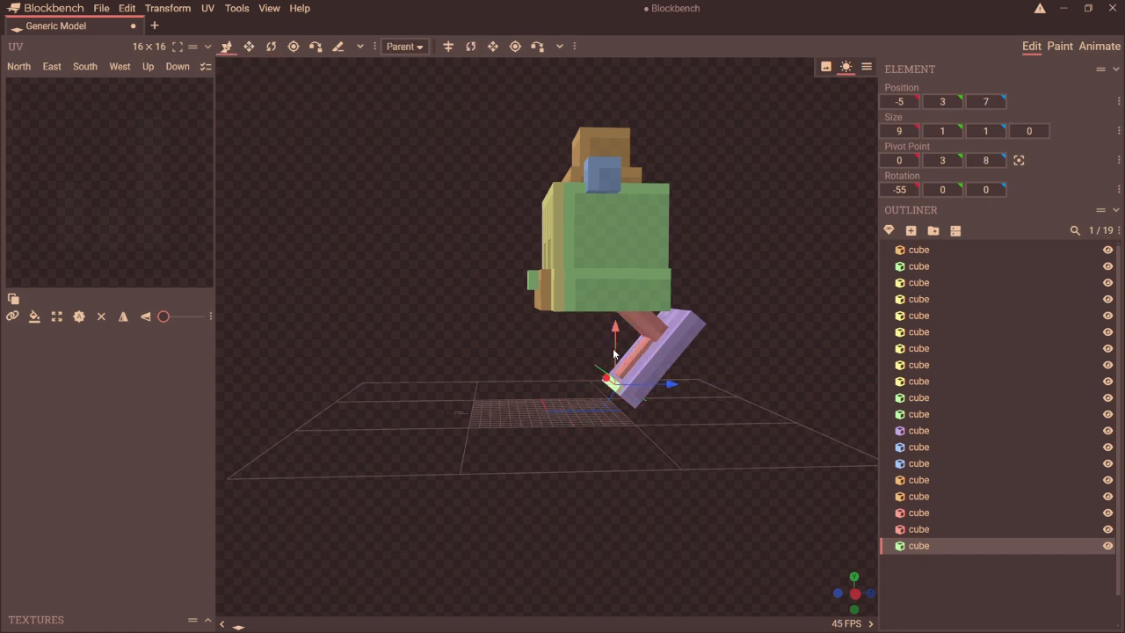
pyautogui.moveTo(614, 356); pyautogui.dragTo(615, 345)
# - Duplicate the lime bar and move the copy up and forward to the underside of the head
pyautogui.moveTo(862, 577); pyautogui.dragTo(827, 585)
pyautogui.moveTo(281, 387); pyautogui.dragTo(346, 326)
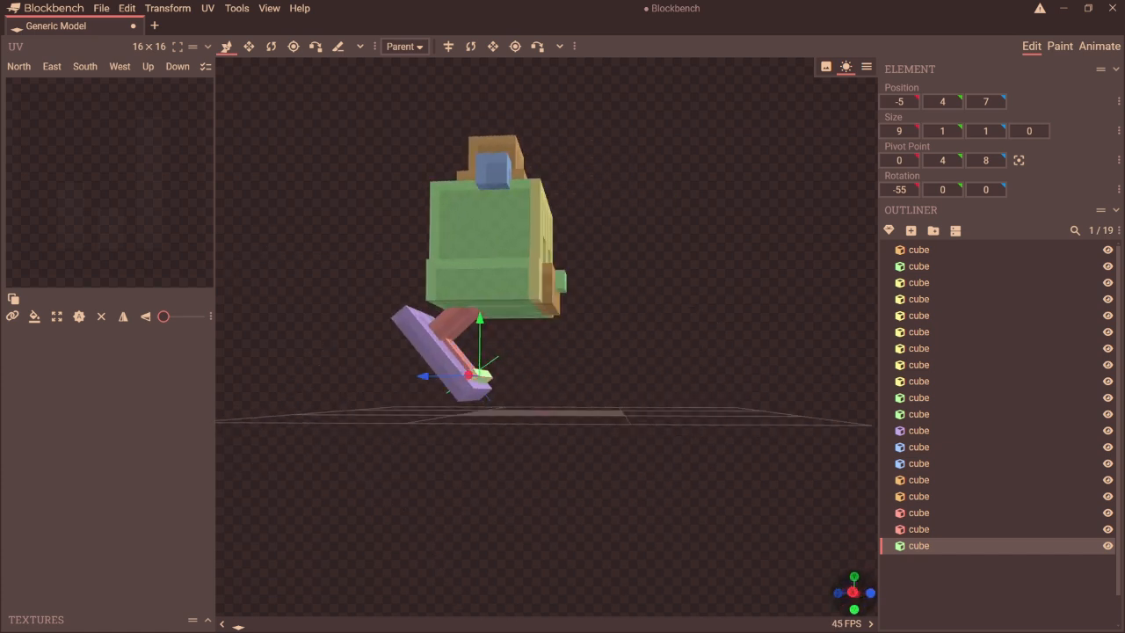
pyautogui.hotkey('ctrl', 'd')
pyautogui.moveTo(475, 327); pyautogui.dragTo(488, 269)
pyautogui.moveTo(438, 320); pyautogui.dragTo(490, 322)
# - Select the seven yellow face cubes, both green side blocks, both corner ears and the purple tilted lower block together
pyautogui.moveTo(854, 591)
pyautogui.mouseDown()
pyautogui.moveTo(857, 615)
pyautogui.moveTo(844, 594)
pyautogui.moveTo(857, 591)
pyautogui.moveTo(857, 608)
pyautogui.moveTo(849, 596)
pyautogui.mouseUp()
pyautogui.click(514, 230)
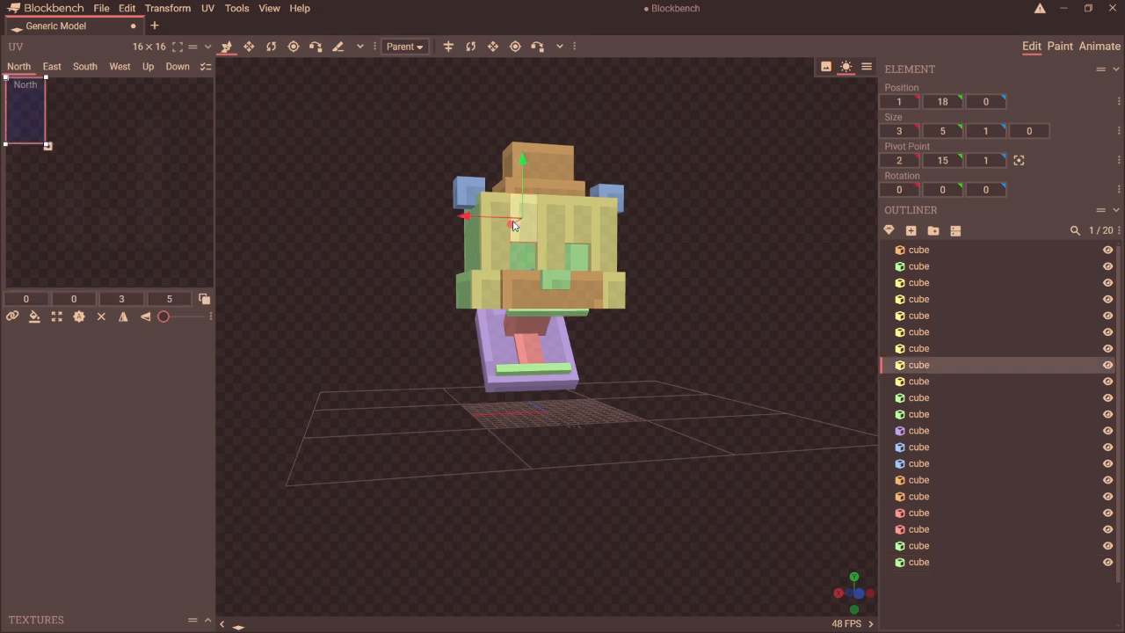
pyautogui.keyDown('shift'); pyautogui.click(494, 257); pyautogui.keyUp('shift')
pyautogui.keyDown('shift'); pyautogui.click(473, 262); pyautogui.keyUp('shift')
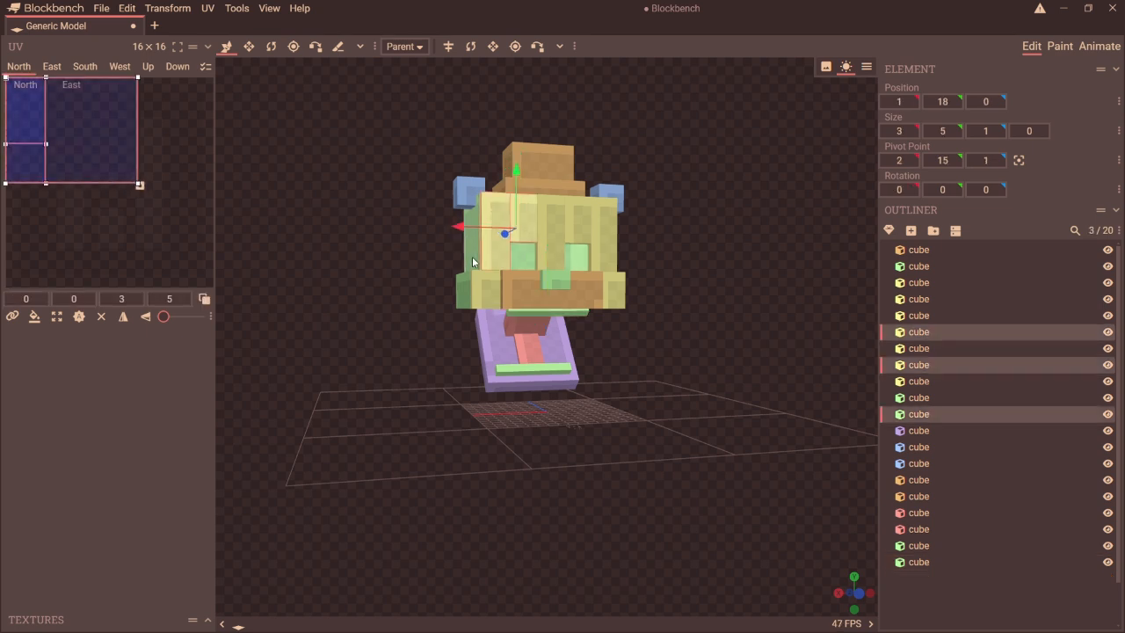
pyautogui.keyDown('shift'); pyautogui.click(466, 292); pyautogui.keyUp('shift')
pyautogui.keyDown('shift'); pyautogui.click(505, 278); pyautogui.keyUp('shift')
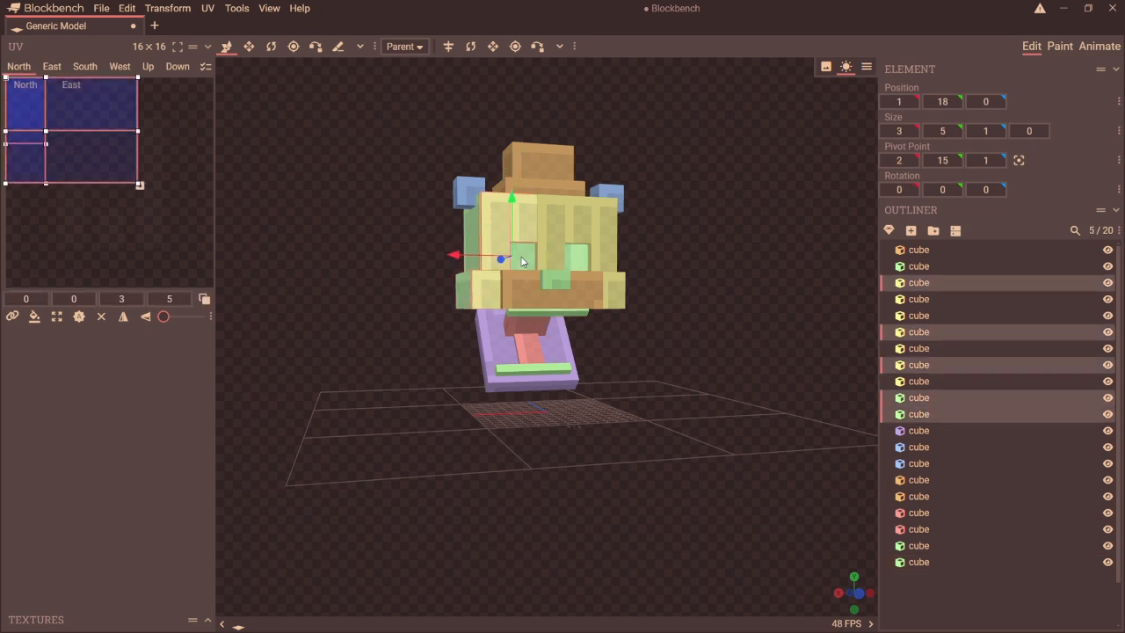
pyautogui.keyDown('shift'); pyautogui.click(562, 231); pyautogui.keyUp('shift')
pyautogui.keyDown('shift'); pyautogui.click(580, 233); pyautogui.keyUp('shift')
pyautogui.keyDown('shift'); pyautogui.click(614, 252); pyautogui.keyUp('shift')
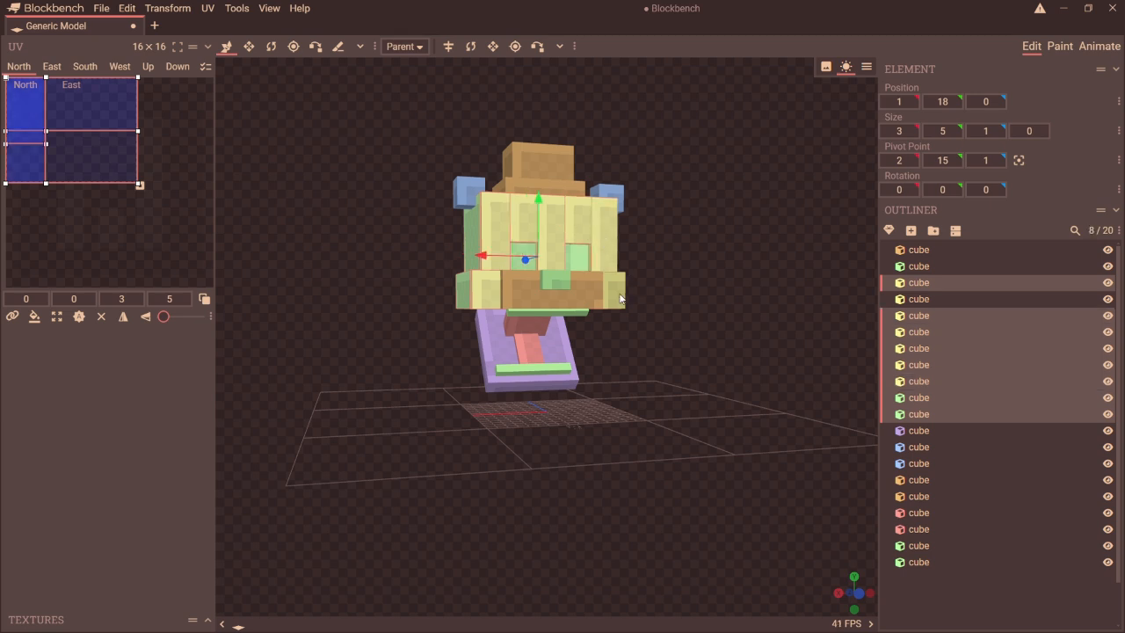
pyautogui.keyDown('shift'); pyautogui.click(617, 298); pyautogui.keyUp('shift')
pyautogui.keyDown('shift'); pyautogui.click(618, 193); pyautogui.keyUp('shift')
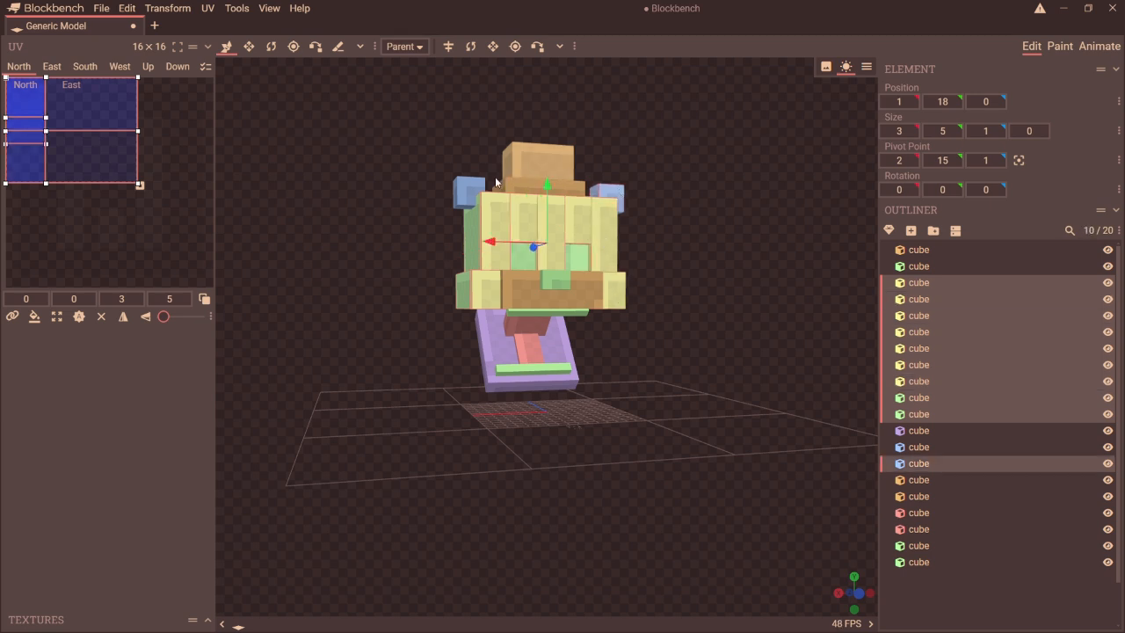
pyautogui.keyDown('shift'); pyautogui.click(468, 192); pyautogui.keyUp('shift')
pyautogui.keyDown('shift'); pyautogui.click(492, 356); pyautogui.keyUp('shift')
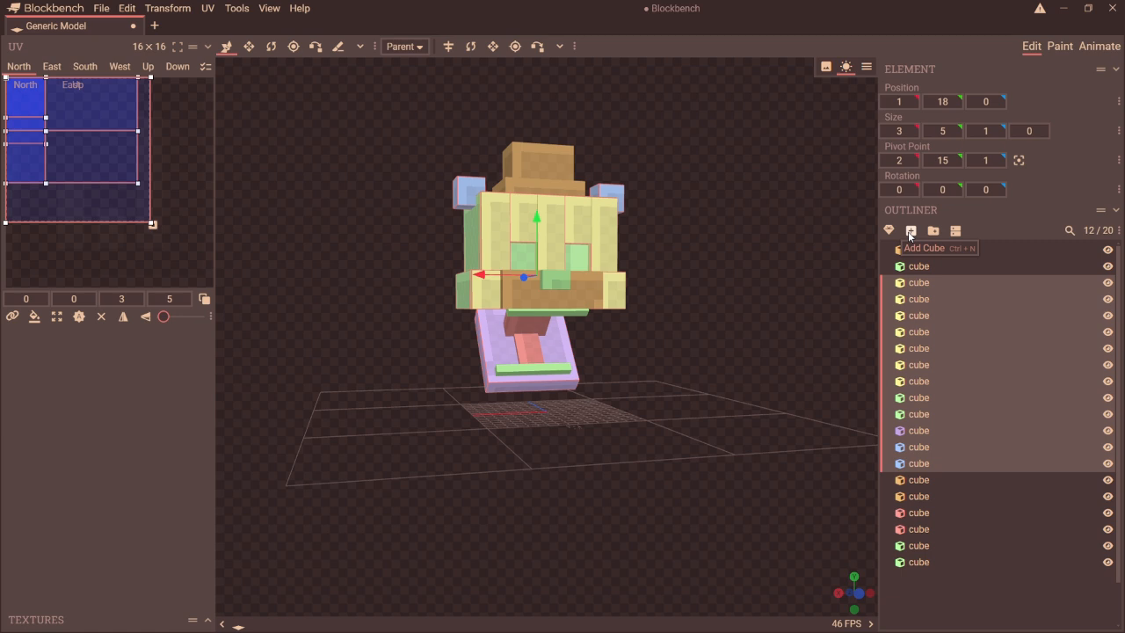
# - Create a texture template named texture for the selected cubes in Paint mode, with 16x pixel density and rearranged UVs
pyautogui.click(1059, 46)
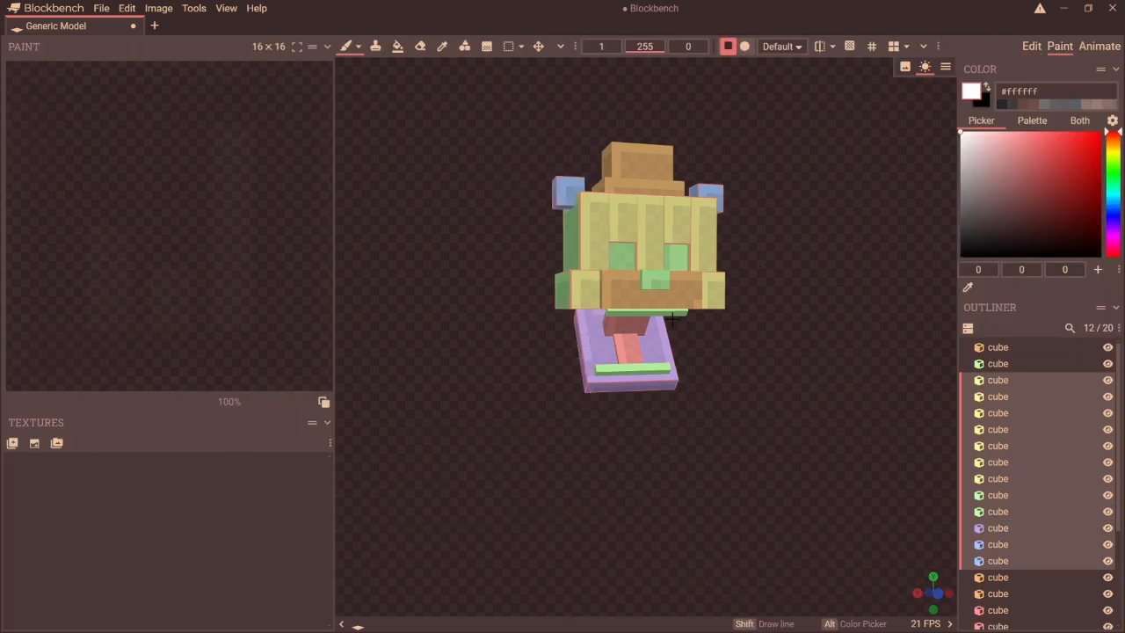
pyautogui.click(31, 444)
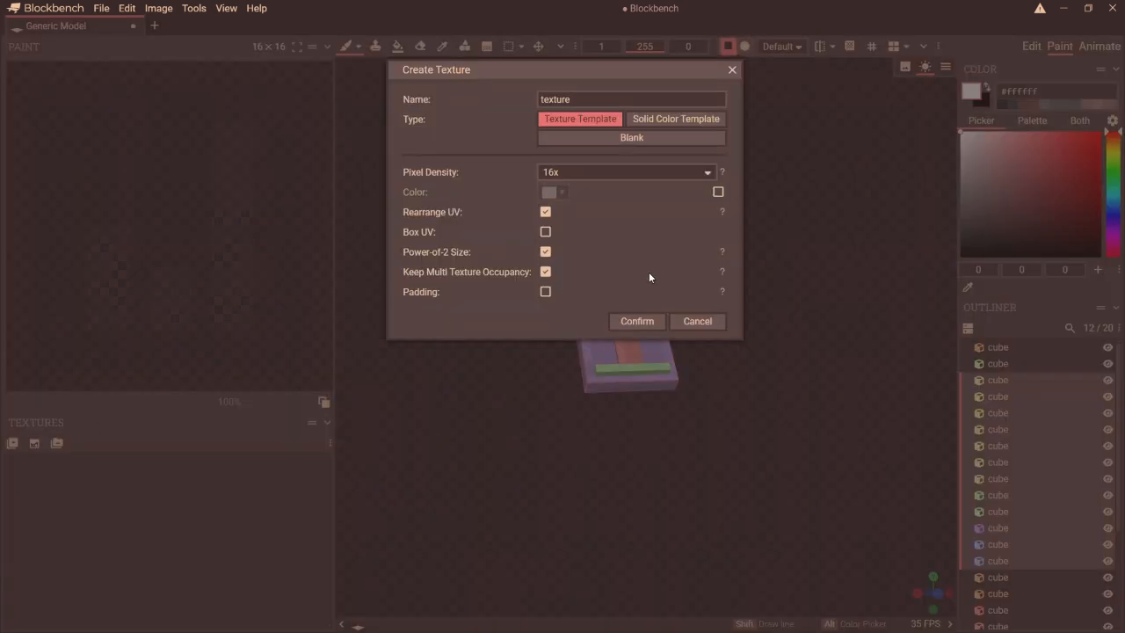
pyautogui.click(655, 324)
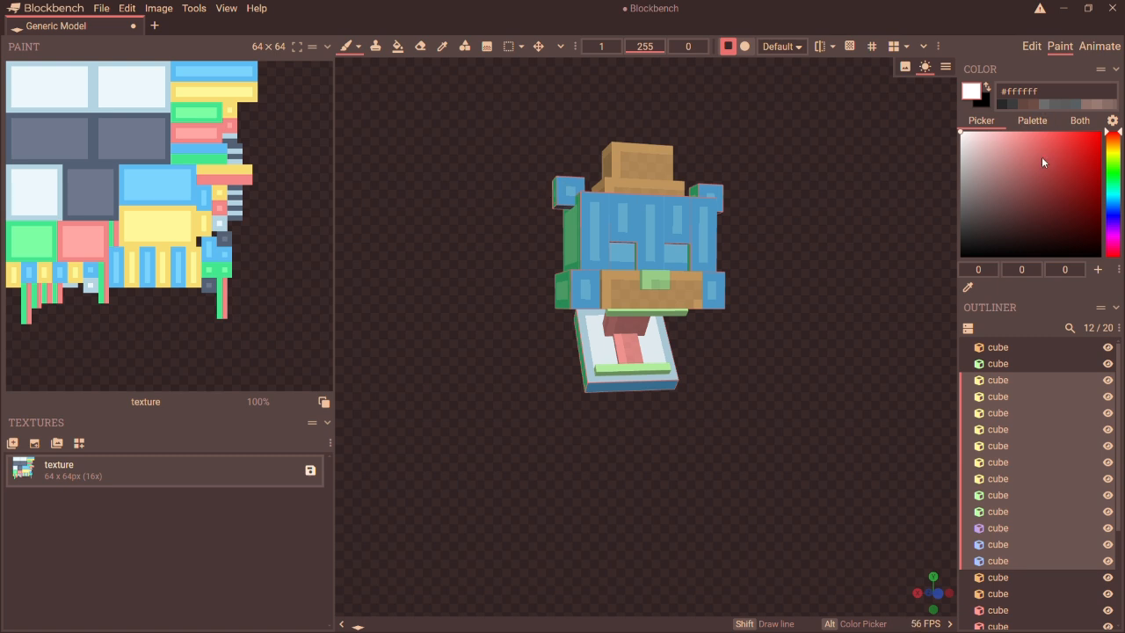
# - Fill the front face of the short pillar starting at X 1 and Y 18 with brown #76583d
pyautogui.moveTo(1044, 162); pyautogui.dragTo(1033, 186)
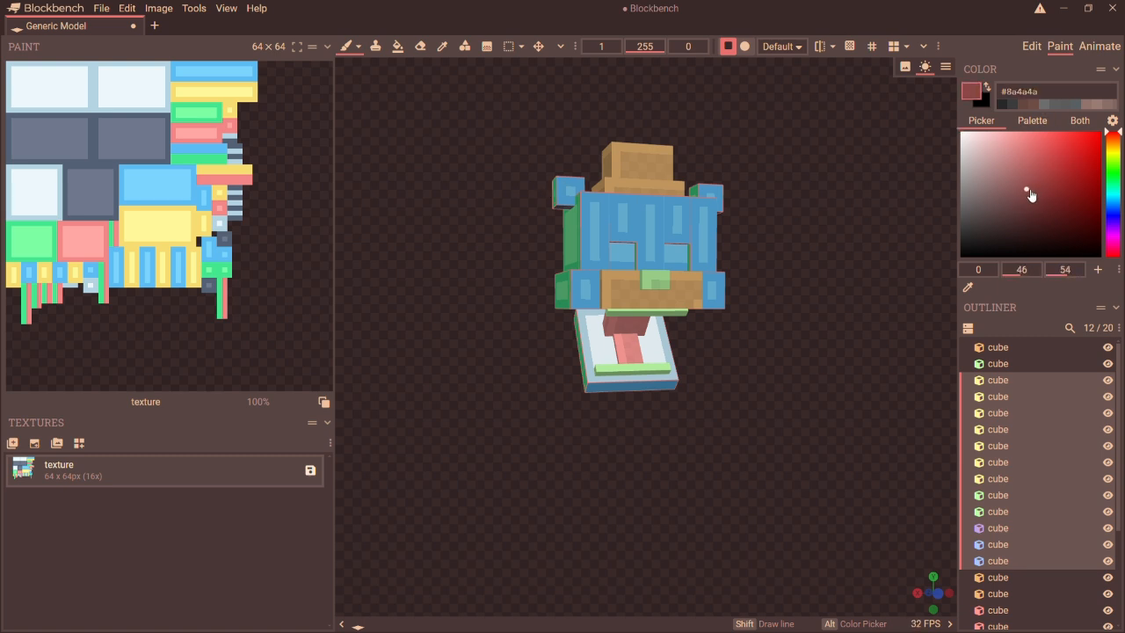
pyautogui.moveTo(1115, 143); pyautogui.dragTo(1121, 148)
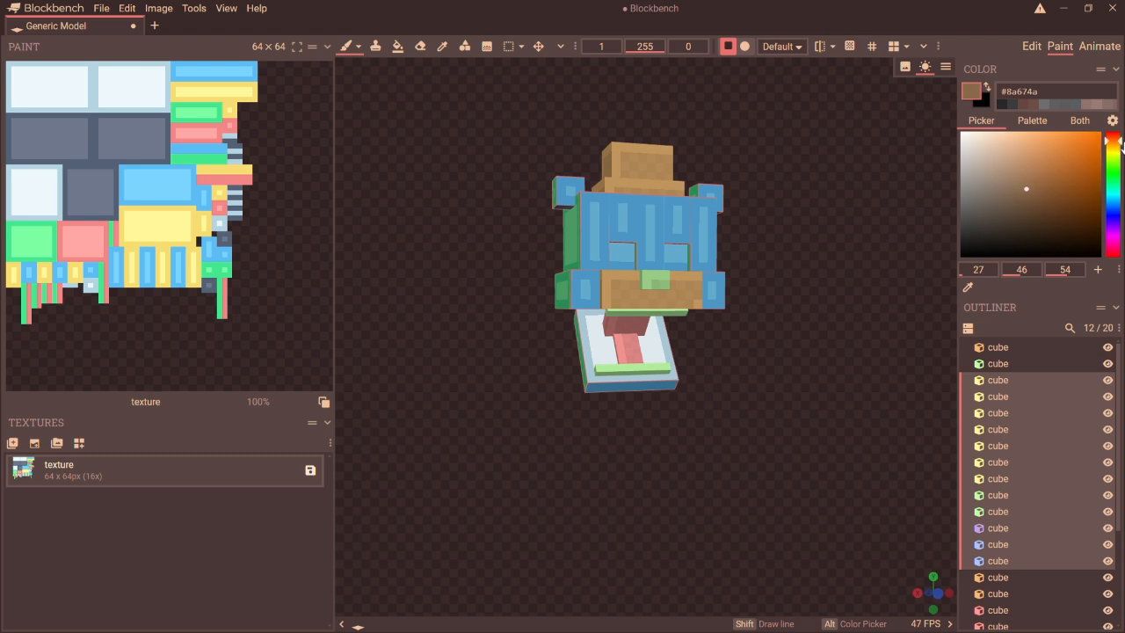
pyautogui.moveTo(1042, 194)
pyautogui.mouseDown()
pyautogui.moveTo(1031, 192)
pyautogui.moveTo(1042, 200)
pyautogui.moveTo(1022, 218)
pyautogui.moveTo(1013, 186)
pyautogui.moveTo(1011, 209)
pyautogui.moveTo(1041, 211)
pyautogui.moveTo(1025, 213)
pyautogui.moveTo(1029, 202)
pyautogui.mouseUp()
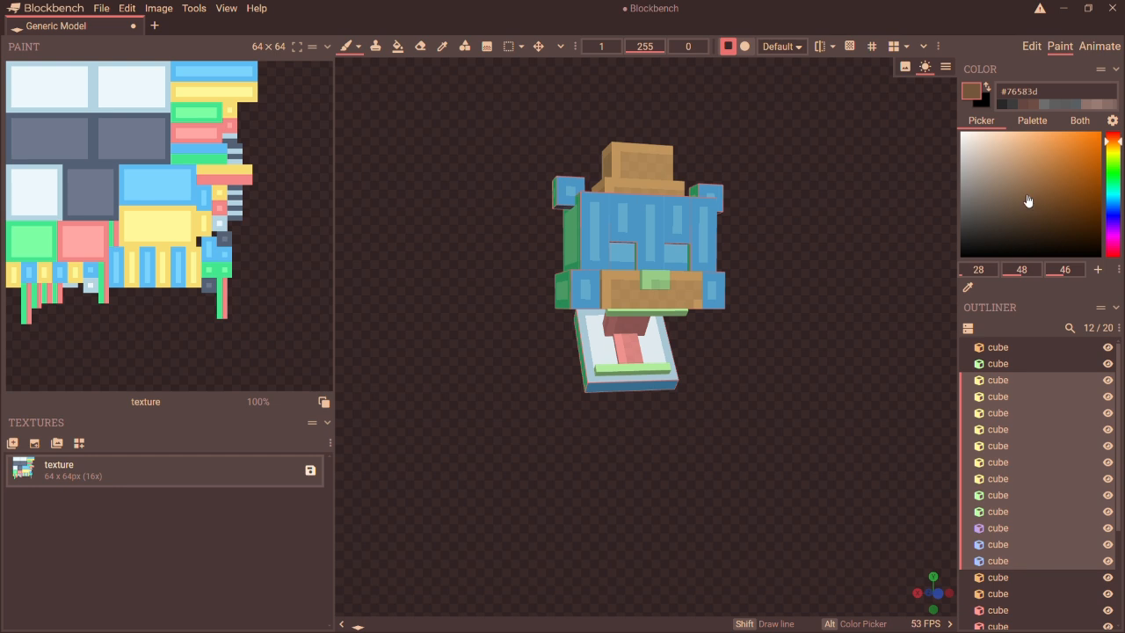
pyautogui.click(398, 46)
pyautogui.click(613, 220)
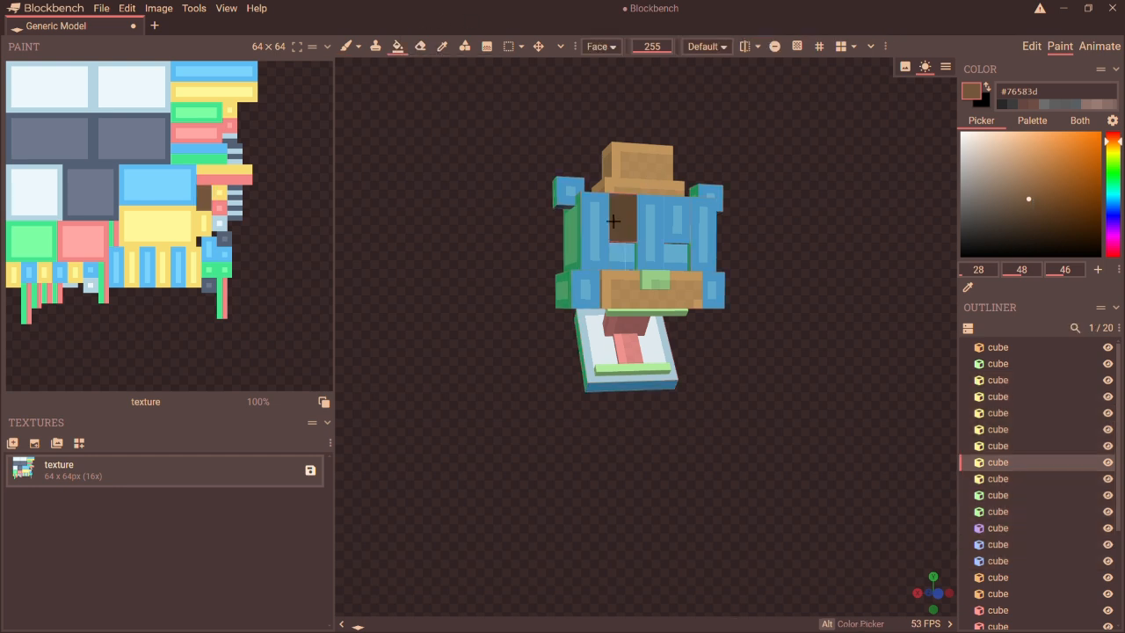
# - Adjust the fill colour to #7a5e44 and fill the front faces of the five upper face pillars with it
pyautogui.click(605, 225)
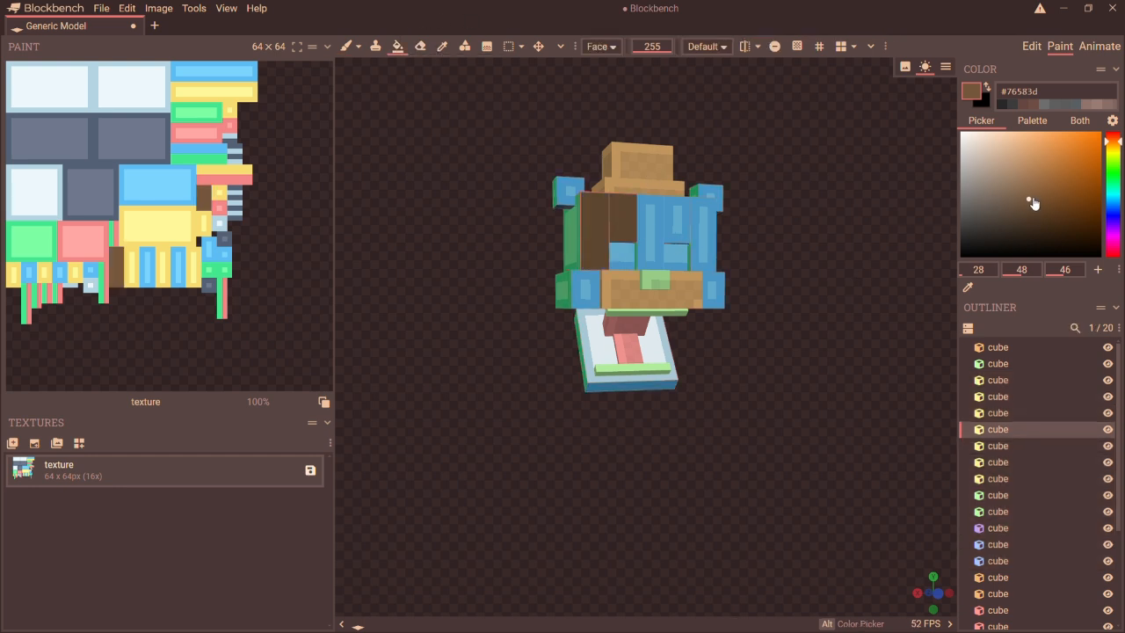
pyautogui.moveTo(1033, 202); pyautogui.dragTo(1025, 201)
pyautogui.click(626, 233)
pyautogui.click(607, 233)
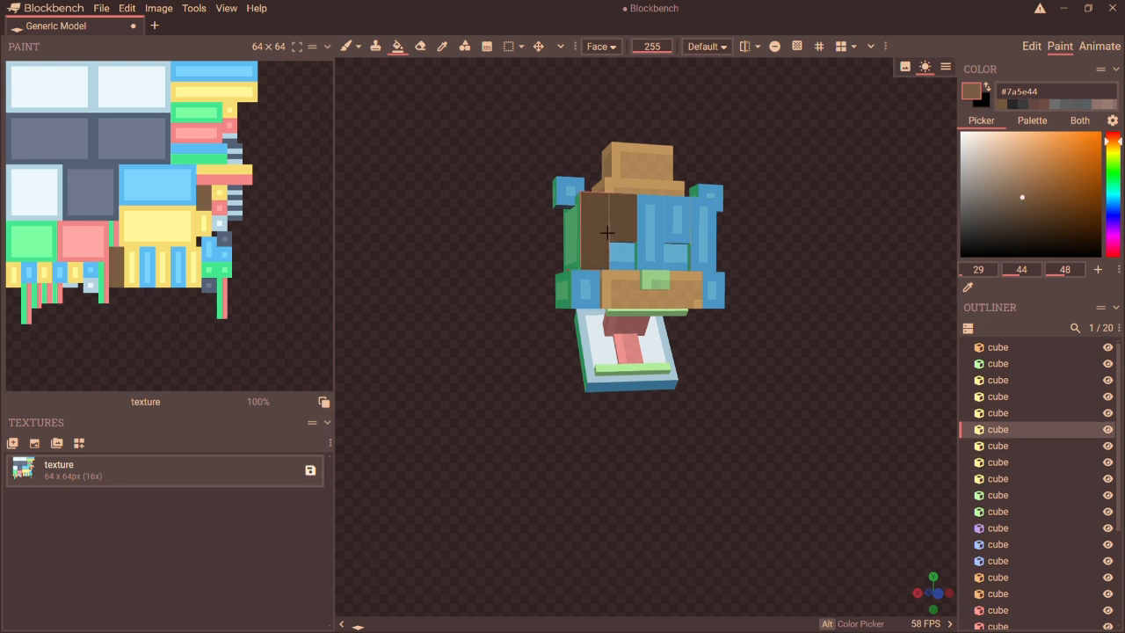
pyautogui.click(660, 239)
pyautogui.click(687, 239)
pyautogui.click(707, 237)
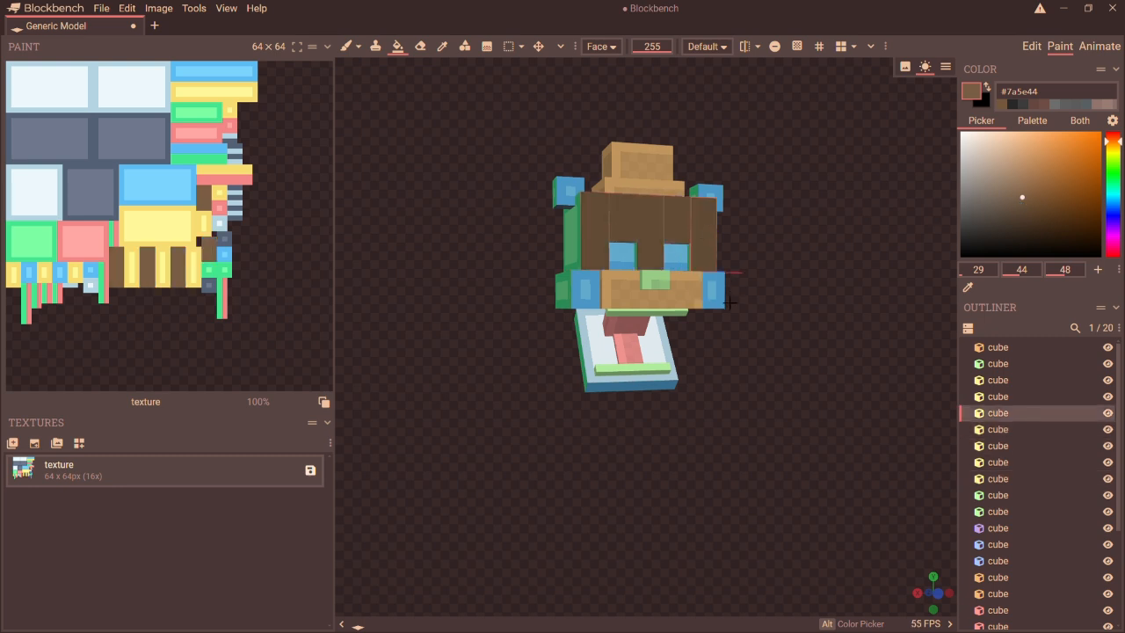
# - Fill the fronts of both cheek blocks and the green outer side faces of the head with brown #7a5e44
pyautogui.click(716, 295)
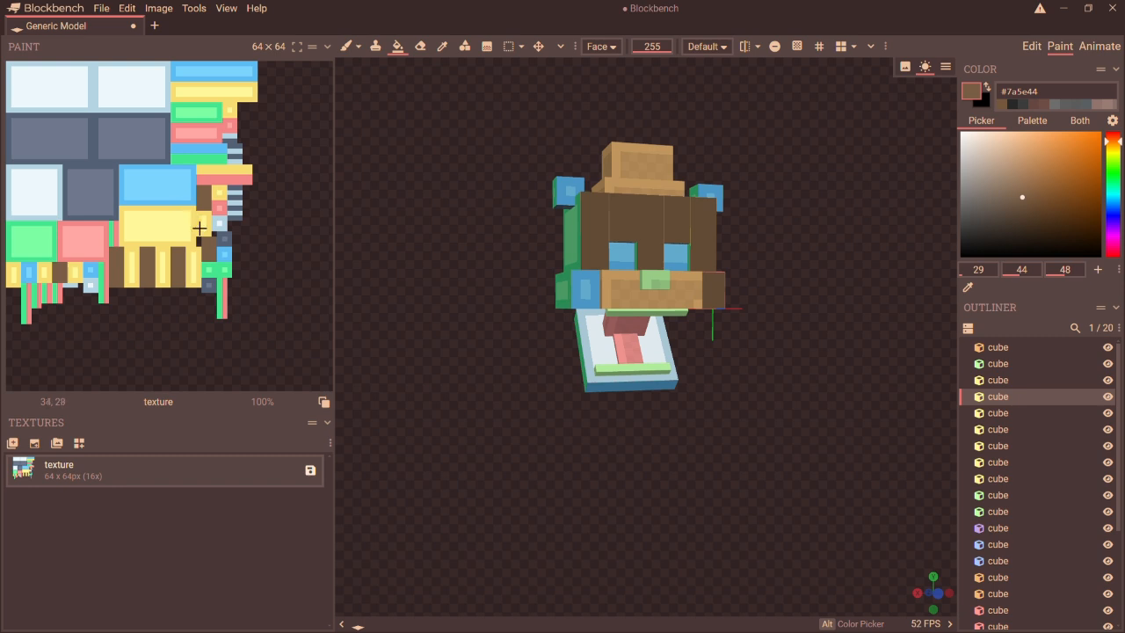
pyautogui.click(596, 301)
pyautogui.click(574, 295)
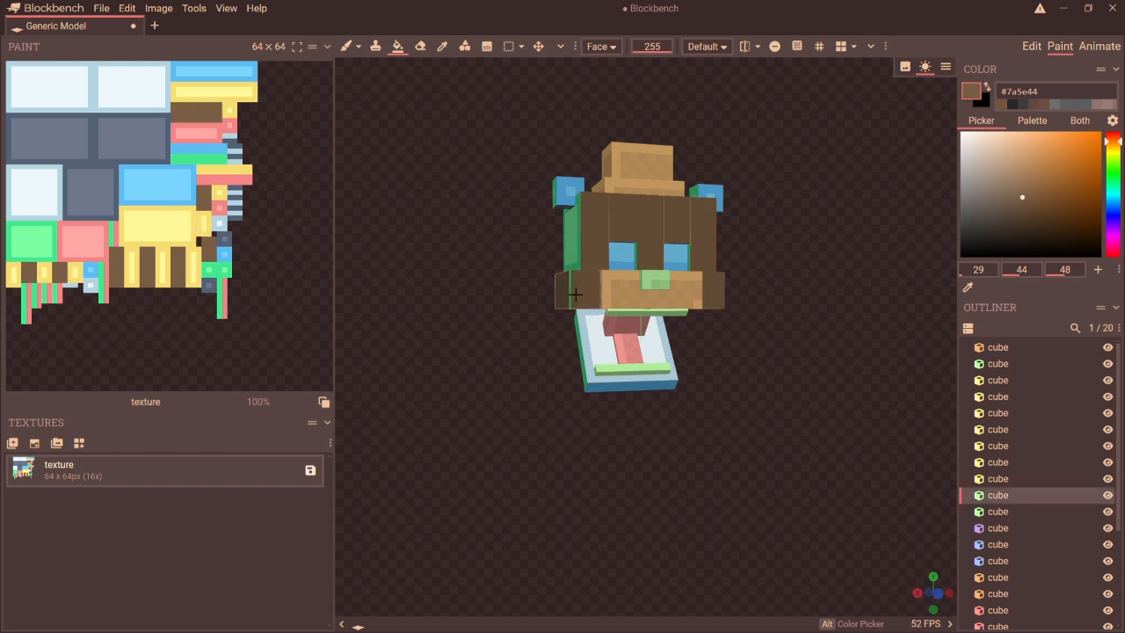
pyautogui.click(582, 264)
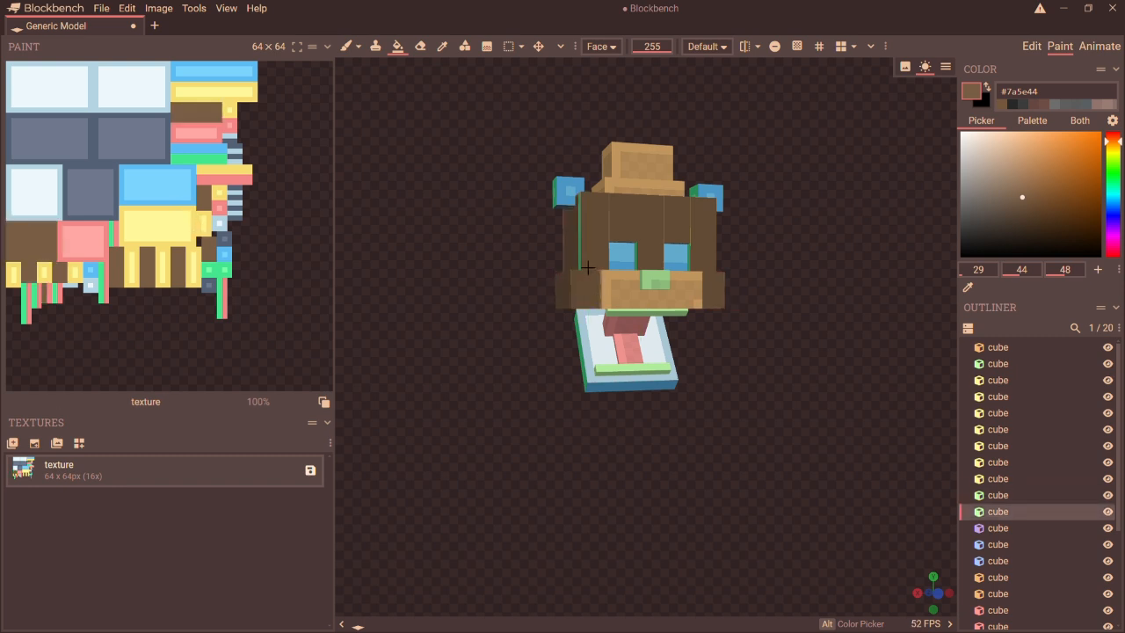
pyautogui.click(588, 267)
# - Fill the head's opposite red side, the ledge above its cheek block and the top of the head with brown #7a5e44
pyautogui.moveTo(942, 580); pyautogui.dragTo(917, 586)
pyautogui.click(668, 301)
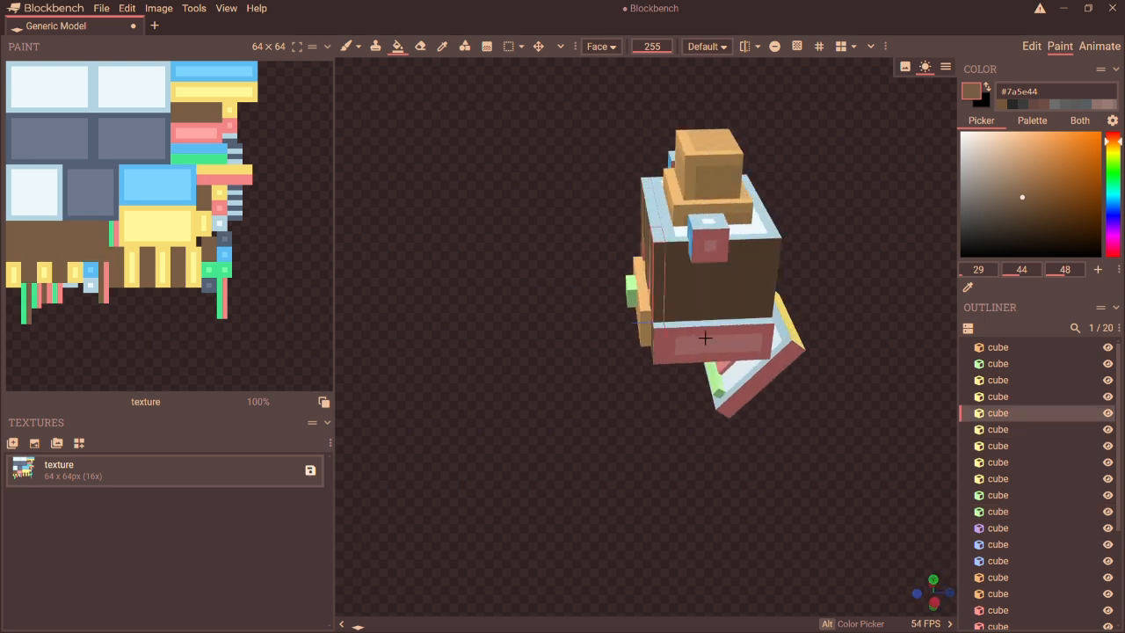
pyautogui.click(669, 350)
pyautogui.click(662, 327)
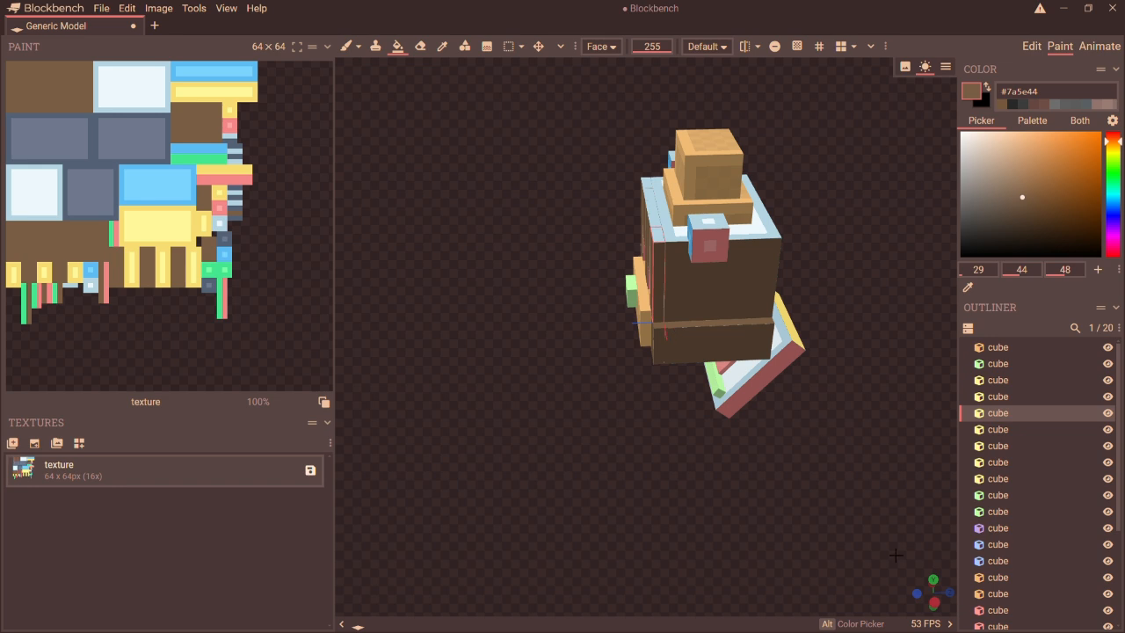
pyautogui.click(673, 248)
pyautogui.click(666, 222)
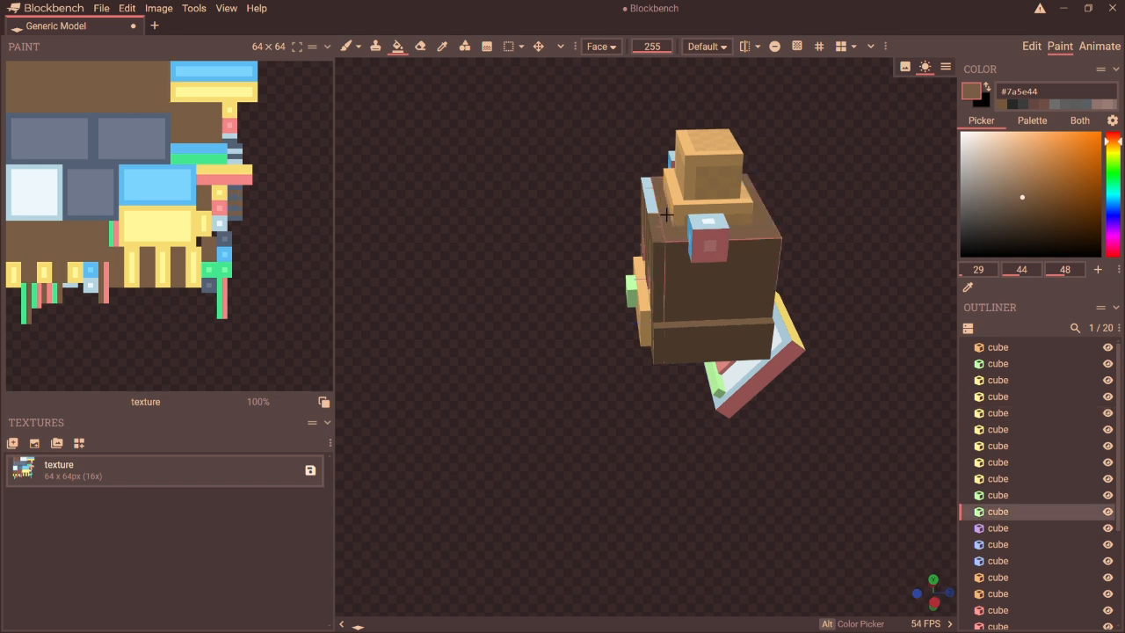
pyautogui.click(661, 209)
pyautogui.click(659, 197)
# - Fill the small leftover cheek top and the back, green side and top faces of the nearby corner ear with brown #7a5e44
pyautogui.click(932, 582)
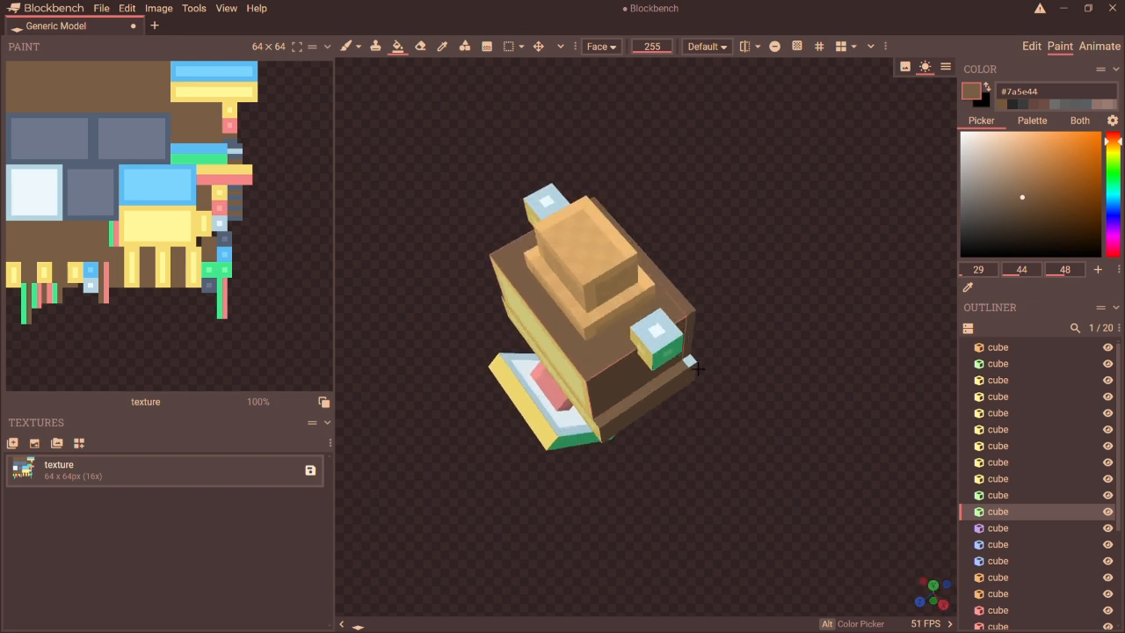
pyautogui.click(694, 363)
pyautogui.click(661, 350)
pyautogui.click(655, 332)
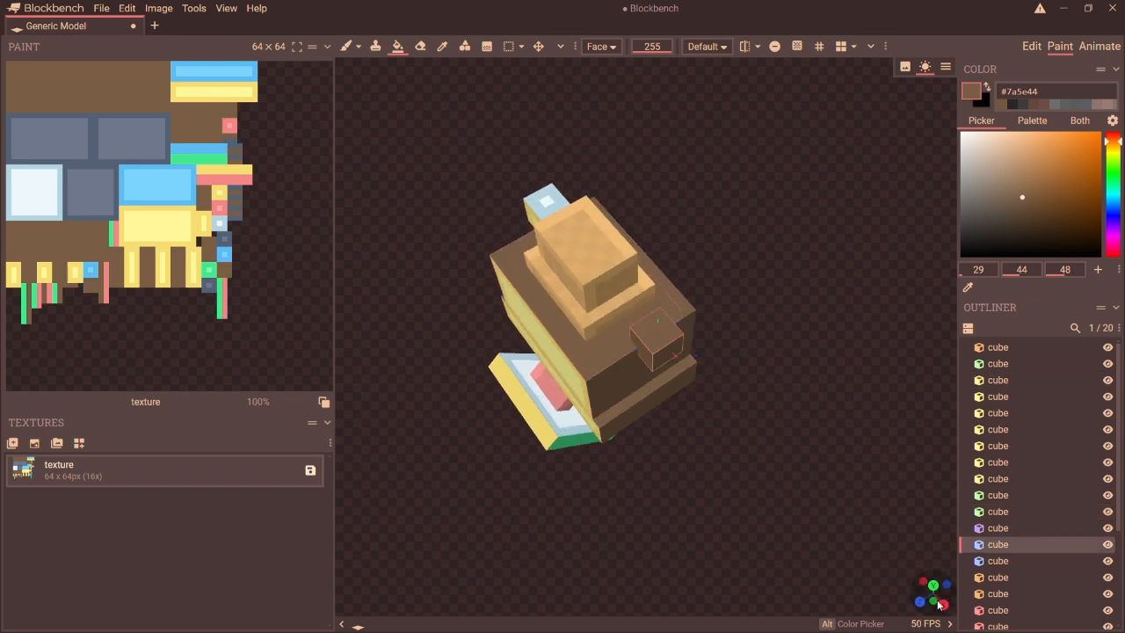
# - Fill the faces of the other corner ear and the first ear's blue front face with brown #7a5e44
pyautogui.moveTo(939, 604)
pyautogui.mouseDown()
pyautogui.moveTo(941, 589)
pyautogui.moveTo(941, 601)
pyautogui.moveTo(928, 589)
pyautogui.mouseUp()
pyautogui.click(733, 195)
pyautogui.click(665, 180)
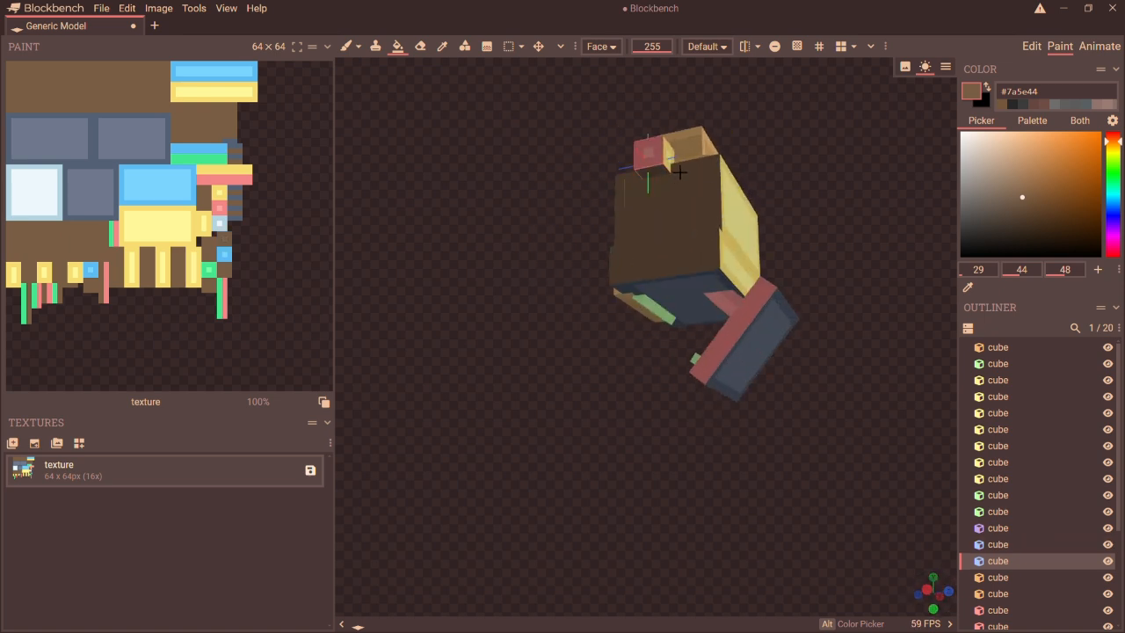
pyautogui.click(670, 169)
pyautogui.click(658, 167)
pyautogui.moveTo(934, 590); pyautogui.dragTo(932, 595)
pyautogui.click(745, 202)
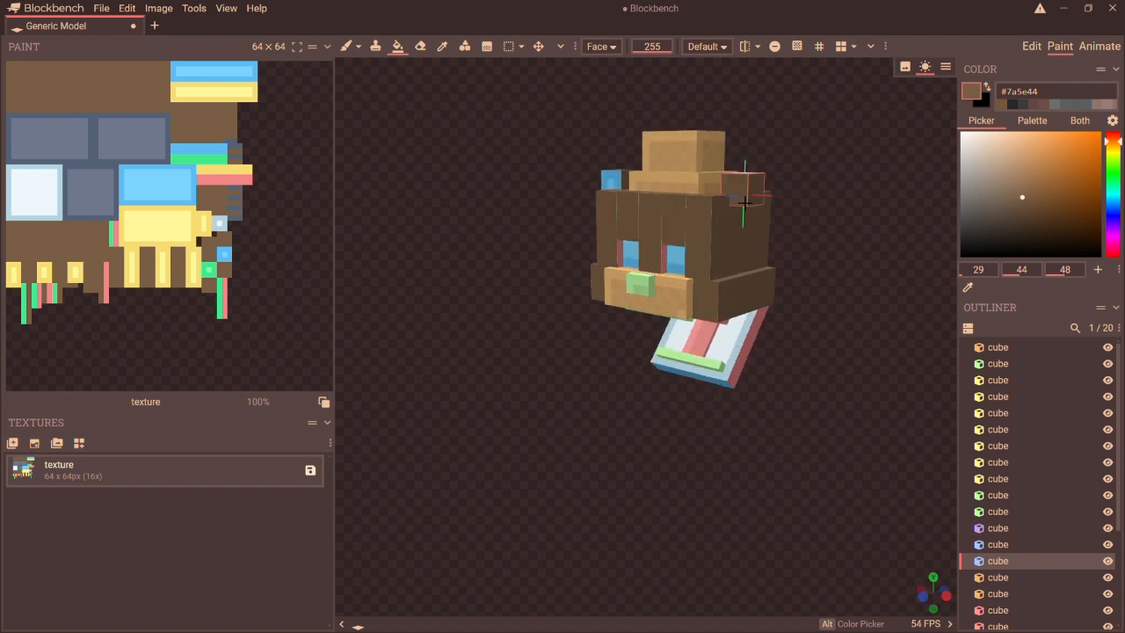
pyautogui.click(618, 182)
pyautogui.moveTo(932, 592); pyautogui.dragTo(934, 594)
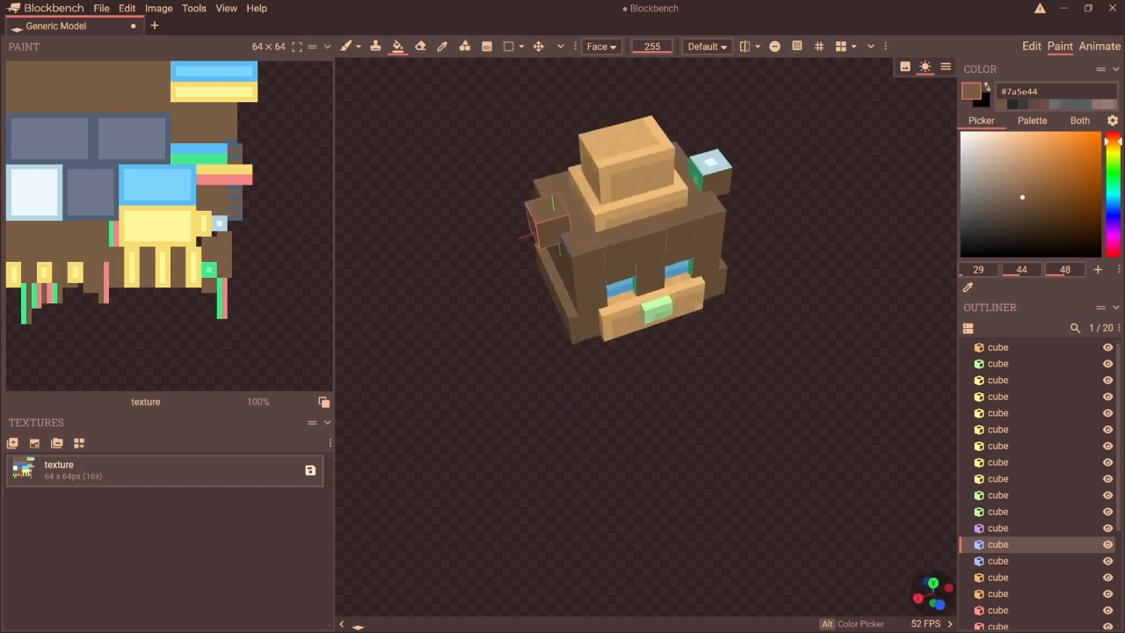
pyautogui.click(723, 176)
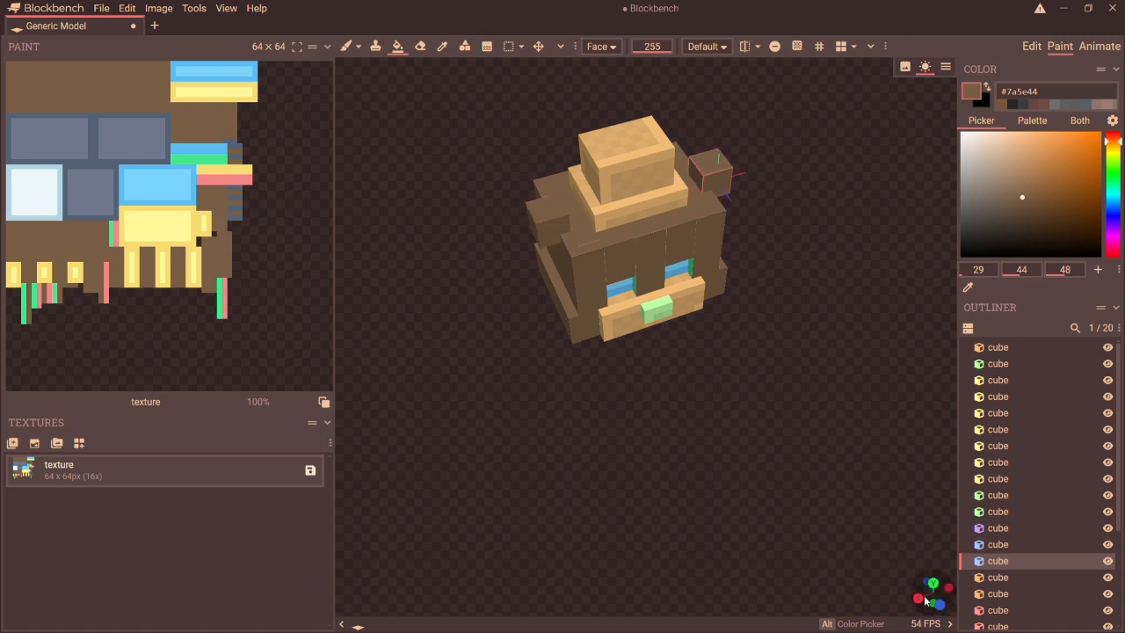
# - Fill the tilted lower jaw's inner face, front edge and green side with brown #7a5e44
pyautogui.moveTo(932, 592); pyautogui.dragTo(932, 585)
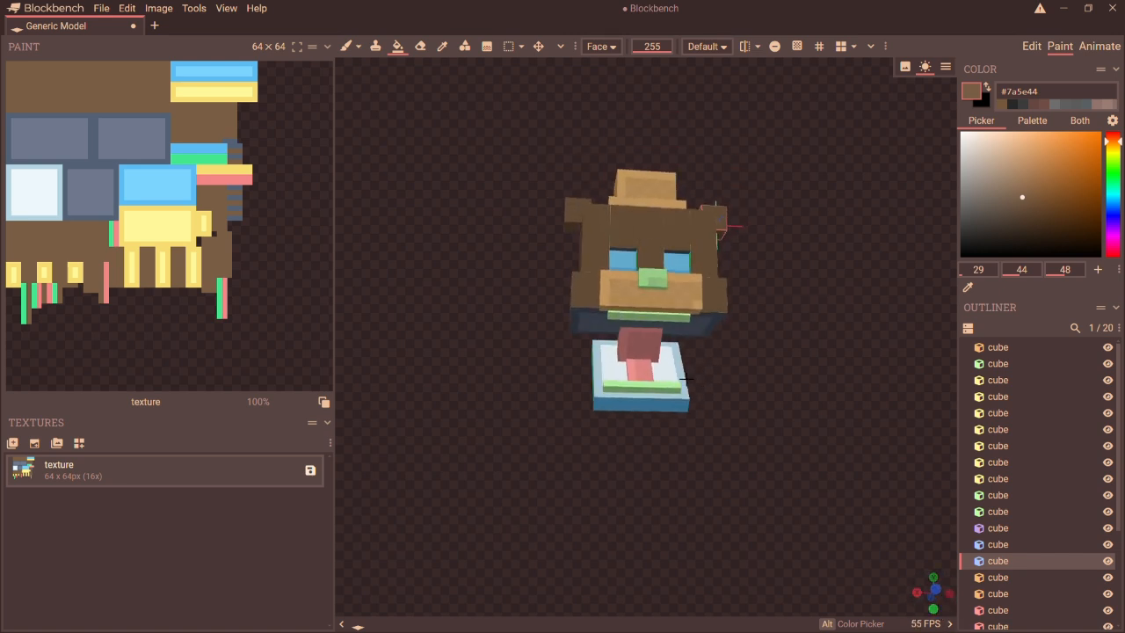
pyautogui.click(681, 380)
pyautogui.click(616, 407)
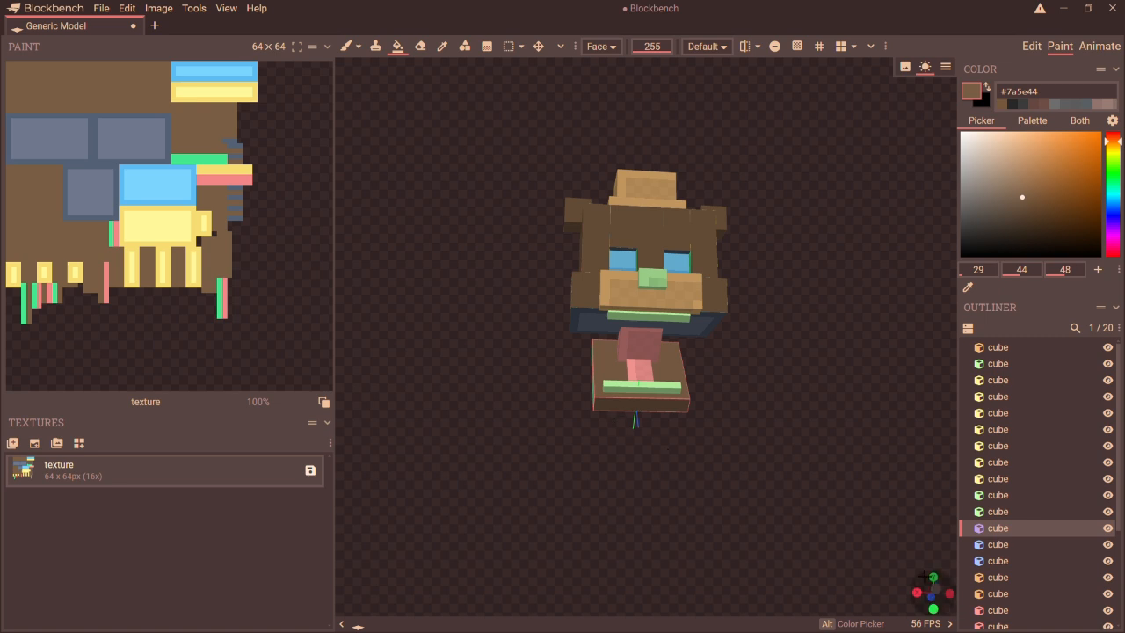
pyautogui.moveTo(934, 590); pyautogui.dragTo(957, 590)
pyautogui.click(582, 401)
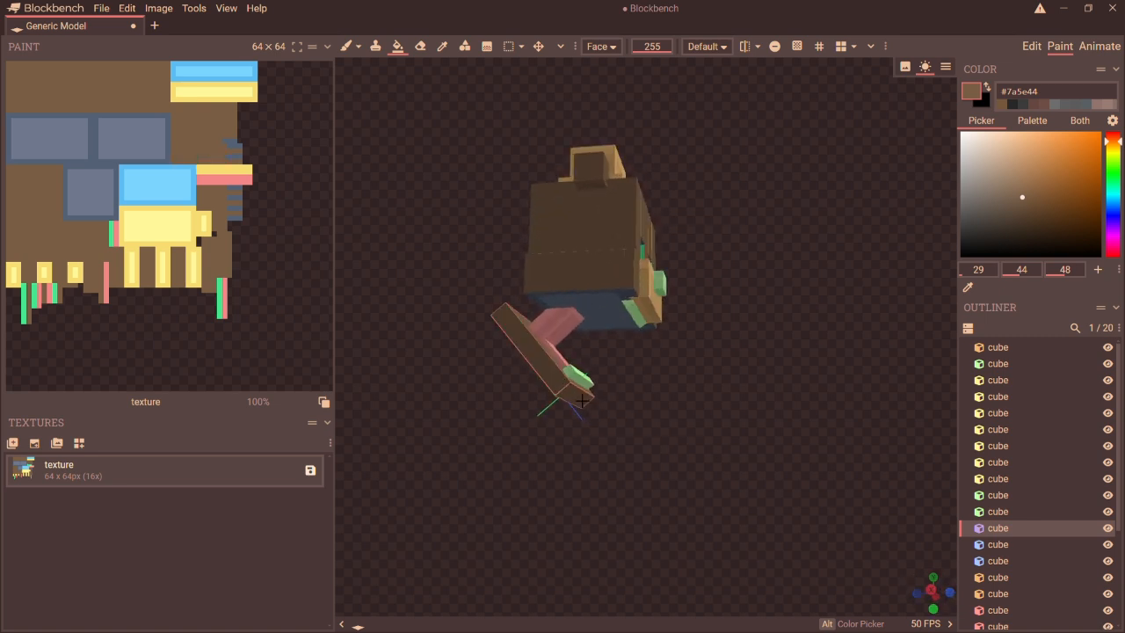
# - Fill the two yellow back faces of the head and the jaw's underside, back edge and red side with brown #7a5e44
pyautogui.click(914, 592)
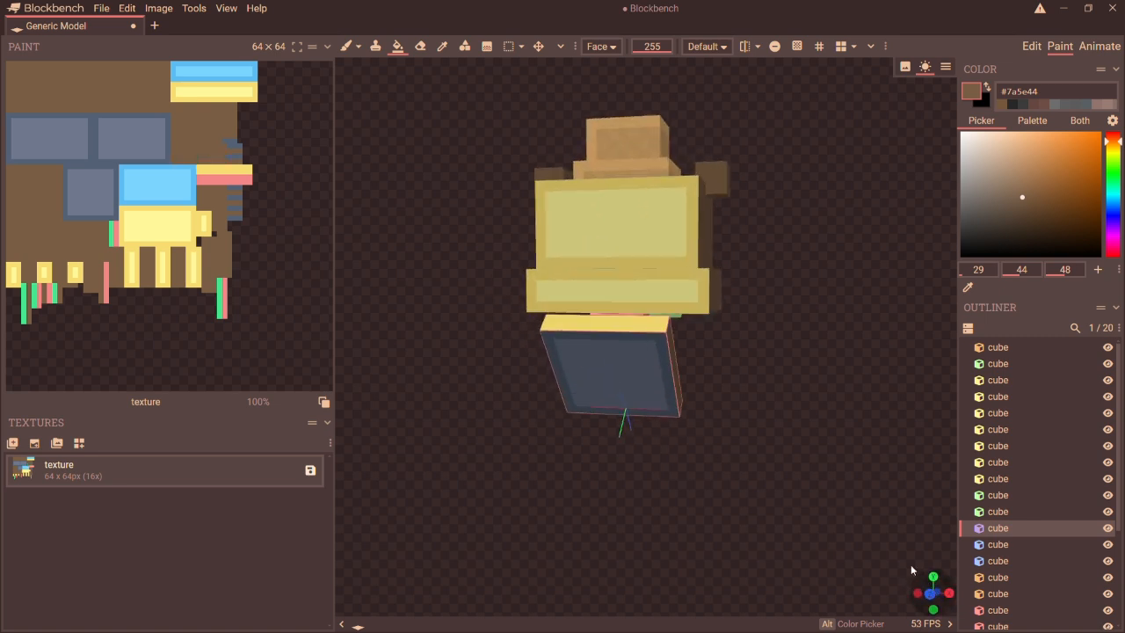
pyautogui.click(622, 302)
pyautogui.click(598, 256)
pyautogui.click(656, 392)
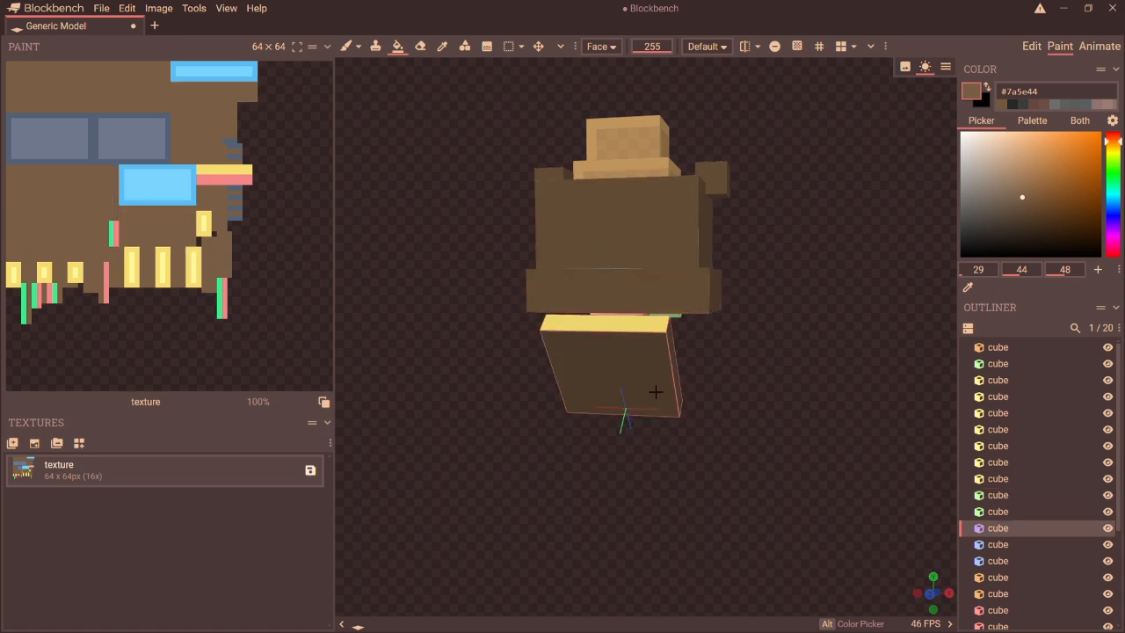
pyautogui.click(592, 326)
pyautogui.click(918, 594)
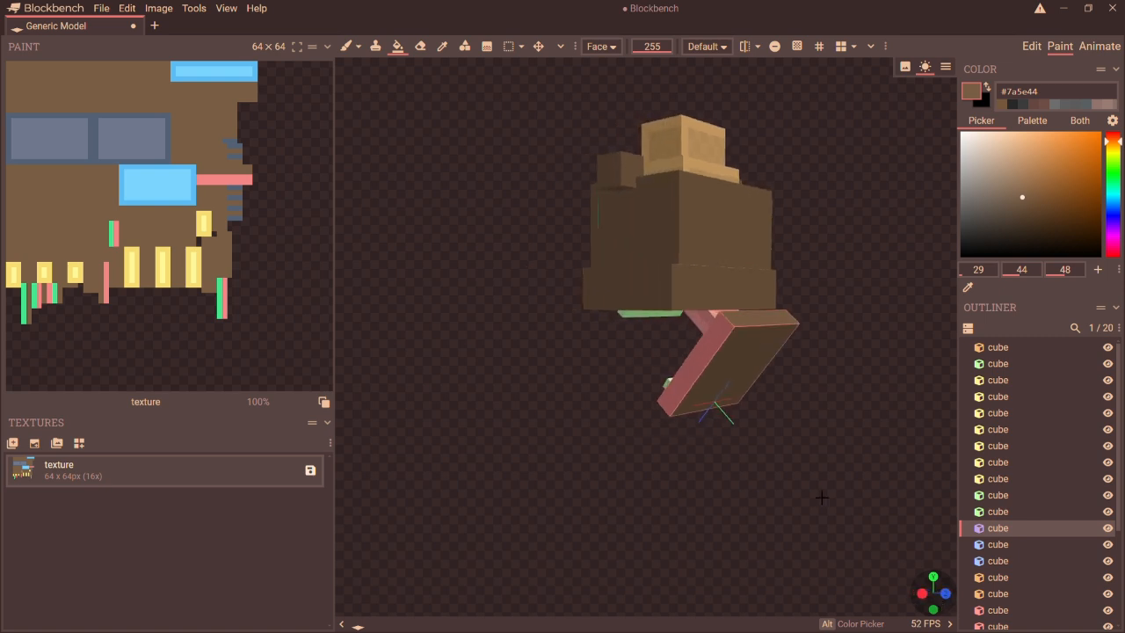
pyautogui.click(704, 382)
# - Paint one-pixel brush spots in darker brown #705740 on the front of the face pillars and cheek blocks
pyautogui.moveTo(944, 598); pyautogui.dragTo(886, 597)
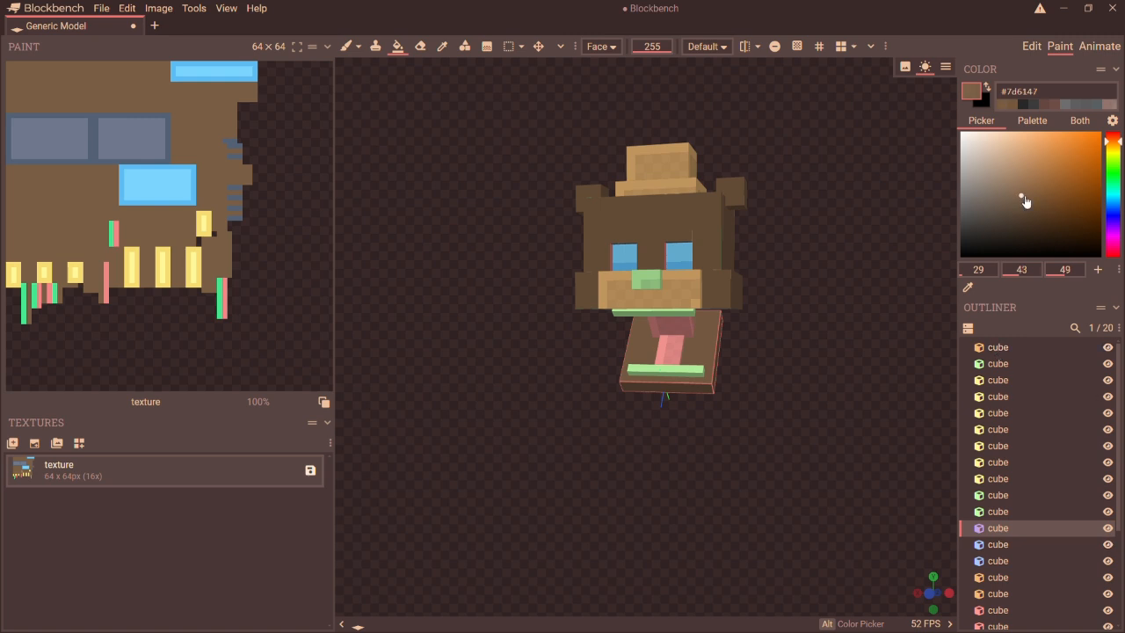
pyautogui.moveTo(1026, 202); pyautogui.dragTo(1026, 205)
pyautogui.click(350, 46)
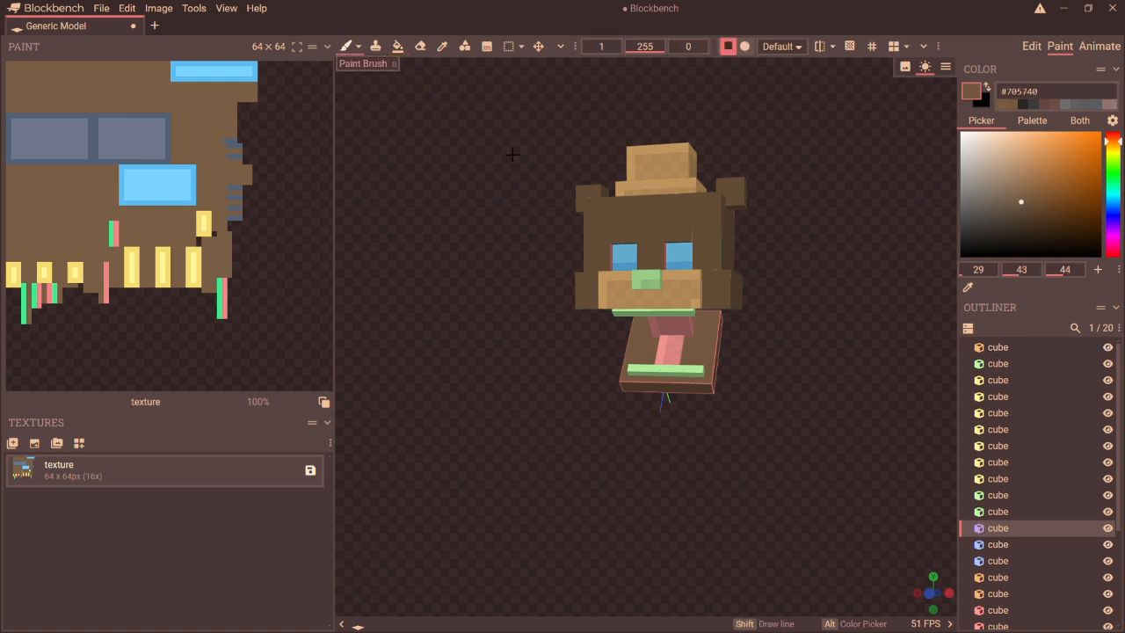
pyautogui.click(598, 208)
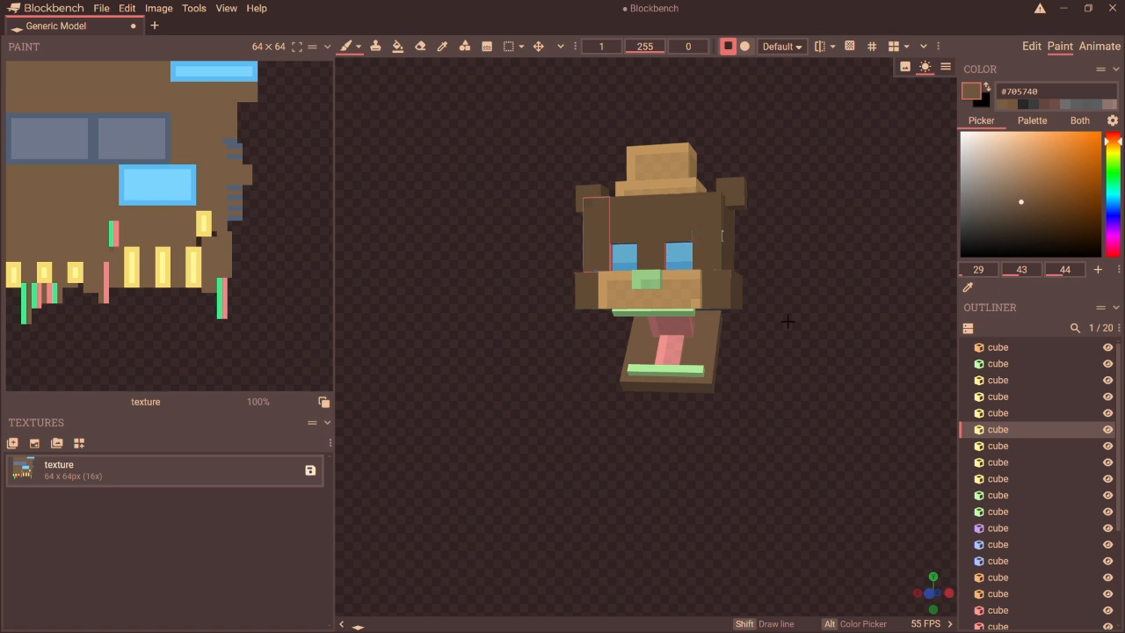
pyautogui.click(727, 302)
pyautogui.click(586, 303)
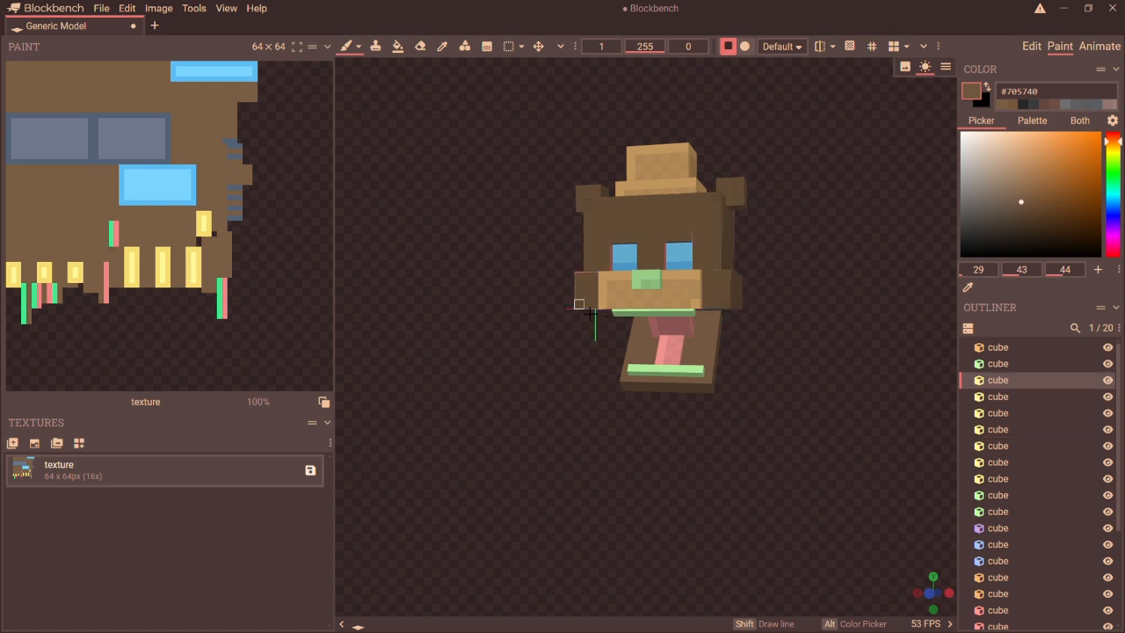
pyautogui.click(613, 272)
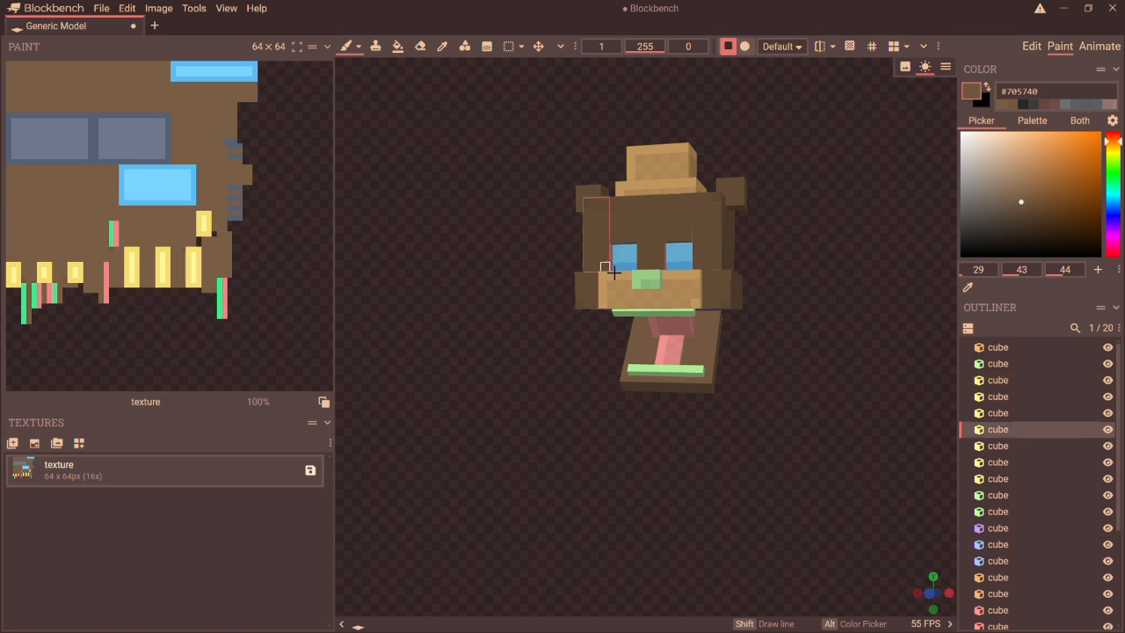
pyautogui.click(697, 265)
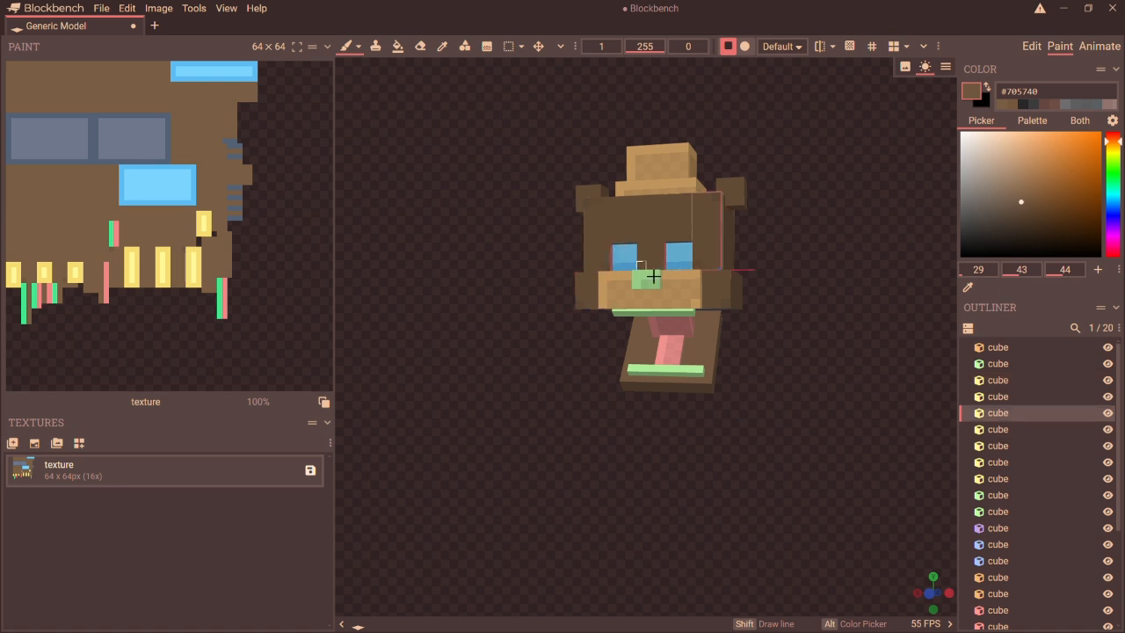
pyautogui.click(655, 275)
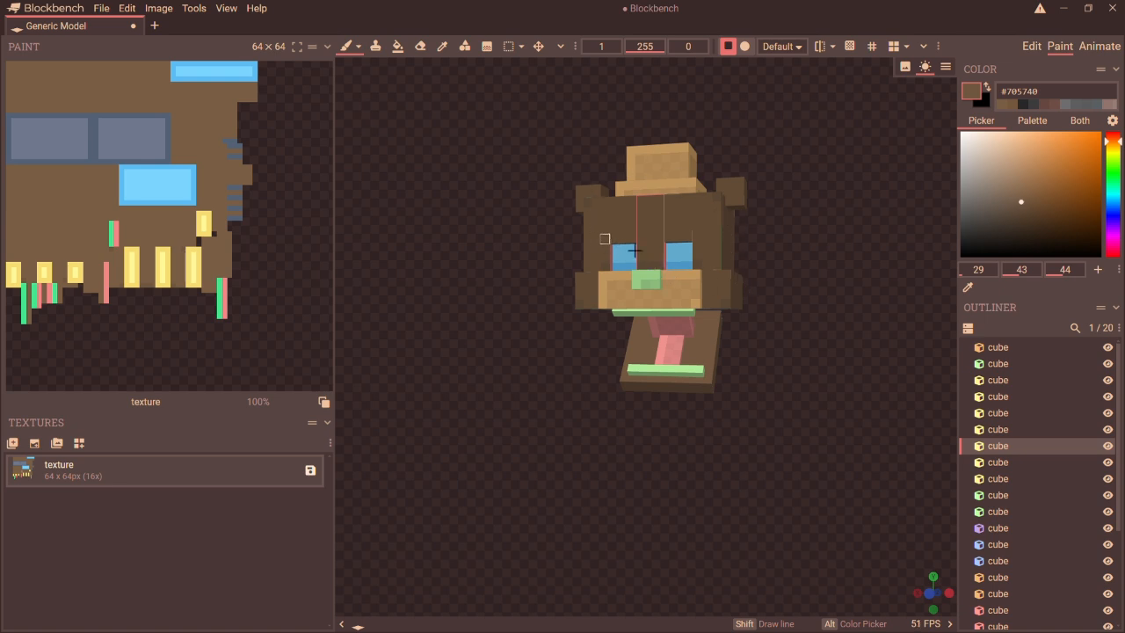
pyautogui.moveTo(651, 233); pyautogui.dragTo(651, 225)
# - Darken the brush colour to #664e39 and paint shading pixels on the face pillars beside the eyes
pyautogui.moveTo(1026, 207); pyautogui.dragTo(1026, 214)
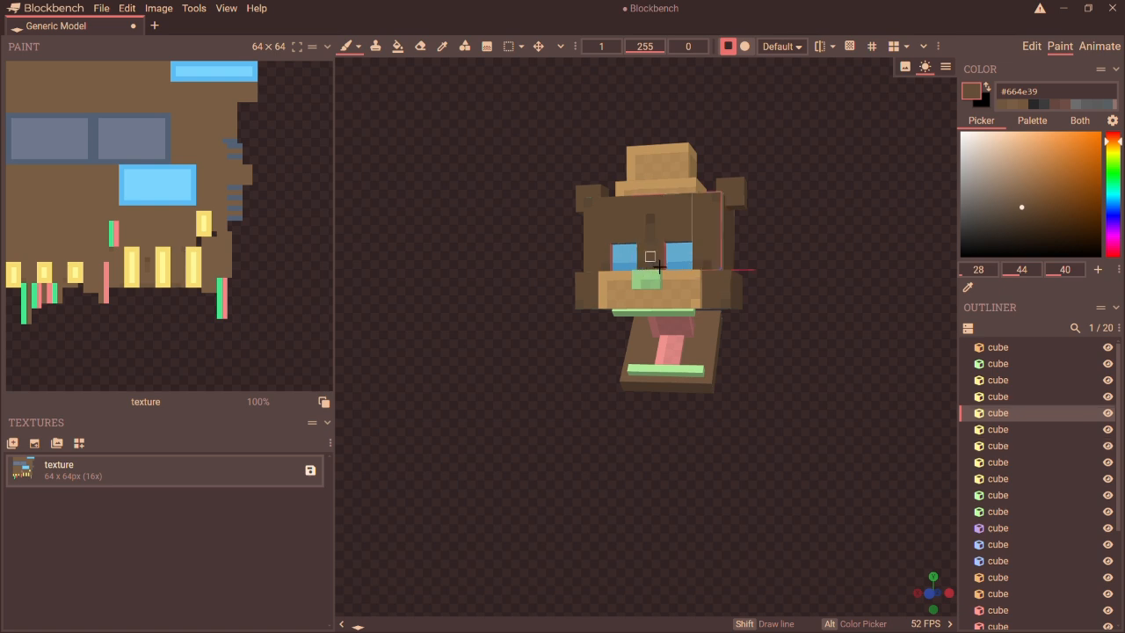
pyautogui.click(606, 276)
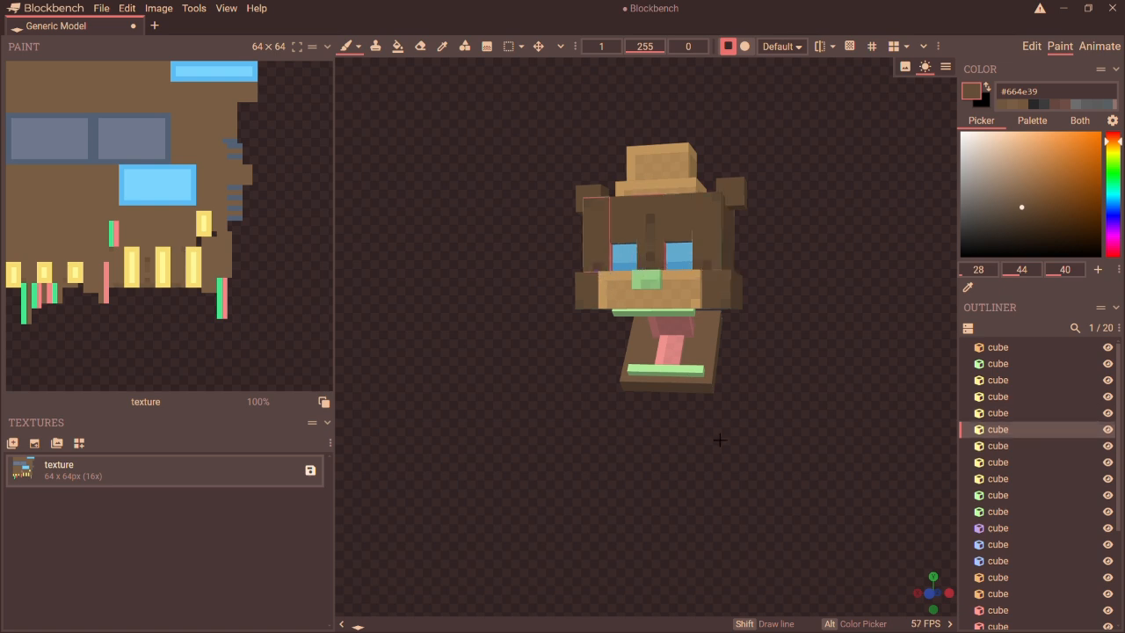
pyautogui.click(697, 315)
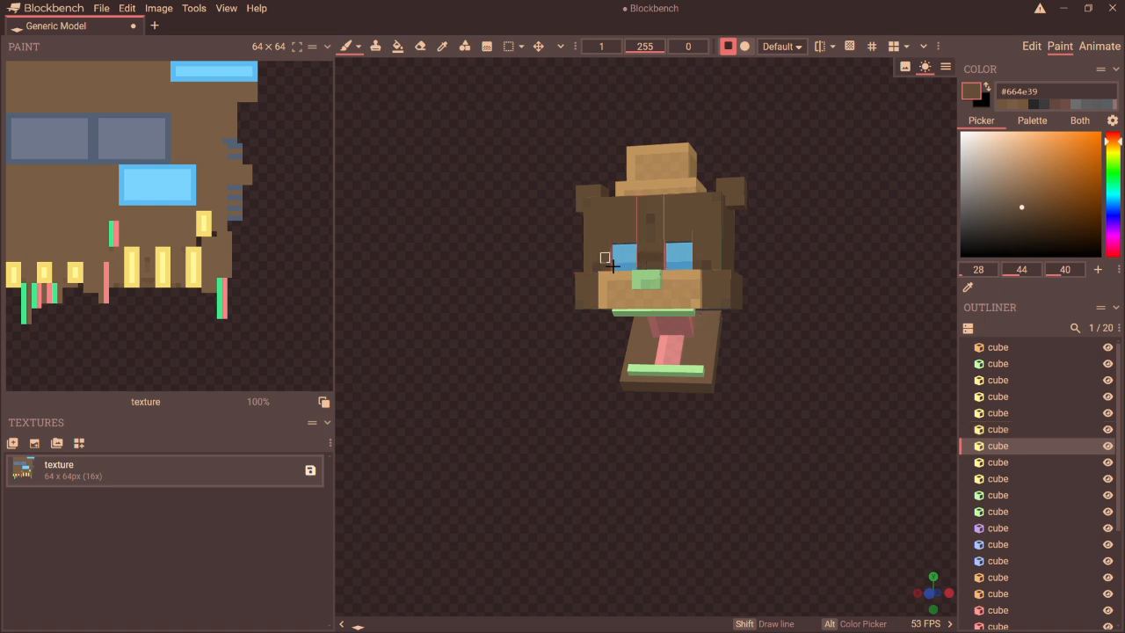
pyautogui.click(605, 259)
pyautogui.click(697, 256)
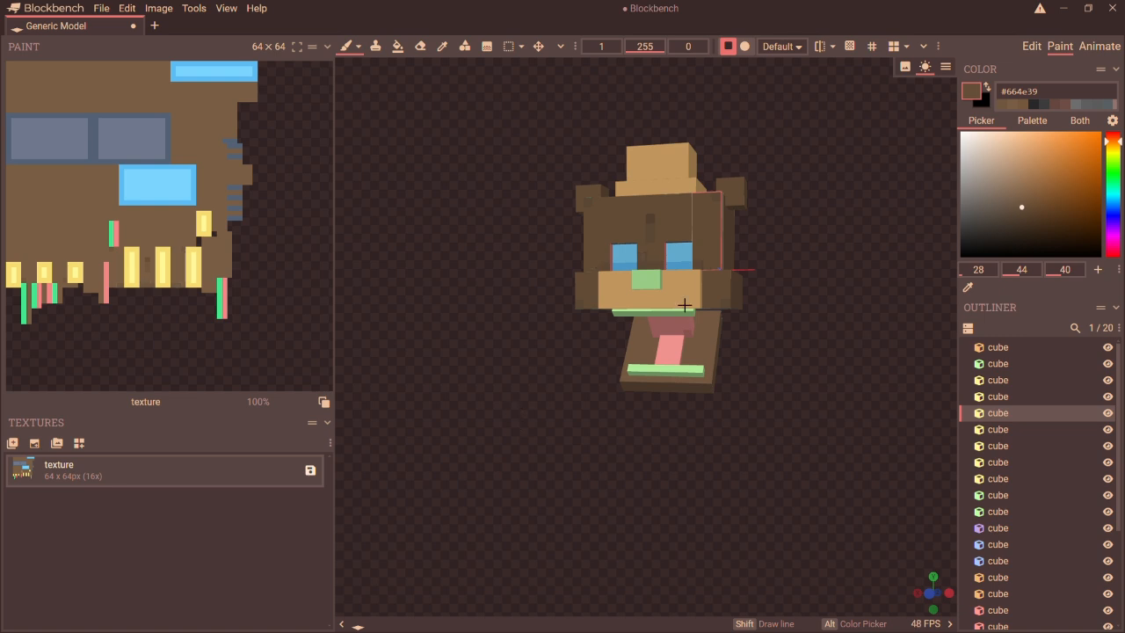
# - Paint #664e39 shading pixels on the cheek blocks, the top corners of the outer face pillars, and around the eyes
pyautogui.click(582, 299)
pyautogui.click(726, 304)
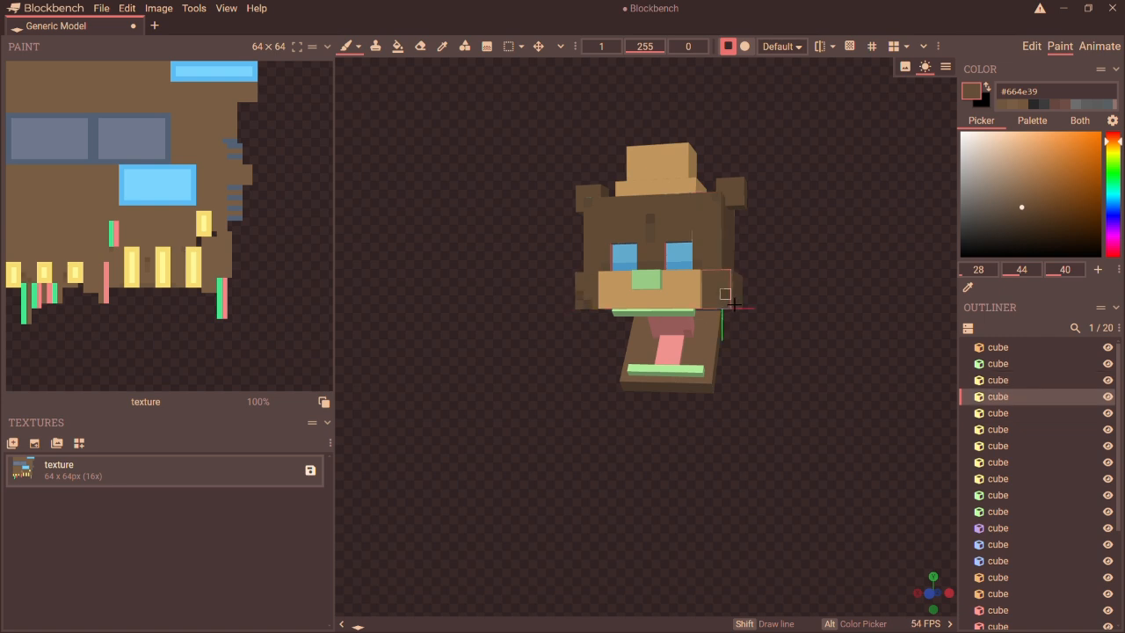
pyautogui.click(598, 222)
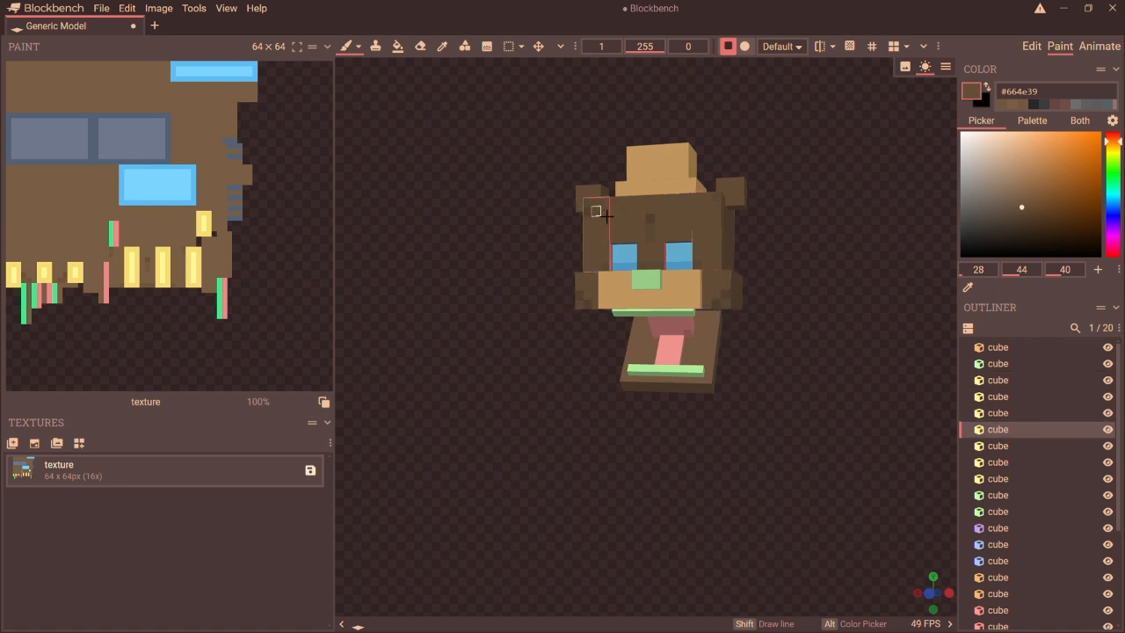
pyautogui.click(723, 213)
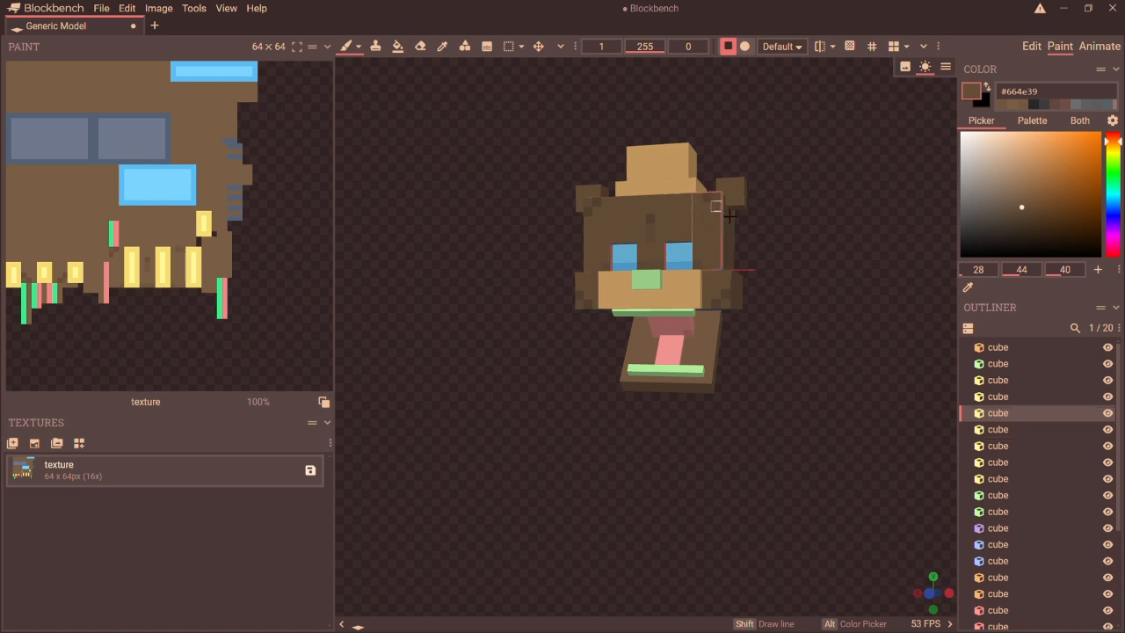
pyautogui.click(658, 239)
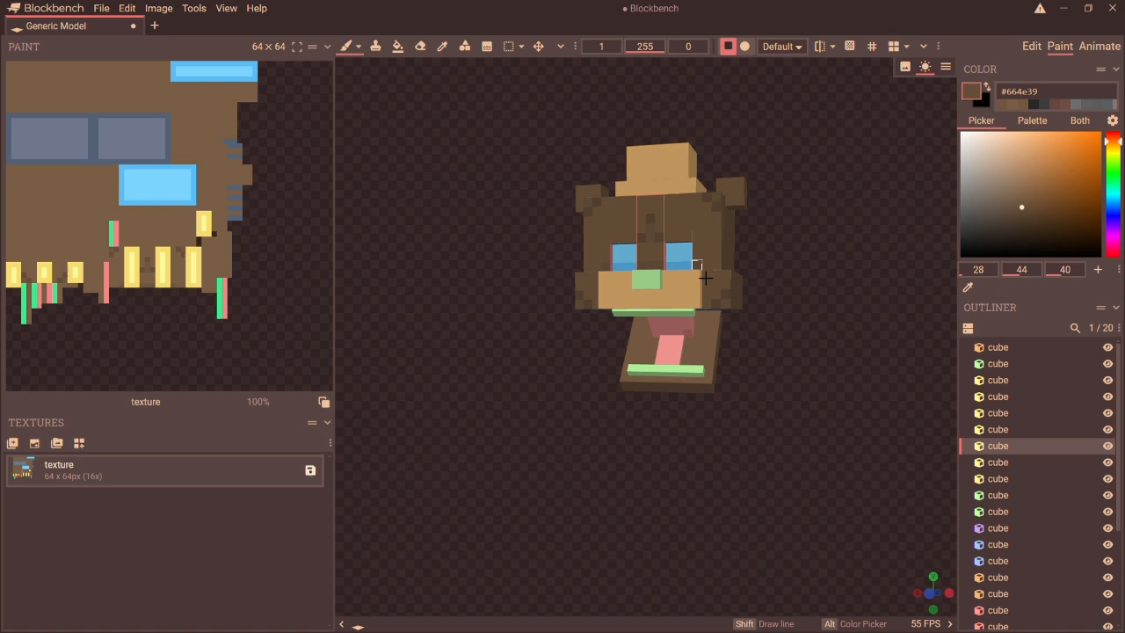
pyautogui.click(703, 270)
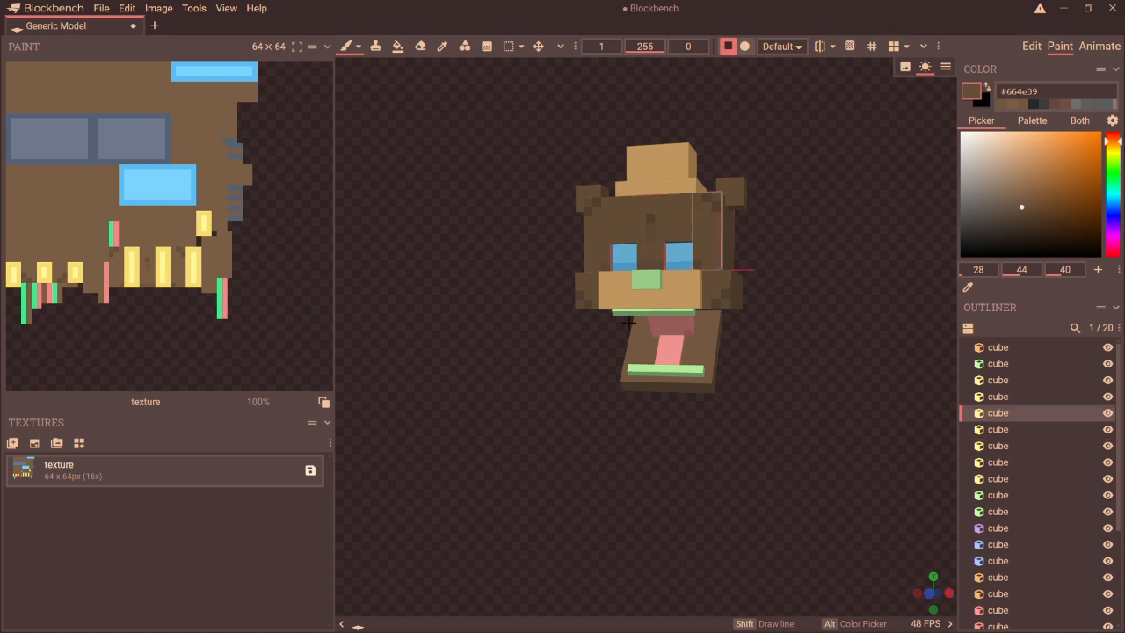
pyautogui.click(608, 269)
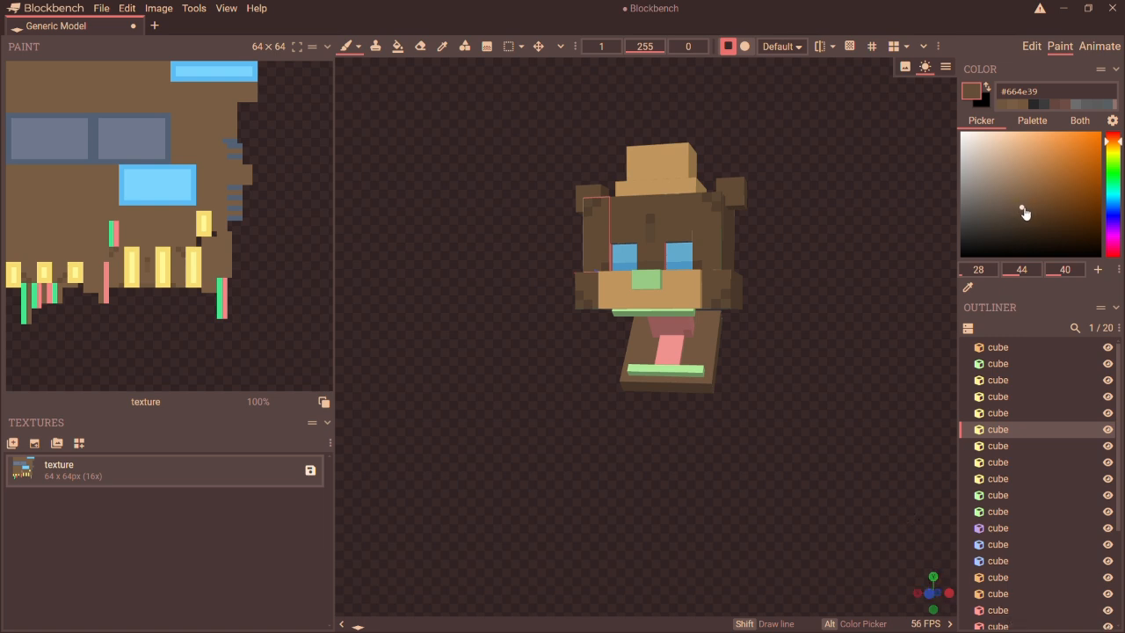
# - Lighten the brush colour to #84674b and paint highlight pixels on the outer face pillars and cheek blocks
pyautogui.moveTo(1023, 208); pyautogui.dragTo(1021, 197)
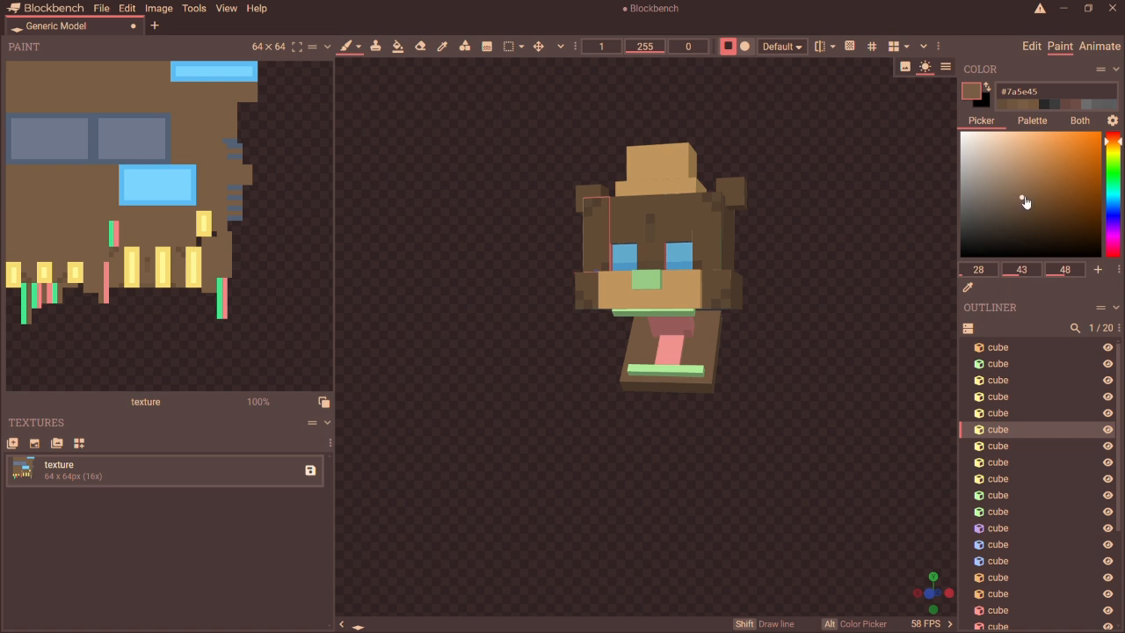
pyautogui.moveTo(1022, 197); pyautogui.dragTo(1022, 191)
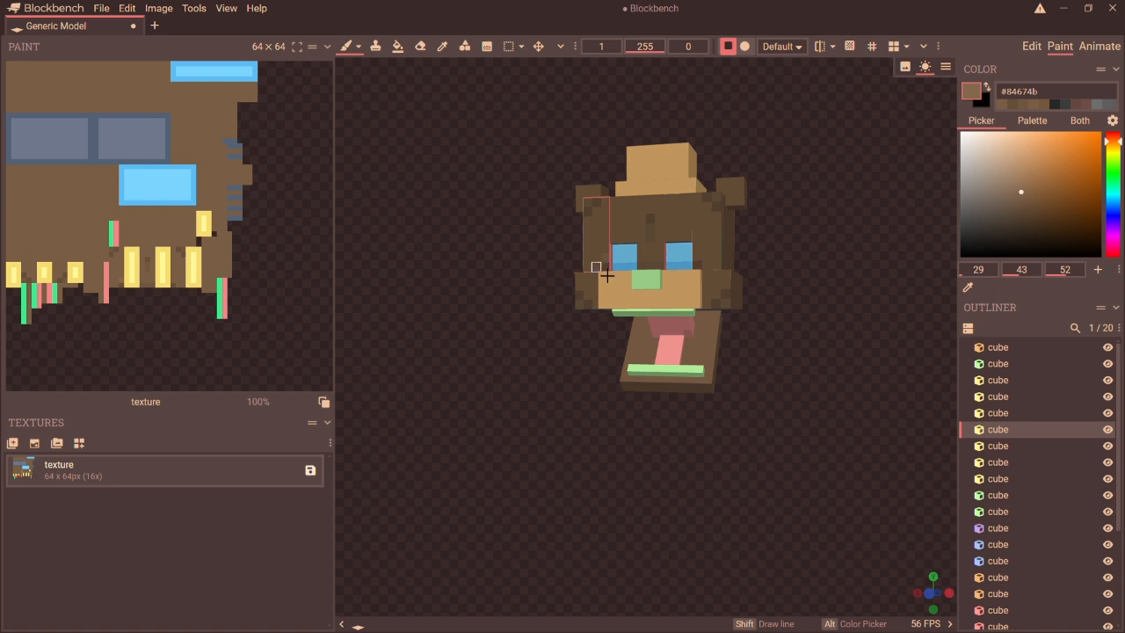
pyautogui.click(707, 262)
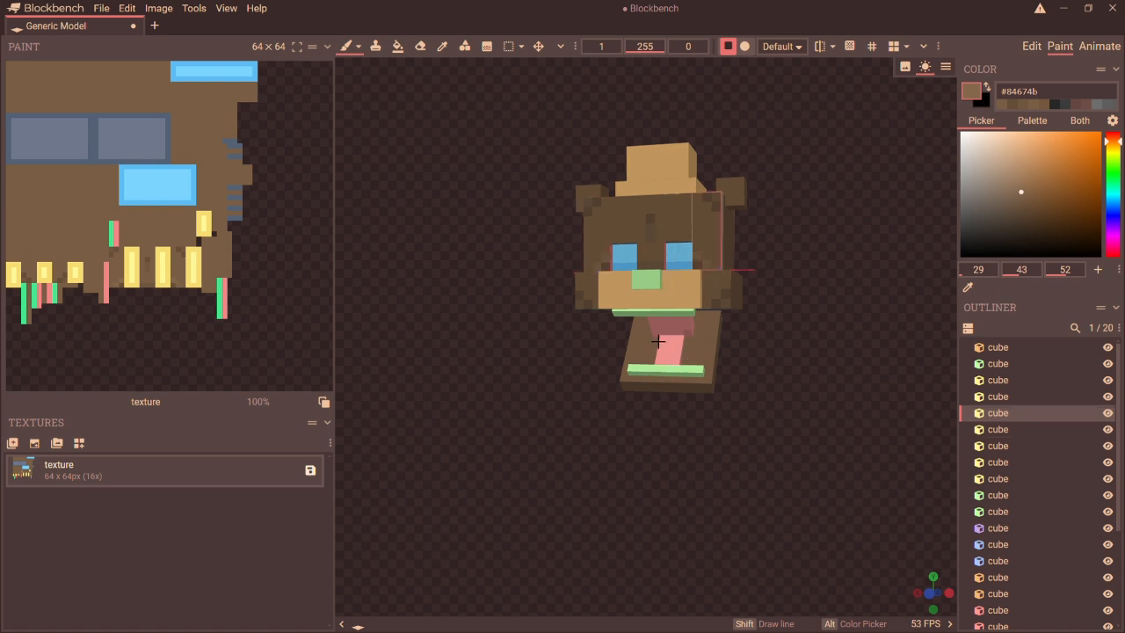
pyautogui.click(587, 288)
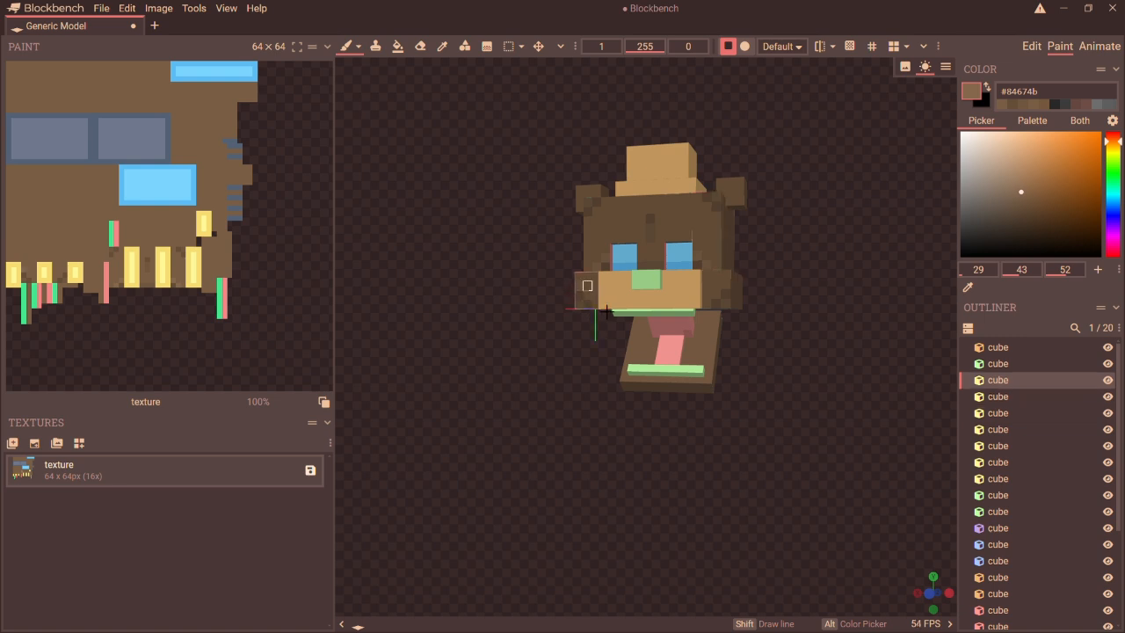
pyautogui.click(735, 295)
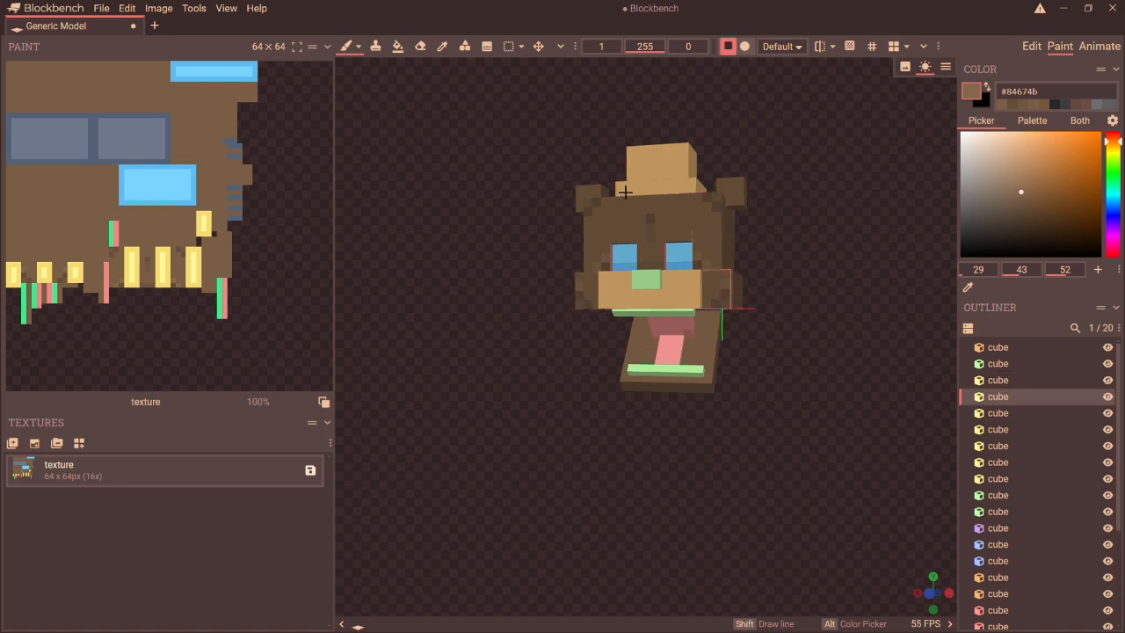
pyautogui.click(591, 220)
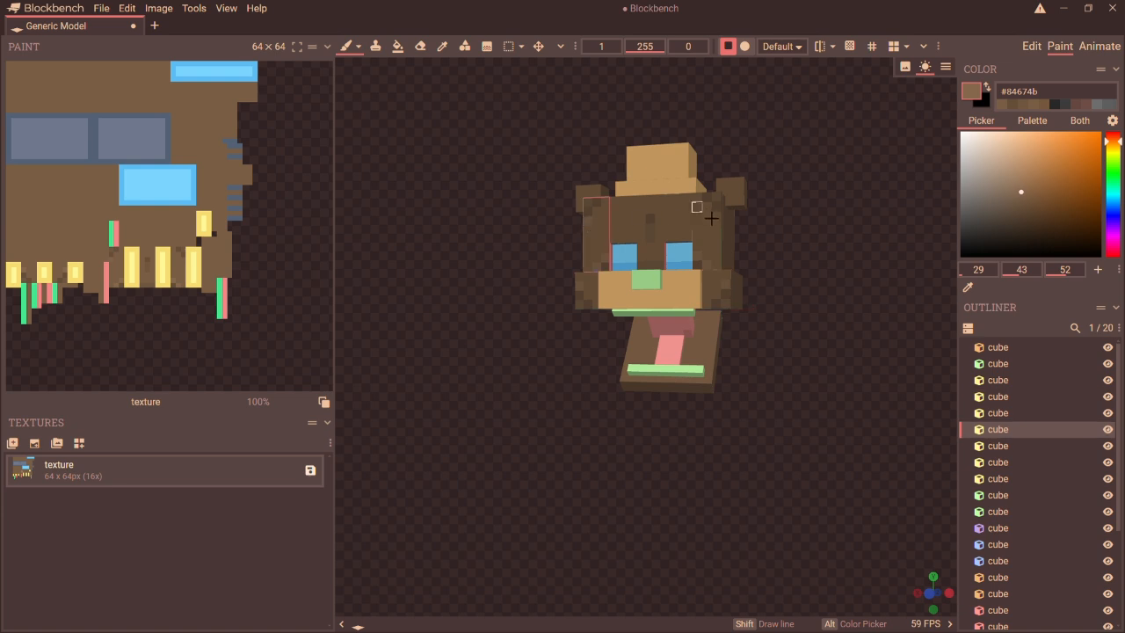
pyautogui.click(716, 223)
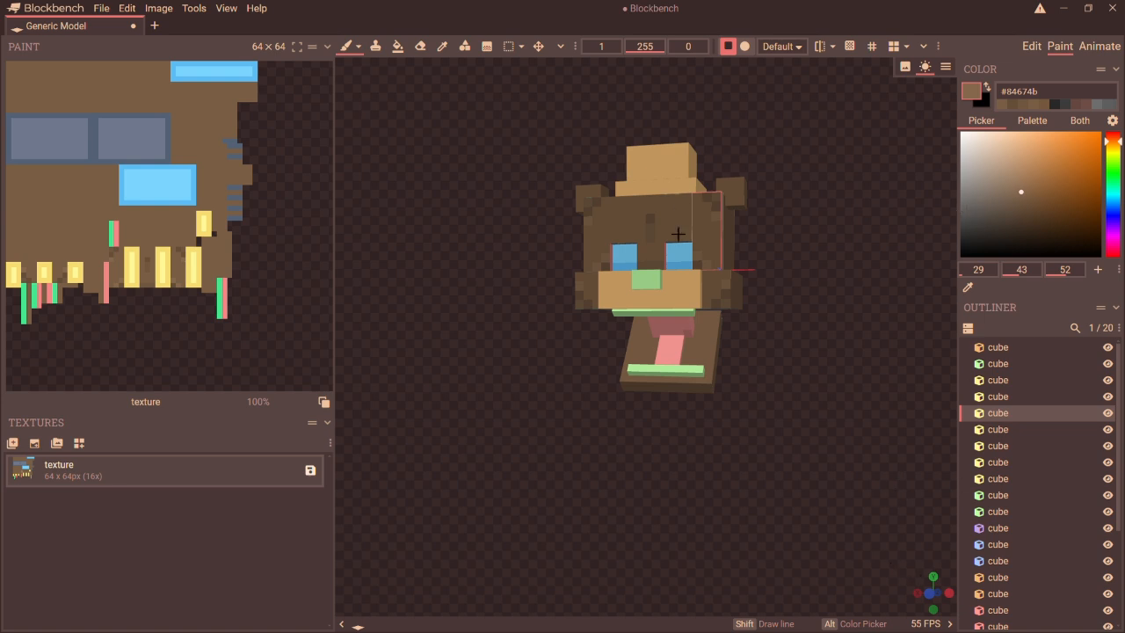
# - Darken the brush colour to #5d4733 and paint eyebrow strips directly above both eyes
pyautogui.moveTo(1025, 198); pyautogui.dragTo(1024, 211)
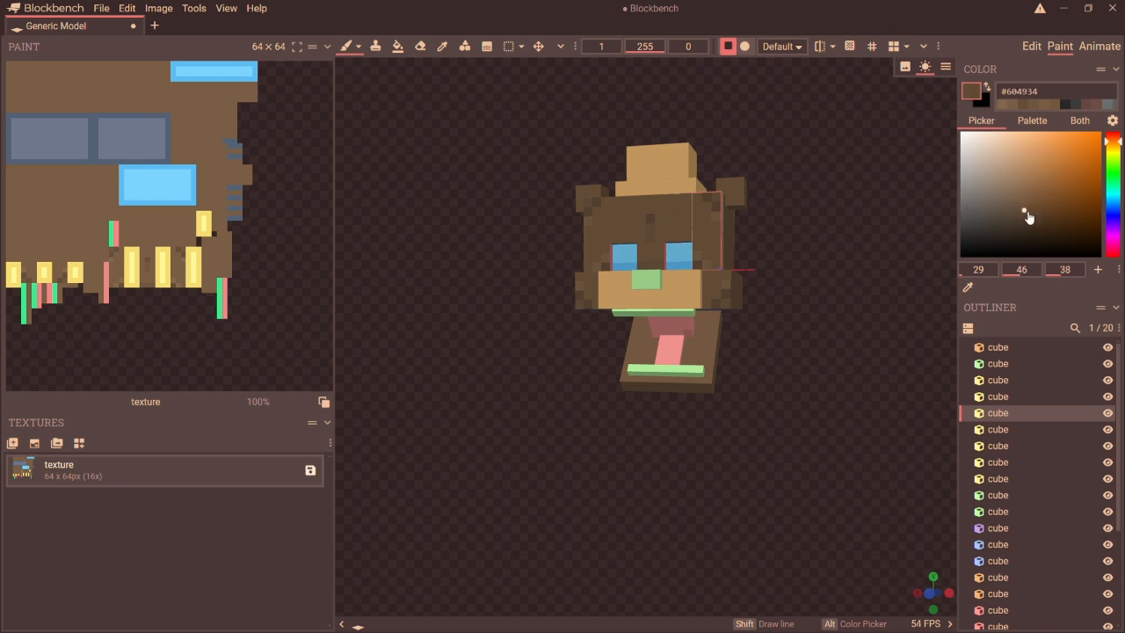
pyautogui.click(621, 245)
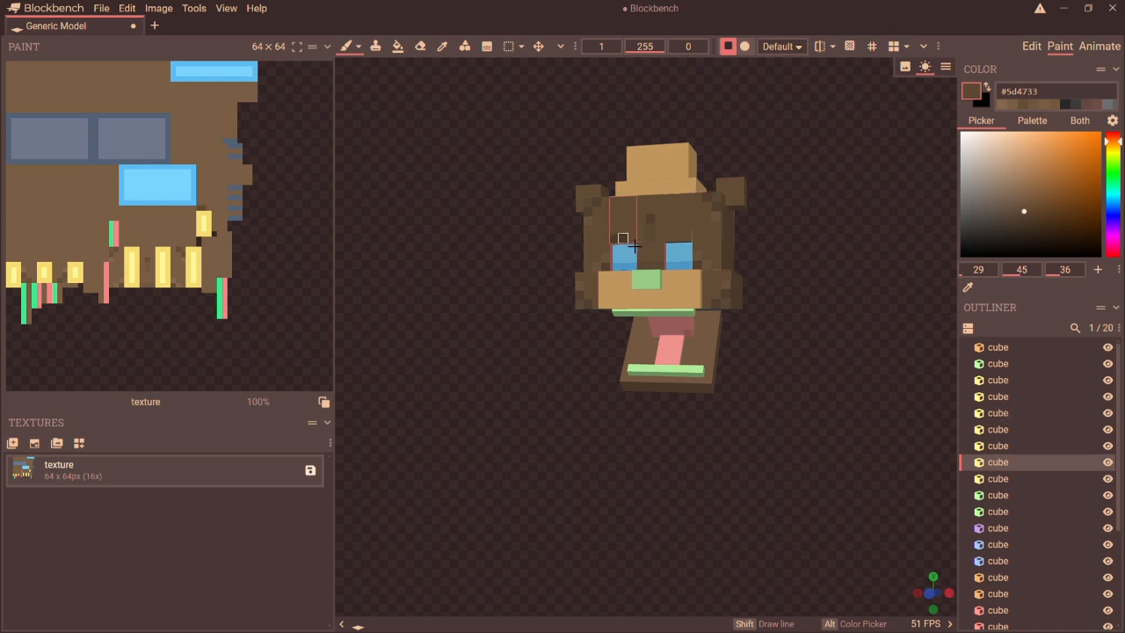
pyautogui.click(677, 245)
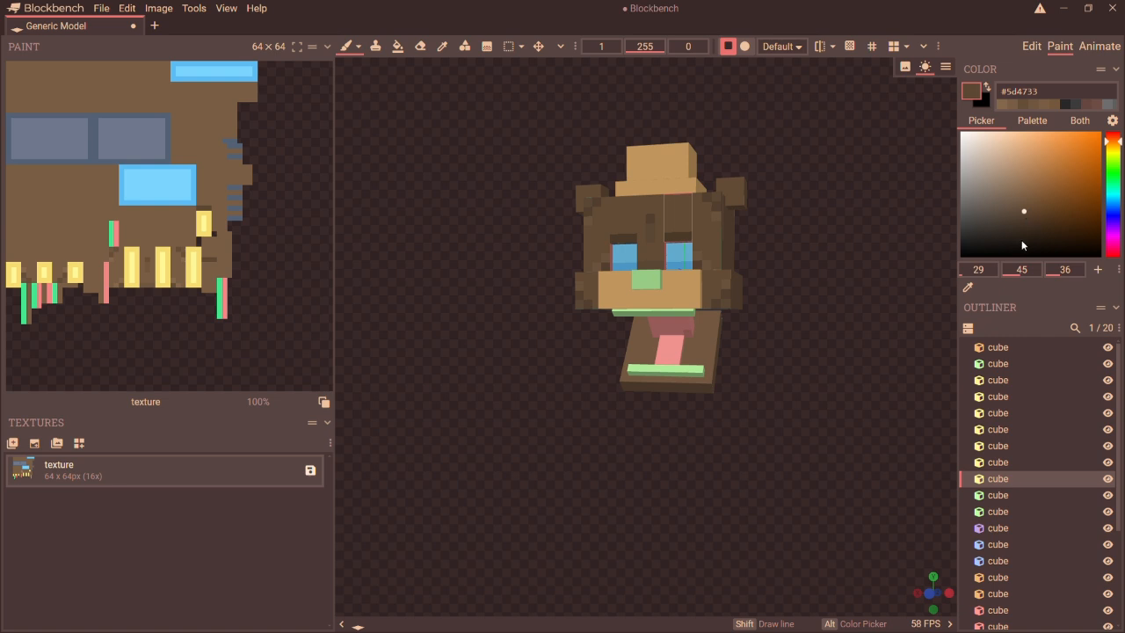
# - Sample brown #705740 from the cheek block and paint shading pixels at the corners of the head's side and the lower side block
pyautogui.moveTo(934, 599)
pyautogui.mouseDown()
pyautogui.moveTo(919, 595)
pyautogui.moveTo(935, 602)
pyautogui.mouseUp()
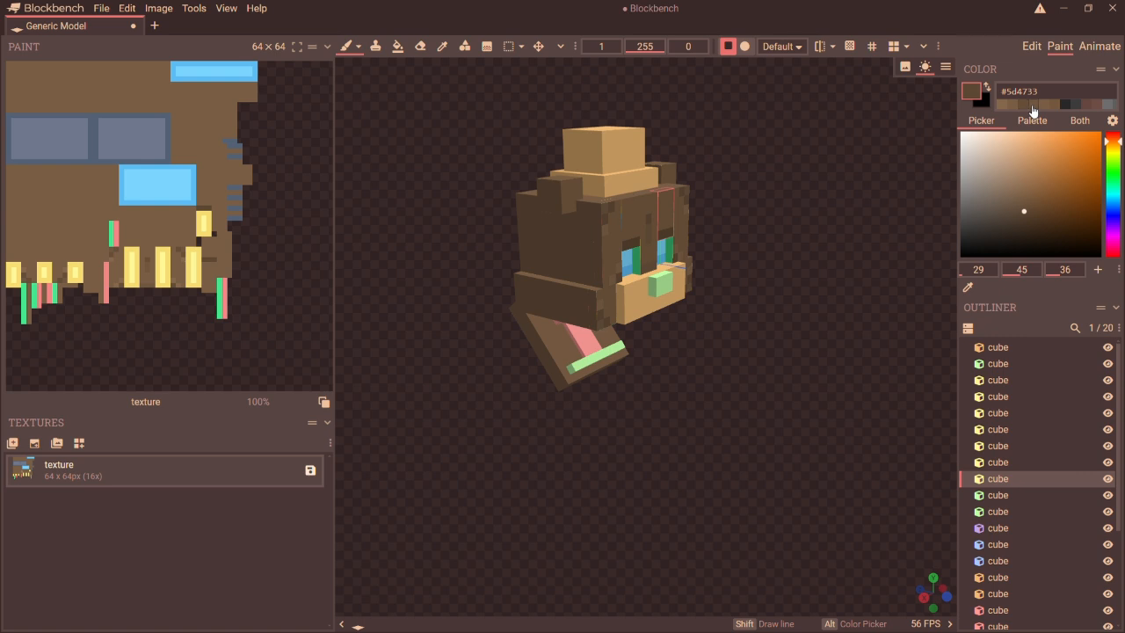
pyautogui.click(442, 45)
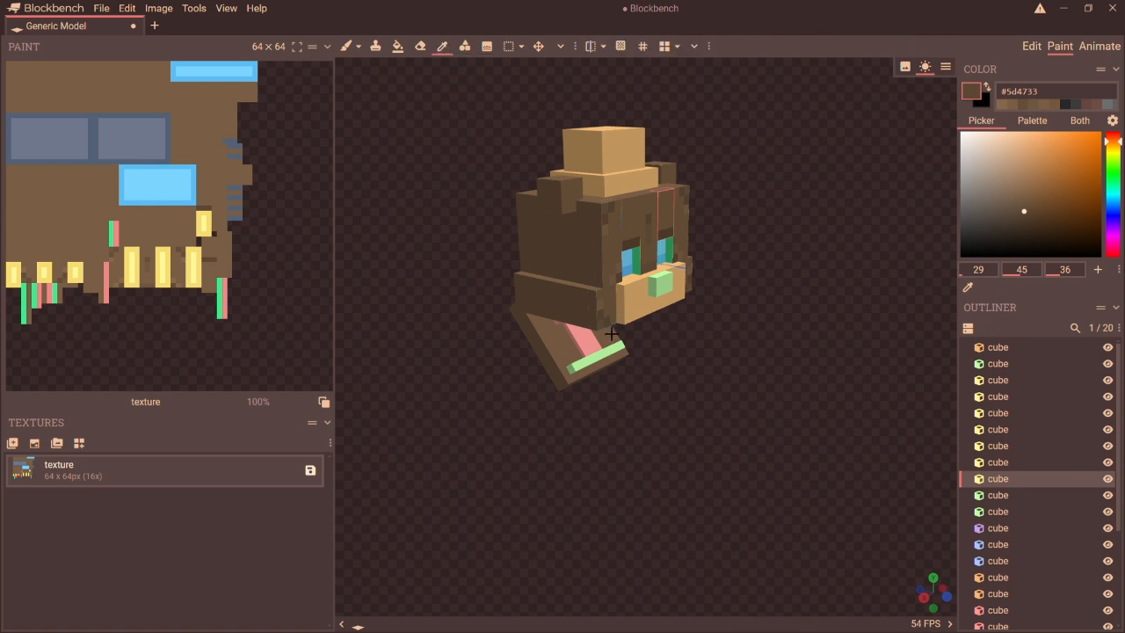
pyautogui.click(612, 335)
pyautogui.click(350, 47)
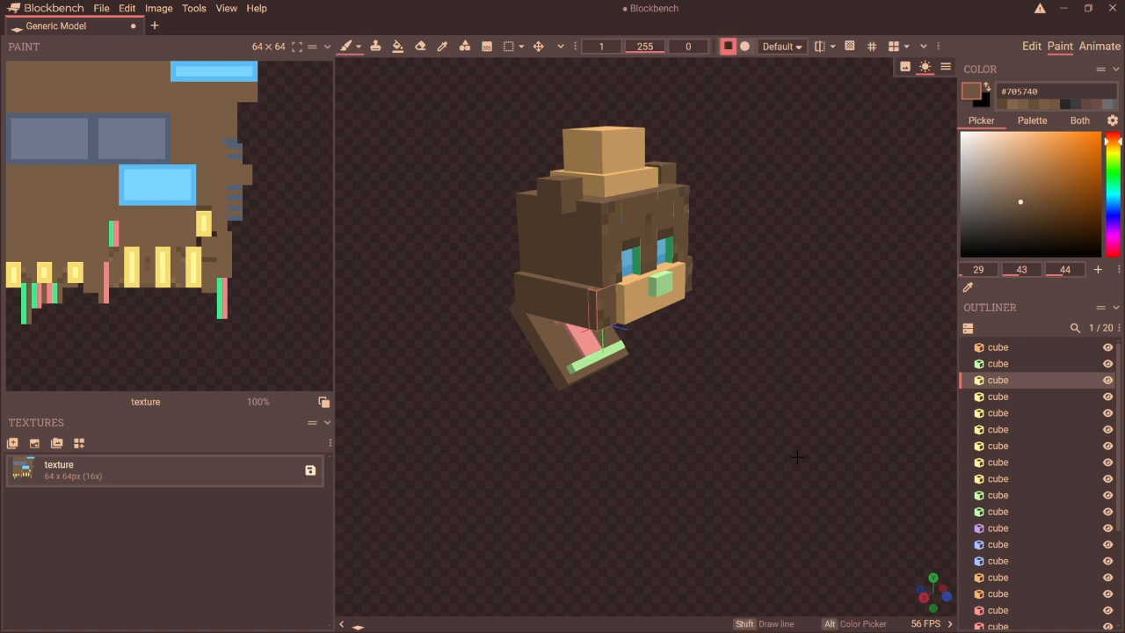
pyautogui.click(926, 599)
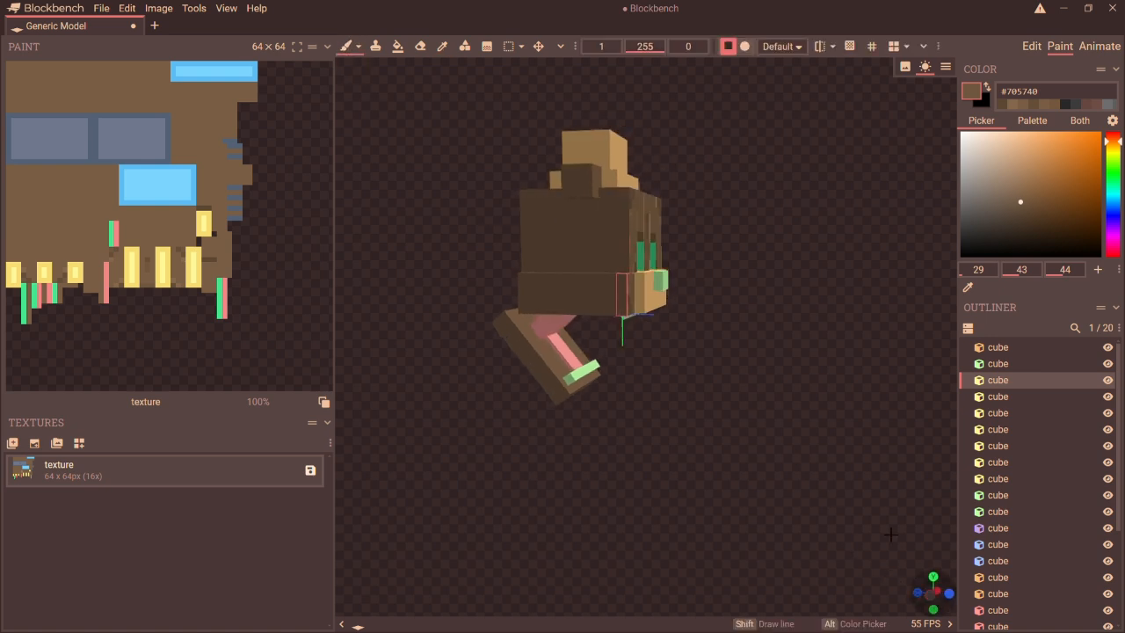
pyautogui.click(531, 310)
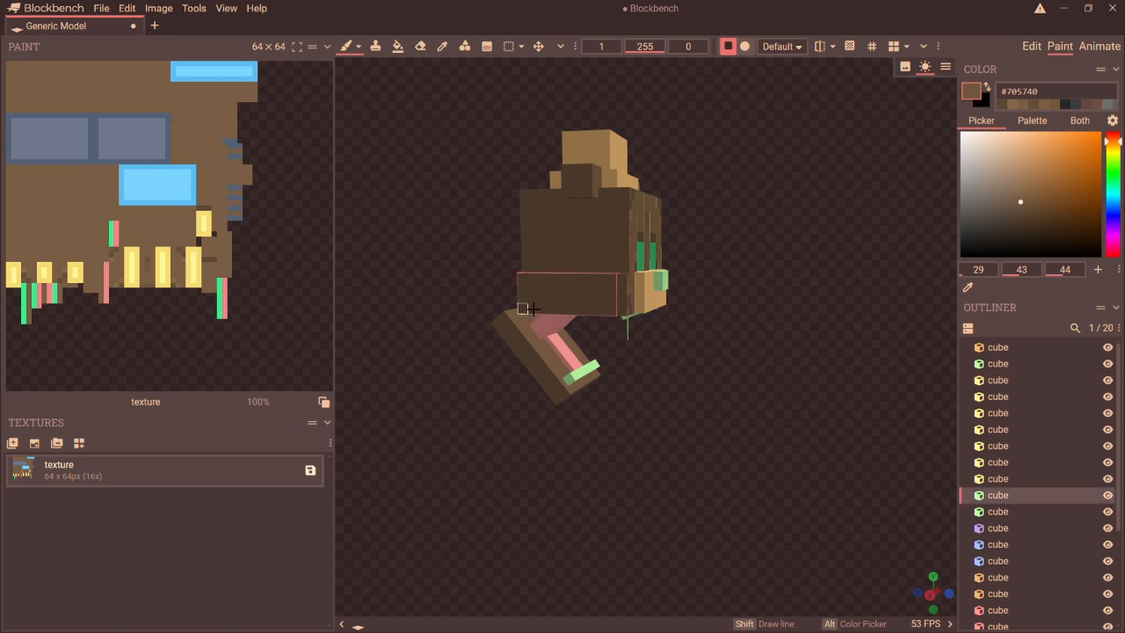
pyautogui.click(531, 205)
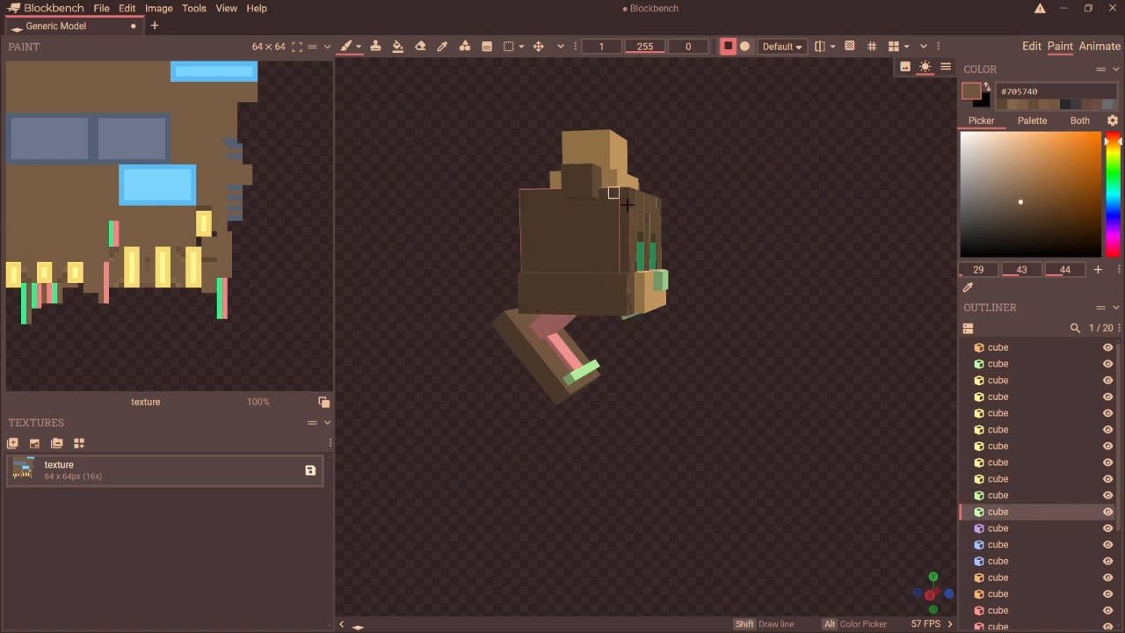
pyautogui.click(633, 202)
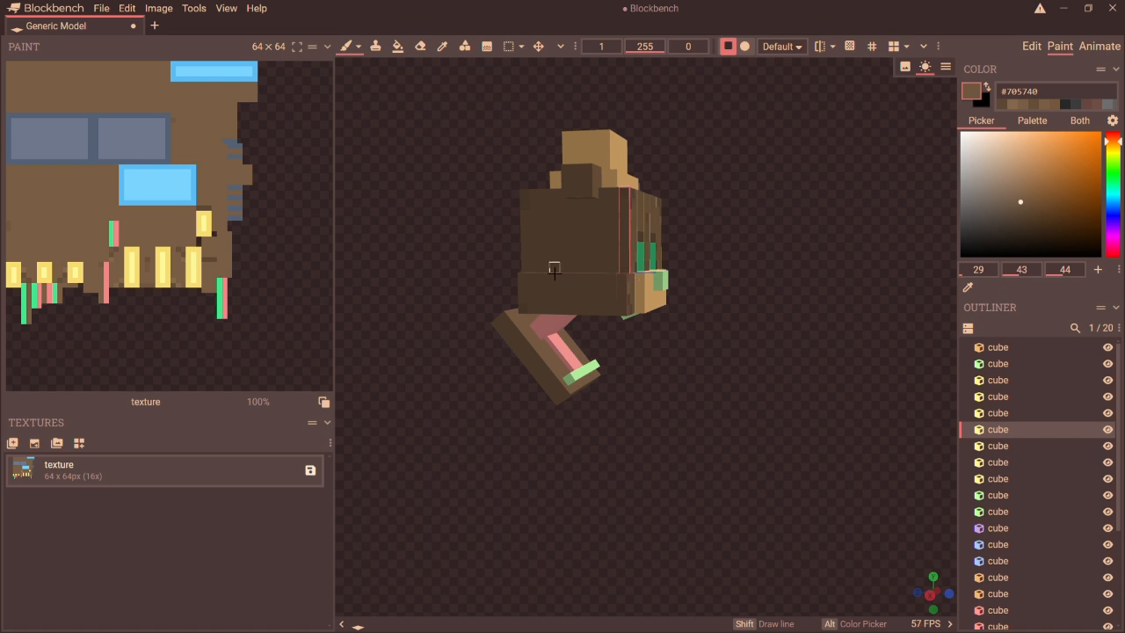
pyautogui.click(537, 271)
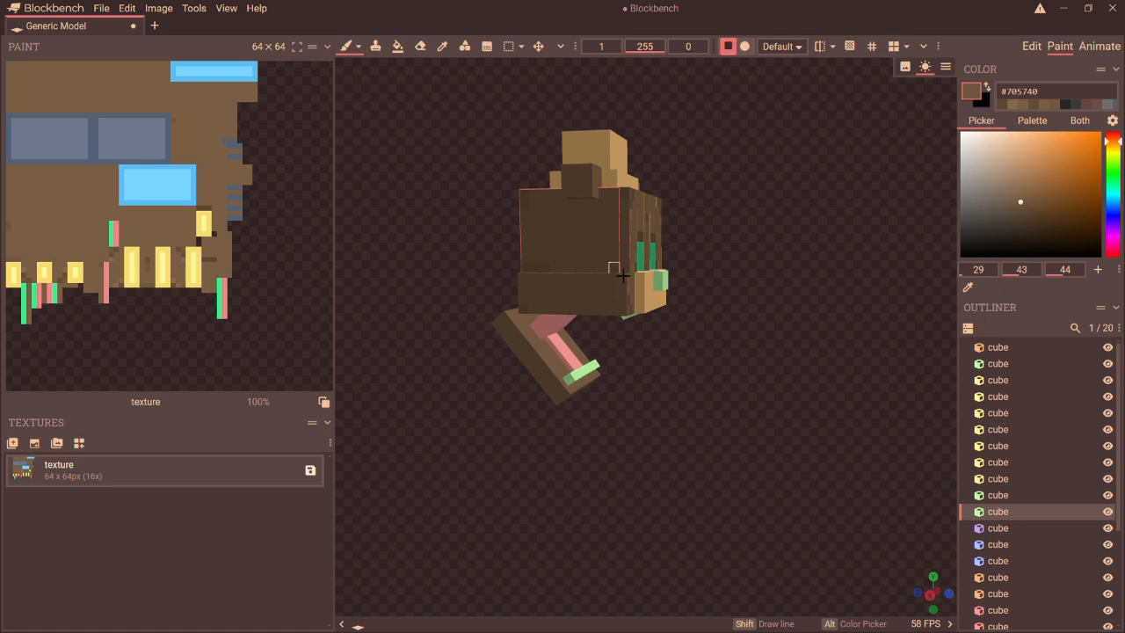
# - Sample darker brown #664e39 from the cheek block and paint shading pixels along the edges of the head's side and lower side block
pyautogui.click(442, 46)
pyautogui.moveTo(924, 584); pyautogui.dragTo(934, 594)
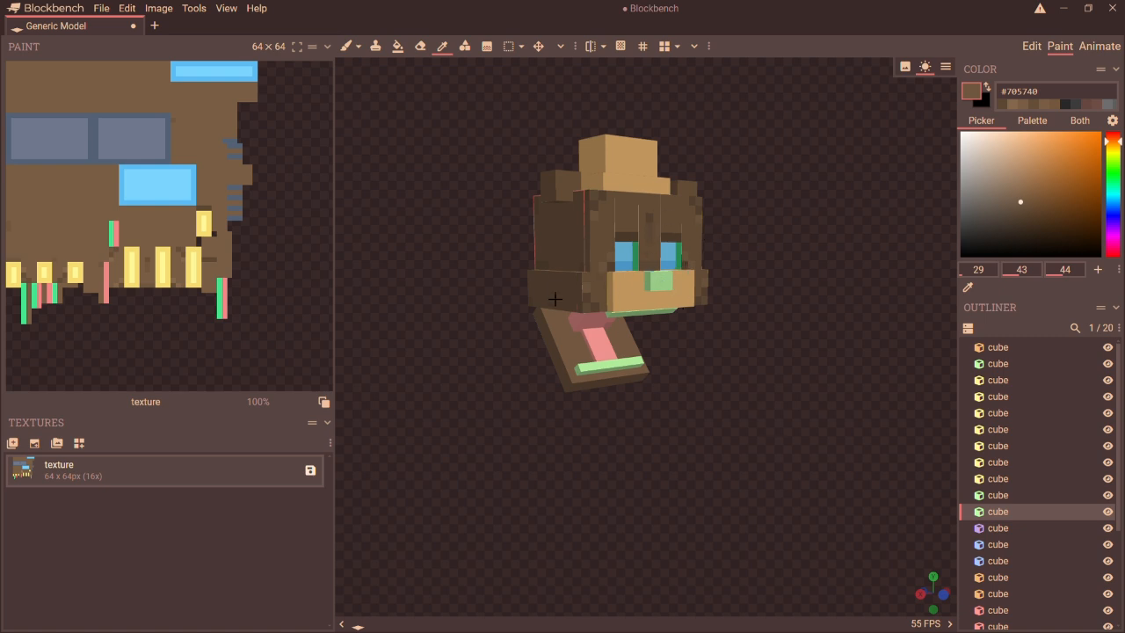
pyautogui.click(597, 306)
pyautogui.press('b')
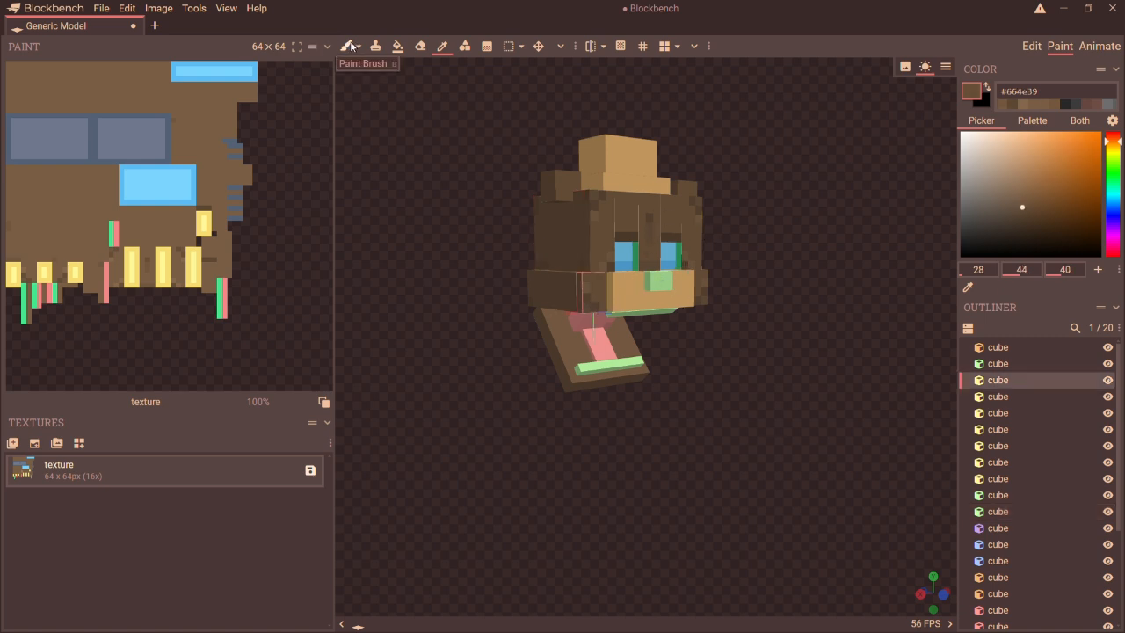
pyautogui.moveTo(668, 378); pyautogui.dragTo(607, 387)
pyautogui.click(575, 276)
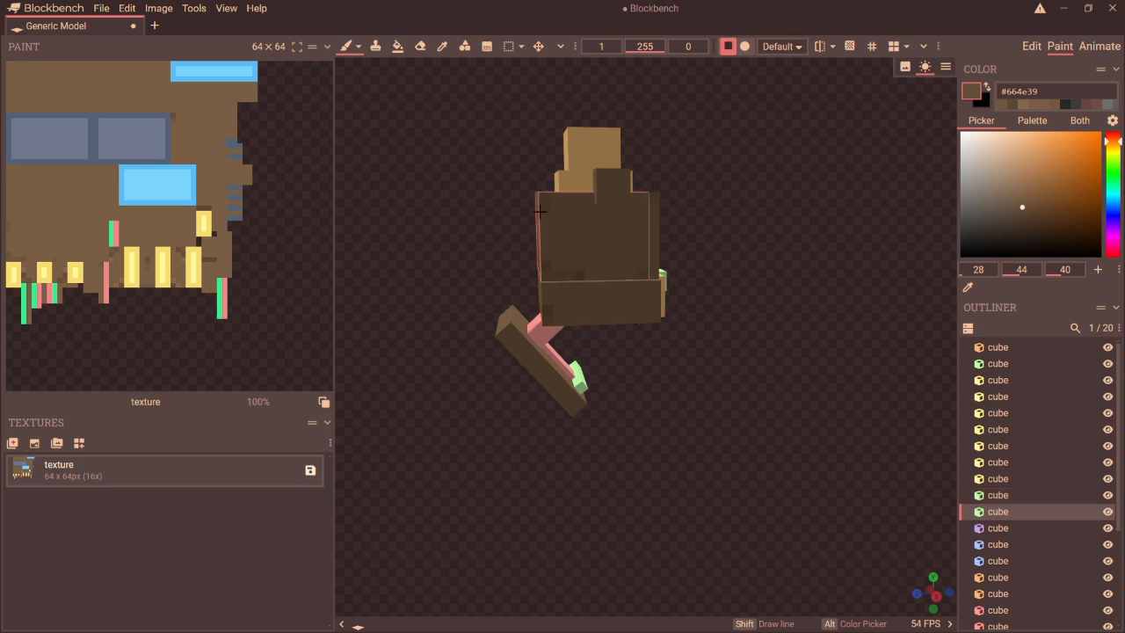
pyautogui.click(659, 278)
pyautogui.click(558, 320)
# - Sample light brown #84674b and paint highlight pixels beside the dark spots on the head's side and lower side block
pyautogui.moveTo(676, 379)
pyautogui.mouseDown()
pyautogui.moveTo(528, 383)
pyautogui.moveTo(562, 380)
pyautogui.mouseUp()
pyautogui.click(442, 45)
pyautogui.click(348, 46)
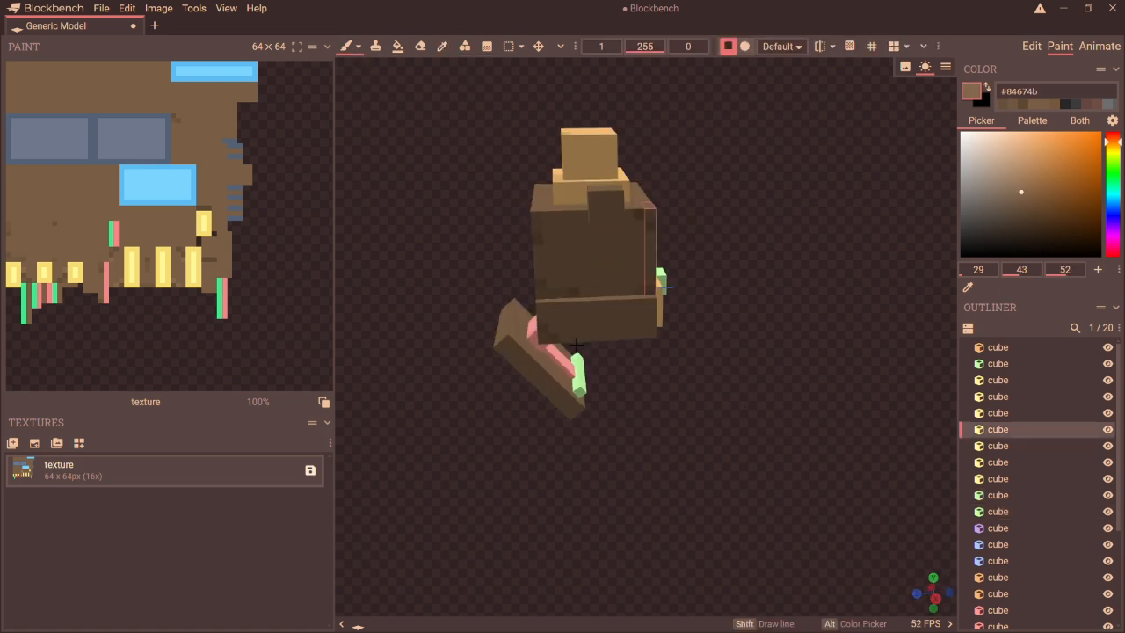
pyautogui.click(565, 337)
pyautogui.click(536, 238)
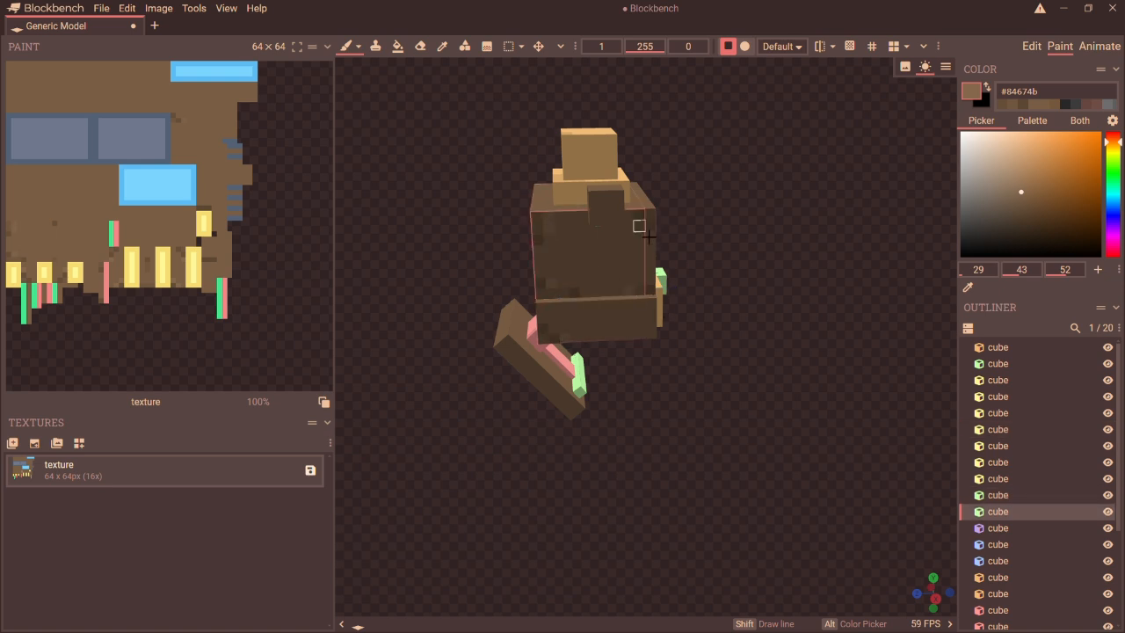
pyautogui.click(610, 336)
pyautogui.click(652, 332)
# - Sample brown #705740 from the lower side block and add more shading pixels to the sides of the head
pyautogui.moveTo(933, 576); pyautogui.dragTo(919, 580)
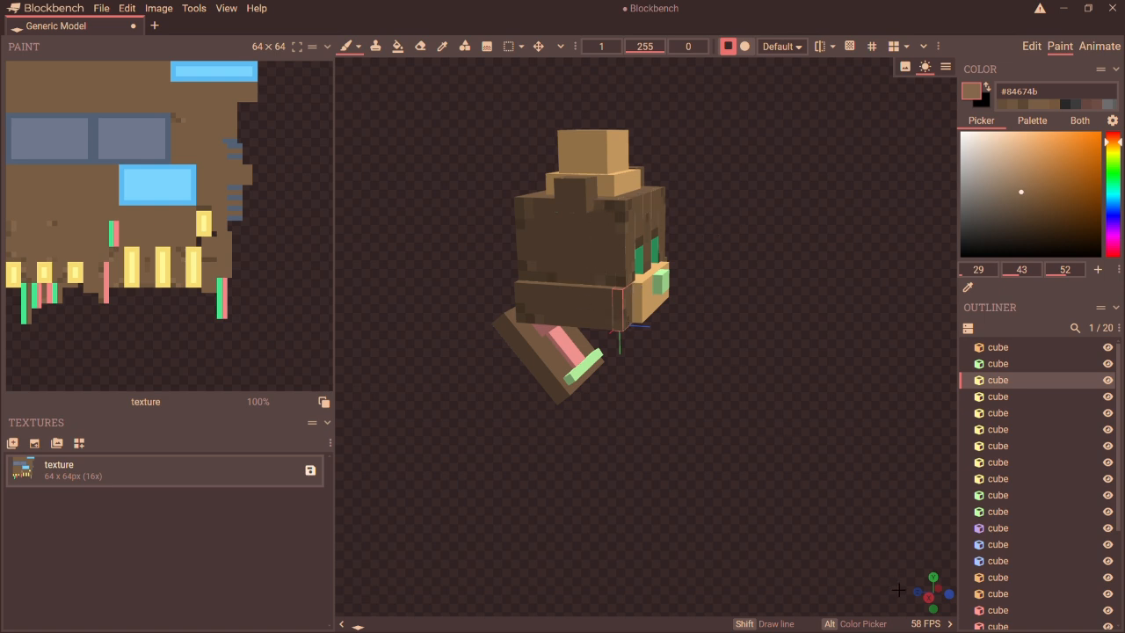
pyautogui.moveTo(938, 597); pyautogui.dragTo(736, 382)
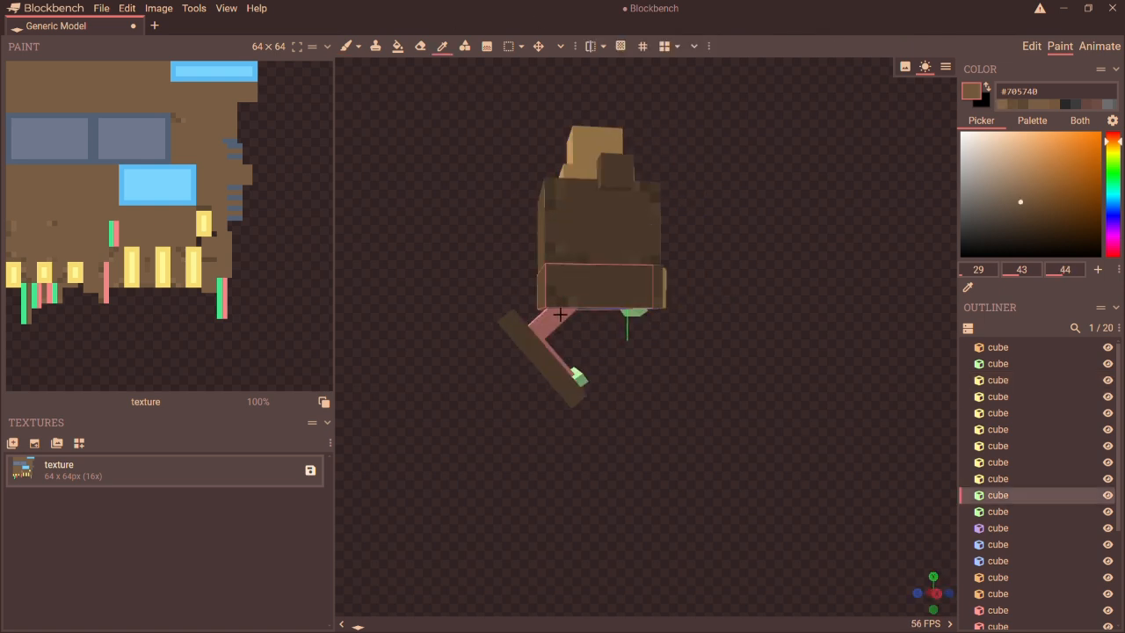
pyautogui.moveTo(655, 197); pyautogui.dragTo(835, 396)
pyautogui.moveTo(721, 378); pyautogui.dragTo(616, 606)
pyautogui.click(606, 250)
pyautogui.moveTo(545, 440); pyautogui.dragTo(563, 369)
# - Sample light brown #84674b from the head and paint further highlight pixels on its sides
pyautogui.keyDown('alt'); pyautogui.click(589, 238); pyautogui.keyUp('alt')
pyautogui.moveTo(502, 352); pyautogui.dragTo(782, 422)
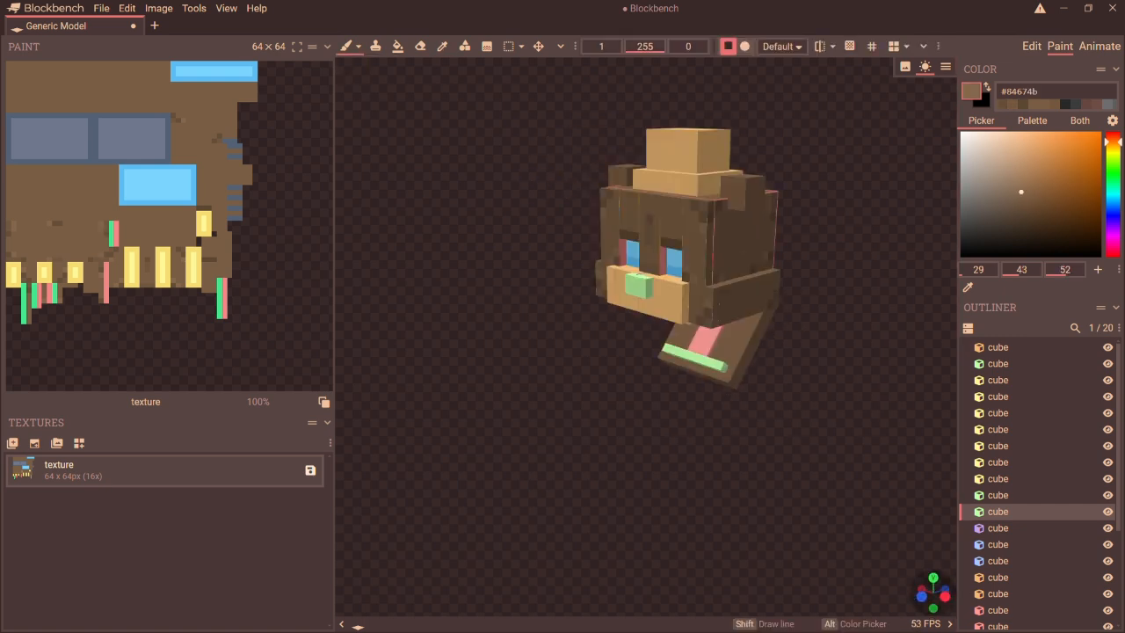
pyautogui.click(646, 224)
pyautogui.moveTo(527, 563); pyautogui.dragTo(915, 545)
pyautogui.click(704, 321)
pyautogui.moveTo(730, 528); pyautogui.dragTo(1082, 563)
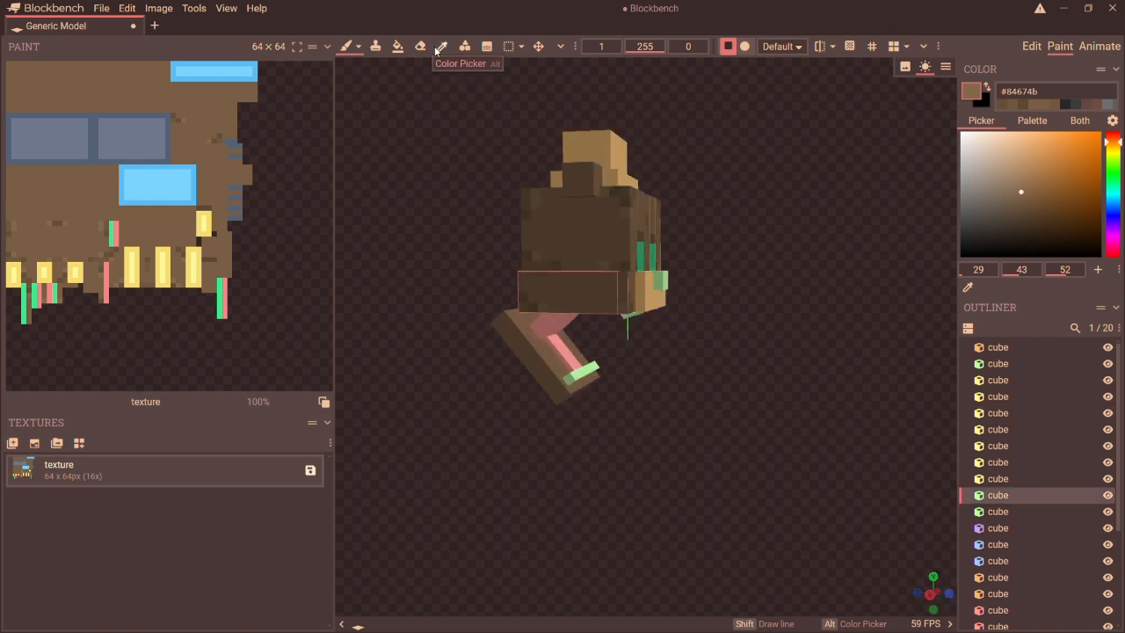
# - Sample brown #705740 from the head's side and paint shading pixels in the middle of the lower side block
pyautogui.click(443, 47)
pyautogui.click(554, 272)
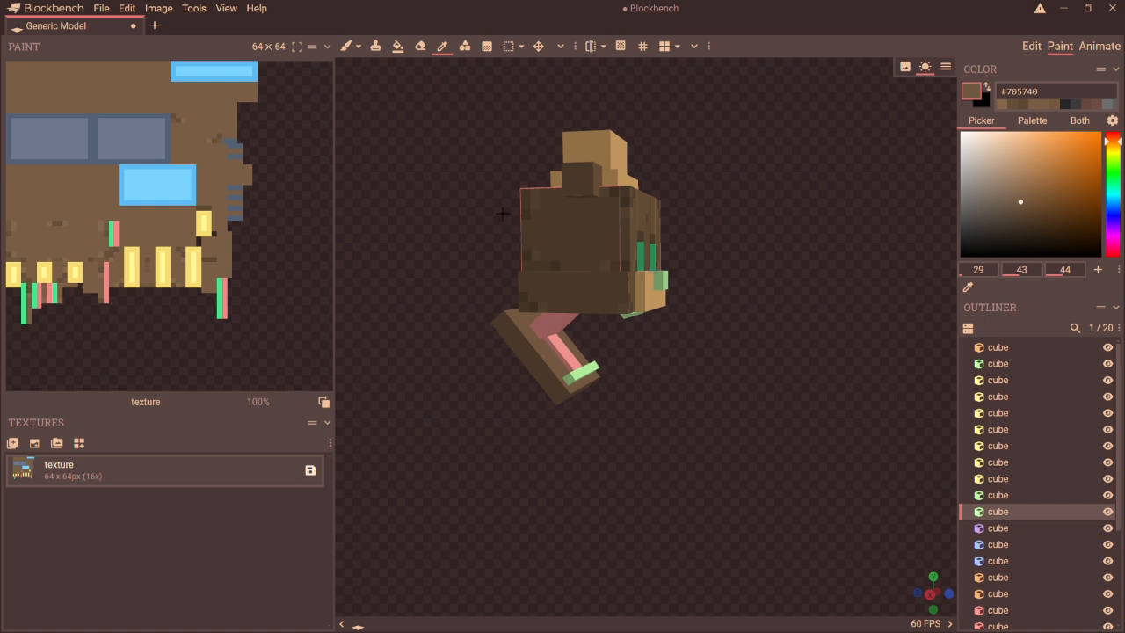
pyautogui.click(349, 47)
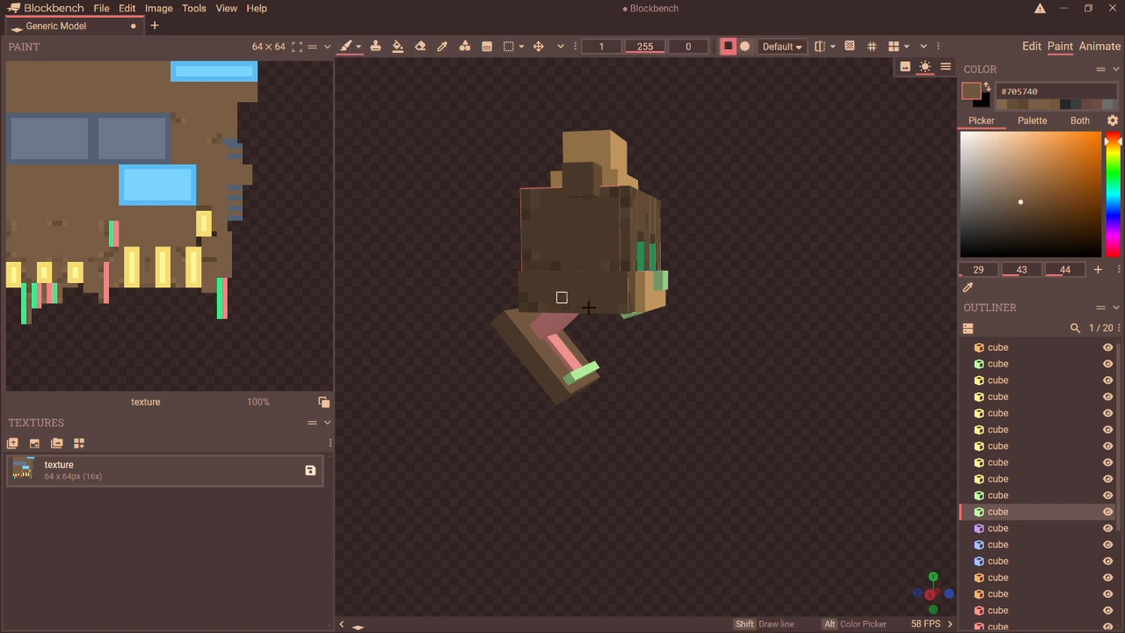
pyautogui.click(562, 287)
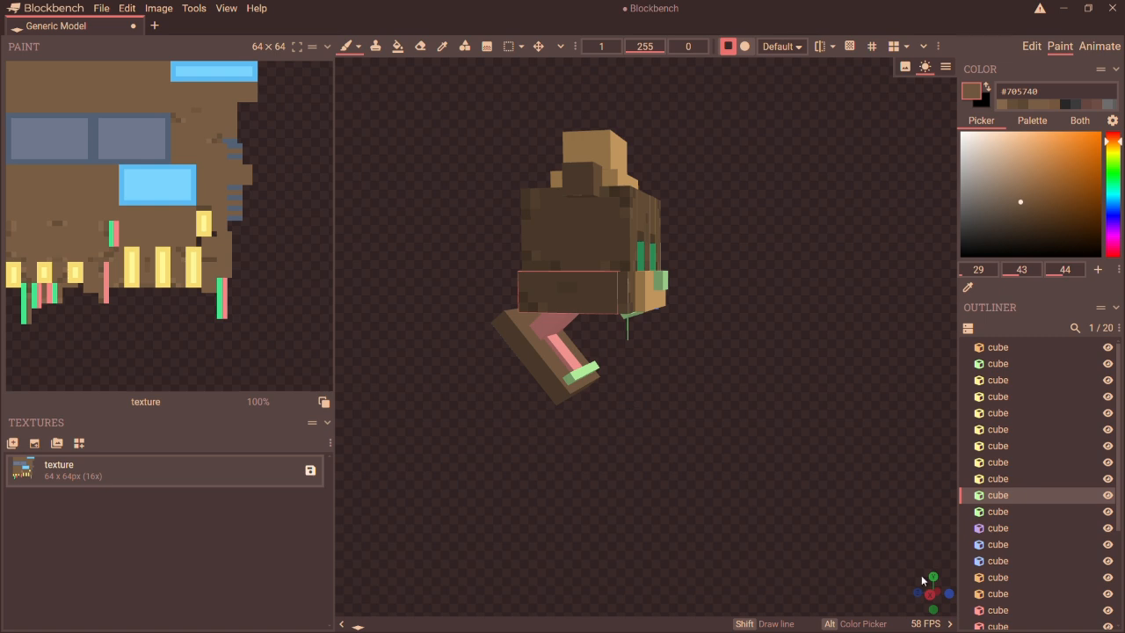
# - Paint shading pixels in #705740 and darker #664e39 along the edges of the head's back and the lower back block
pyautogui.moveTo(919, 585); pyautogui.dragTo(756, 580)
pyautogui.moveTo(615, 132); pyautogui.dragTo(501, 84)
pyautogui.click(698, 262)
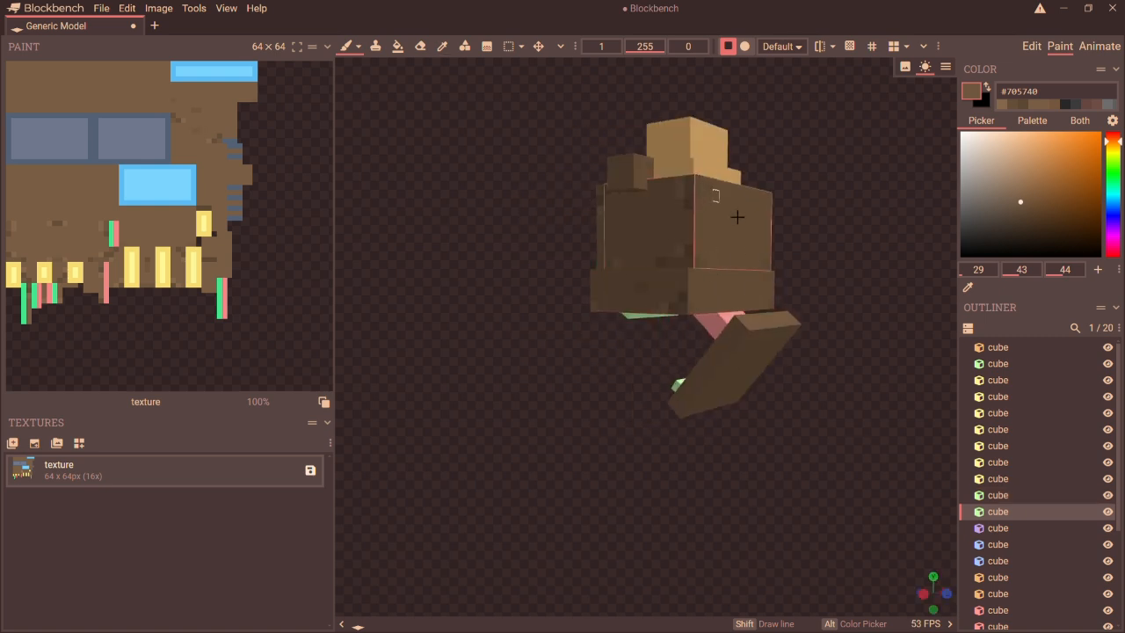
pyautogui.moveTo(818, 250)
pyautogui.mouseDown()
pyautogui.moveTo(747, 286)
pyautogui.moveTo(804, 303)
pyautogui.mouseUp()
pyautogui.keyDown('alt'); pyautogui.click(660, 237); pyautogui.keyUp('alt')
pyautogui.click(668, 240)
pyautogui.click(774, 224)
pyautogui.click(666, 344)
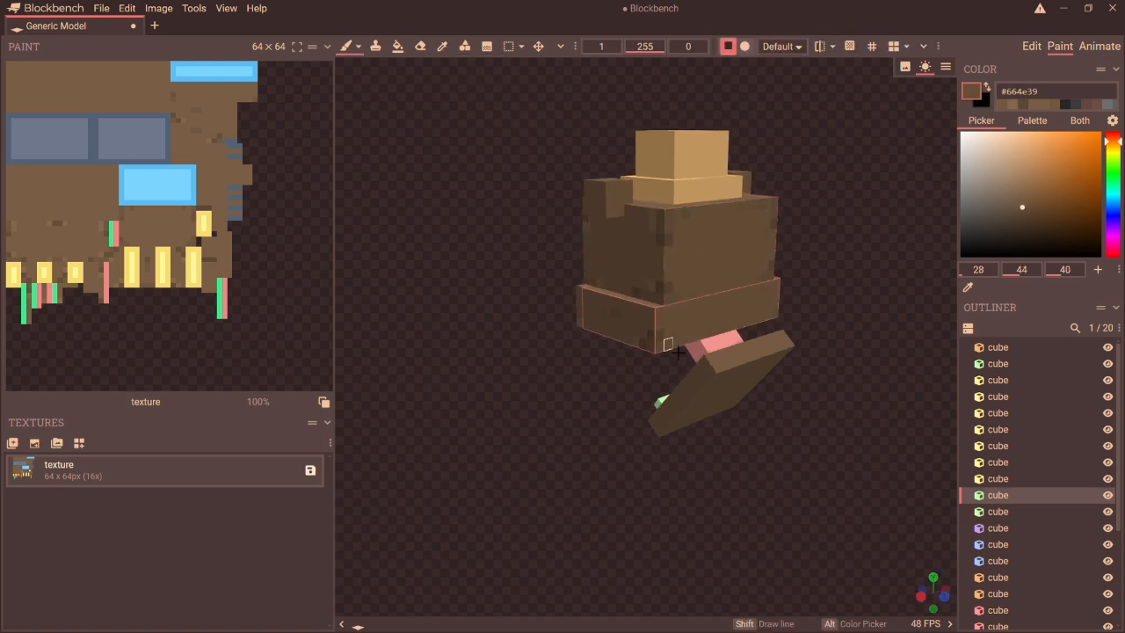
# - Sample browns including #705740 and #84674b and paint more shading and highlight pixels on the back of the lower block
pyautogui.keyDown('alt'); pyautogui.click(673, 269); pyautogui.keyUp('alt')
pyautogui.click(689, 332)
pyautogui.keyDown('alt'); pyautogui.click(710, 309); pyautogui.keyUp('alt')
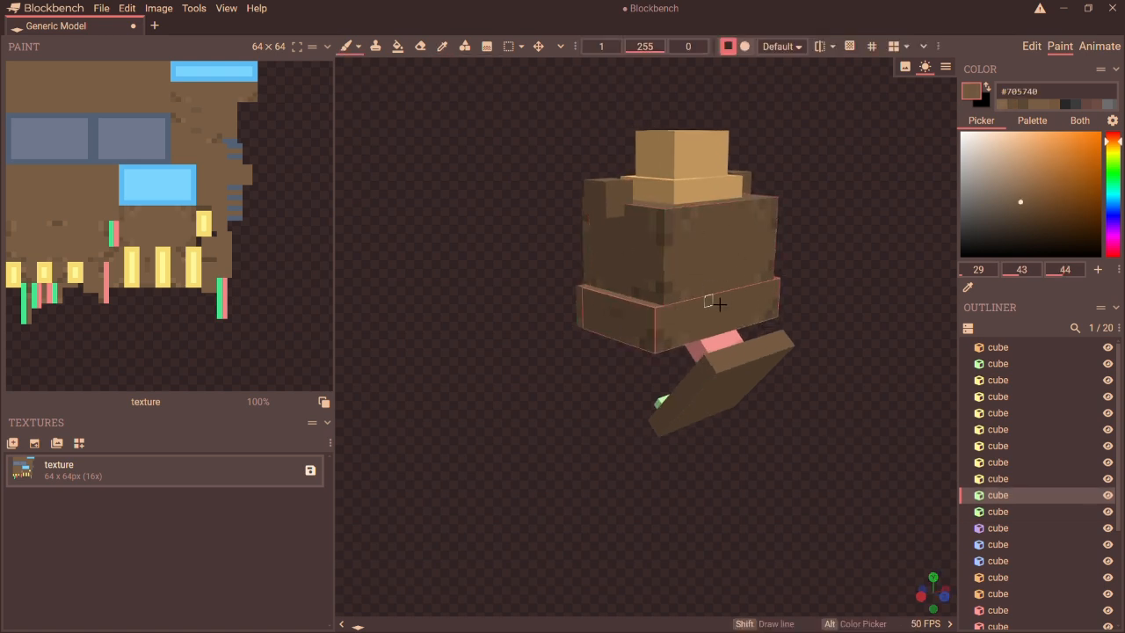
pyautogui.click(732, 284)
pyautogui.keyDown('alt'); pyautogui.click(744, 282); pyautogui.keyUp('alt')
pyautogui.moveTo(809, 288); pyautogui.dragTo(717, 292)
pyautogui.click(614, 301)
pyautogui.keyDown('alt'); pyautogui.click(608, 301); pyautogui.keyUp('alt')
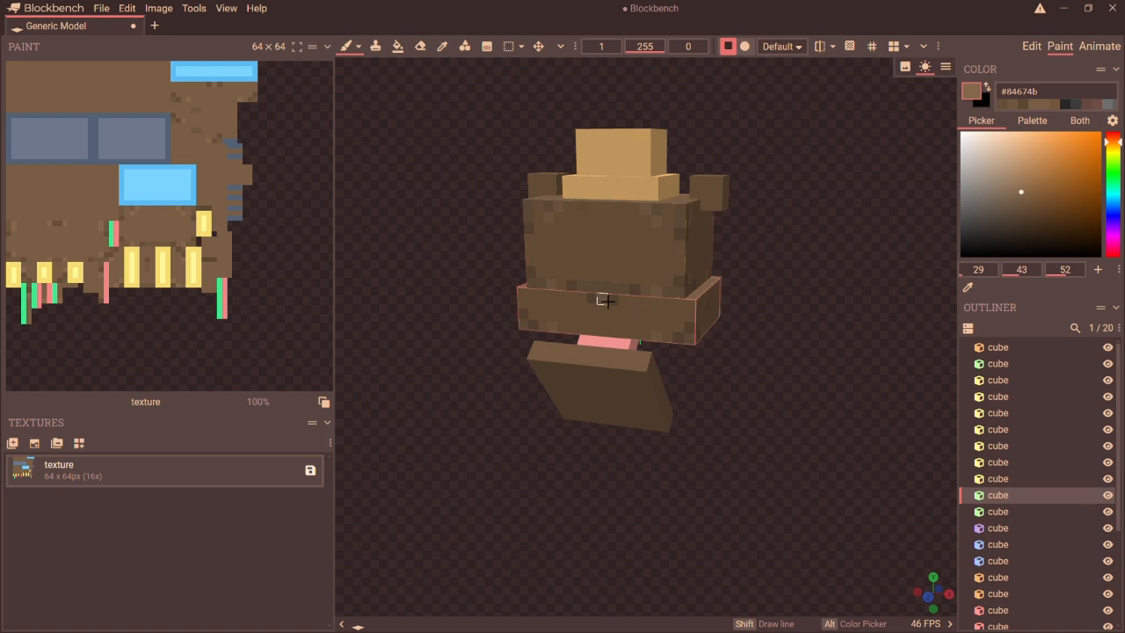
pyautogui.click(579, 288)
# - Try dark grey #252423 gradients across the texture and on the front of the model, and undo them
pyautogui.moveTo(694, 507)
pyautogui.mouseDown()
pyautogui.moveTo(761, 426)
pyautogui.moveTo(945, 484)
pyautogui.mouseUp()
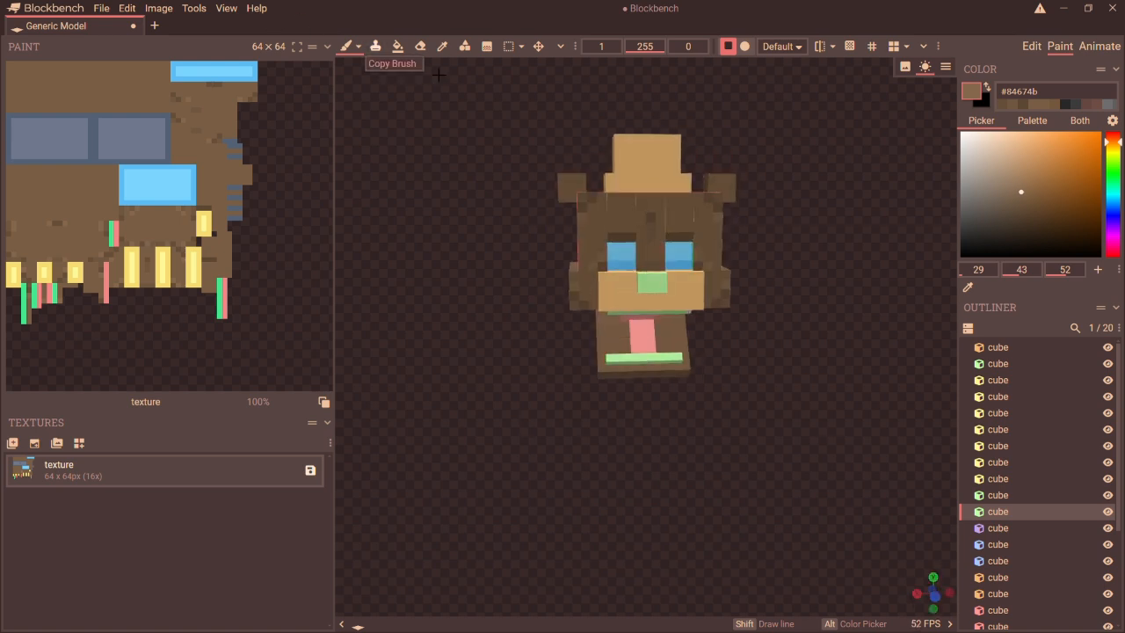
pyautogui.click(487, 48)
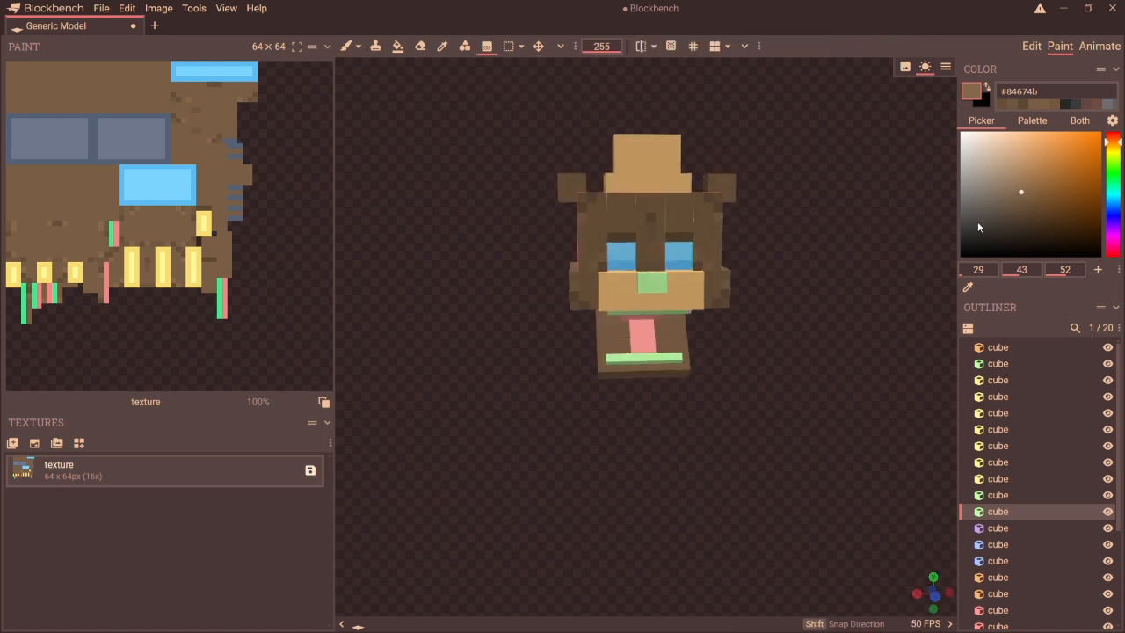
pyautogui.moveTo(1023, 196)
pyautogui.mouseDown()
pyautogui.moveTo(1014, 234)
pyautogui.moveTo(974, 245)
pyautogui.mouseUp()
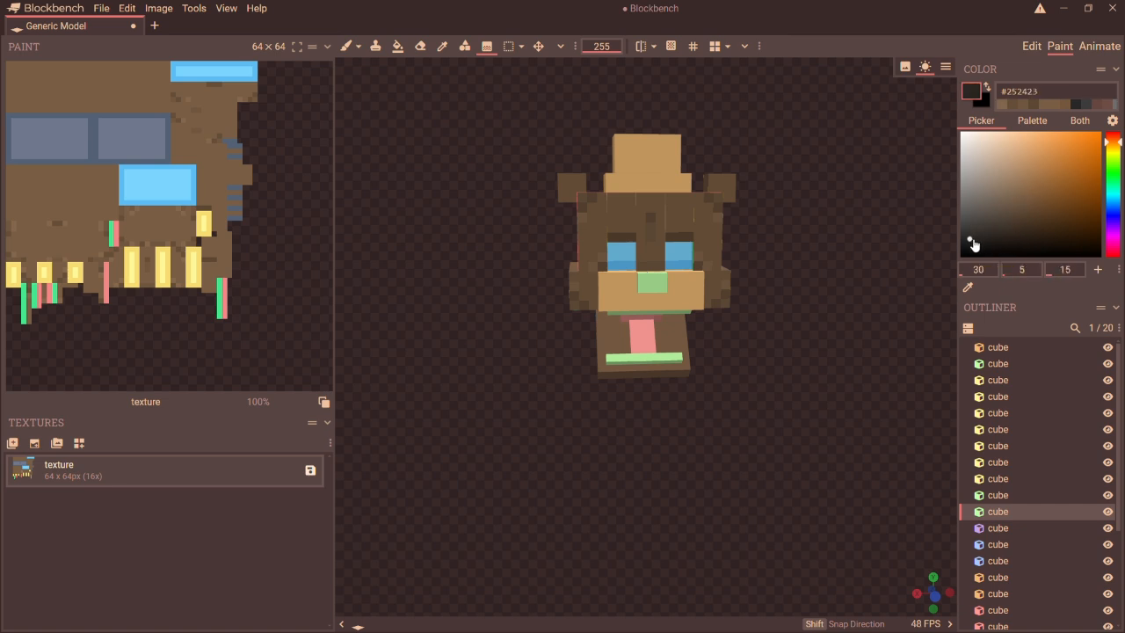
pyautogui.moveTo(132, 94)
pyautogui.mouseDown()
pyautogui.moveTo(159, 158)
pyautogui.moveTo(171, 311)
pyautogui.moveTo(146, 326)
pyautogui.moveTo(314, 286)
pyautogui.moveTo(132, 264)
pyautogui.moveTo(12, 213)
pyautogui.moveTo(176, 211)
pyautogui.moveTo(312, 174)
pyautogui.moveTo(239, 347)
pyautogui.moveTo(250, 353)
pyautogui.mouseUp()
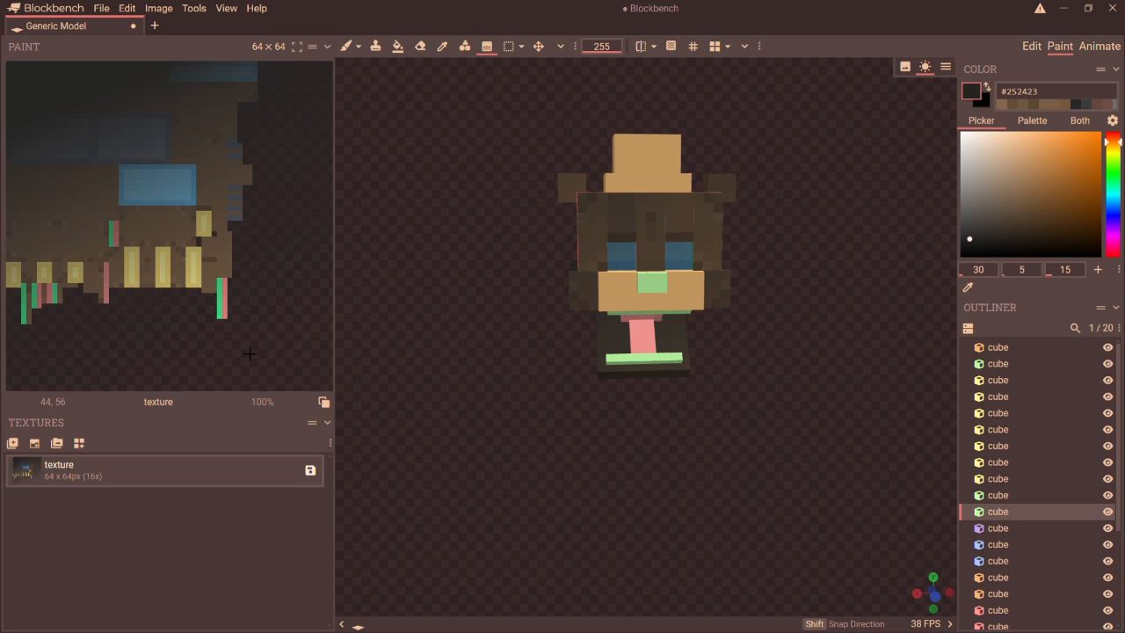
pyautogui.hotkey('ctrl', 'z')
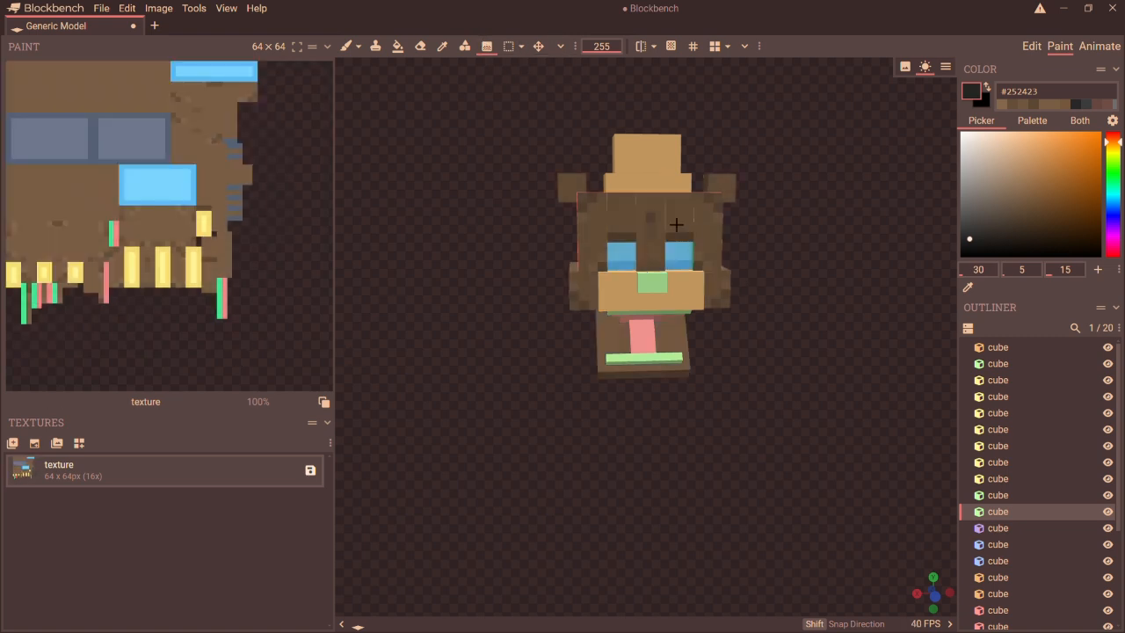
pyautogui.moveTo(675, 225); pyautogui.dragTo(727, 394)
pyautogui.hotkey('ctrl', 'z')
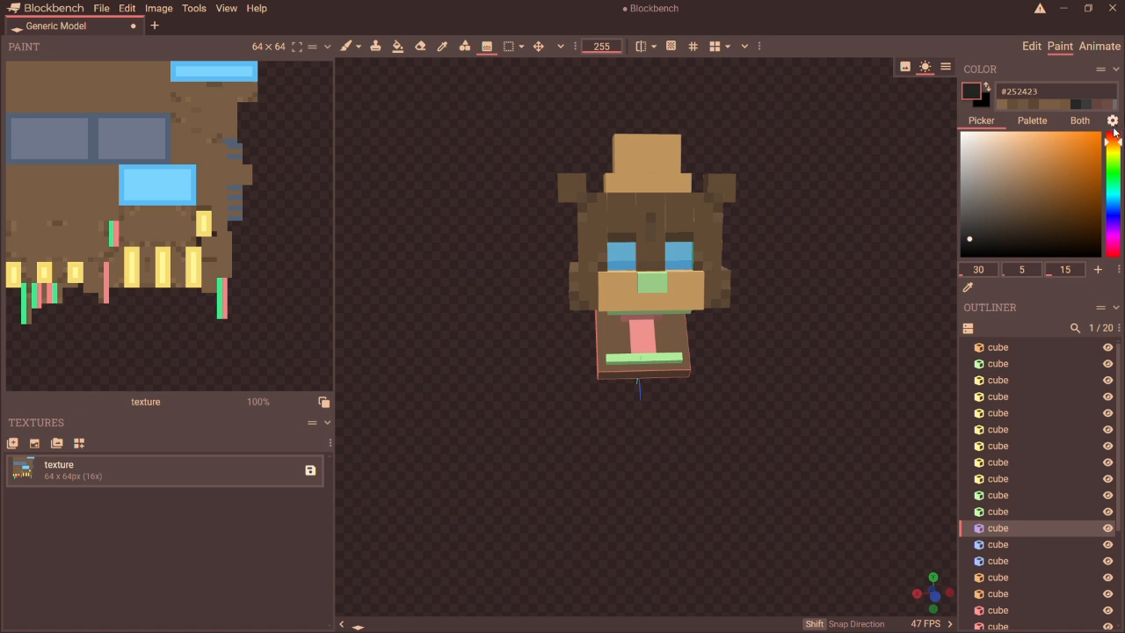
# - Try a dark red #582929 gradient on the inside of the lower jaw and on the lower teeth bar
pyautogui.moveTo(1114, 131); pyautogui.dragTo(1121, 110)
pyautogui.moveTo(1086, 162)
pyautogui.mouseDown()
pyautogui.moveTo(1067, 166)
pyautogui.moveTo(1037, 215)
pyautogui.mouseUp()
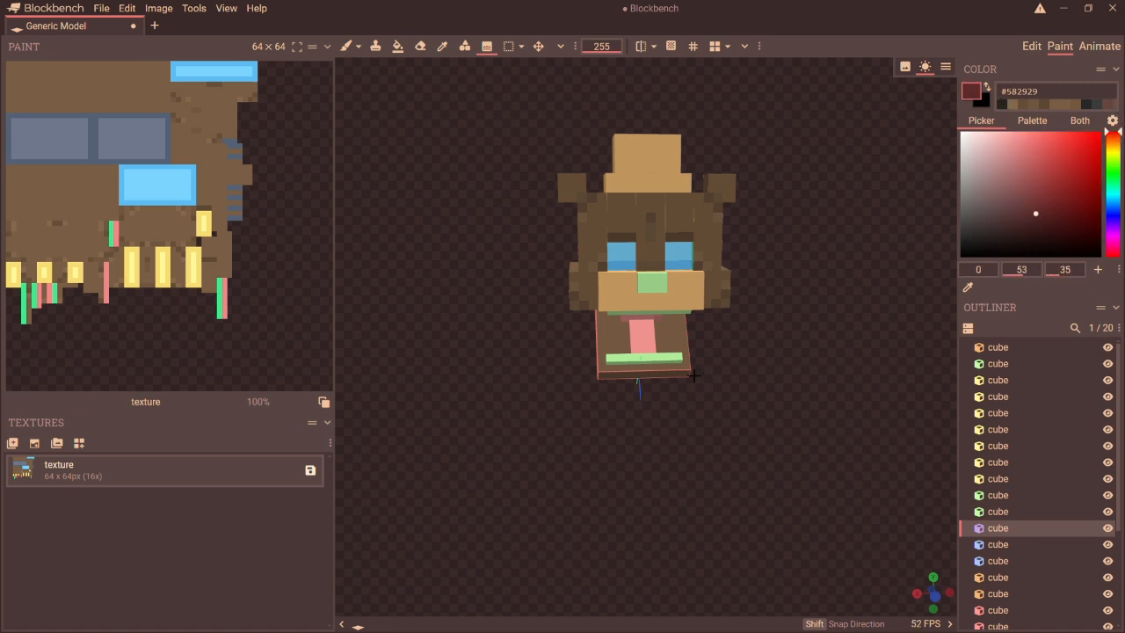
pyautogui.moveTo(673, 348); pyautogui.dragTo(654, 373)
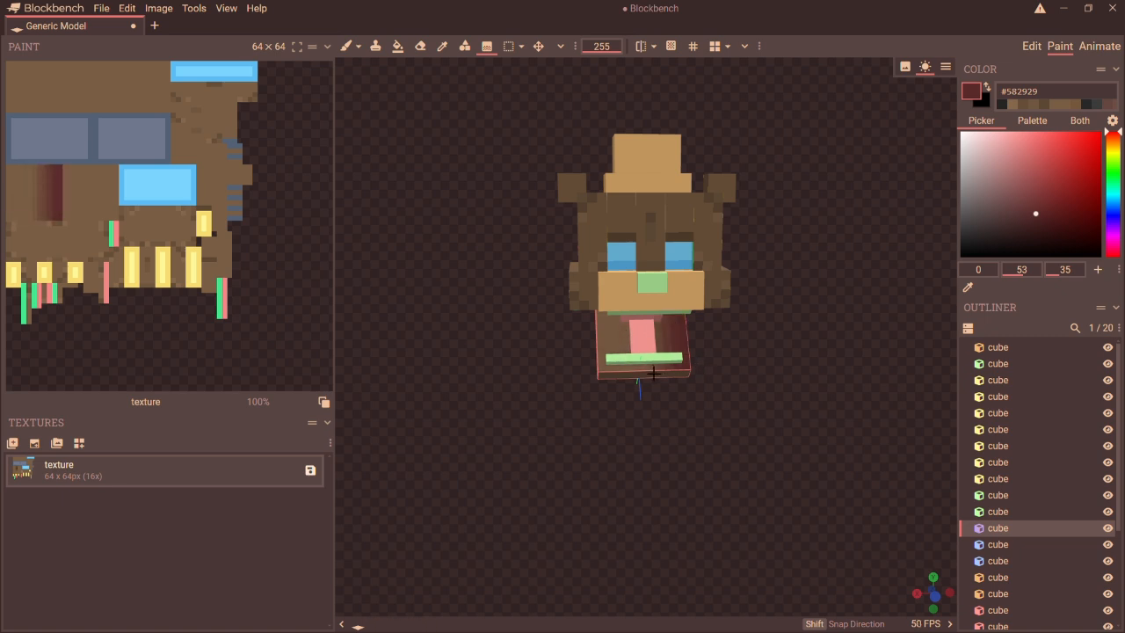
pyautogui.click(655, 360)
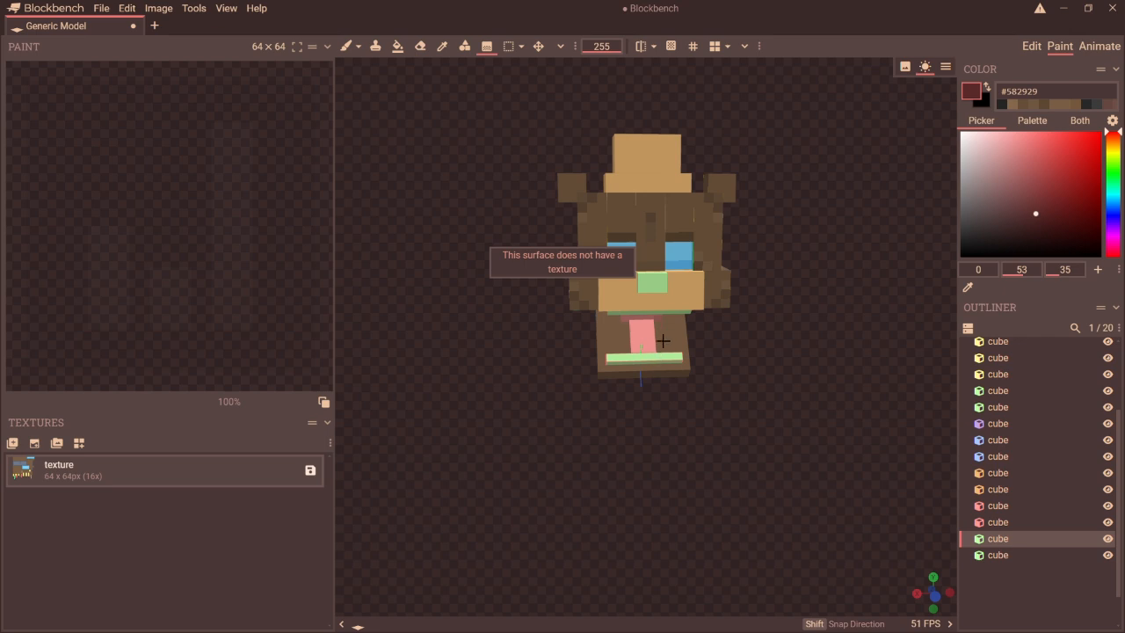
pyautogui.click(1032, 48)
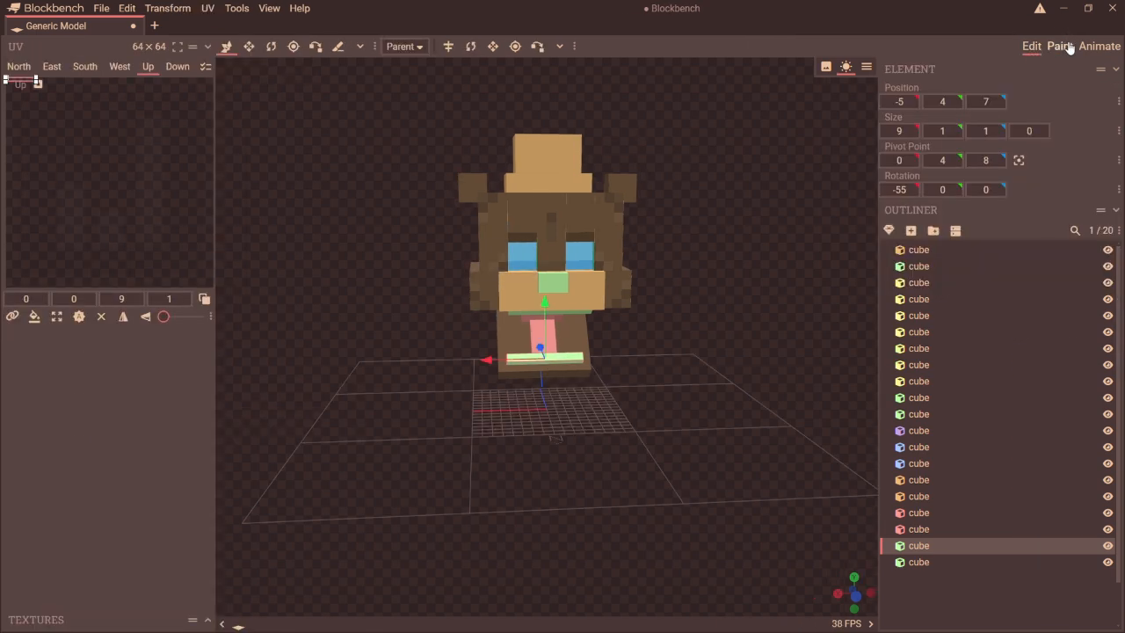
pyautogui.click(1058, 48)
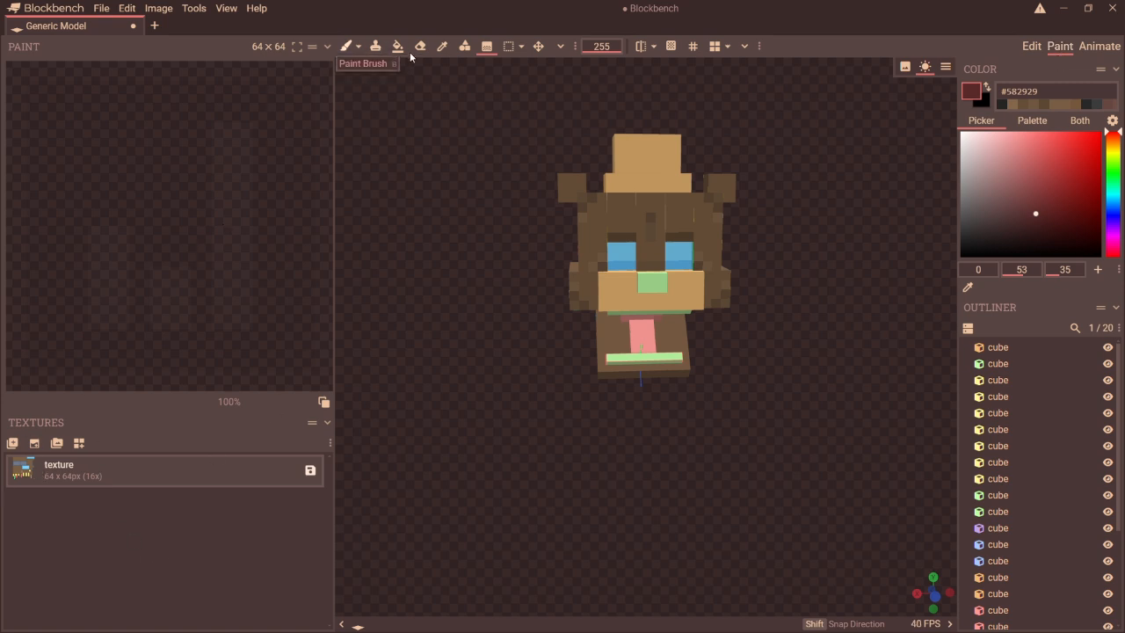
# - Sample browns #705740, #7a5e44 and #664e39 from the face and switch back to the paint brush
pyautogui.click(444, 45)
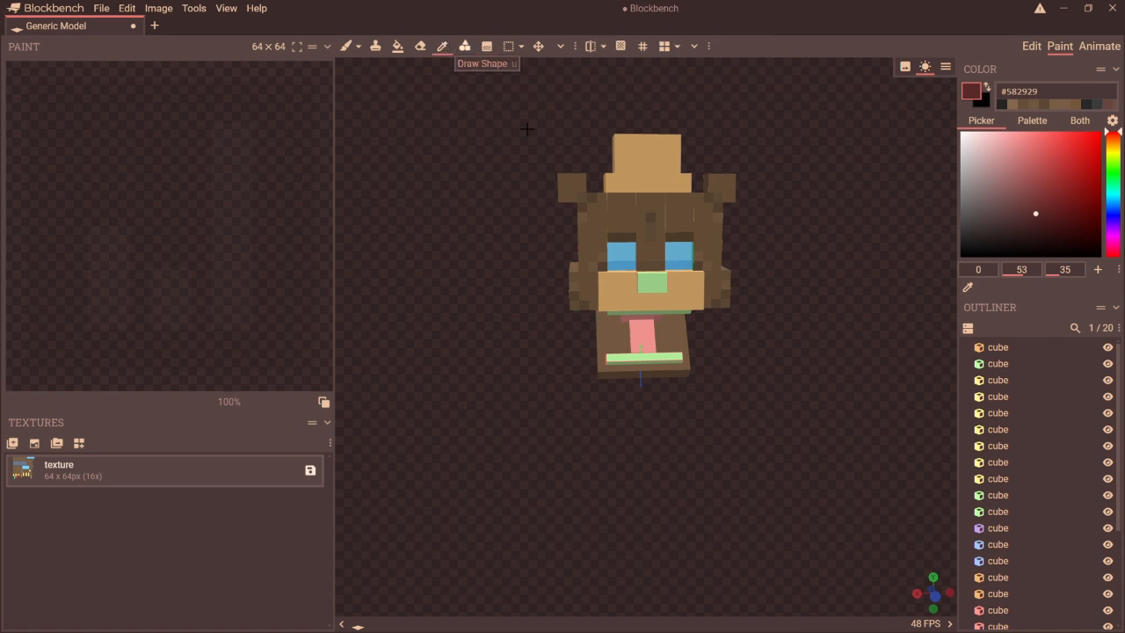
pyautogui.click(658, 249)
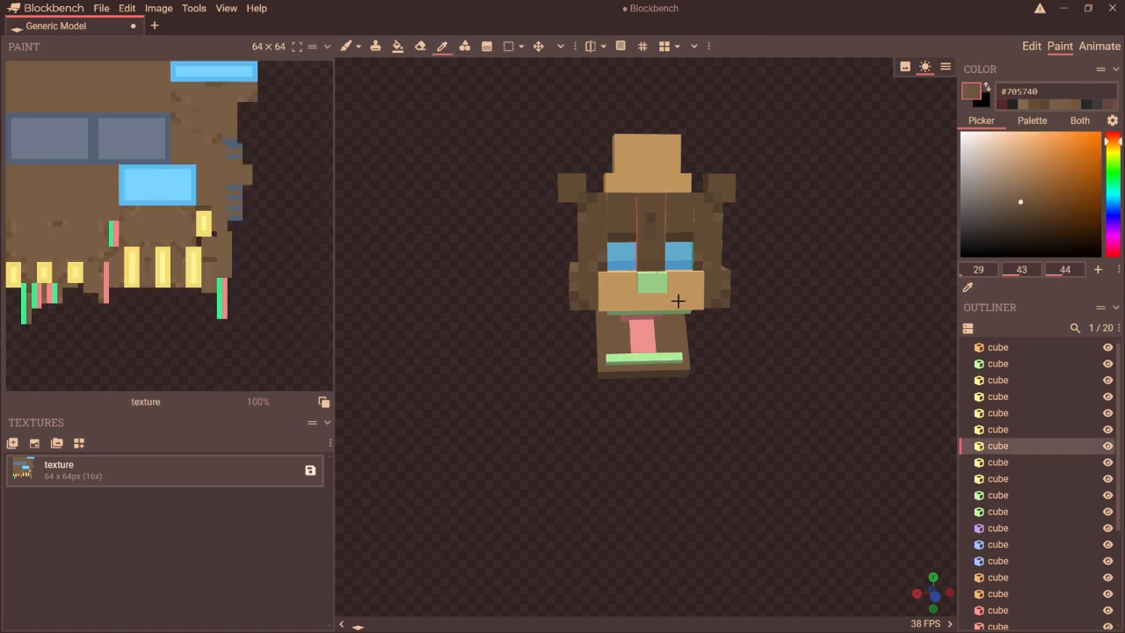
pyautogui.click(631, 231)
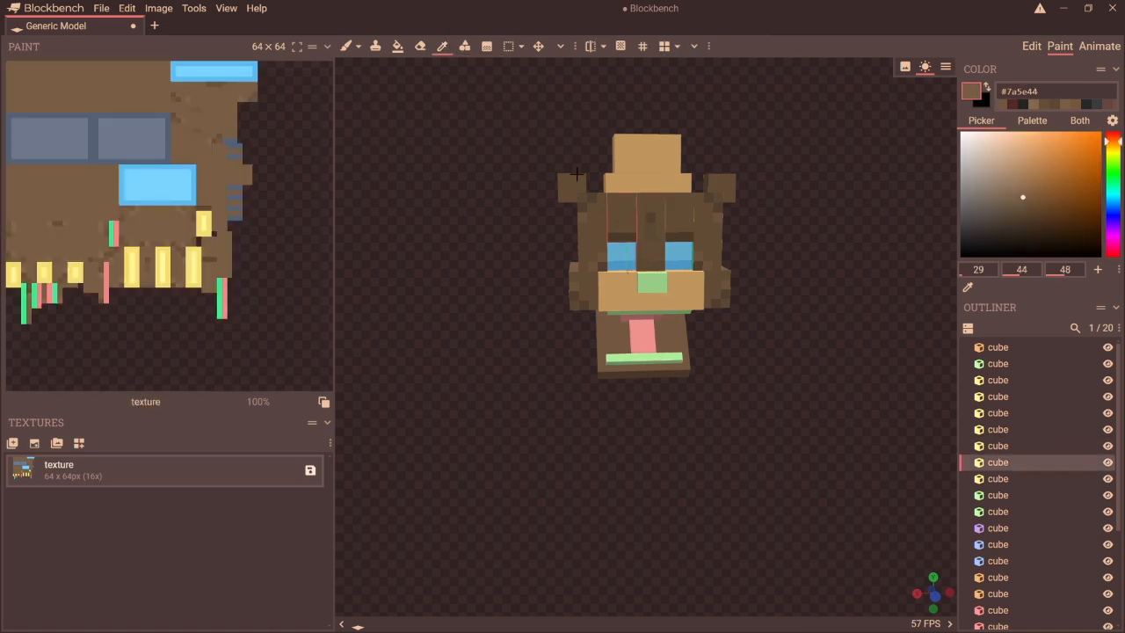
pyautogui.click(592, 217)
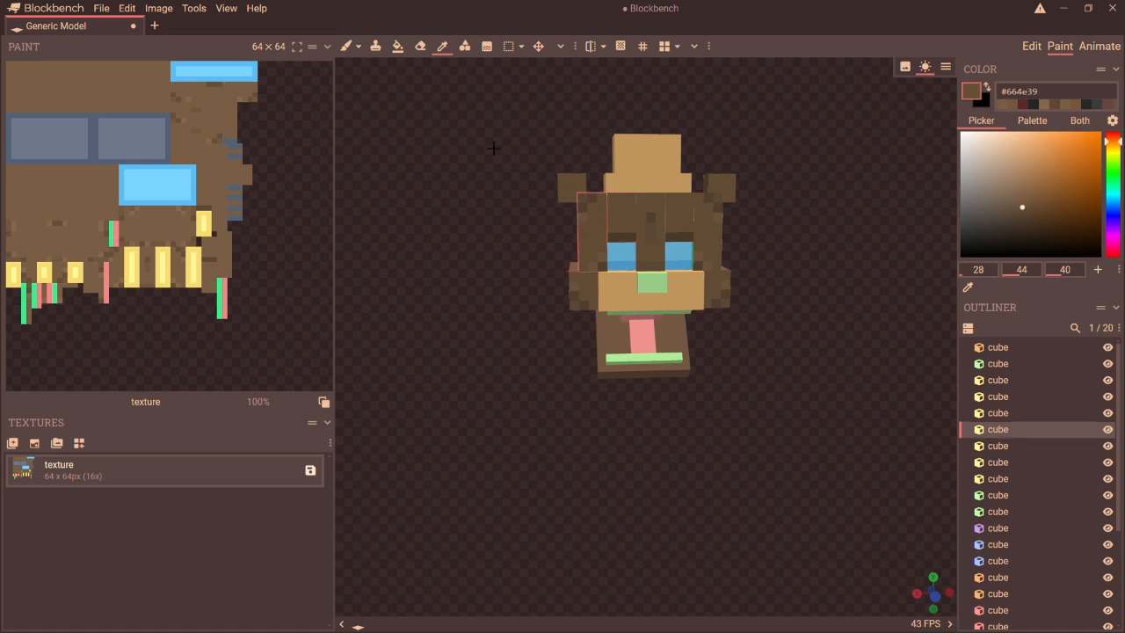
pyautogui.click(348, 46)
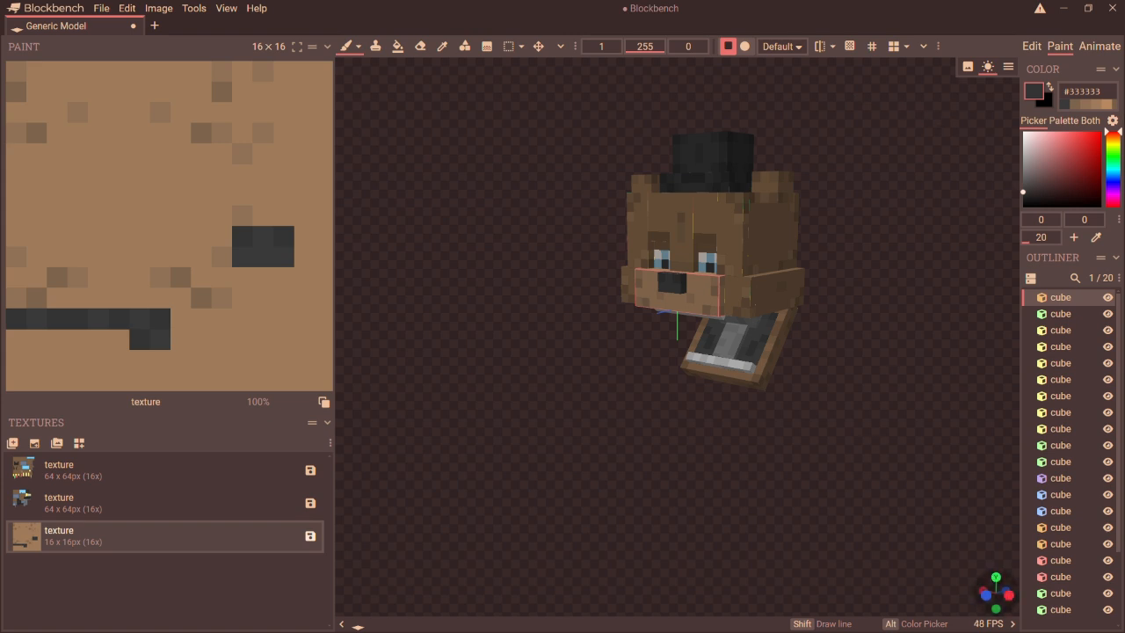
pyautogui.moveTo(997, 593)
pyautogui.mouseDown()
pyautogui.moveTo(1039, 593)
pyautogui.moveTo(999, 618)
pyautogui.moveTo(964, 601)
pyautogui.moveTo(1039, 599)
pyautogui.moveTo(999, 598)
pyautogui.mouseUp()
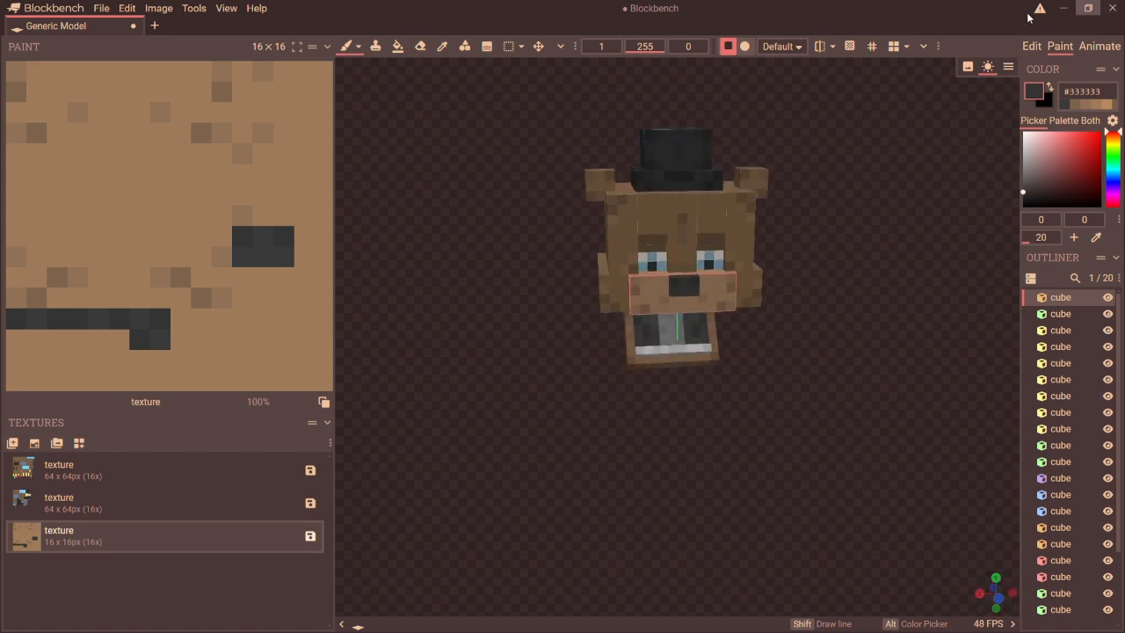
pyautogui.click(1032, 46)
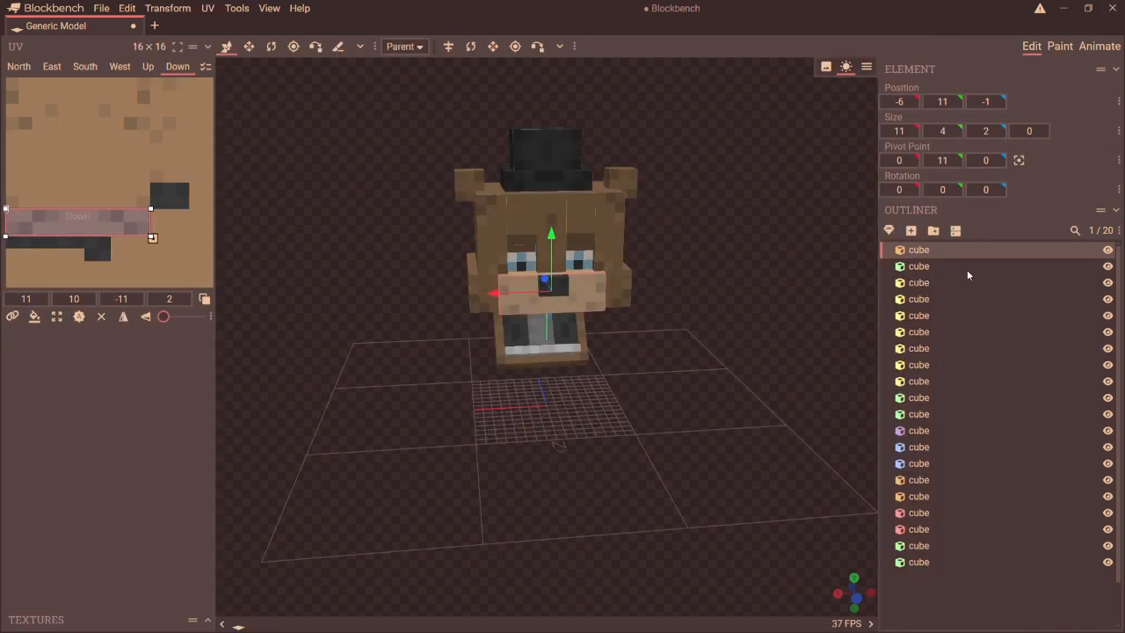
pyautogui.rightClick(911, 254)
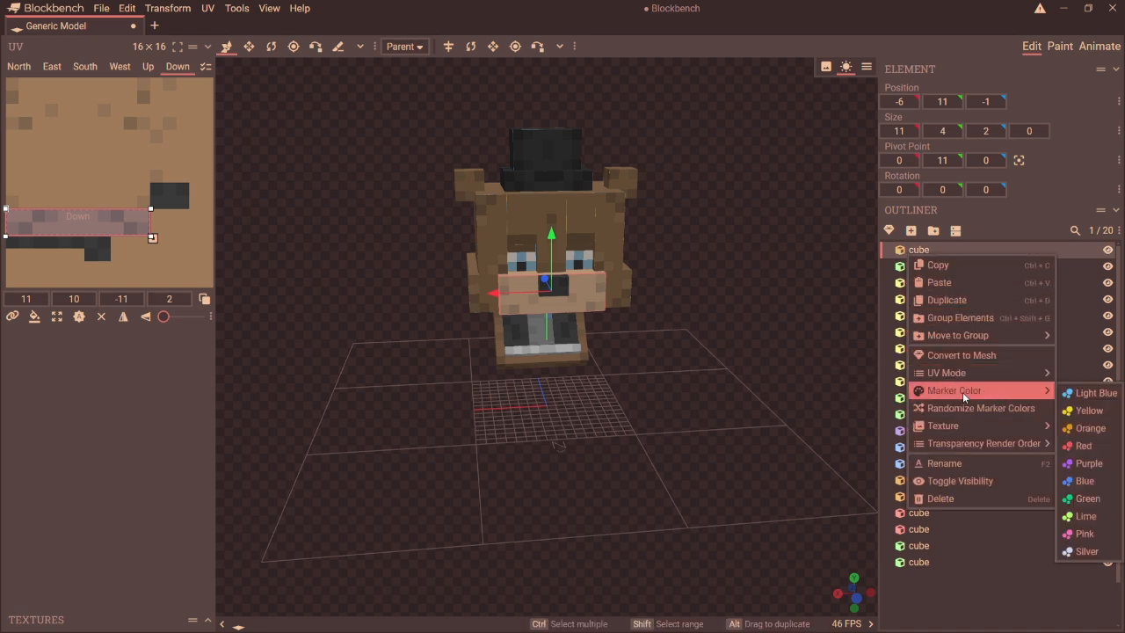
pyautogui.moveTo(1038, 389)
pyautogui.click(814, 347)
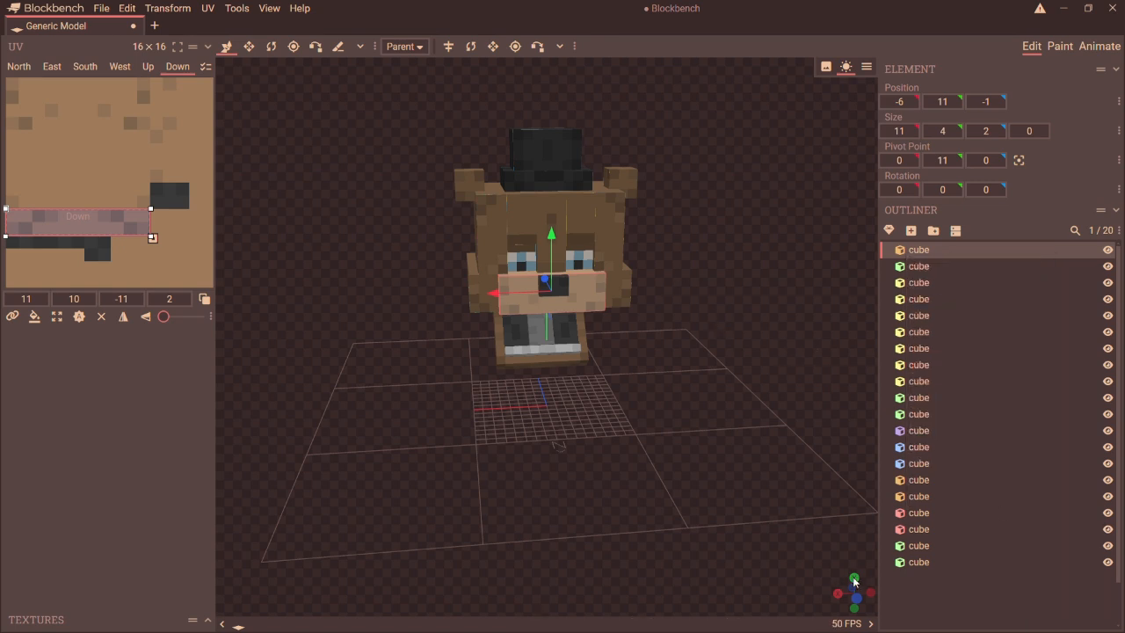
pyautogui.moveTo(856, 581); pyautogui.dragTo(819, 578)
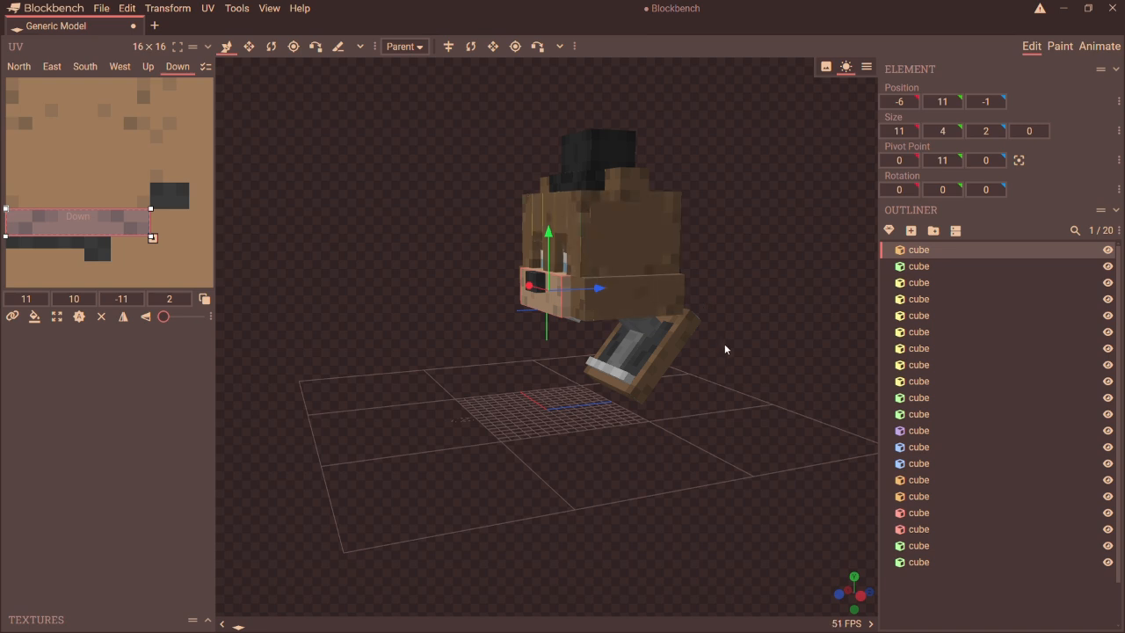
pyautogui.moveTo(849, 595); pyautogui.dragTo(855, 591)
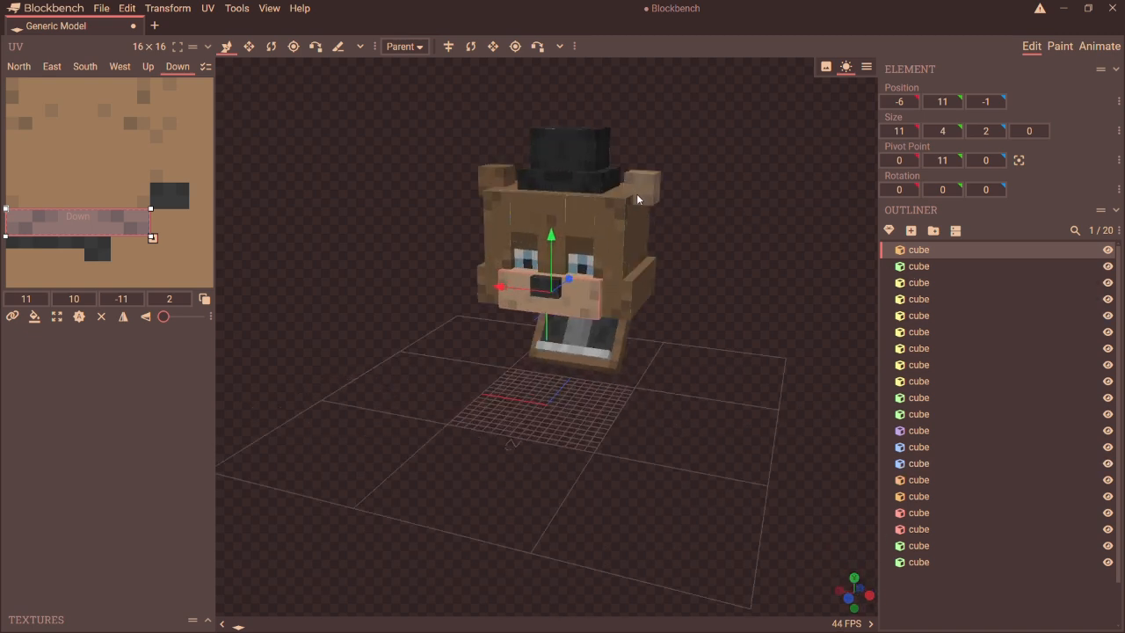
# - Sample light brown #9e7b5b from the muzzle texture and paint it in the centre of both ears' front faces
pyautogui.click(1061, 46)
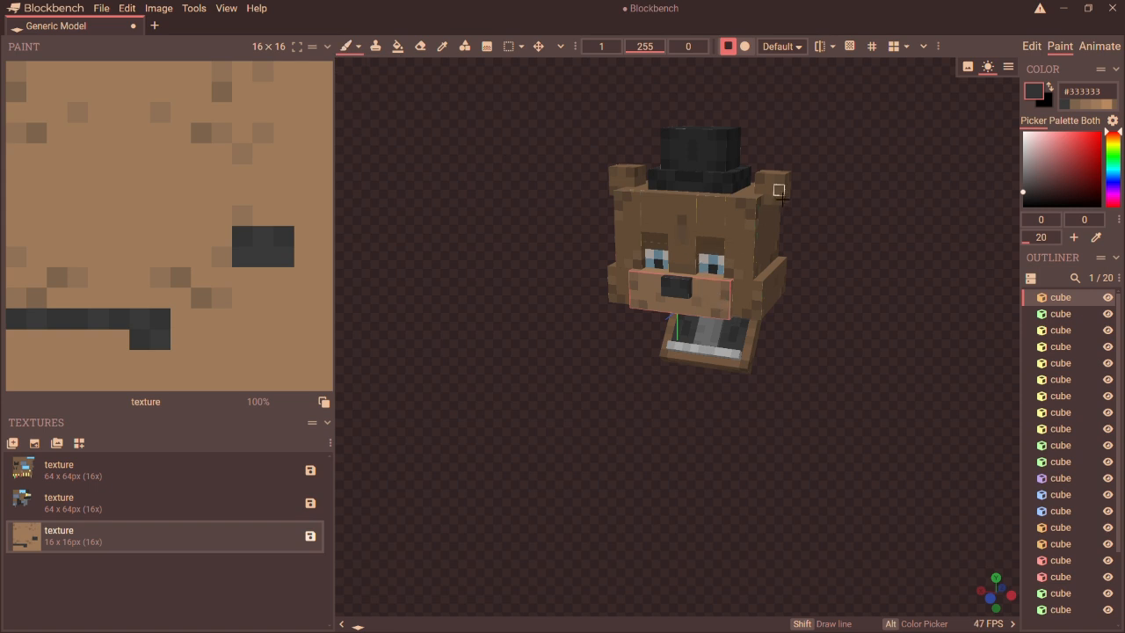
pyautogui.click(442, 47)
pyautogui.click(158, 201)
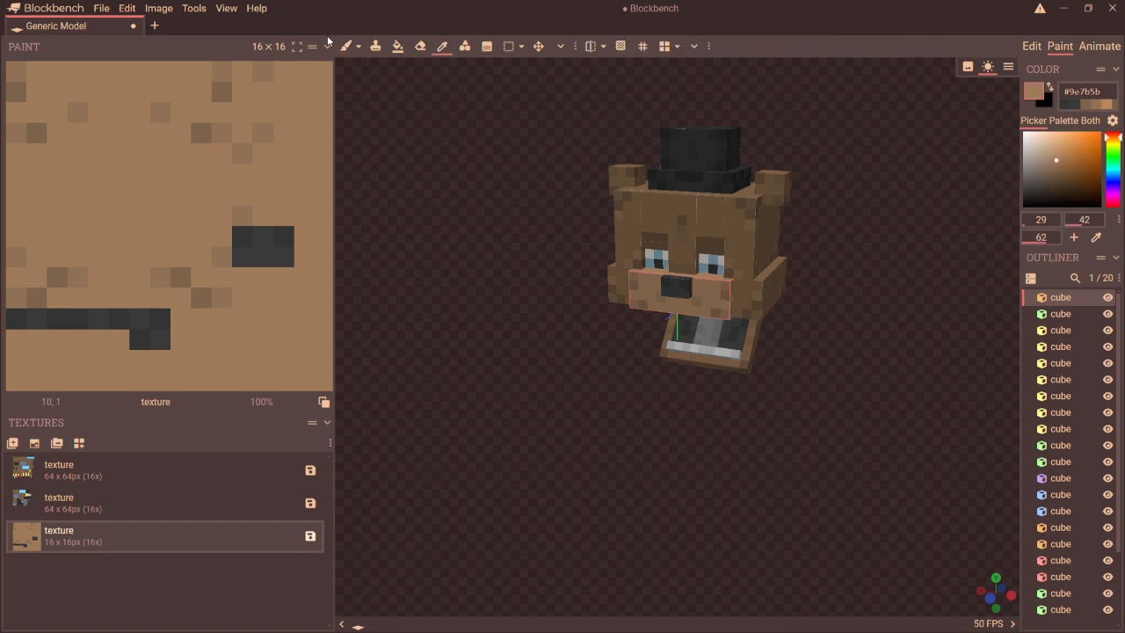
pyautogui.click(350, 46)
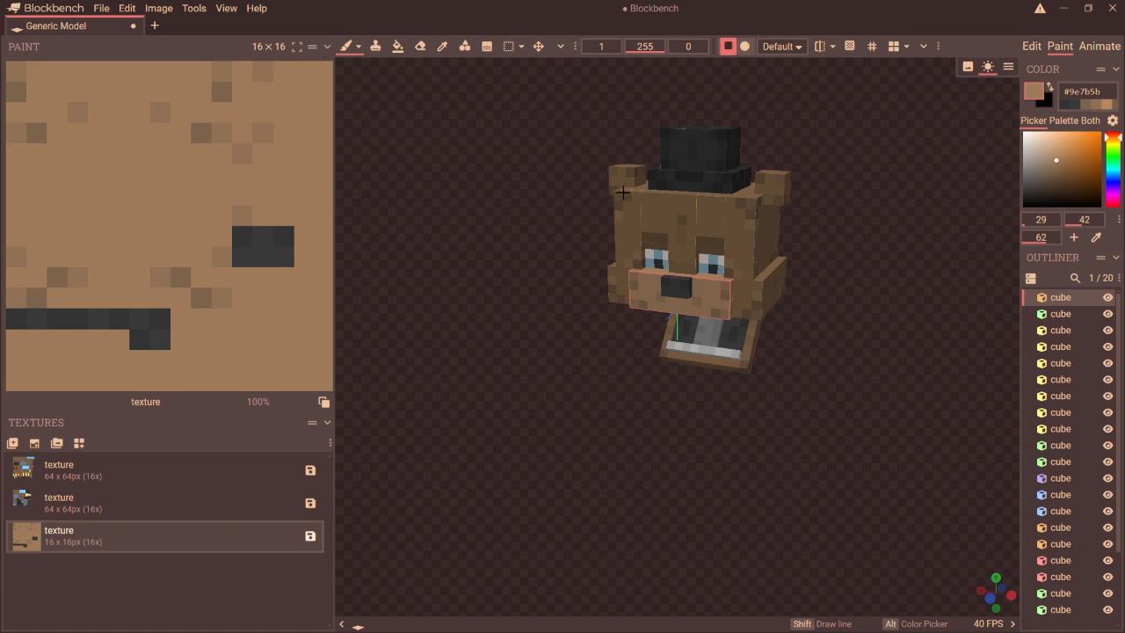
pyautogui.click(629, 188)
pyautogui.click(778, 188)
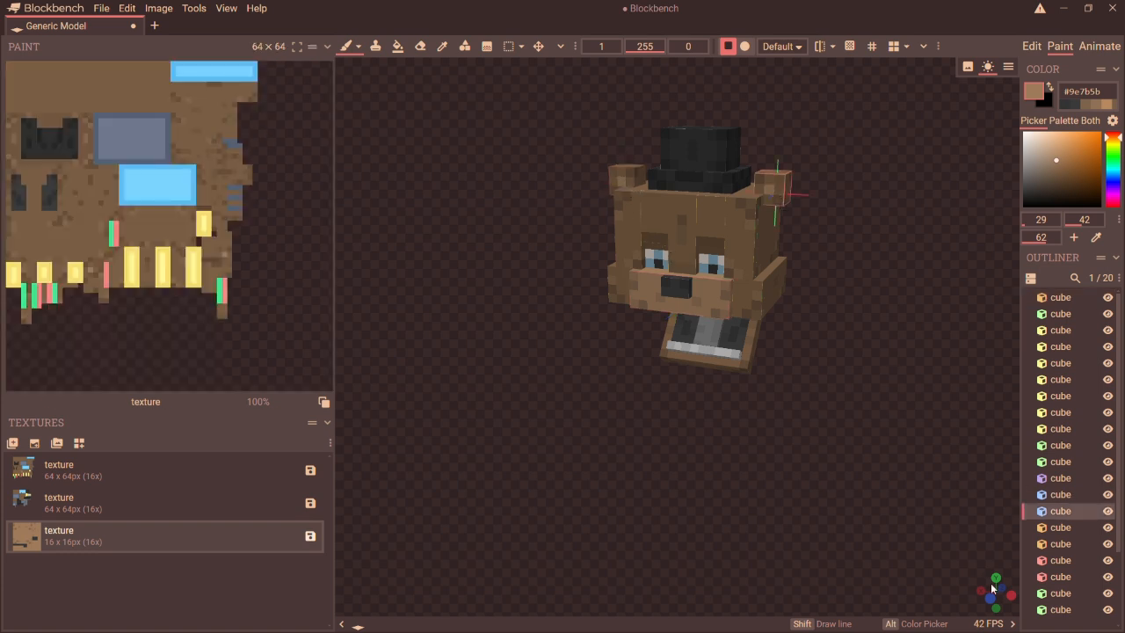
pyautogui.click(993, 598)
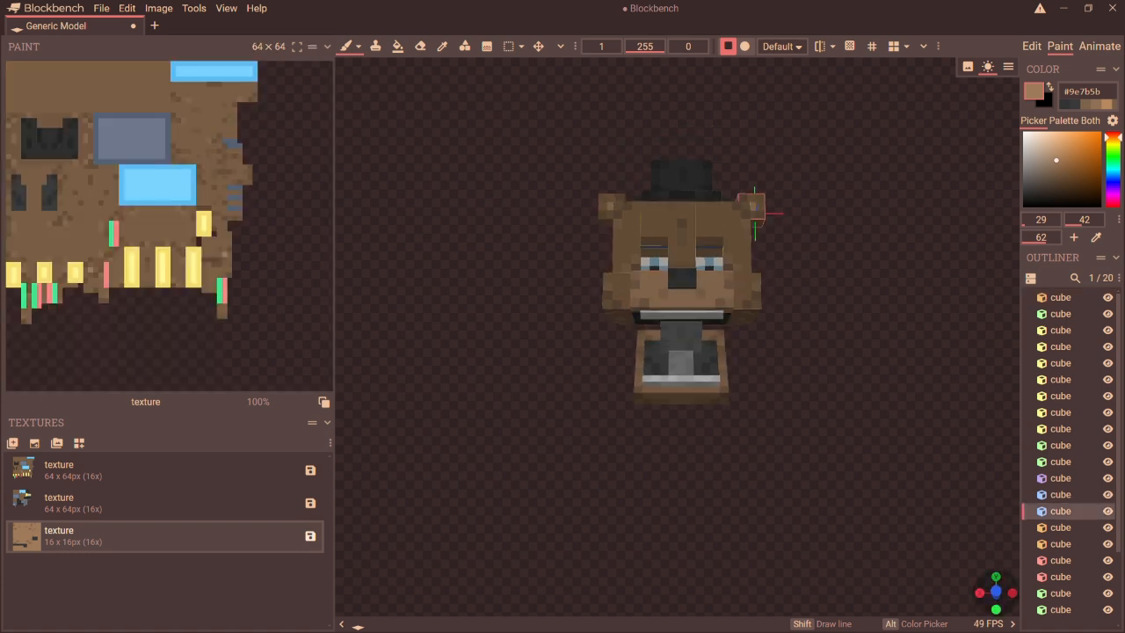
pyautogui.moveTo(994, 598)
pyautogui.mouseDown()
pyautogui.moveTo(990, 580)
pyautogui.moveTo(987, 600)
pyautogui.mouseUp()
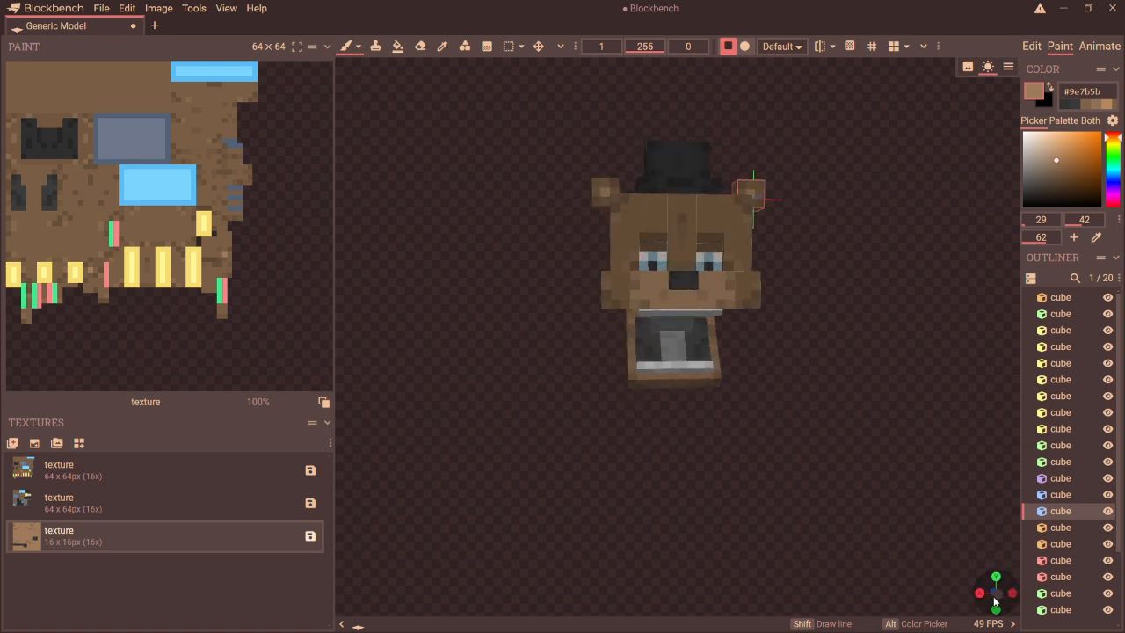